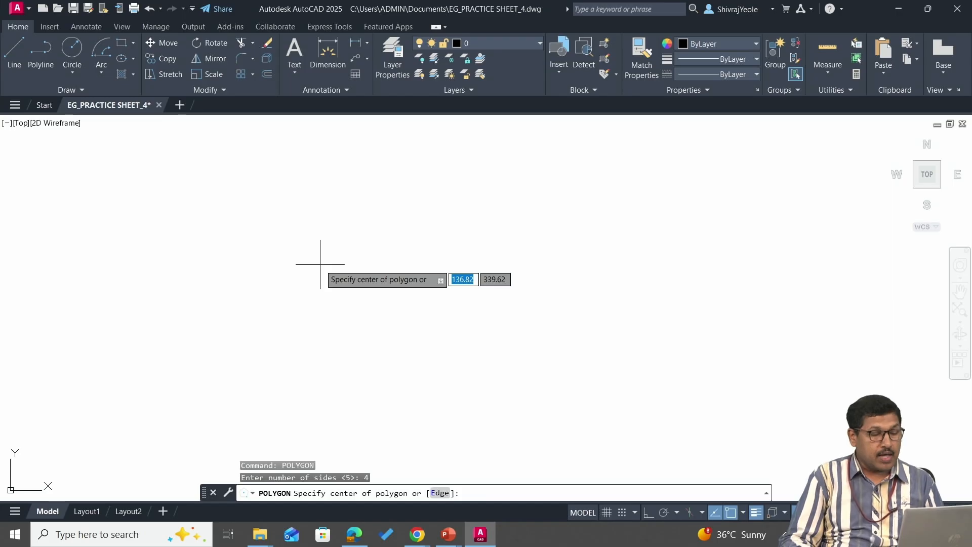
Step: Draw the four-sided polygon by its edge, with Ortho on and a horizontal edge 20 units long
left_click(439, 493)
left_click(369, 228)
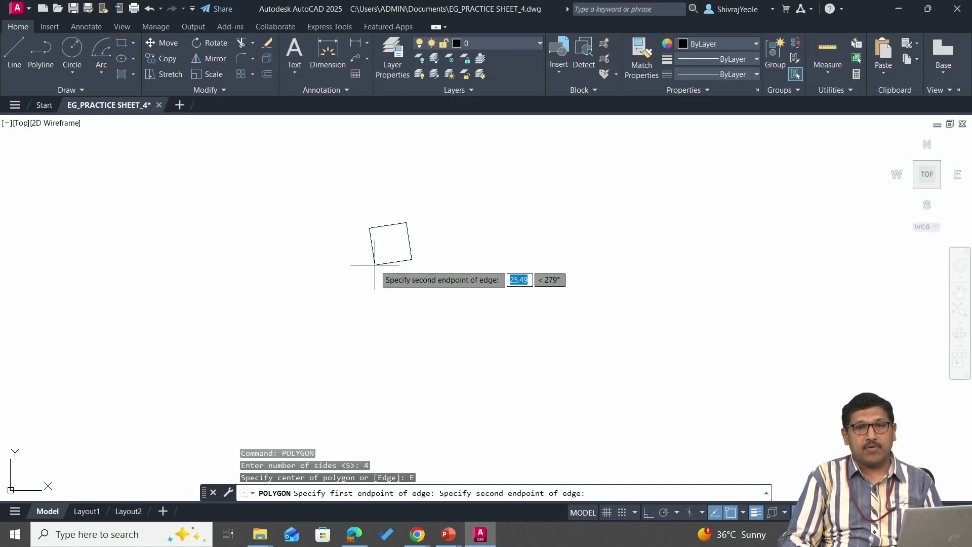
left_click(649, 513)
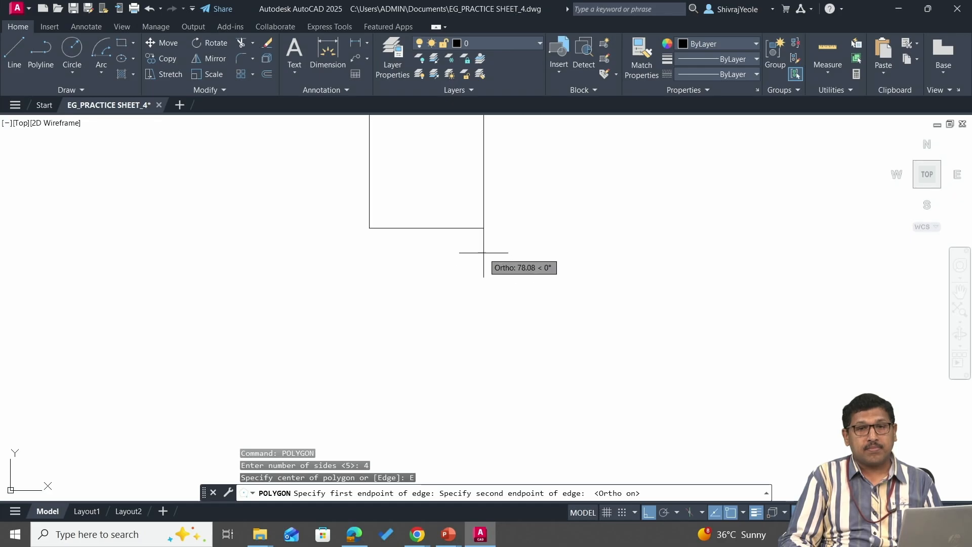
middle_click_drag(494, 200, 487, 263)
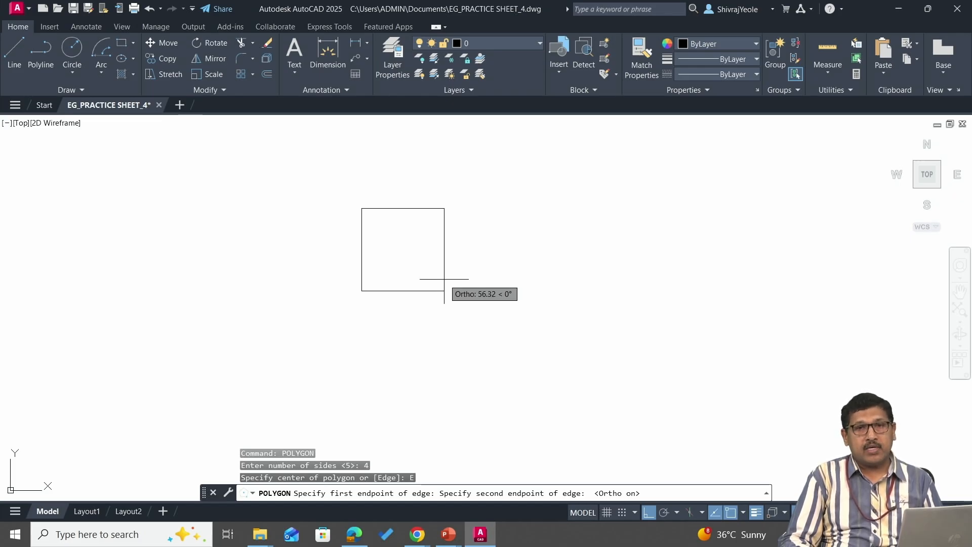
type("2")
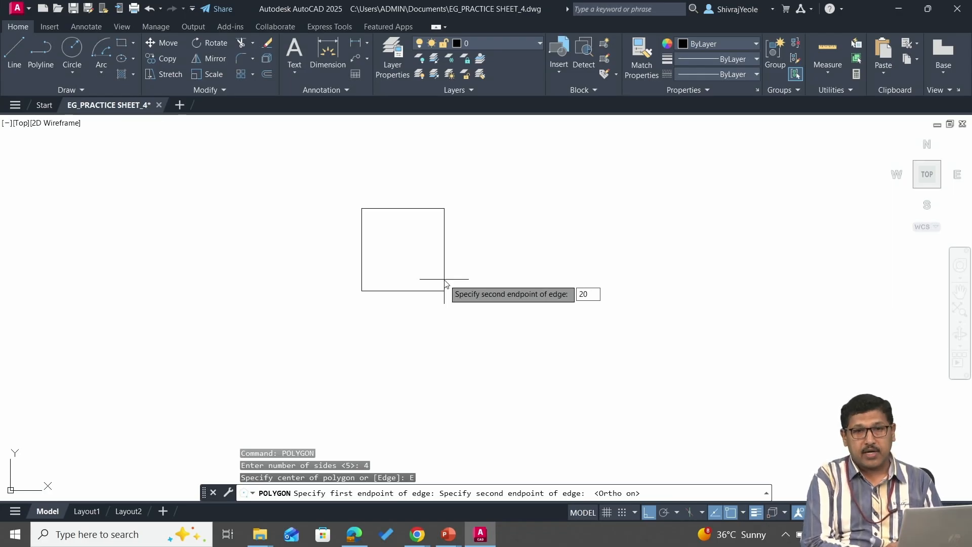
type("0")
key("Return")
scroll(377, 284, "up", 4)
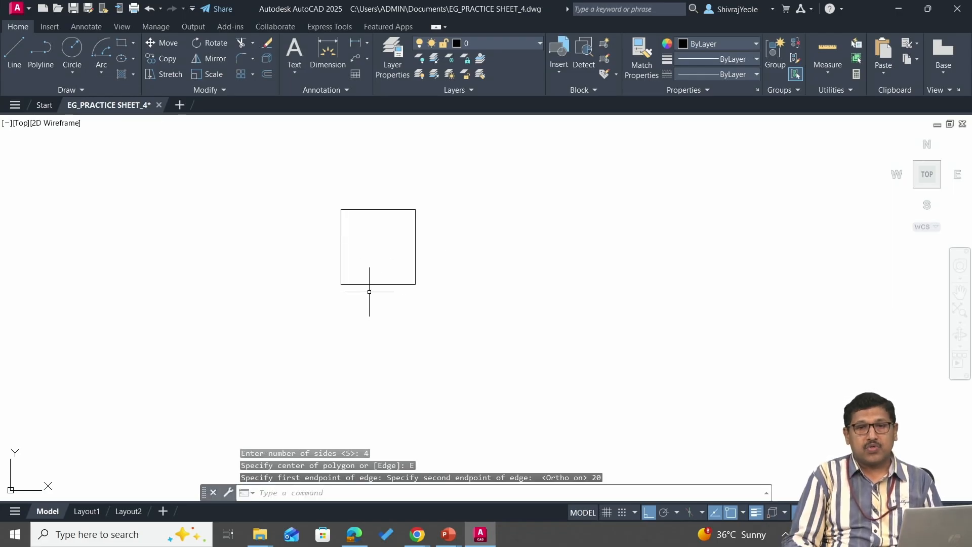
mouse_move(391, 256)
middle_mouse_down()
mouse_move(426, 344)
mouse_move(449, 293)
mouse_move(437, 287)
middle_mouse_up()
scroll(432, 314, "down", 2)
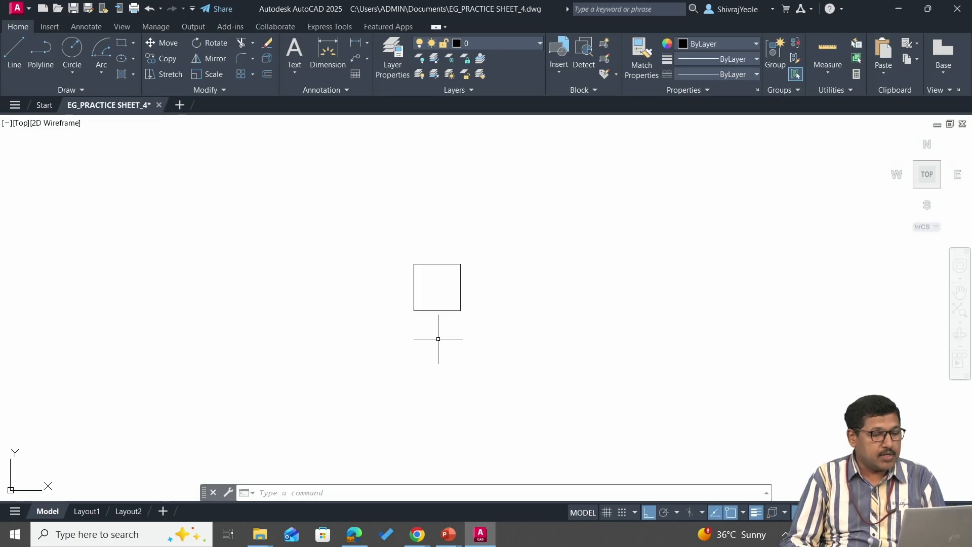
Step: Offset the square outward by a distance of 80
scroll(439, 340, "up", 2)
middle_click_drag(471, 267, 462, 322)
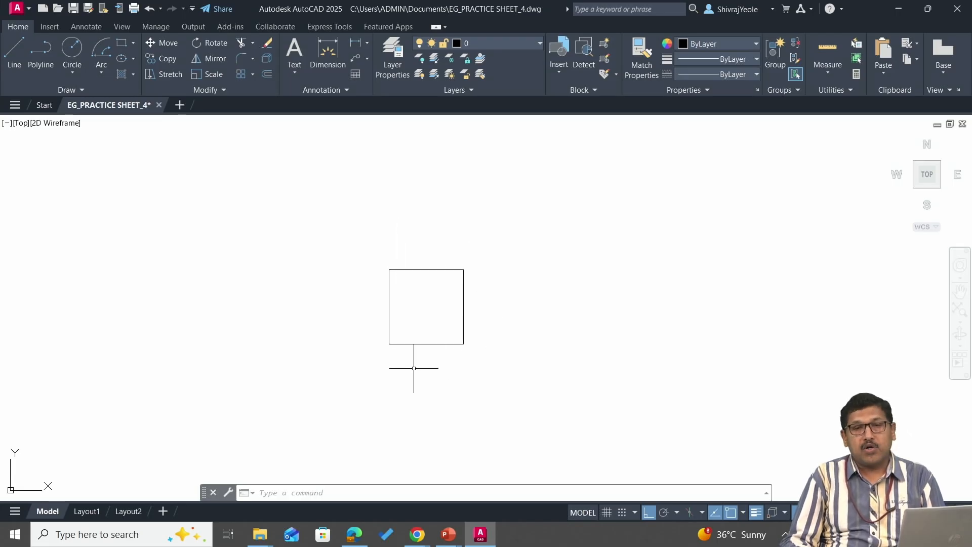
scroll(400, 357, "down", 2)
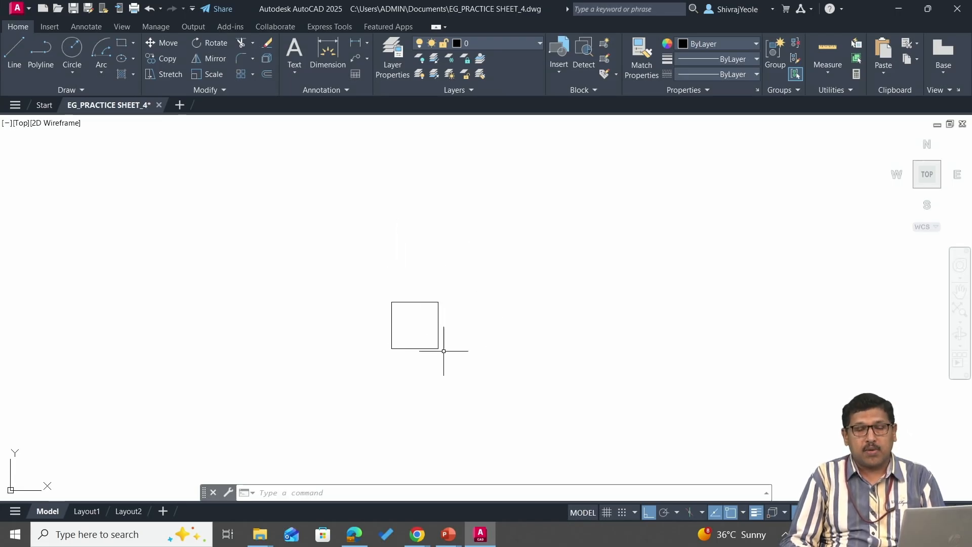
middle_click_drag(430, 330, 442, 307)
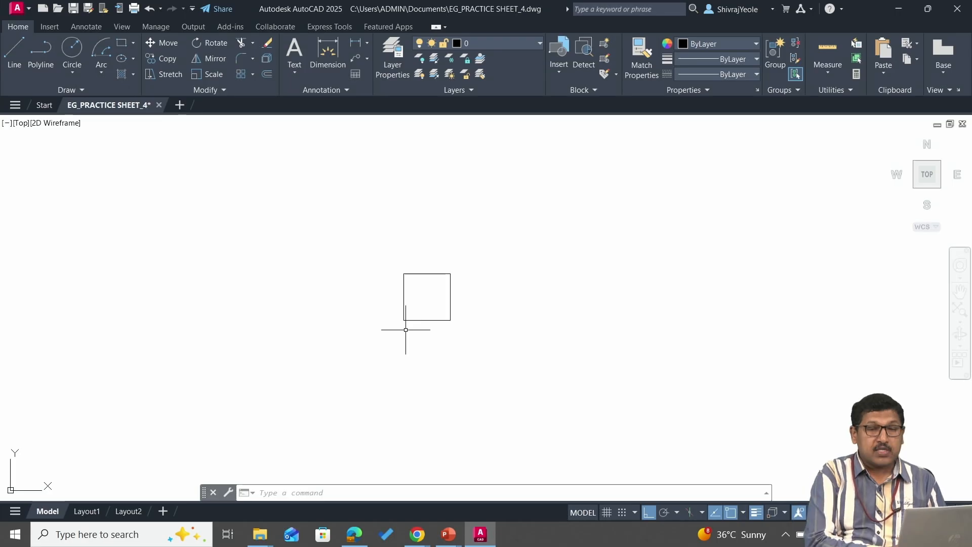
type("o")
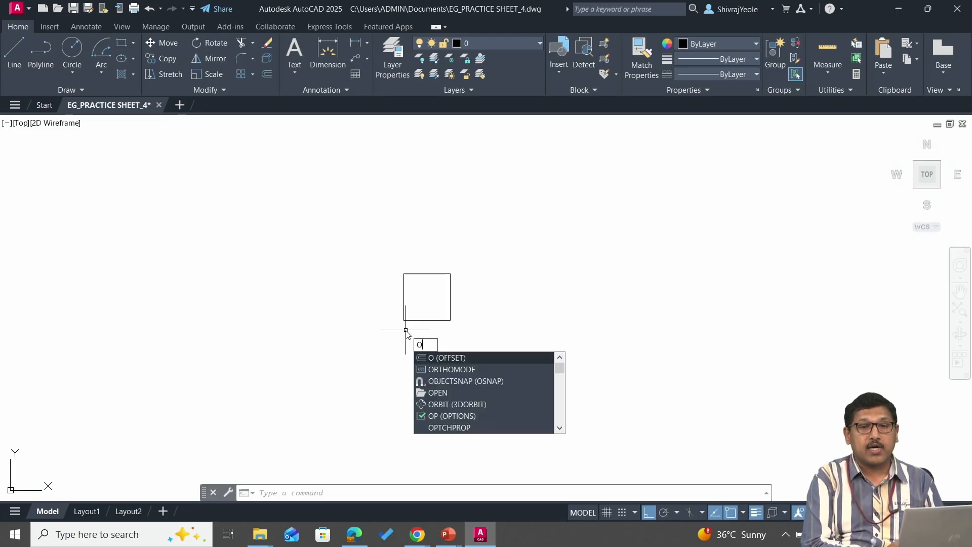
key("Return")
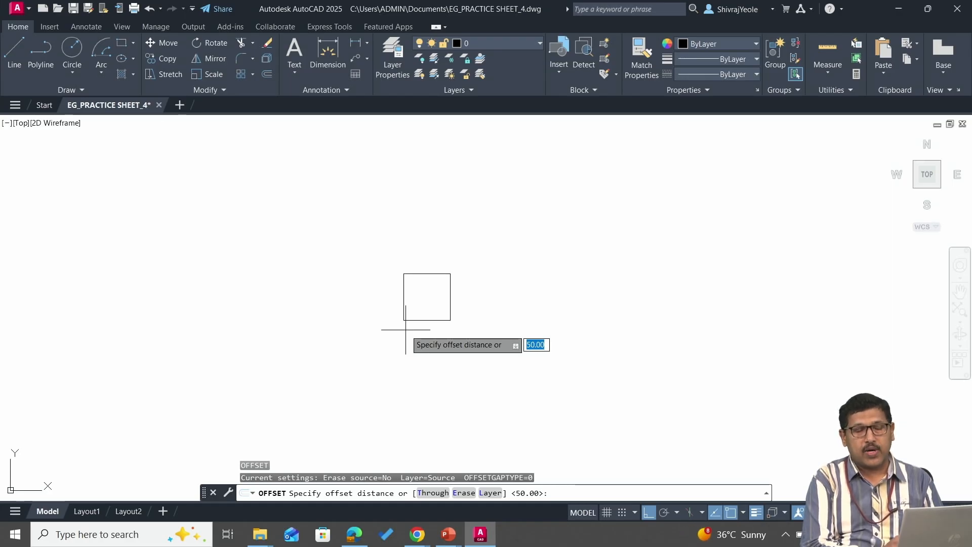
type("80")
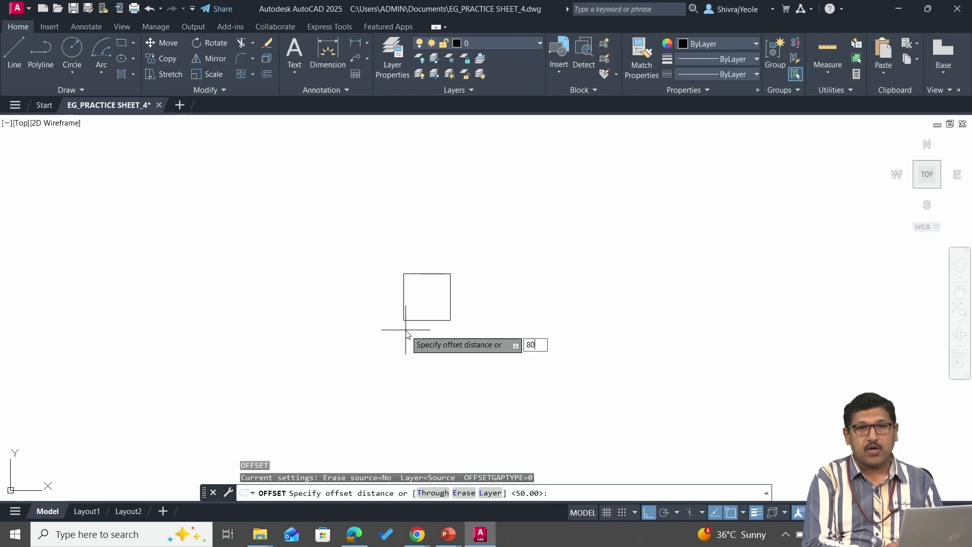
key("Return")
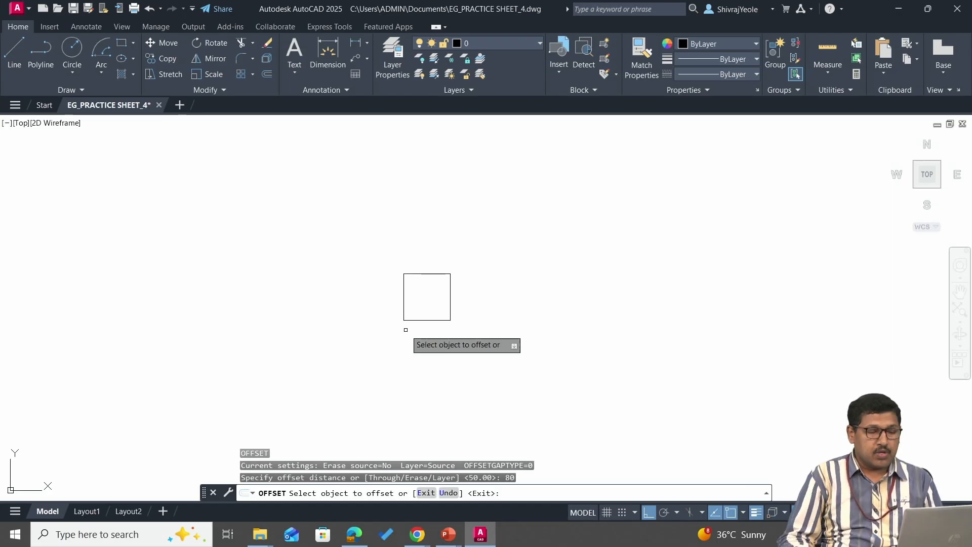
left_click(437, 320)
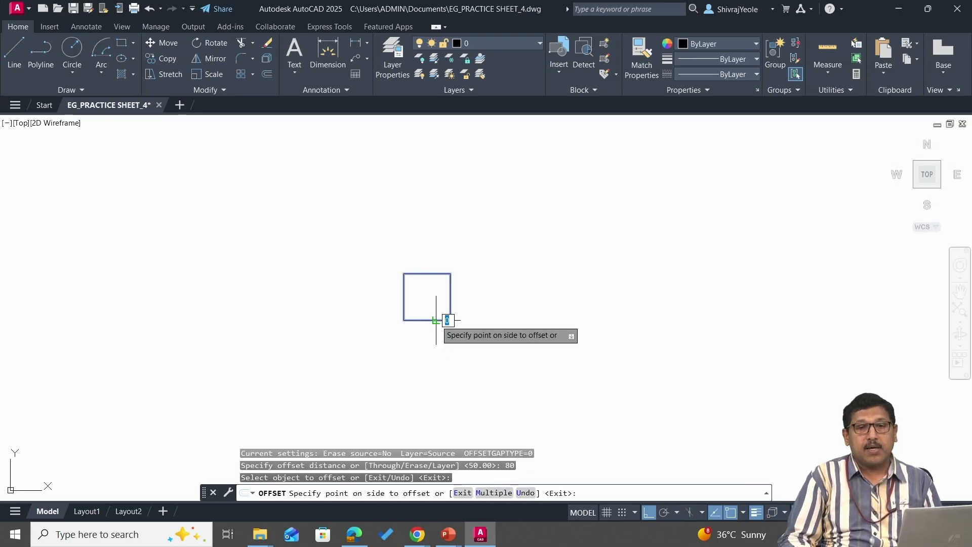
left_click(433, 354)
scroll(434, 355, "down", 2)
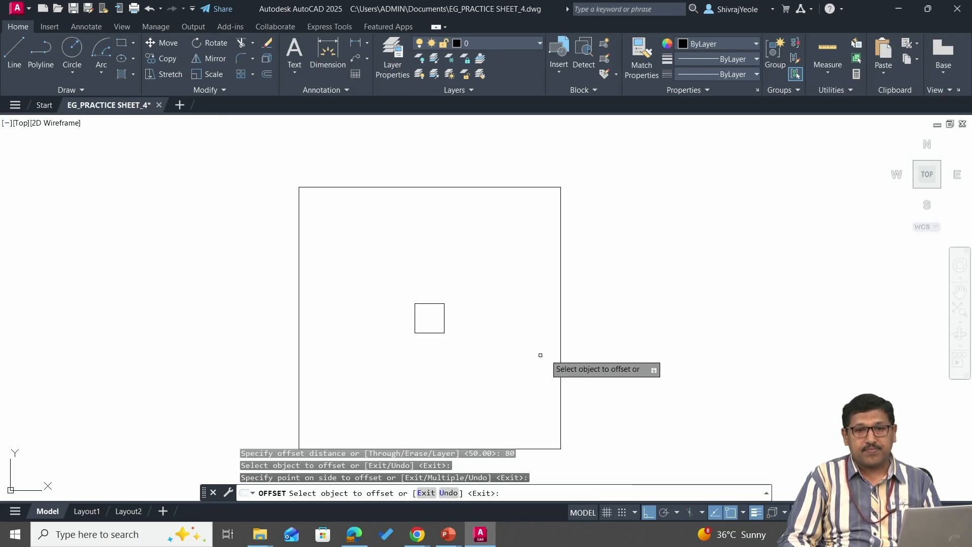
key("Escape")
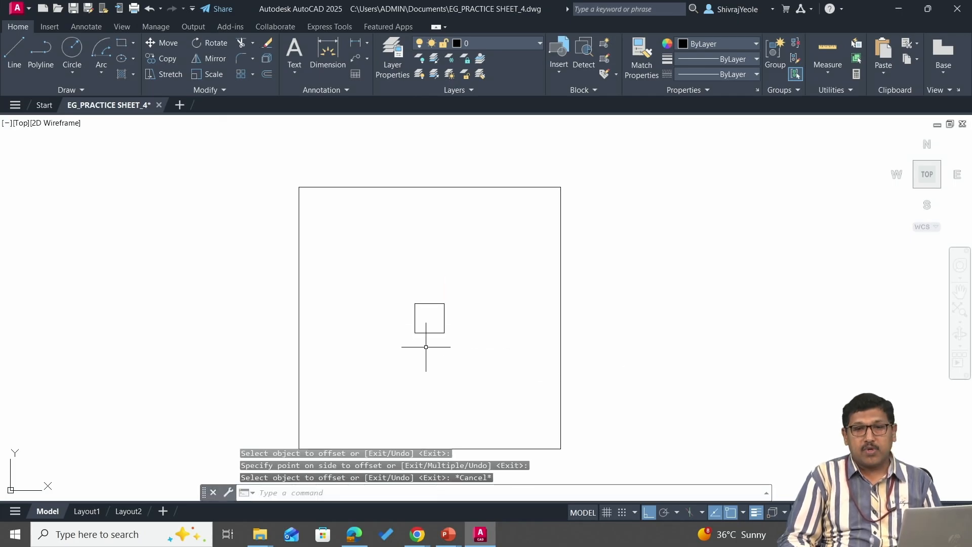
Step: Explode the small inner square into separate lines and check that a single side can be selected
middle_click_drag(453, 311, 479, 259)
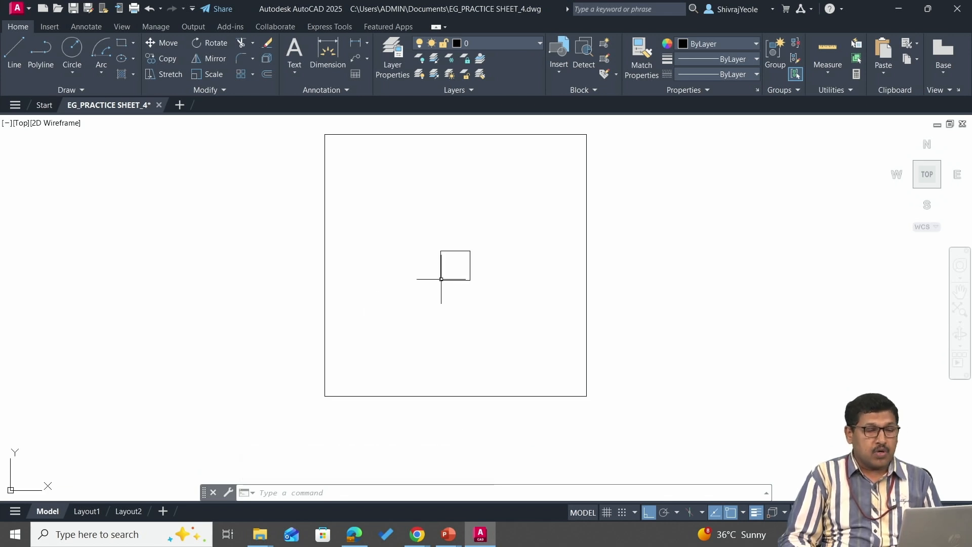
scroll(441, 282, "up", 2)
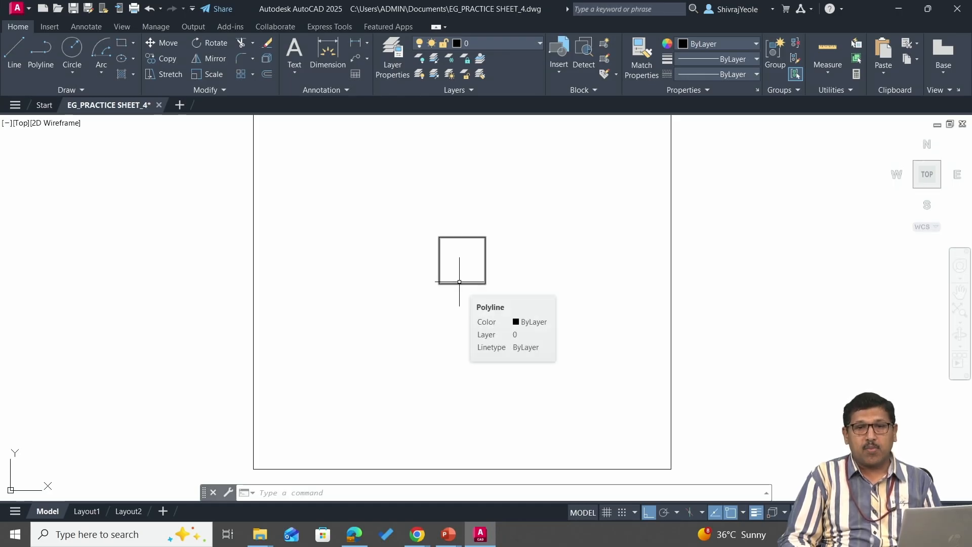
left_click(459, 283)
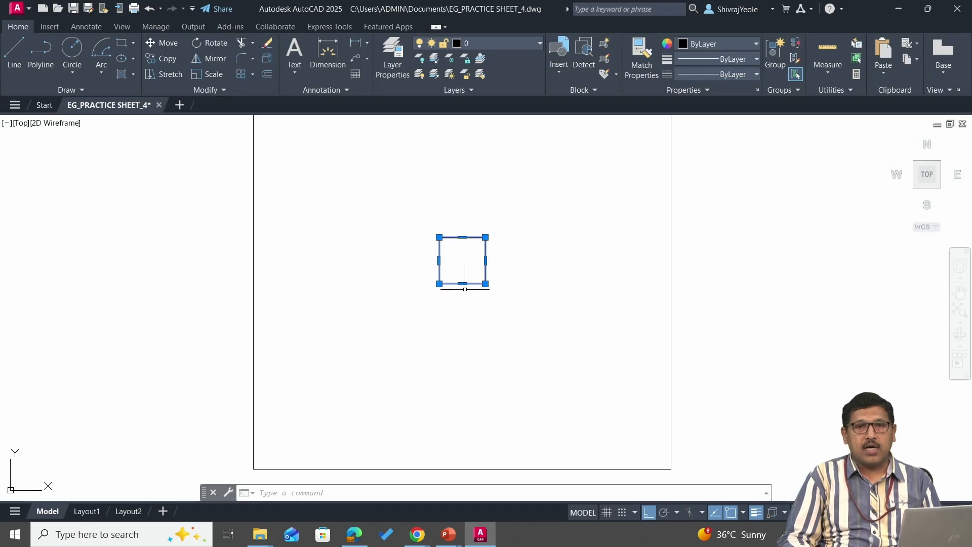
key("Escape")
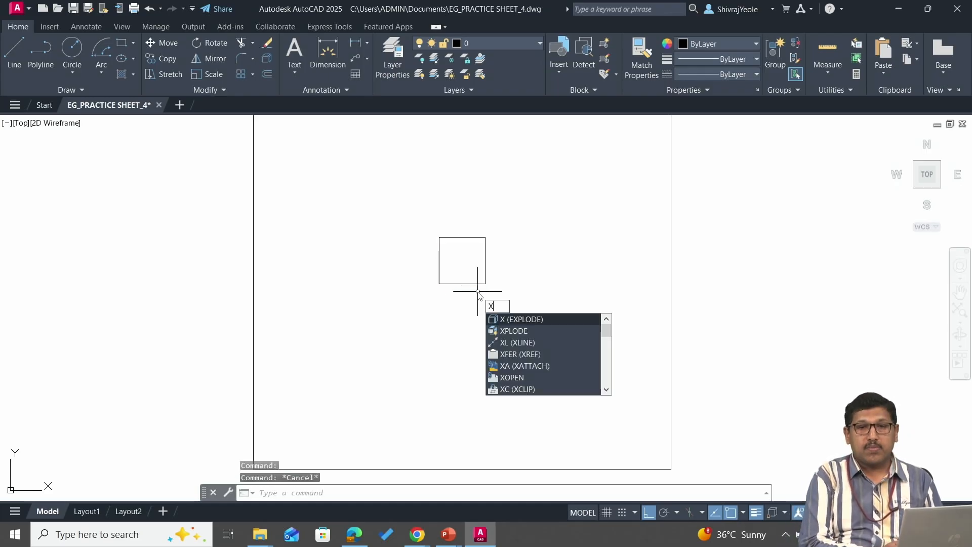
key("Return")
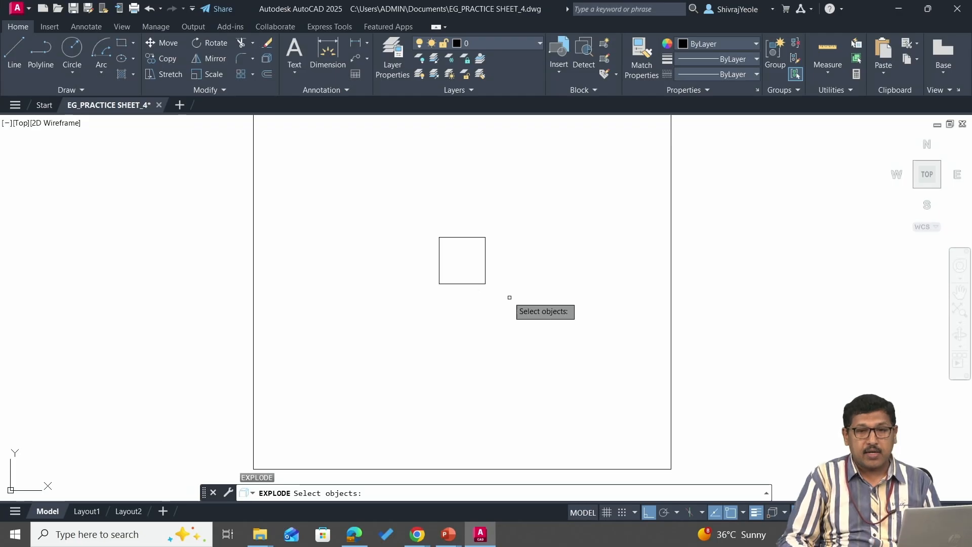
left_click(470, 283)
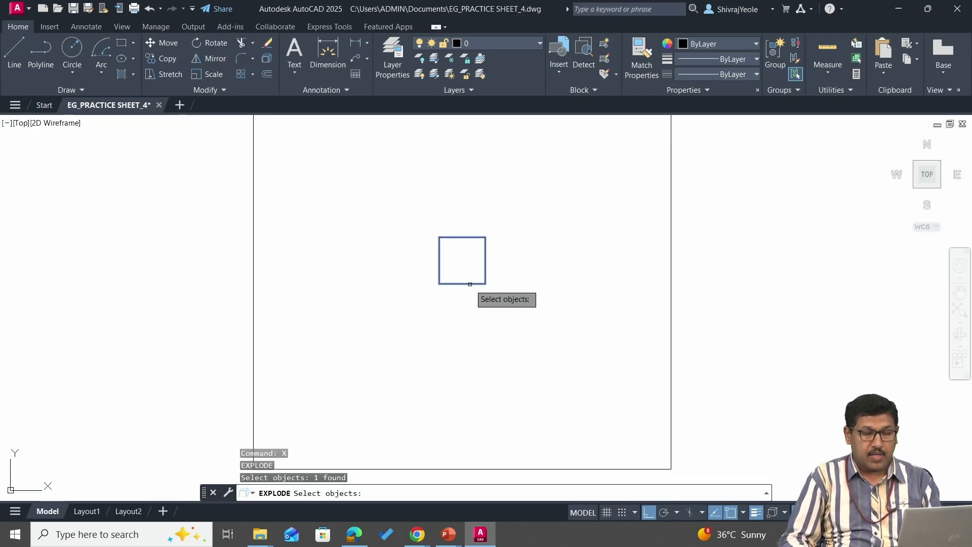
key("Return")
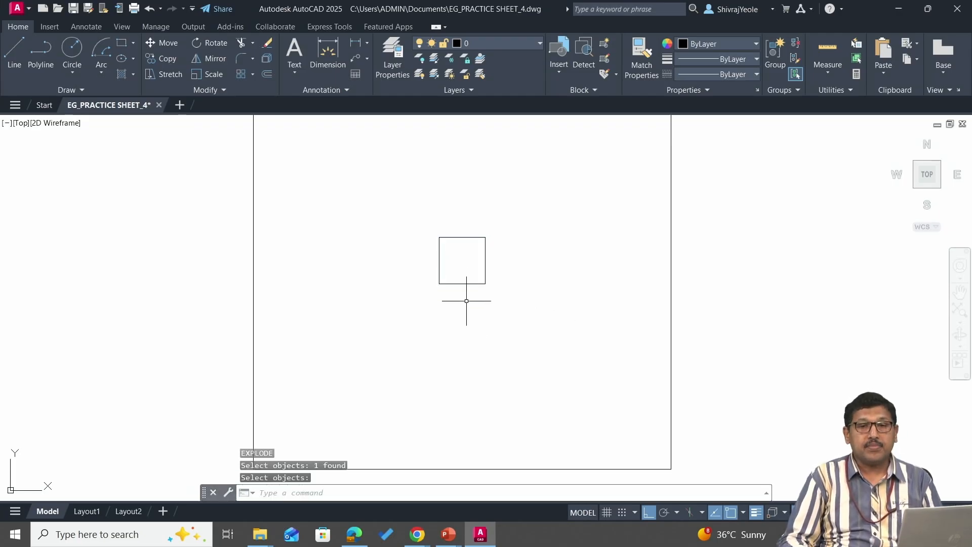
left_click(466, 284)
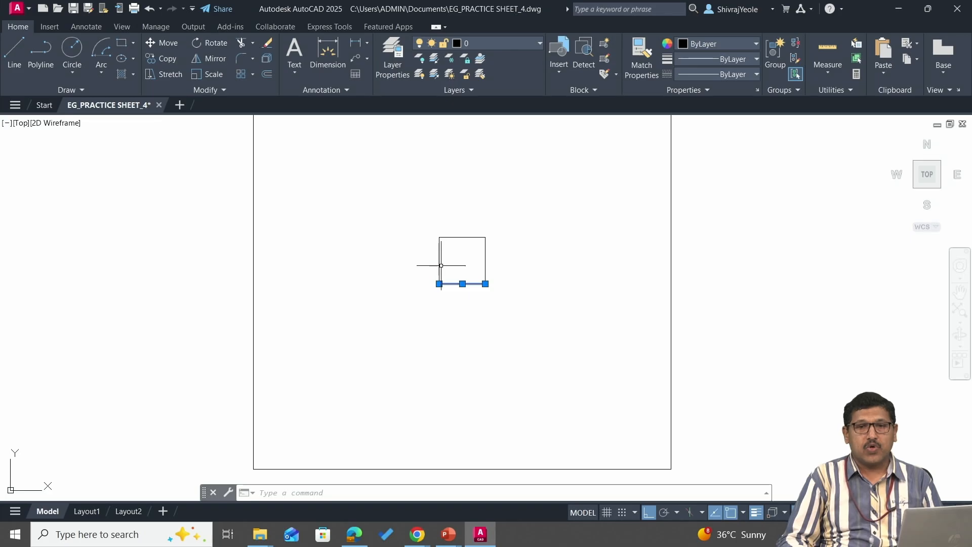
key("Escape")
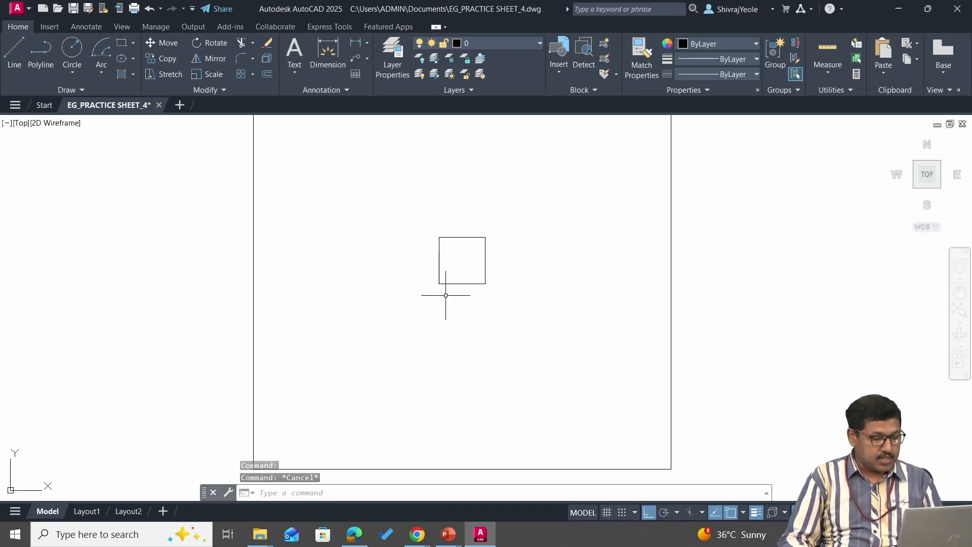
Step: Extend the inner square's left side downward, top side leftward, right side upward and bottom side rightward to the outer square
type("EX")
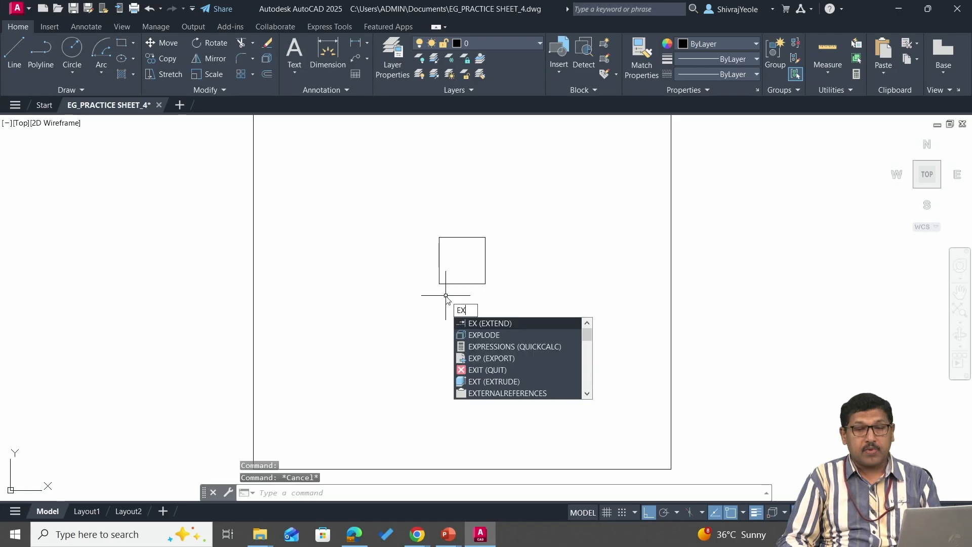
key("Return")
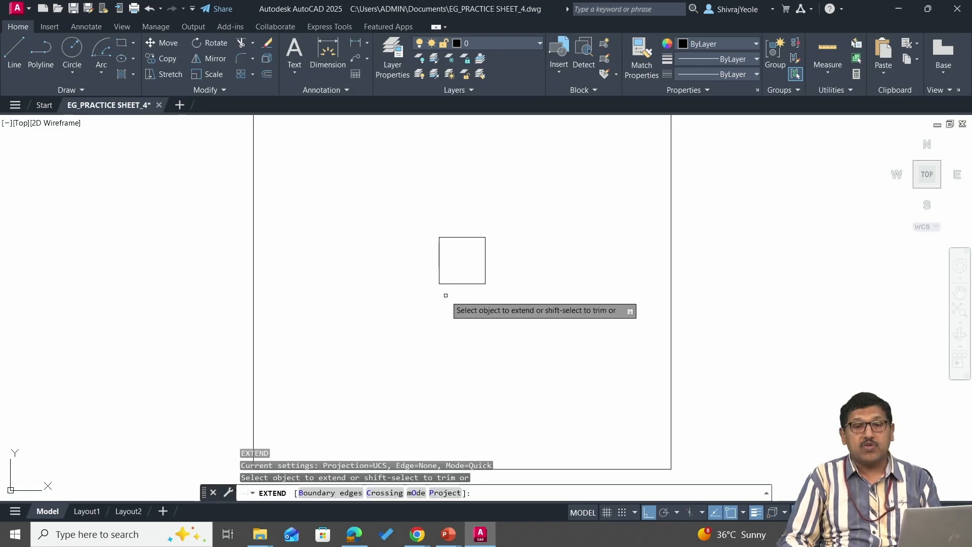
left_click(439, 262)
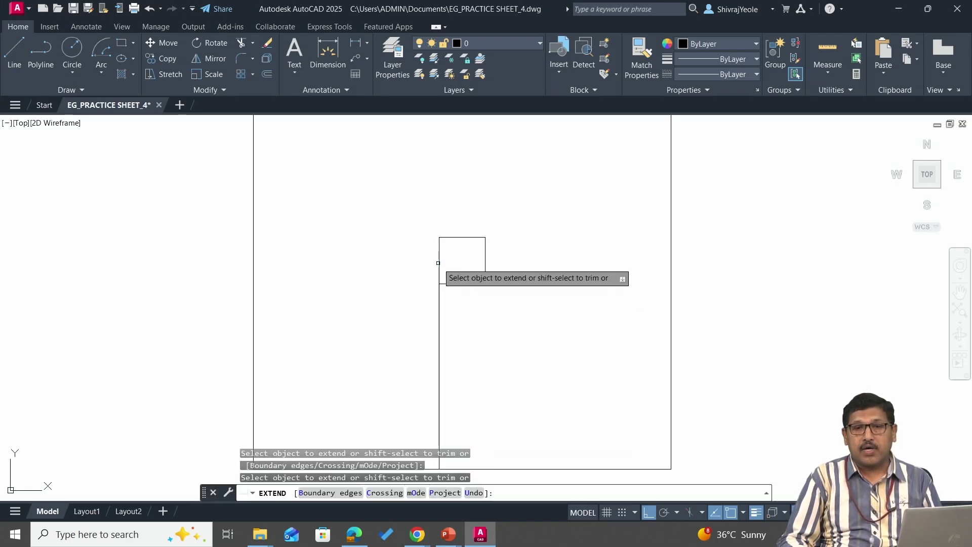
left_click(461, 238)
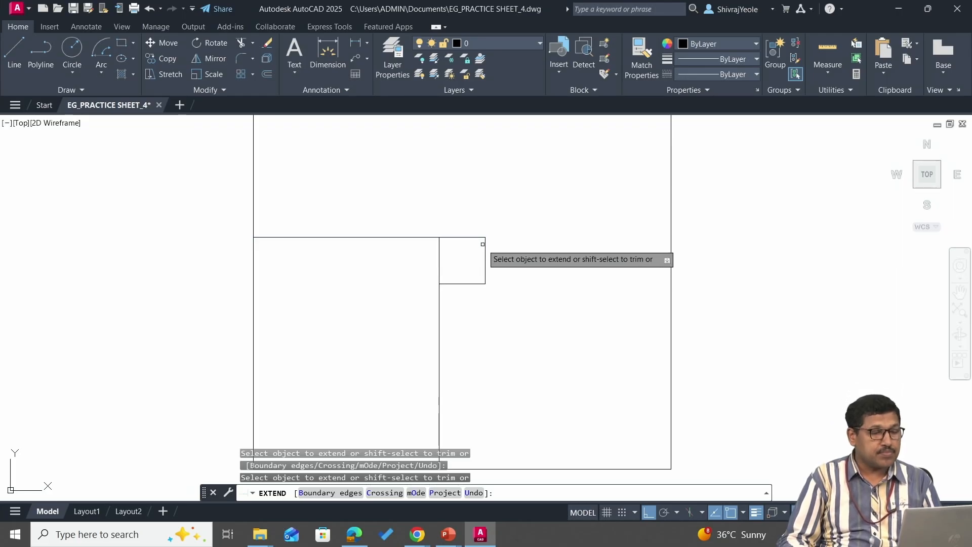
scroll(485, 248, "down", 2)
left_click(485, 245)
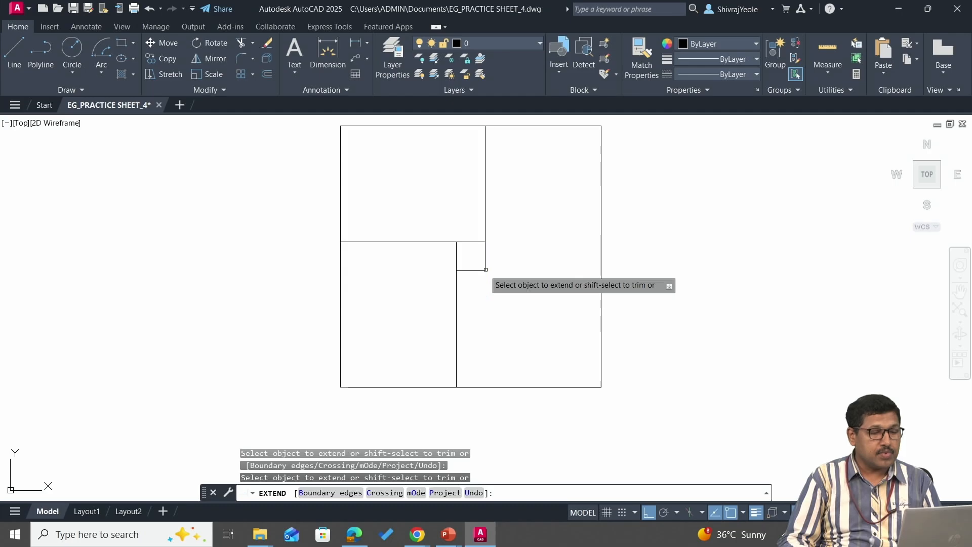
left_click(466, 271)
scroll(544, 319, "up", 2)
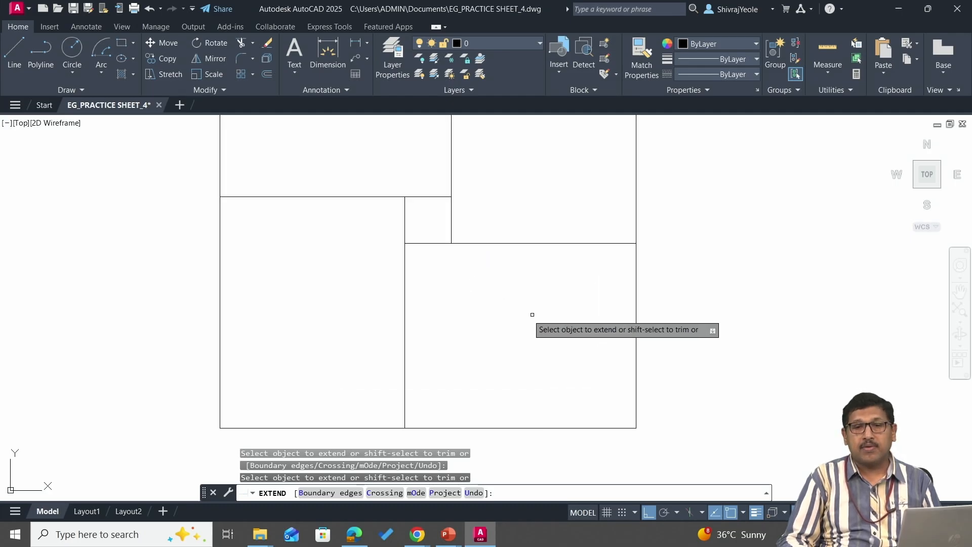
middle_click_drag(532, 315, 502, 363)
scroll(502, 363, "down", 2)
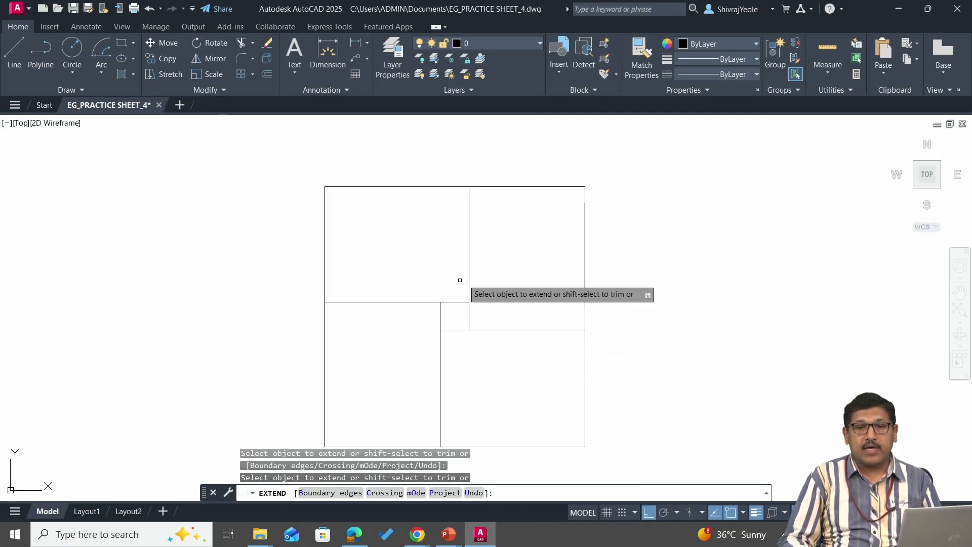
key("Escape")
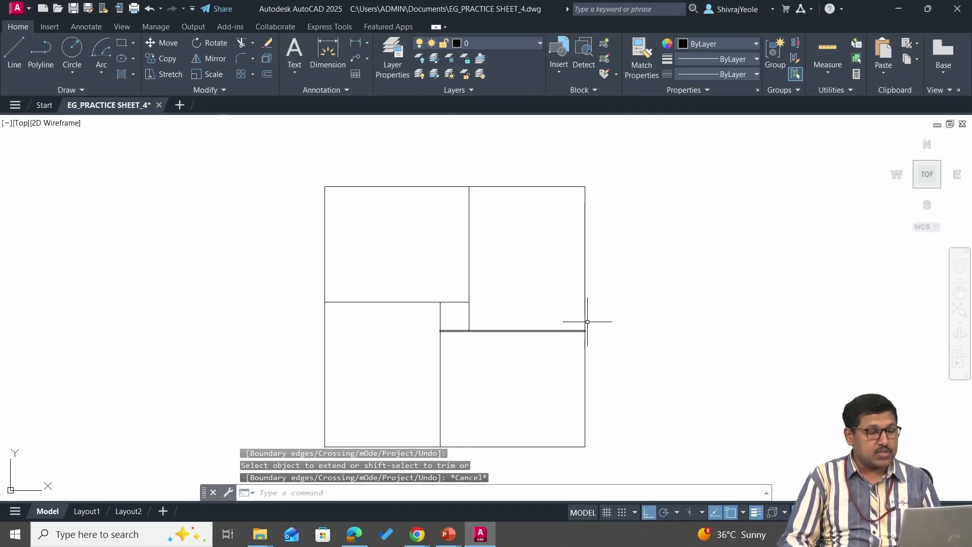
Step: Delete the large outer square, keeping the inner square with its four extended sides
left_click(585, 358)
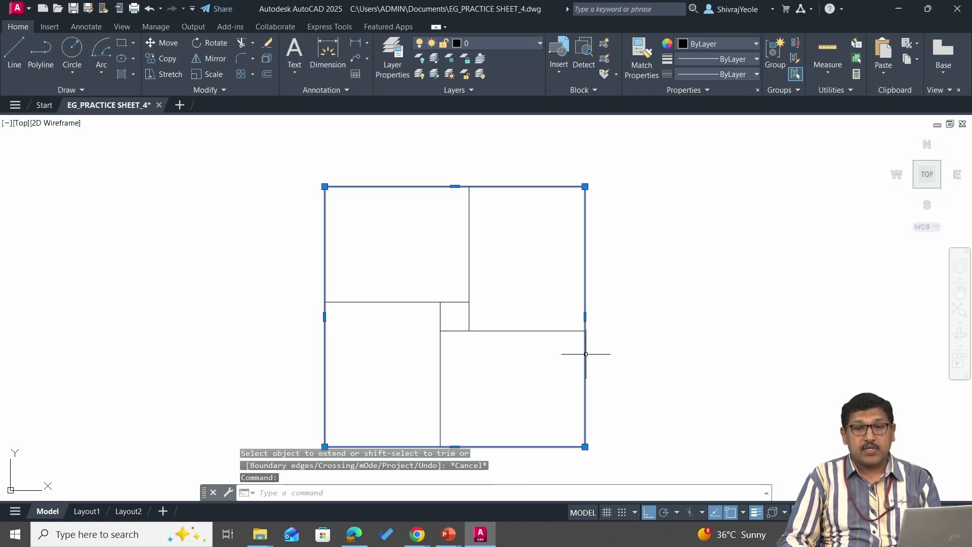
key("Delete")
scroll(420, 381, "up", 2)
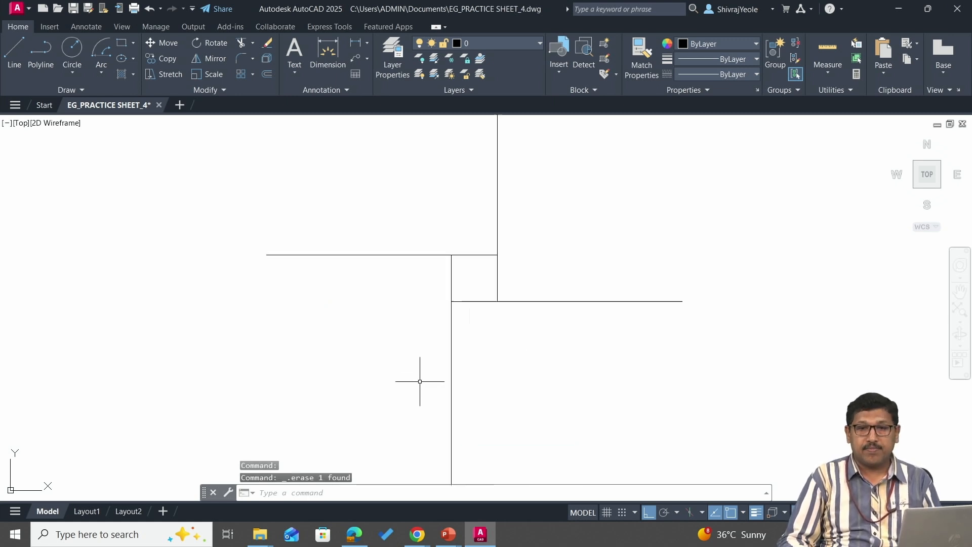
Step: Add a multiline text label "A" just outside the small square's lower-left corner
scroll(451, 299, "up", 4)
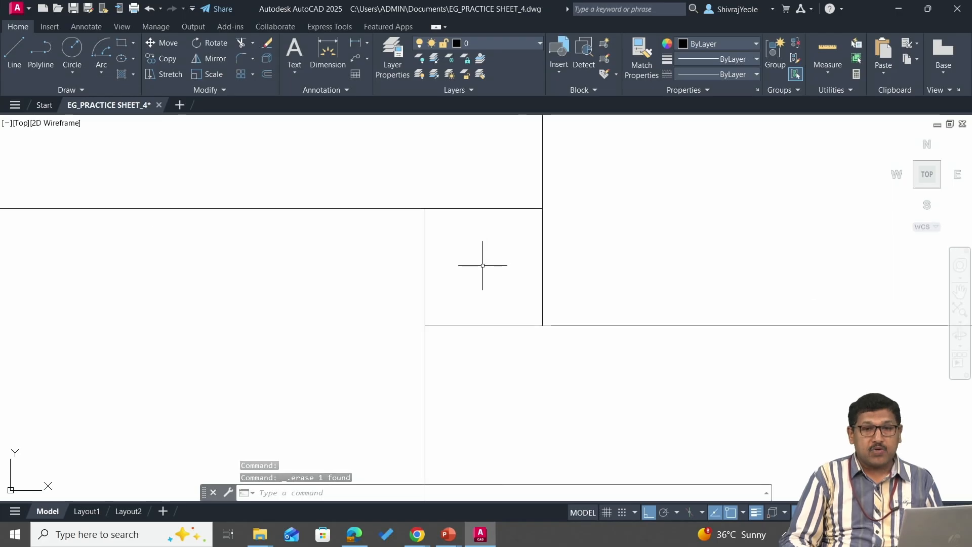
type("mt")
key("Return")
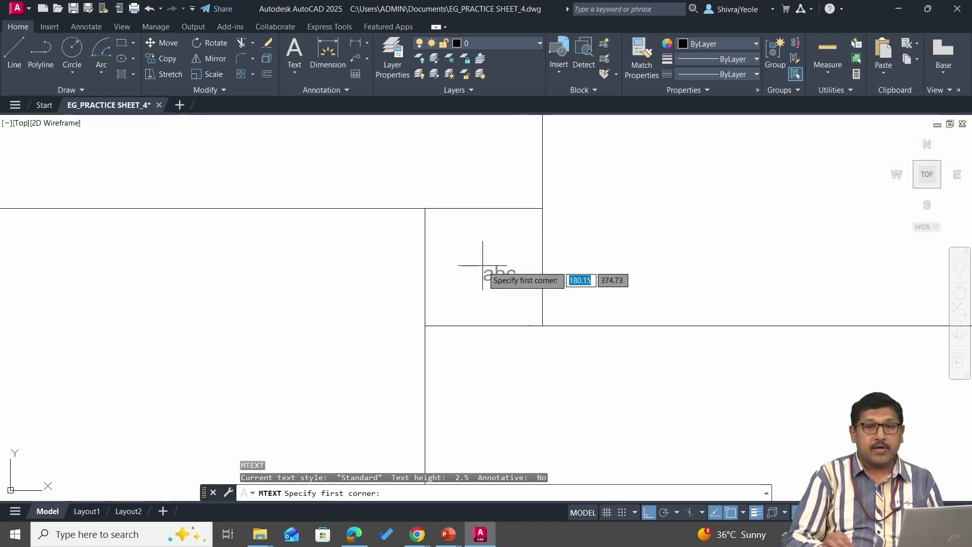
left_click(399, 330)
left_click(413, 355)
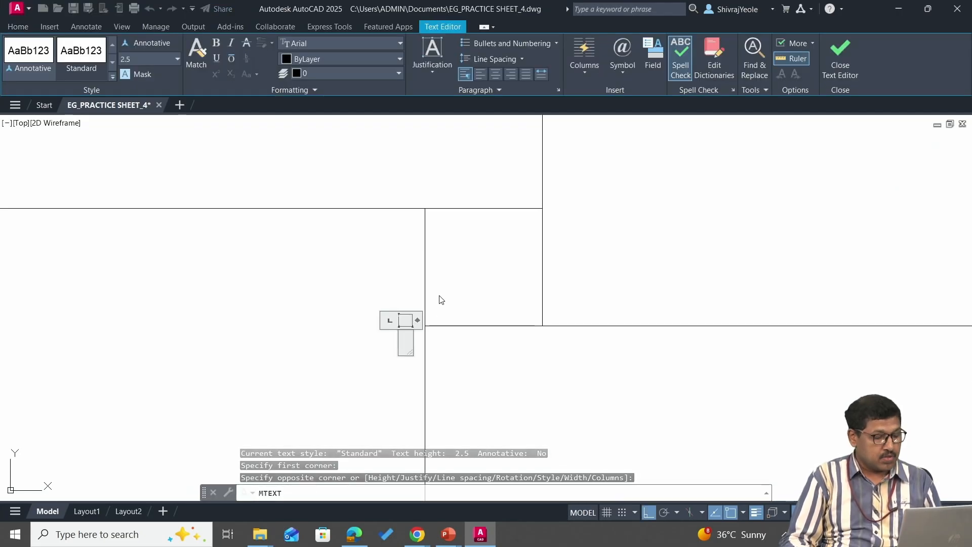
type("A")
left_click(449, 350)
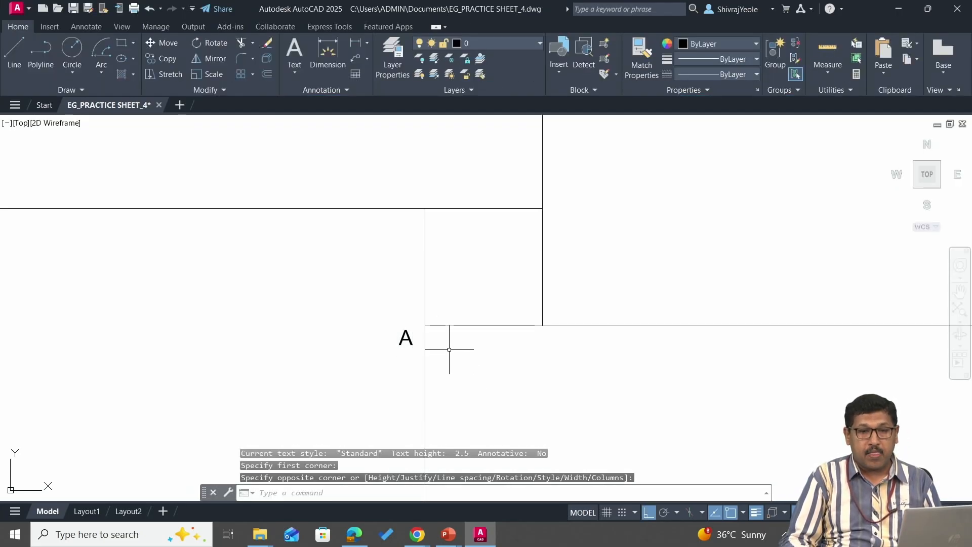
Step: Copy the label A to the square's other three corners
type("co")
key("Return")
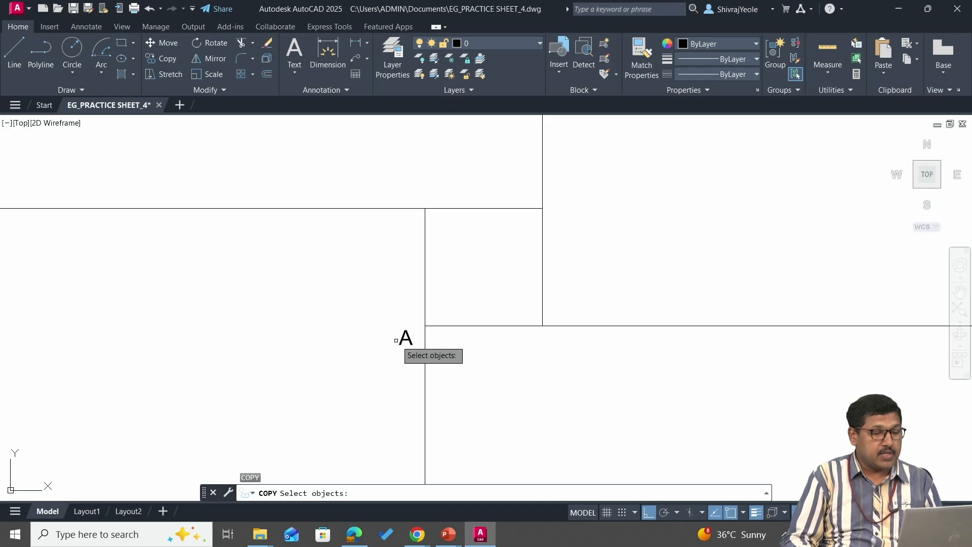
left_click(403, 340)
key("Return")
left_click(403, 341)
left_click(404, 196)
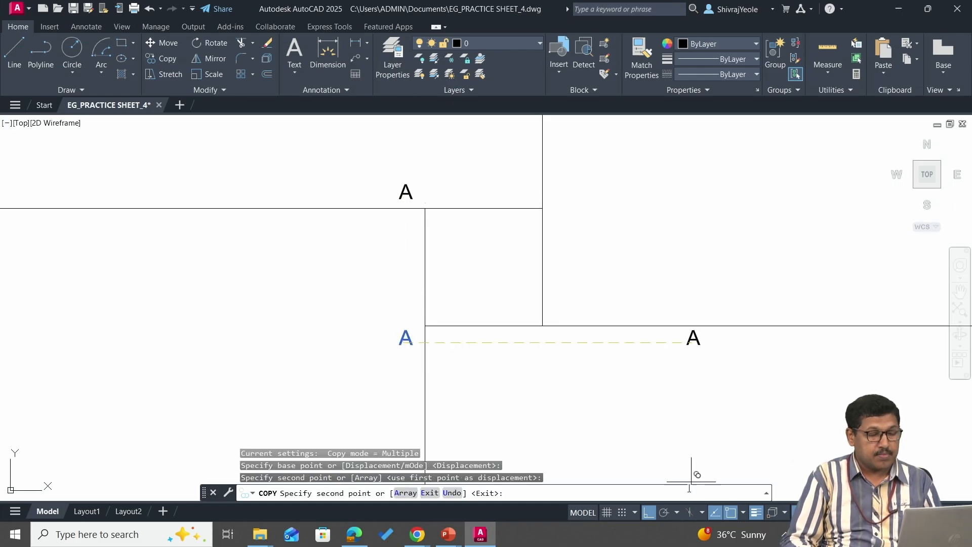
left_click(550, 340)
key("Escape")
Step: Change the copied corner labels to B at upper left, C at upper right and D at lower right
left_click(406, 188)
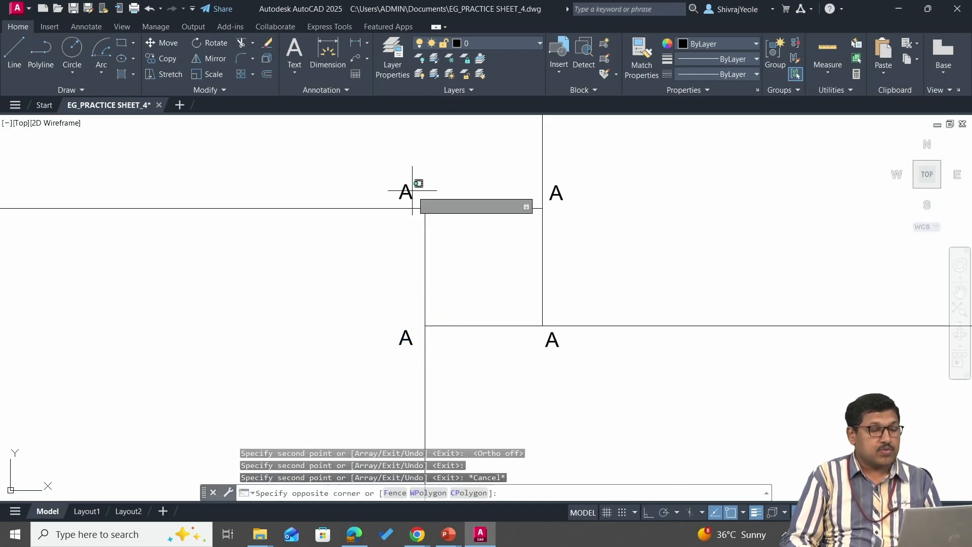
left_click(408, 188)
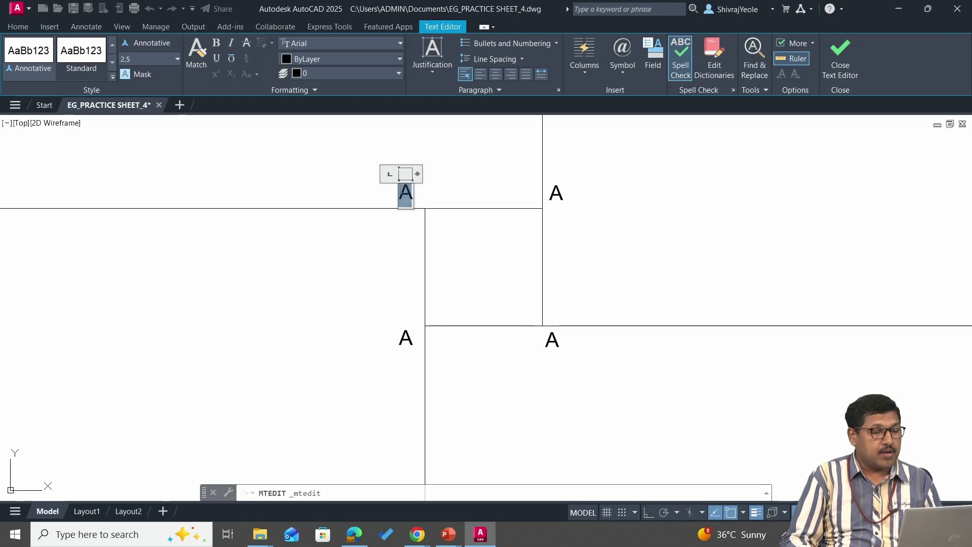
left_click(555, 192)
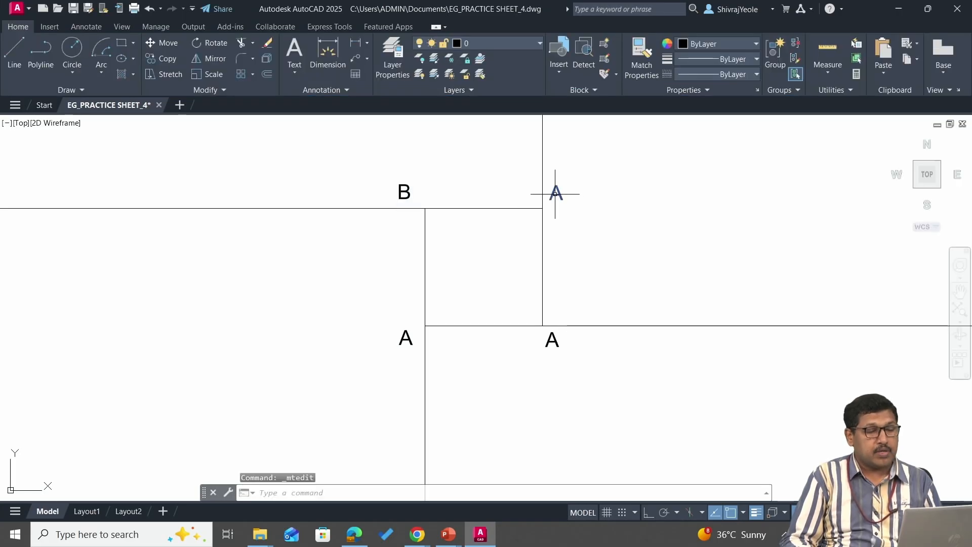
double_click(556, 191)
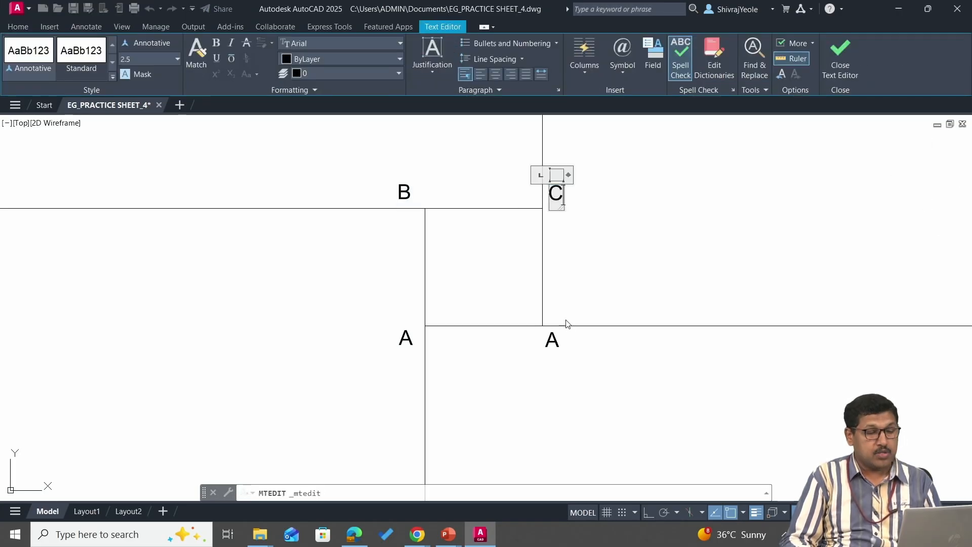
left_click(552, 335)
left_click(551, 334)
double_click(552, 340)
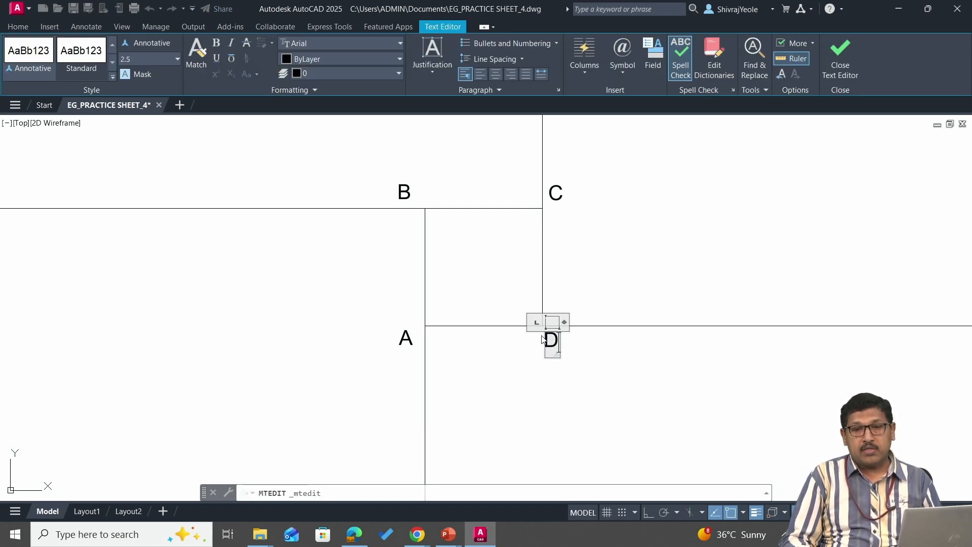
left_click(521, 377)
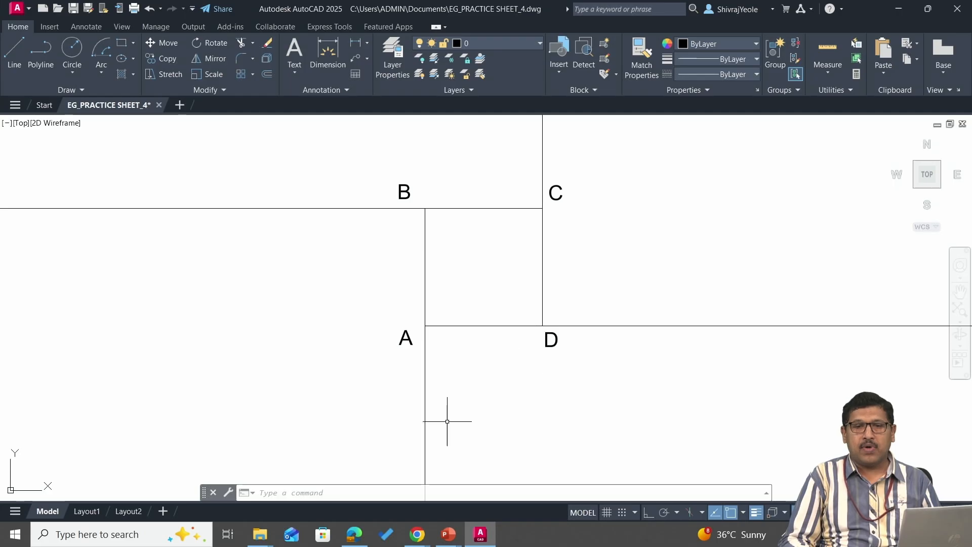
Step: Draw a clockwise arc centred on corner A from corner D to the extended side below A
type("a")
key("Return")
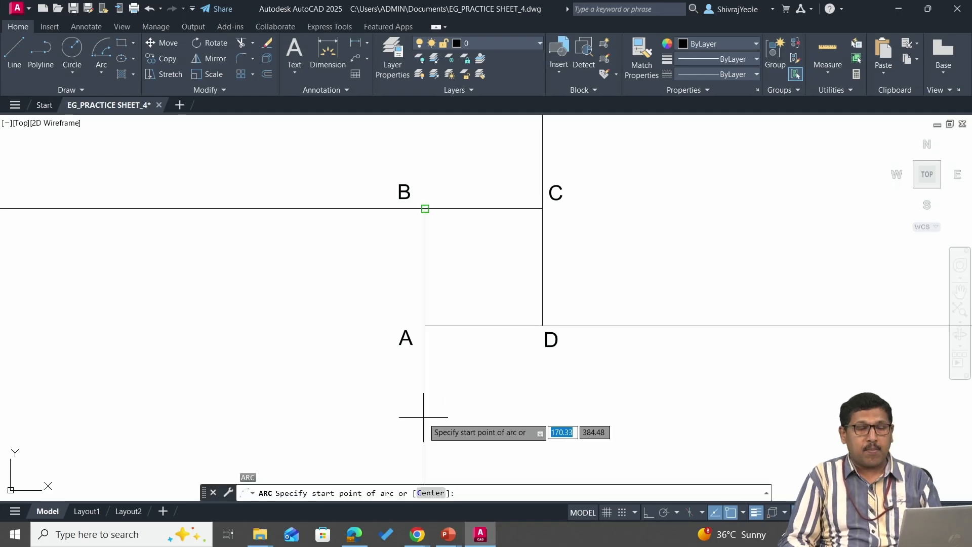
left_click(428, 493)
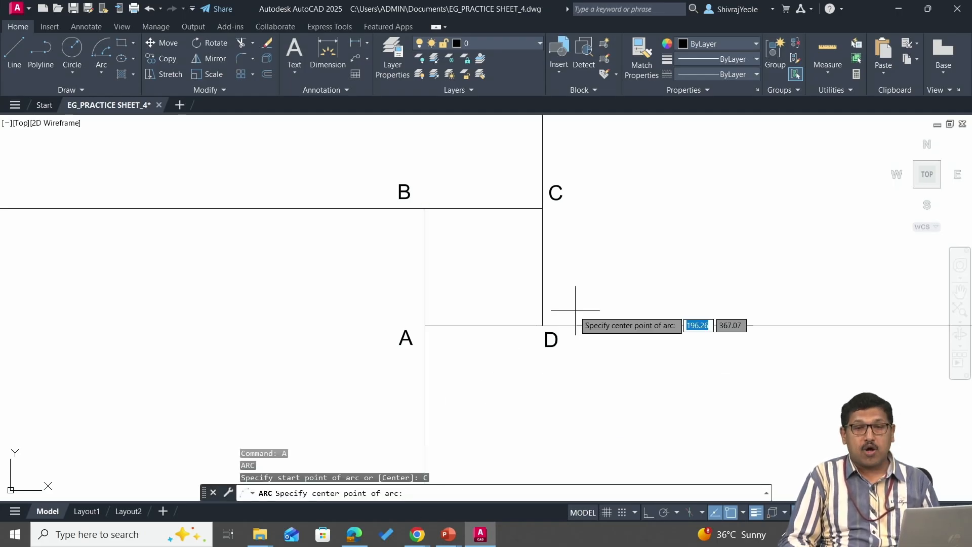
left_click(425, 325)
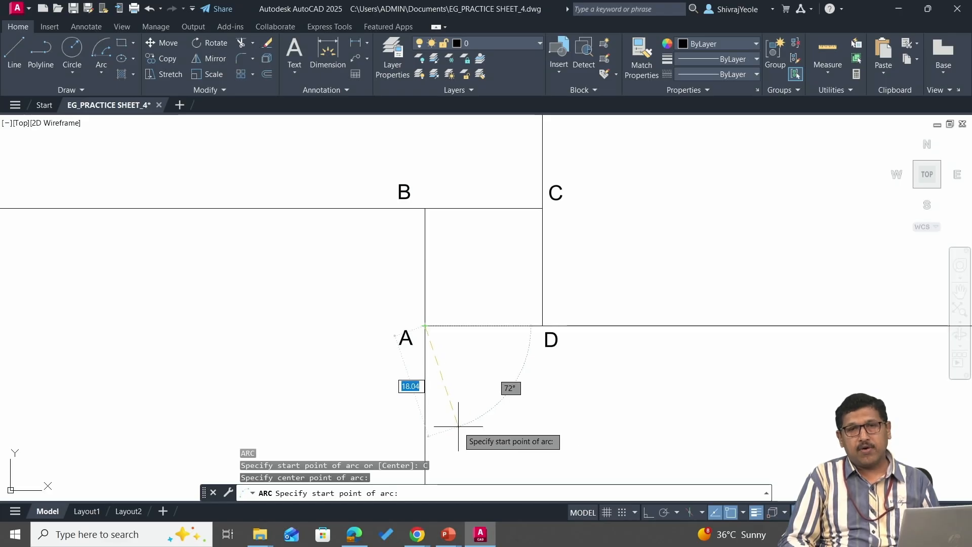
left_click(542, 326)
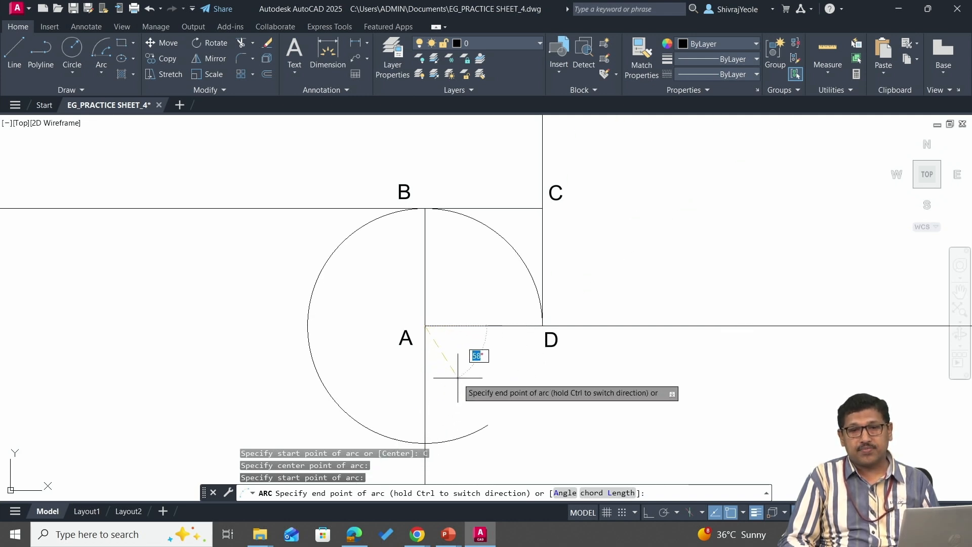
scroll(426, 439, "down", 5)
middle_click_drag(427, 439, 461, 315, "ctrl")
scroll(461, 315, "down", 4, "ctrl")
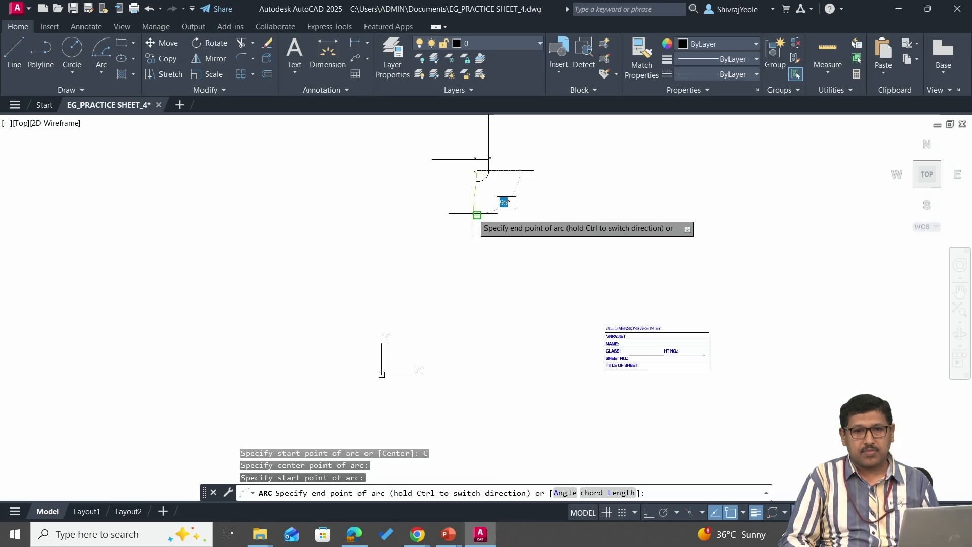
left_click(476, 213, "ctrl")
Step: Trim the extended side below A where it runs past the end of the quarter arc
scroll(478, 269, "up", 9)
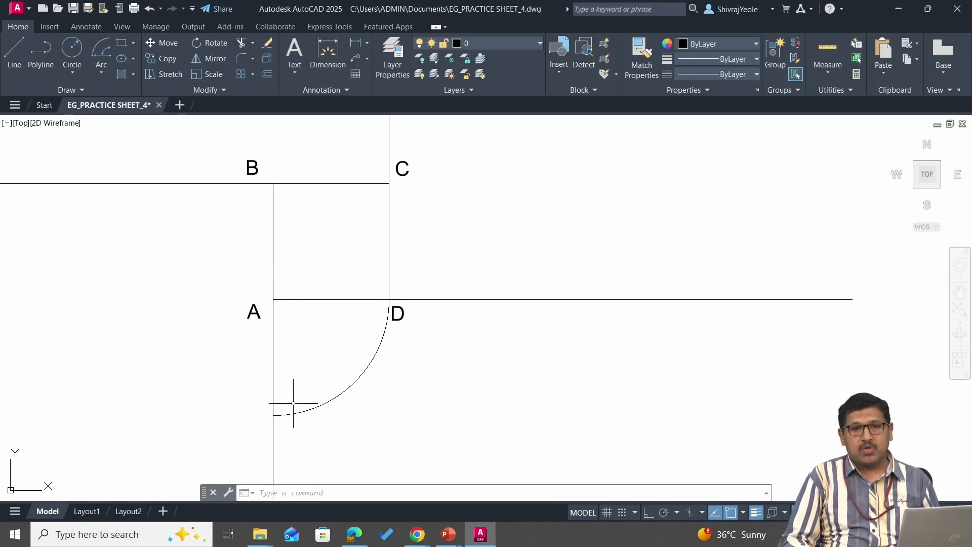
type("tr")
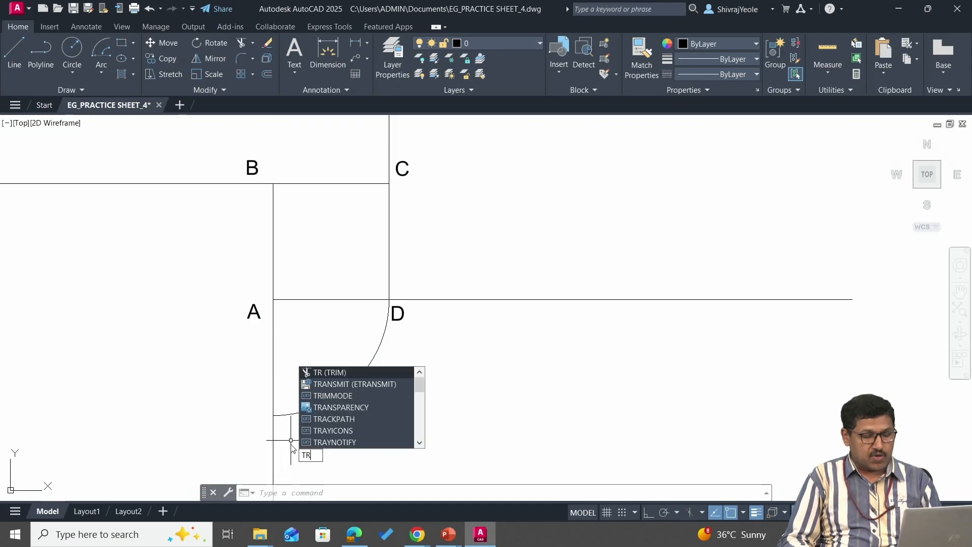
key("Return")
left_click(275, 439)
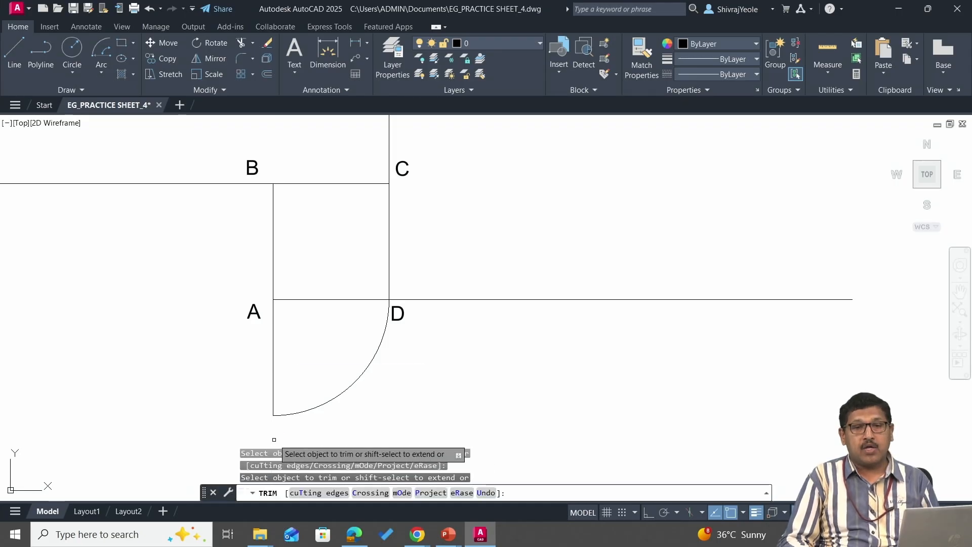
middle_click_drag(256, 327, 422, 317)
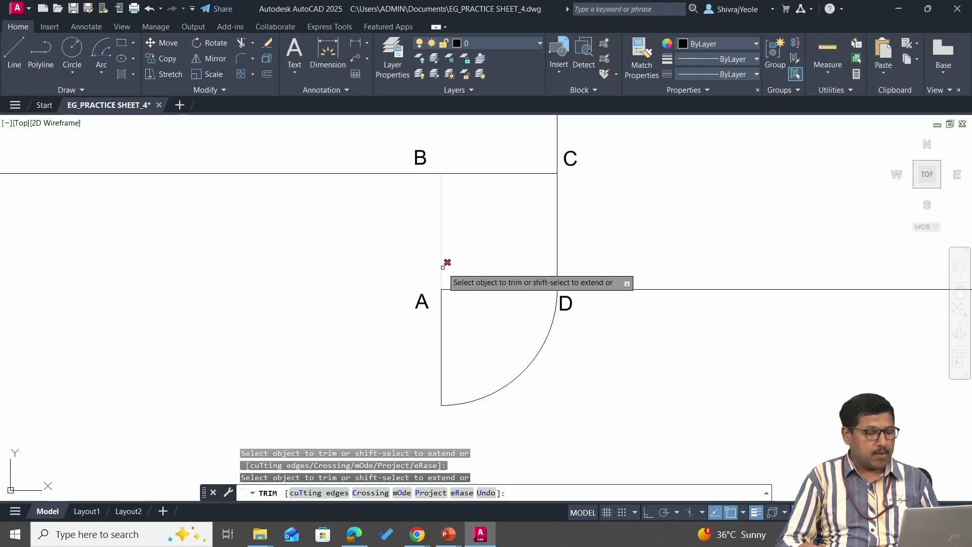
key("Escape")
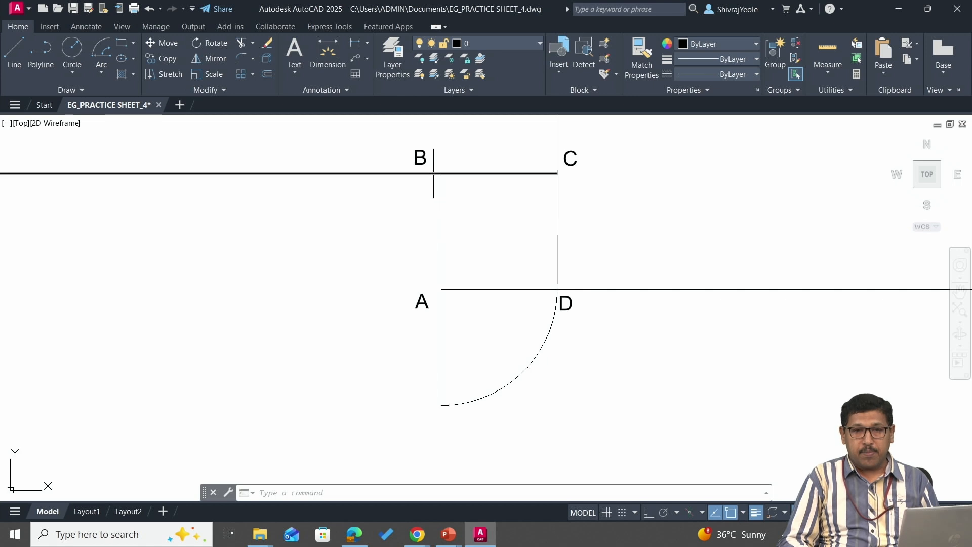
Step: Draw a clockwise arc centred on corner B from the first arc's lower end to just past the leftward extended side
type("a")
key("Return")
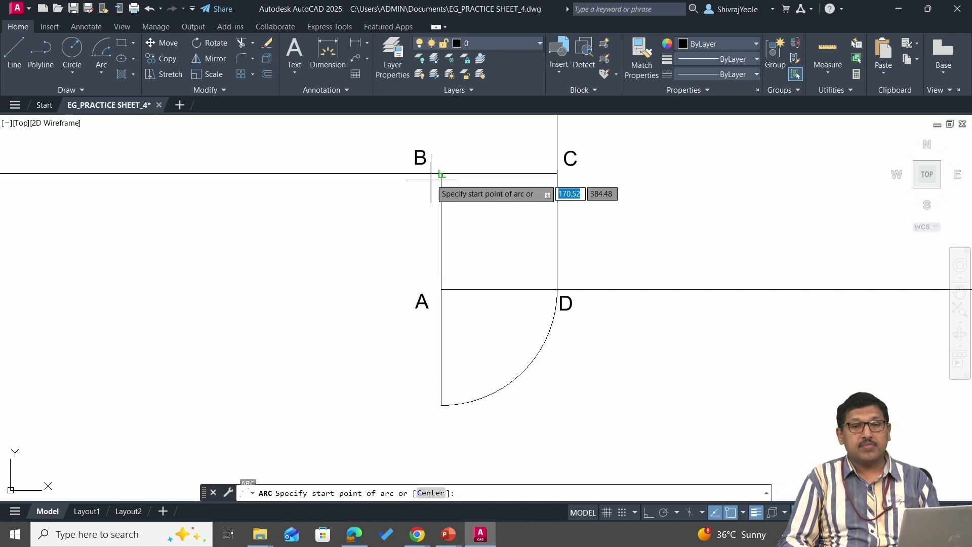
left_click(431, 492)
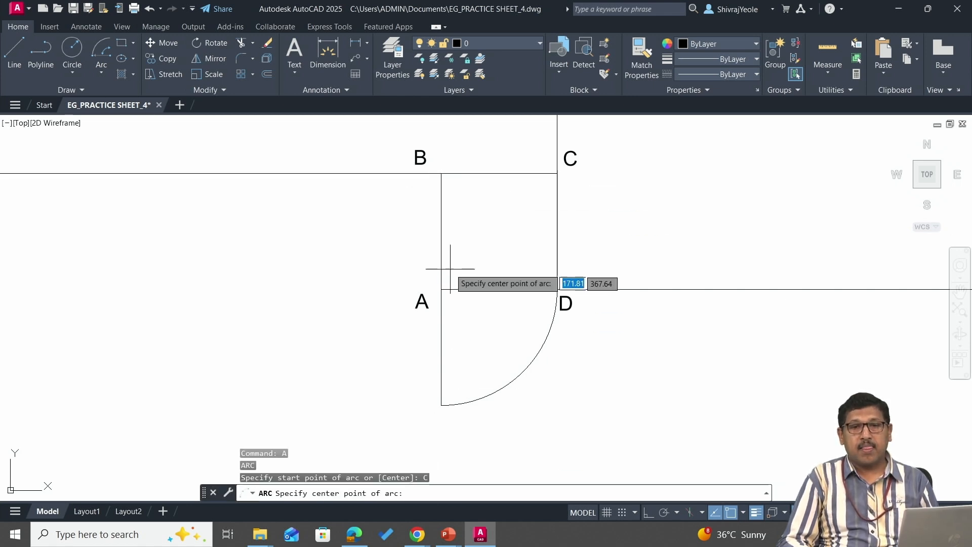
left_click(442, 173)
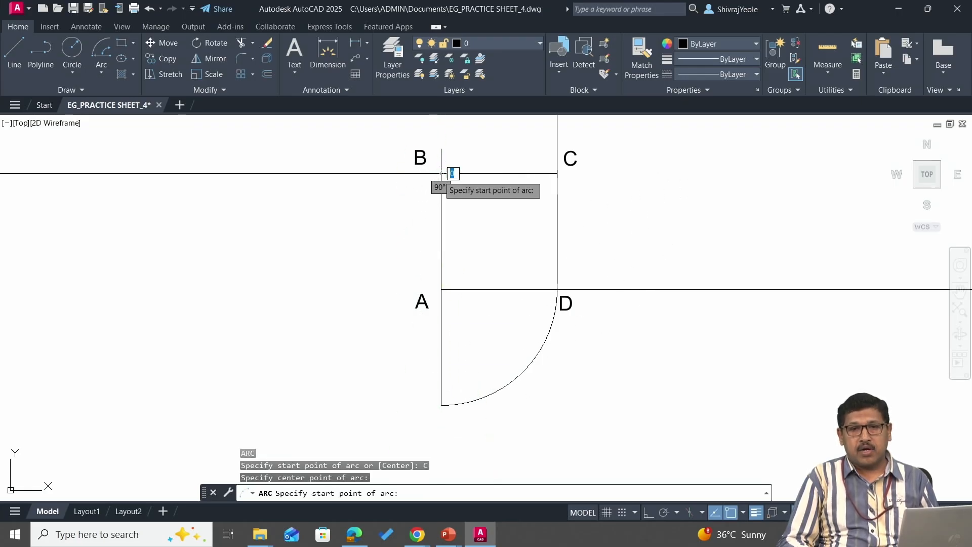
left_click(441, 406)
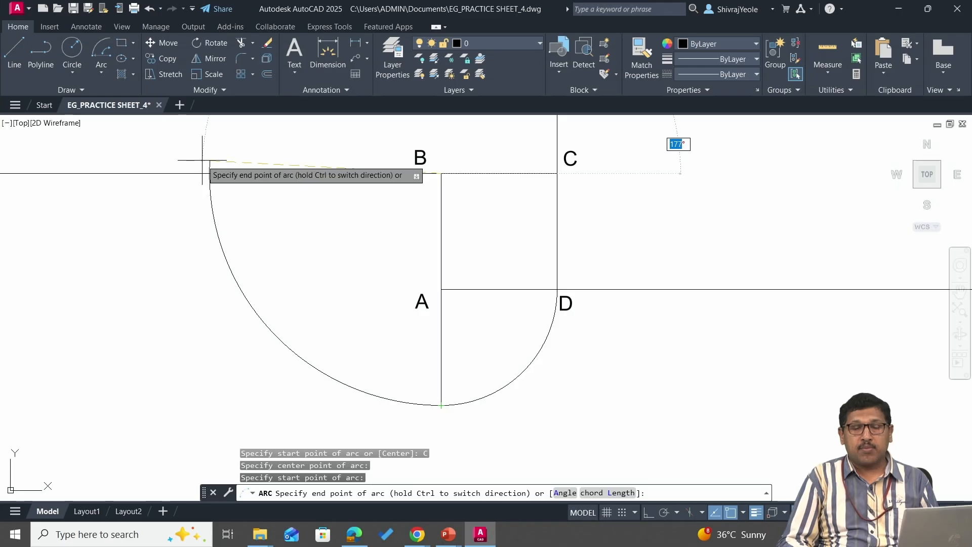
scroll(202, 162, "down", 4)
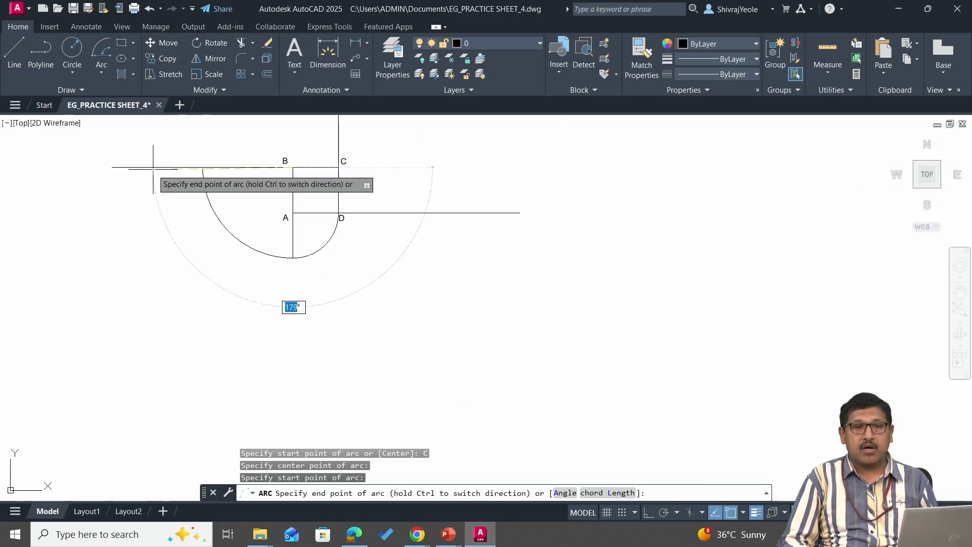
scroll(218, 176, "up", 3)
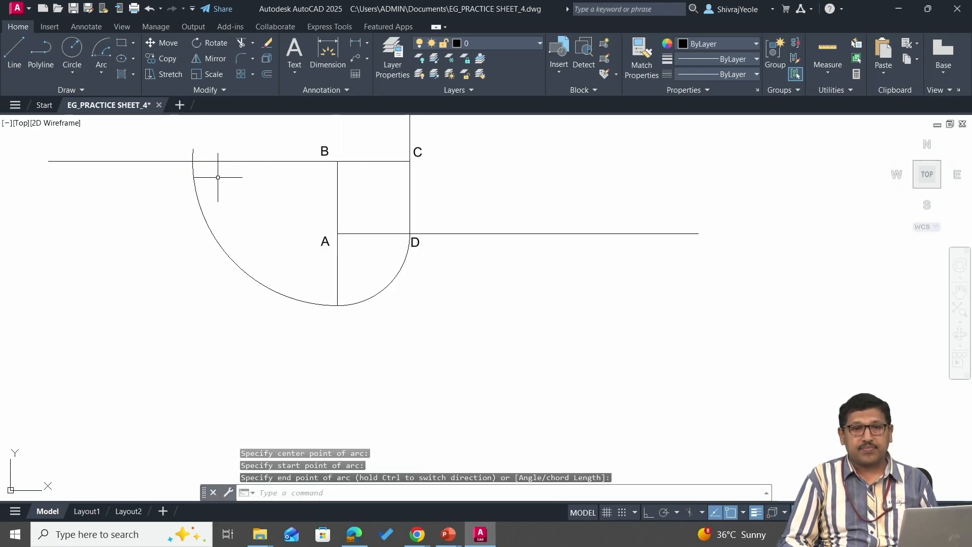
Step: Trim the leftward extended side beyond the second arc and the arc's short overshoot above that side
middle_click_drag(347, 306, 483, 378)
scroll(474, 367, "up", 2)
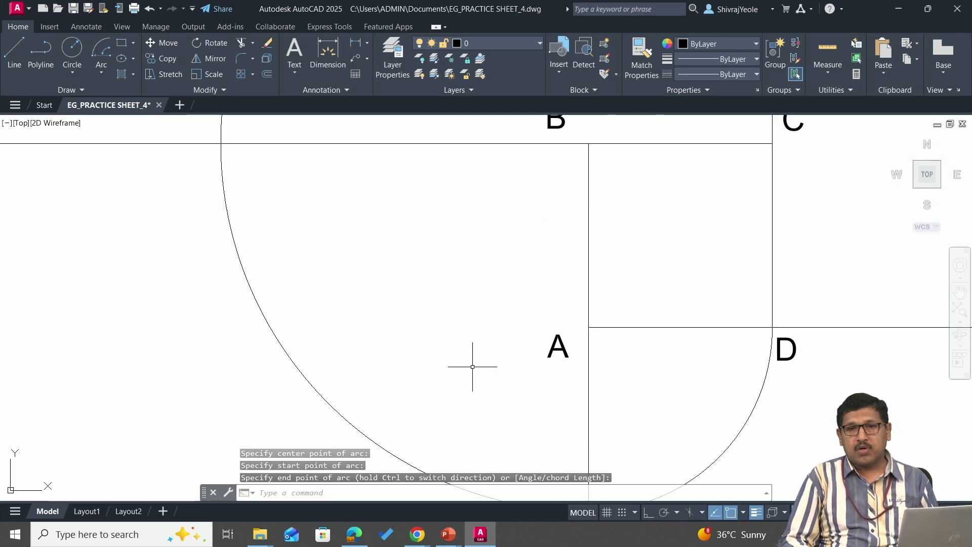
scroll(502, 292, "down", 2)
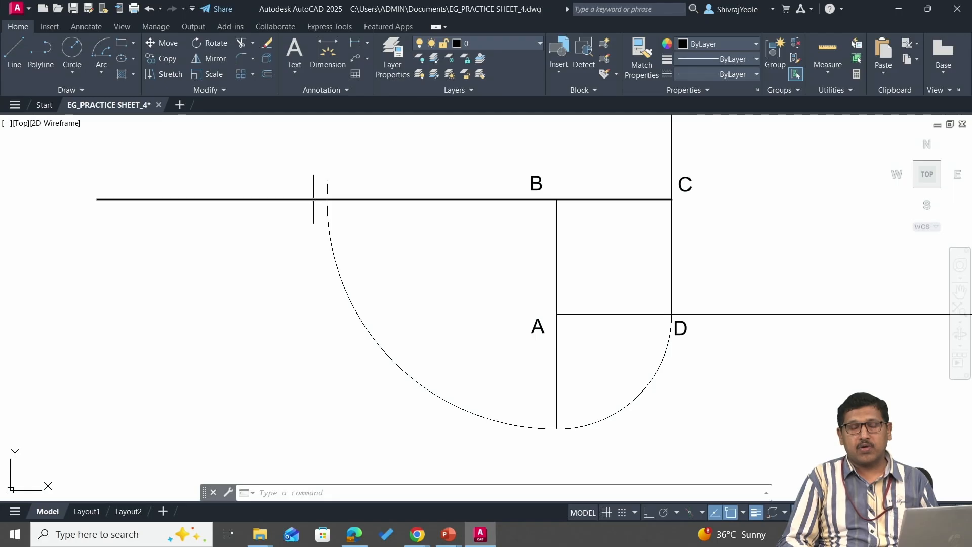
key("Return")
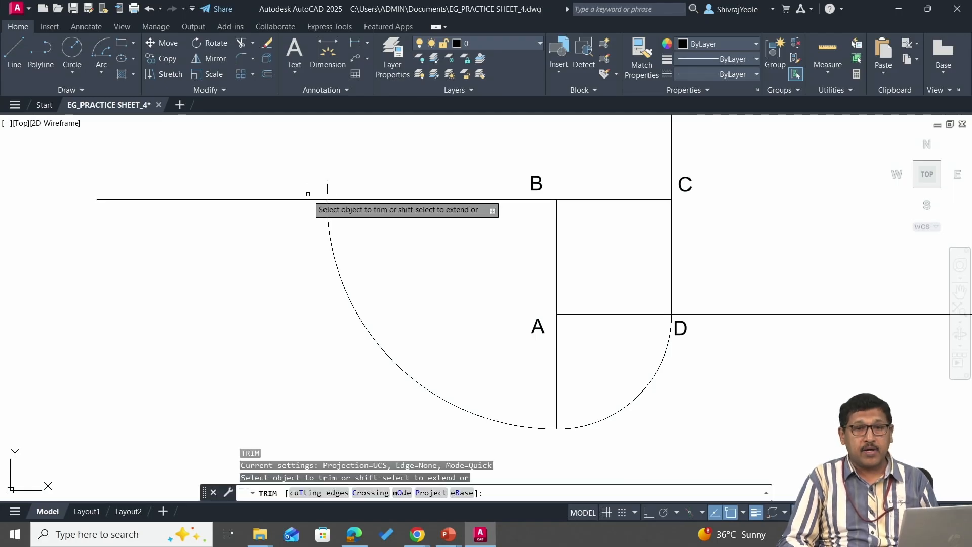
left_click(309, 199)
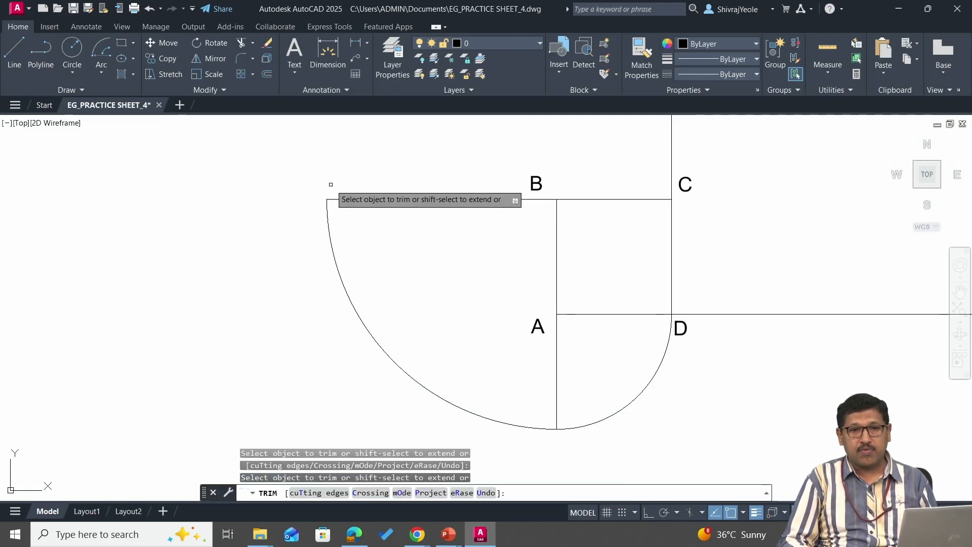
scroll(360, 219, "down", 2)
scroll(360, 224, "up", 2)
scroll(427, 256, "down", 2)
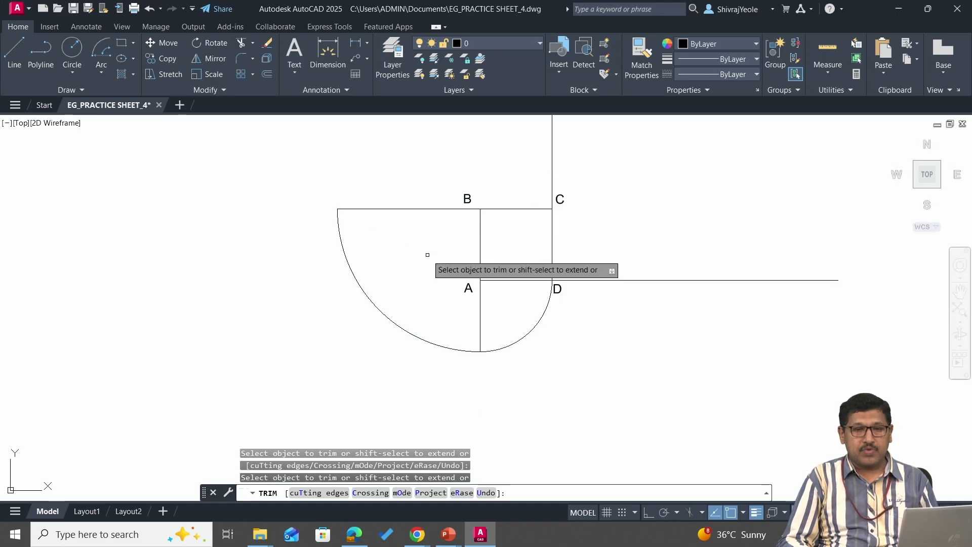
scroll(416, 256, "up", 2)
type("CO")
key("Return")
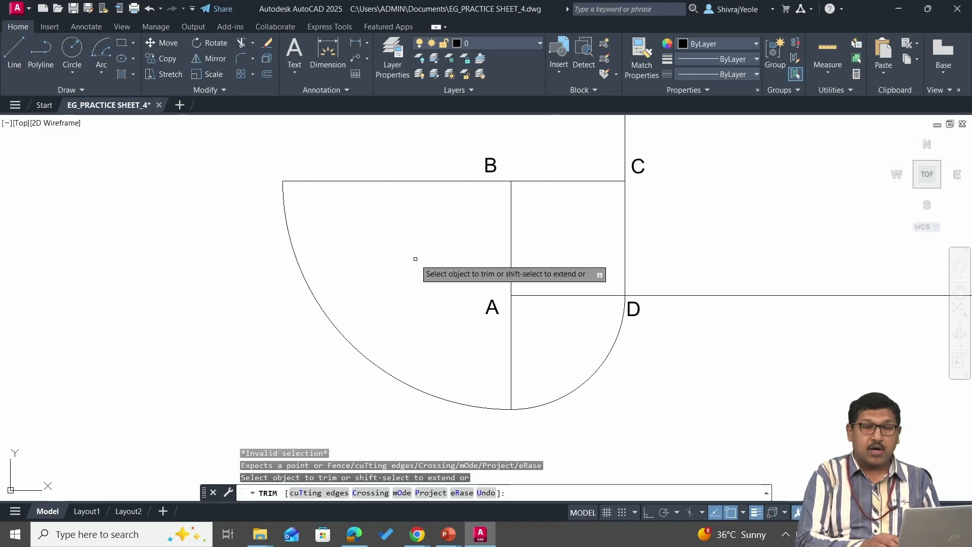
left_click(497, 312)
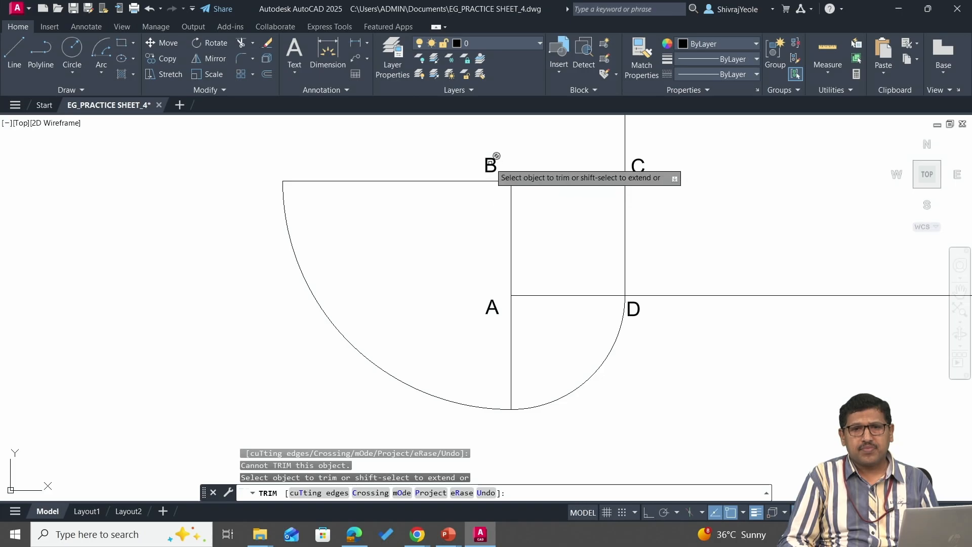
key("Escape")
Step: Copy label B to just below the first arc's lower end and change the copy to P with subscript 1
type("c")
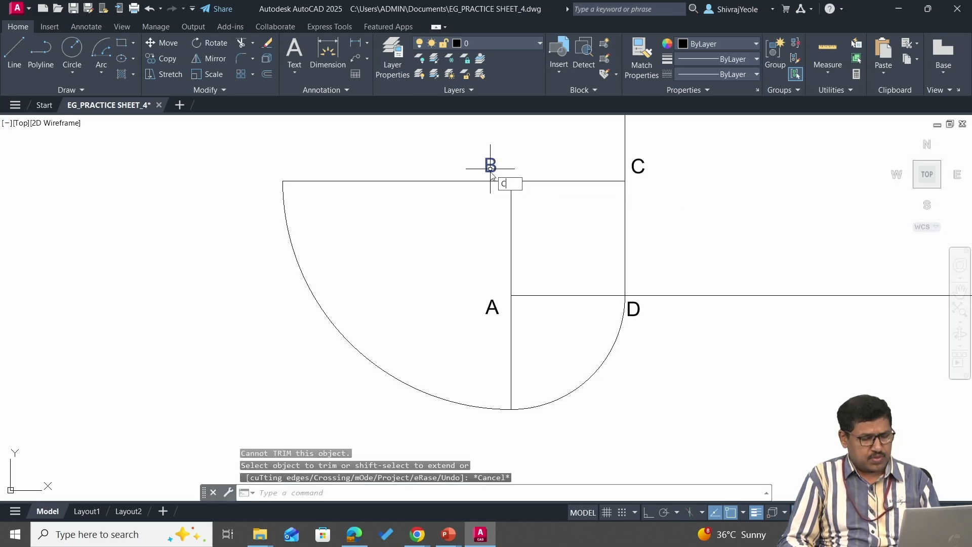
type("o")
key("Return")
left_click(490, 167)
key("Return")
left_click(489, 167)
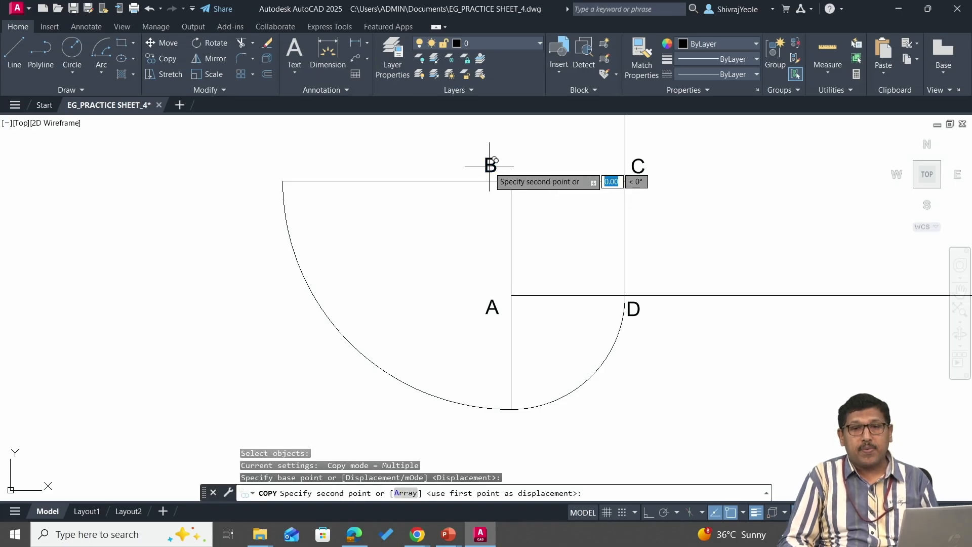
left_click(512, 434)
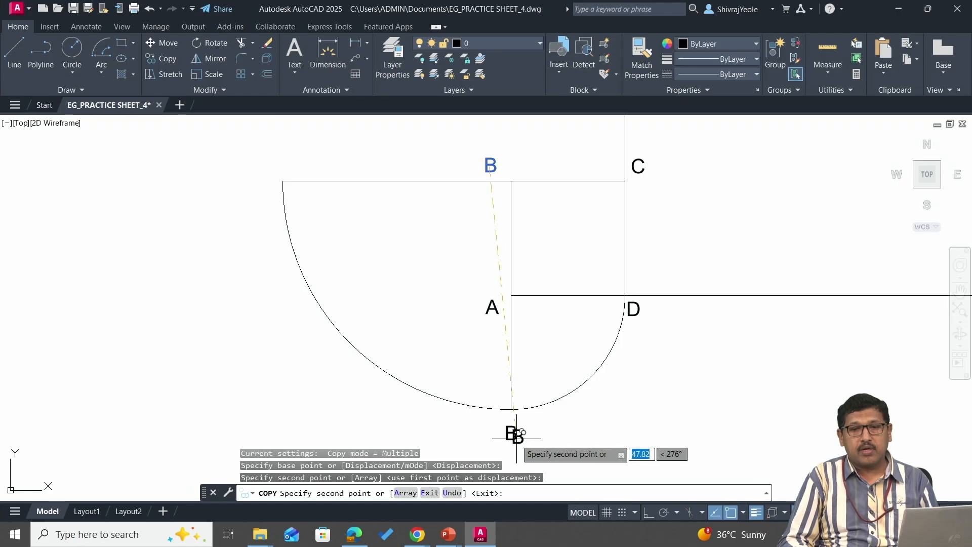
key("Escape")
double_click(511, 434)
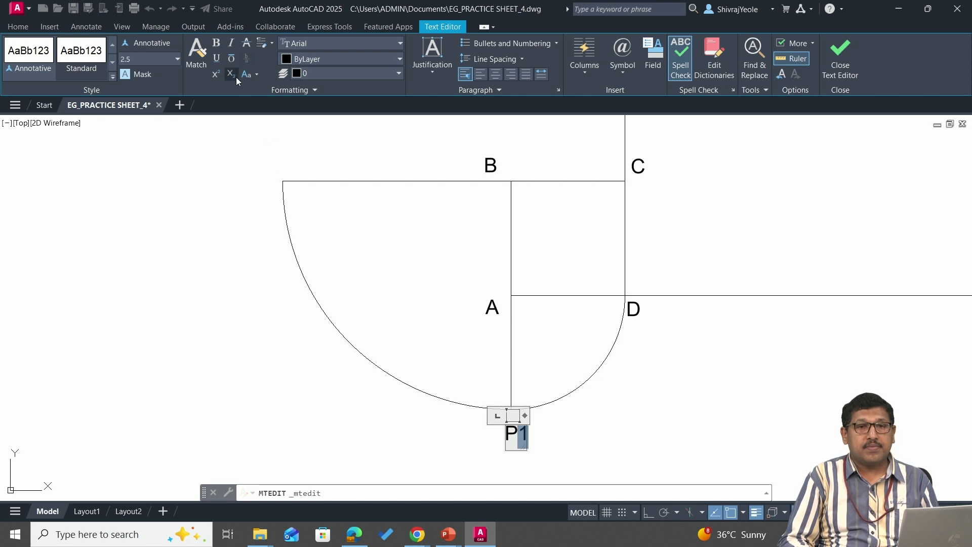
left_click(382, 379)
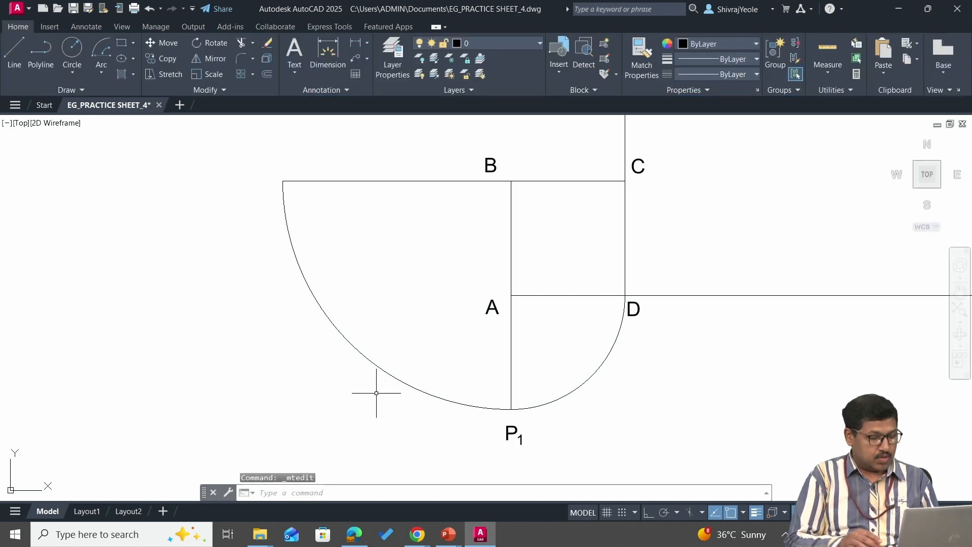
key("Return")
left_click(534, 451)
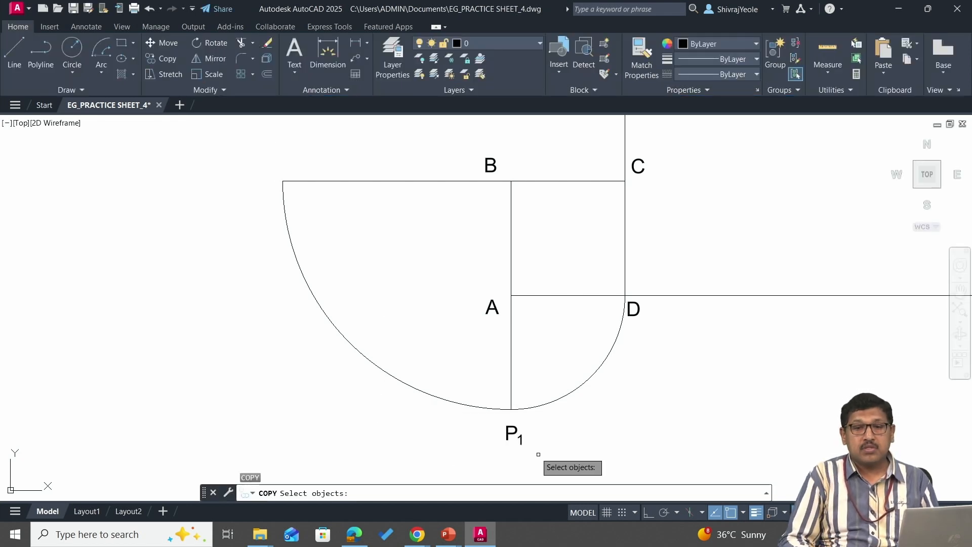
left_click(508, 434)
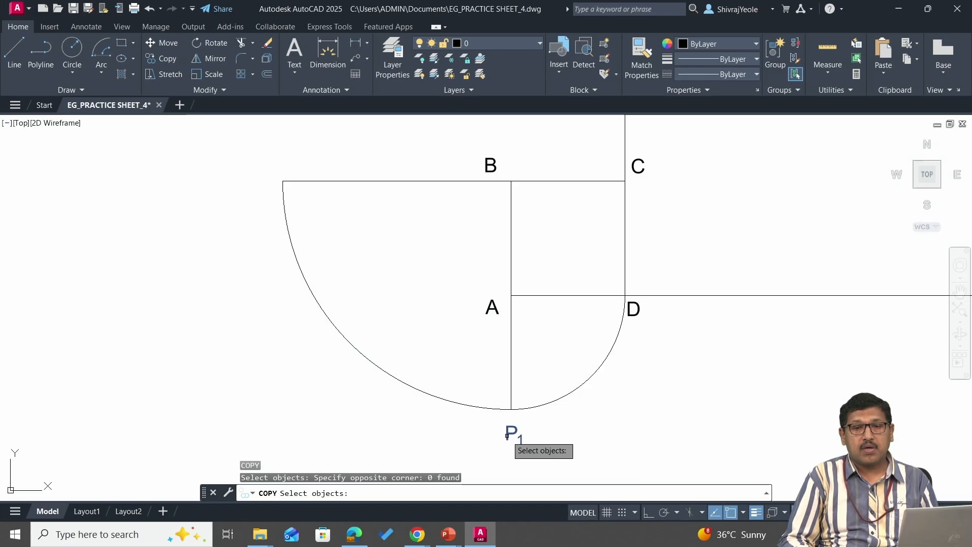
key("Return")
Step: Copy the P1 label to just outside the second arc's end on the extended side CB
left_click(508, 434)
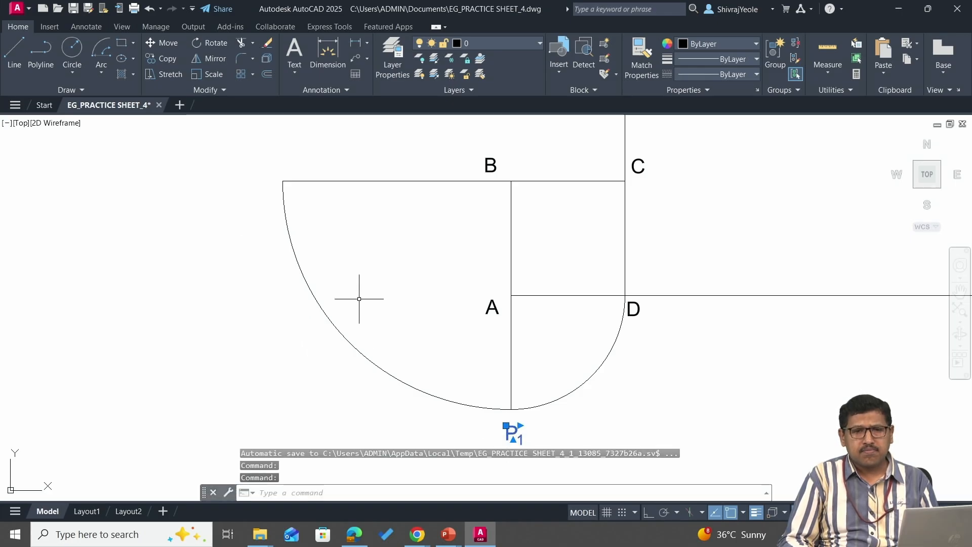
type("co")
key("Return")
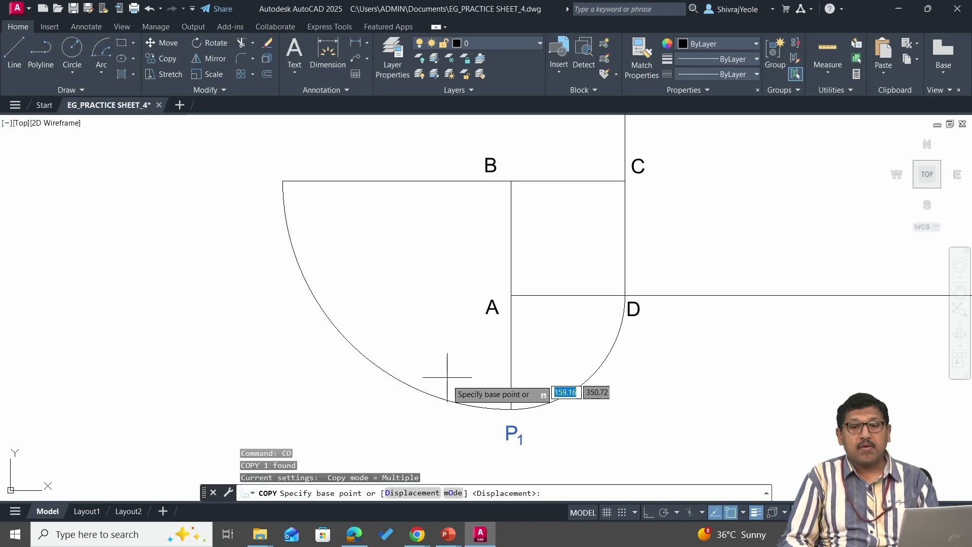
left_click(512, 436)
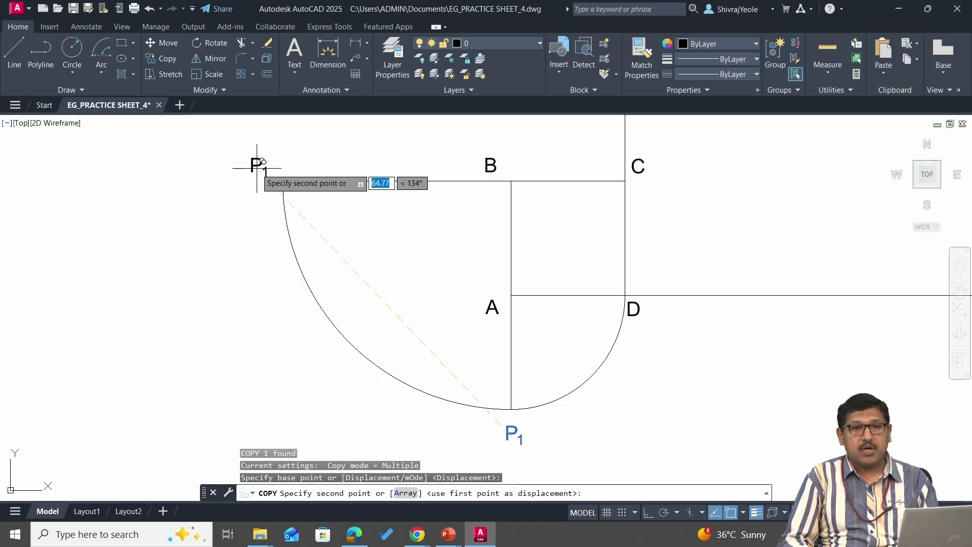
left_click(247, 174)
key("Escape")
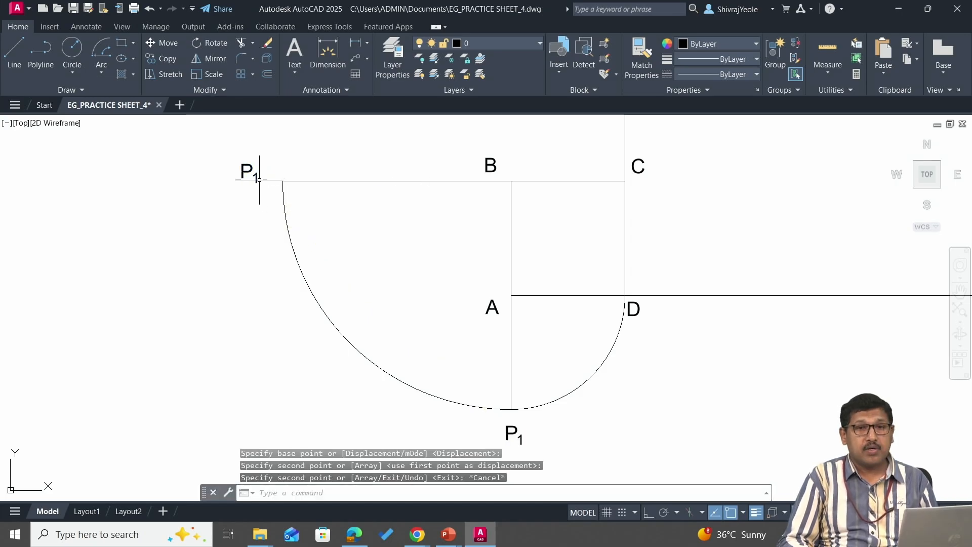
Step: Change the copied label at the second arc's end to P with subscript 2
left_click(252, 177)
key("Escape")
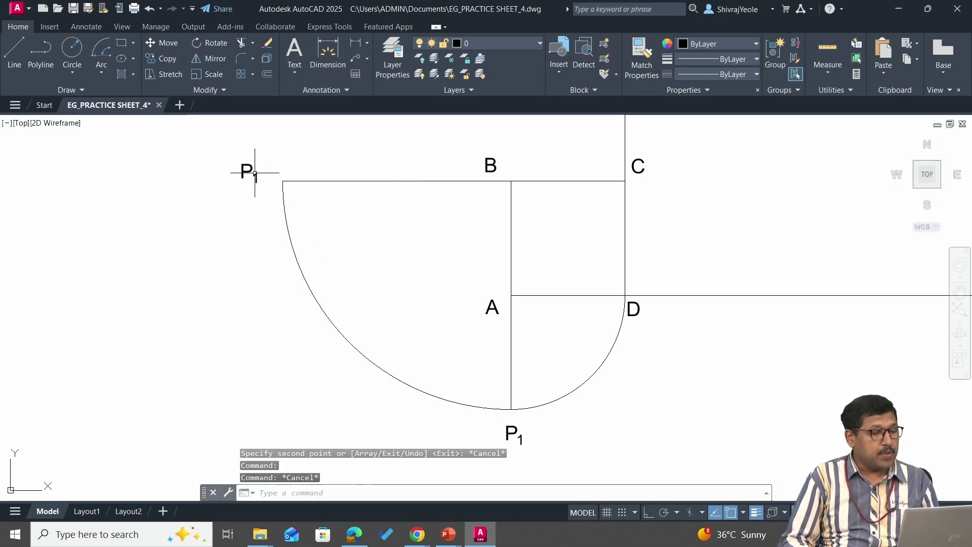
double_click(255, 174)
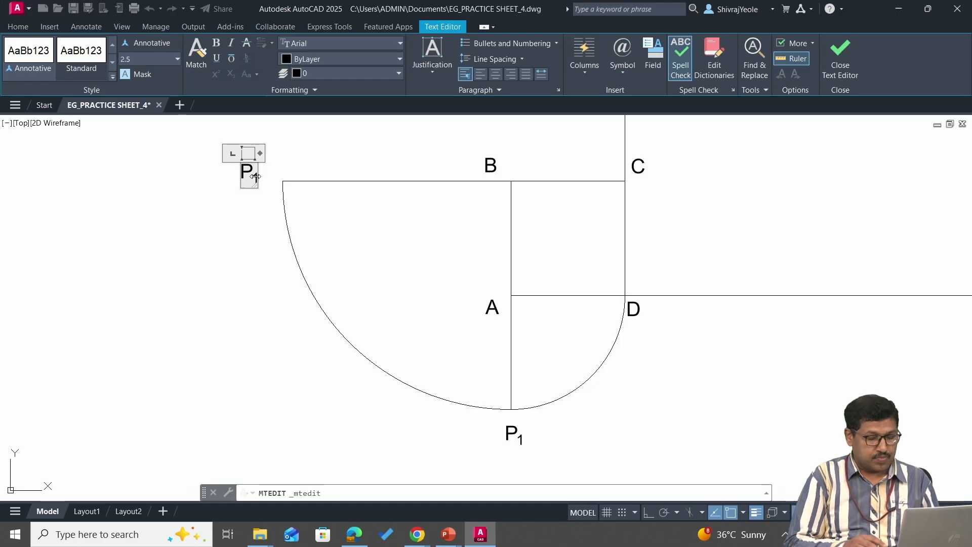
type("2")
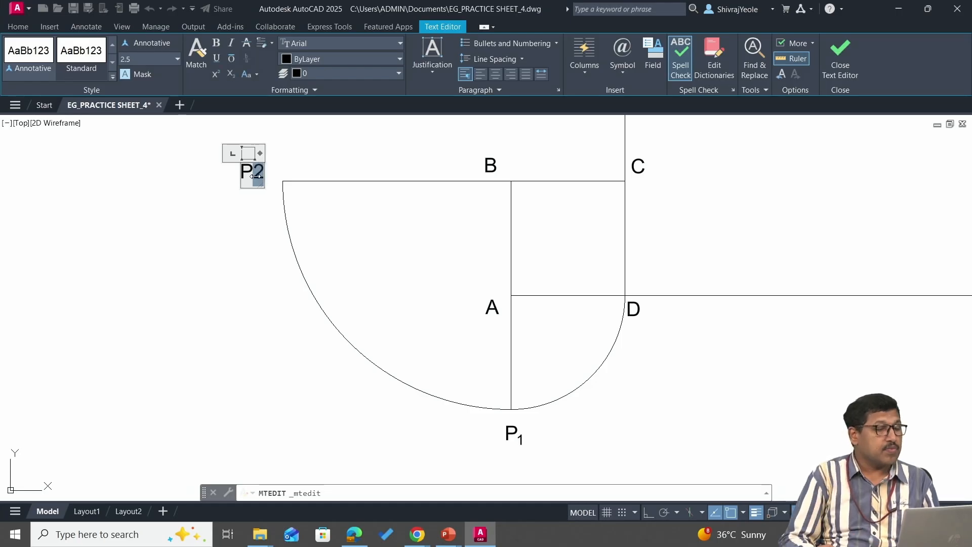
left_click(231, 74)
left_click(211, 211)
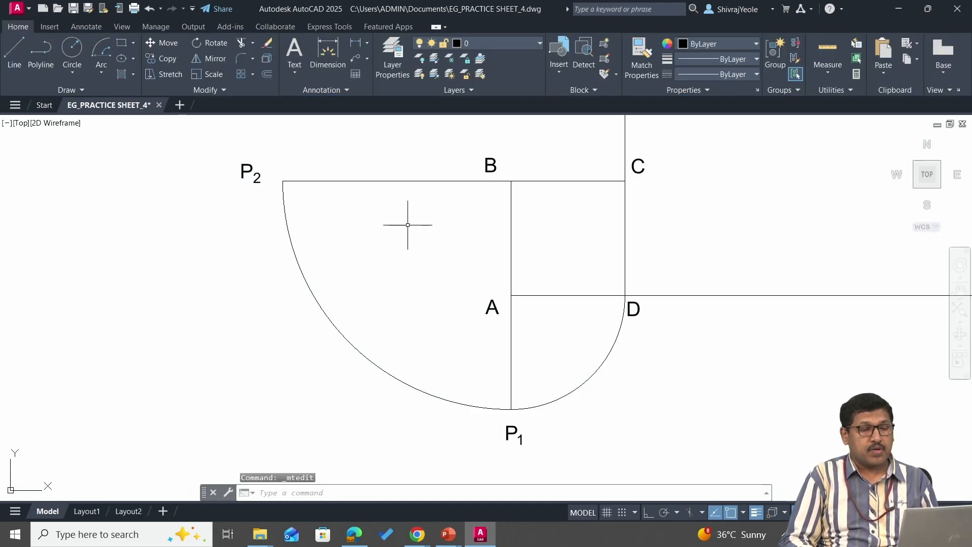
Step: Draw a clockwise arc centred on corner C from point P2 to the extended side above C
mouse_move(408, 224)
middle_mouse_down()
mouse_move(434, 213)
mouse_move(425, 288)
middle_mouse_up()
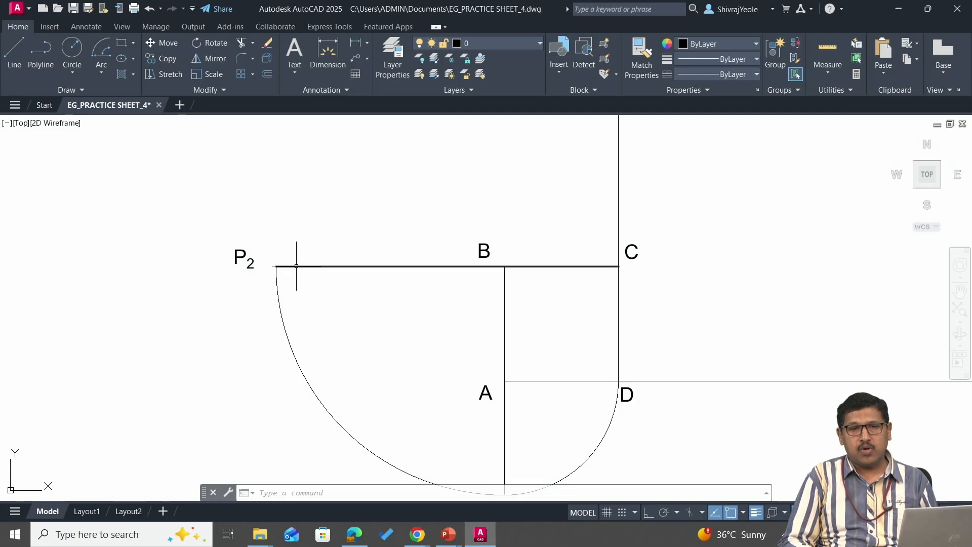
scroll(278, 269, "down", 2)
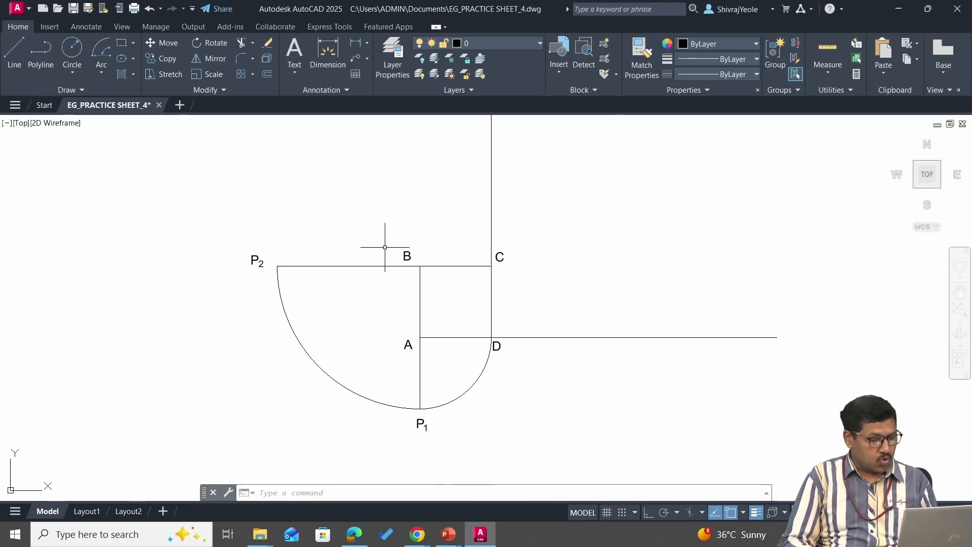
key("Return")
type("C")
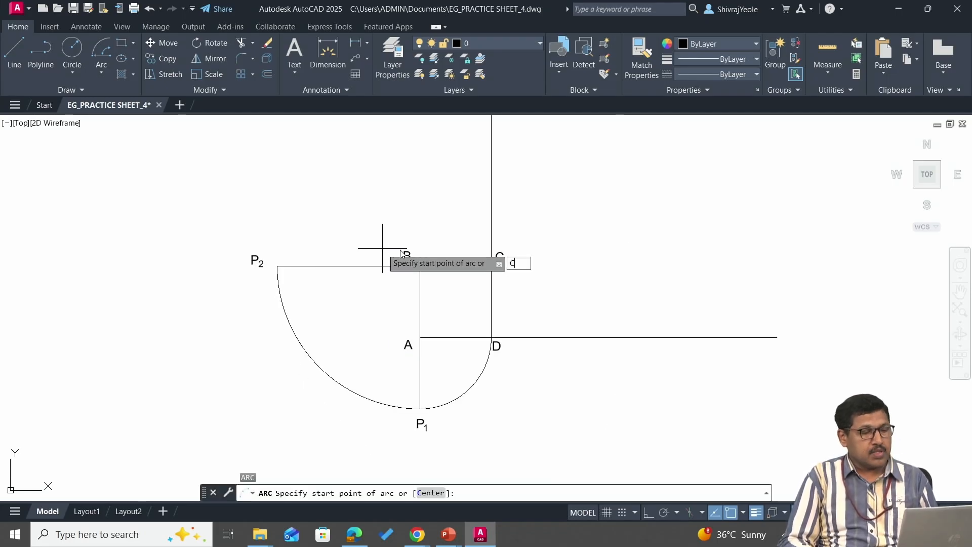
key("Return")
scroll(514, 283, "down", 2)
middle_click_drag(517, 278, 509, 338)
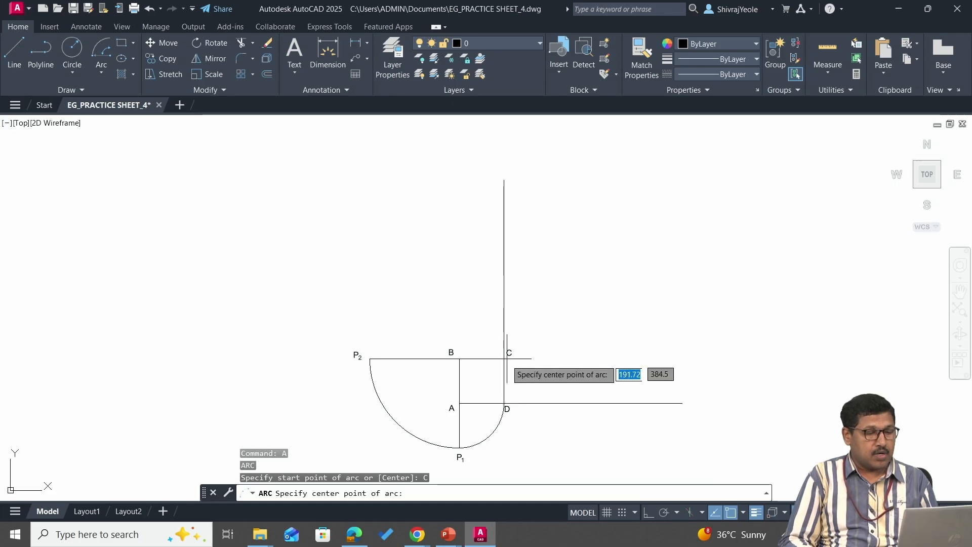
left_click(504, 357)
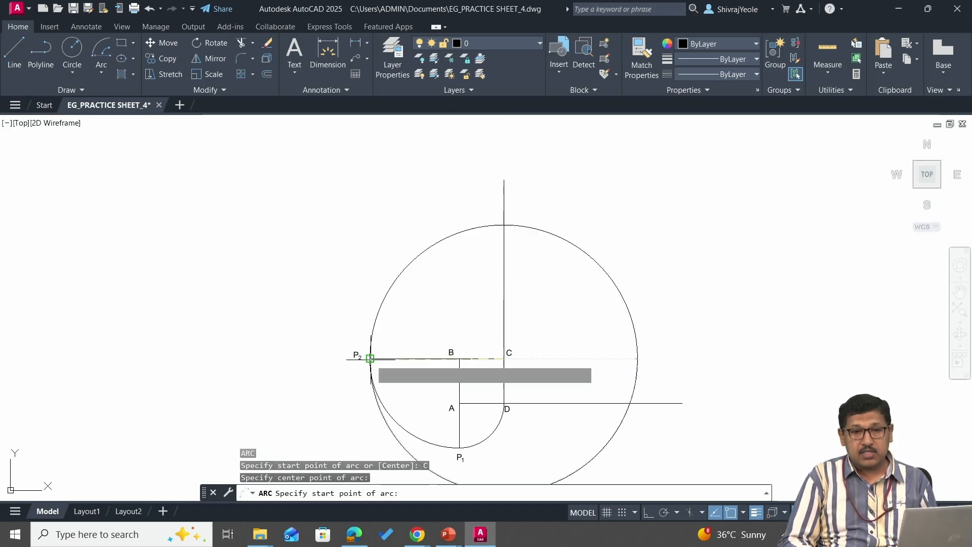
left_click(370, 358)
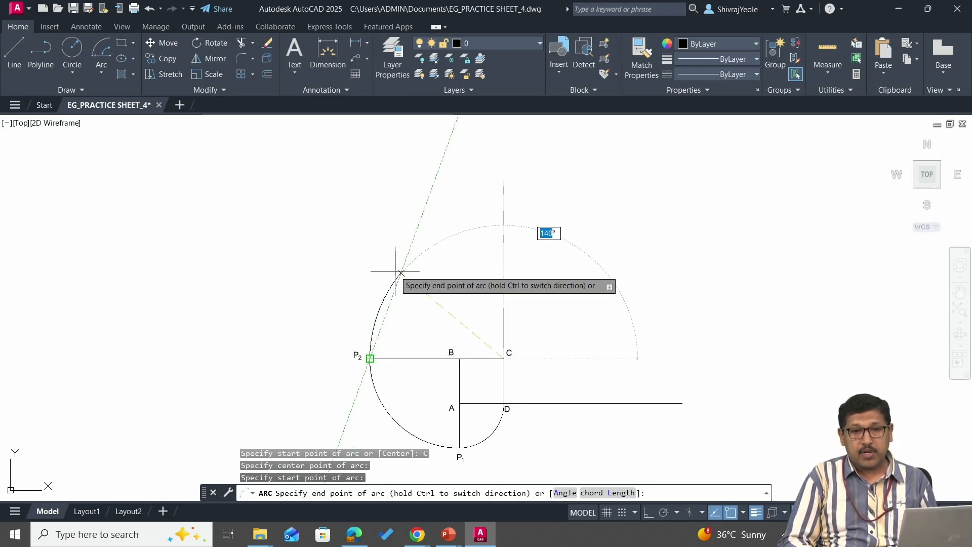
left_click(506, 225)
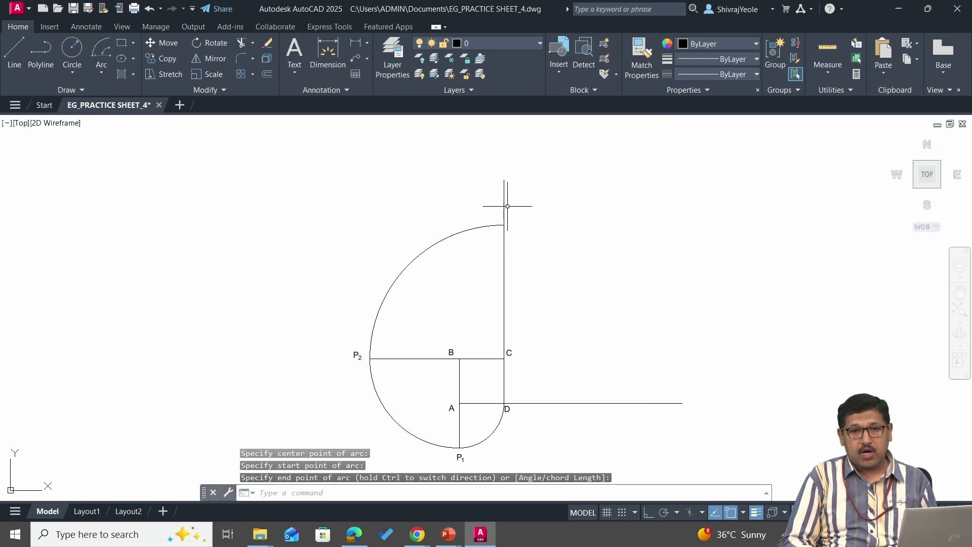
Step: Copy the P2 label to beside the third arc's upper end on the extended side above C
scroll(506, 206, "up", 3)
scroll(508, 206, "down", 3)
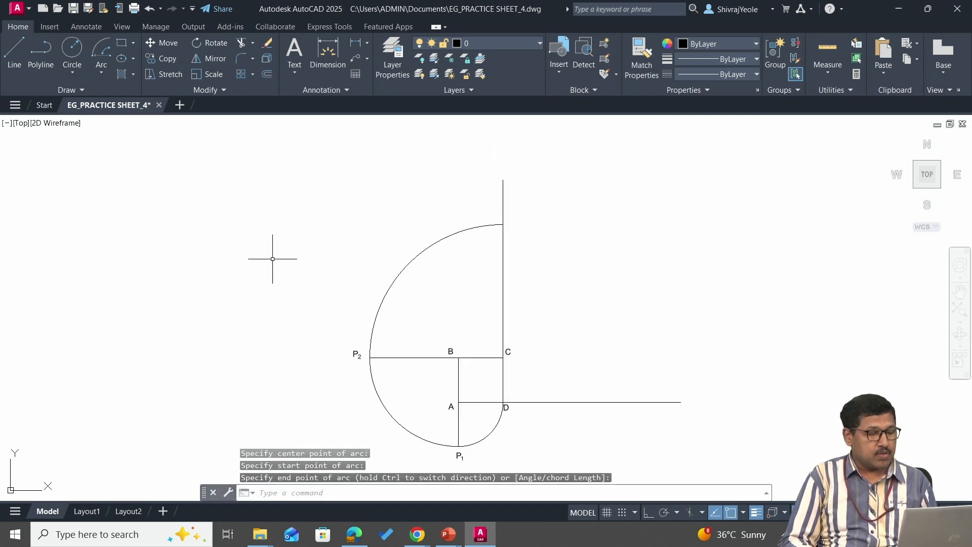
scroll(273, 259, "up", 2)
type("co")
key("Return")
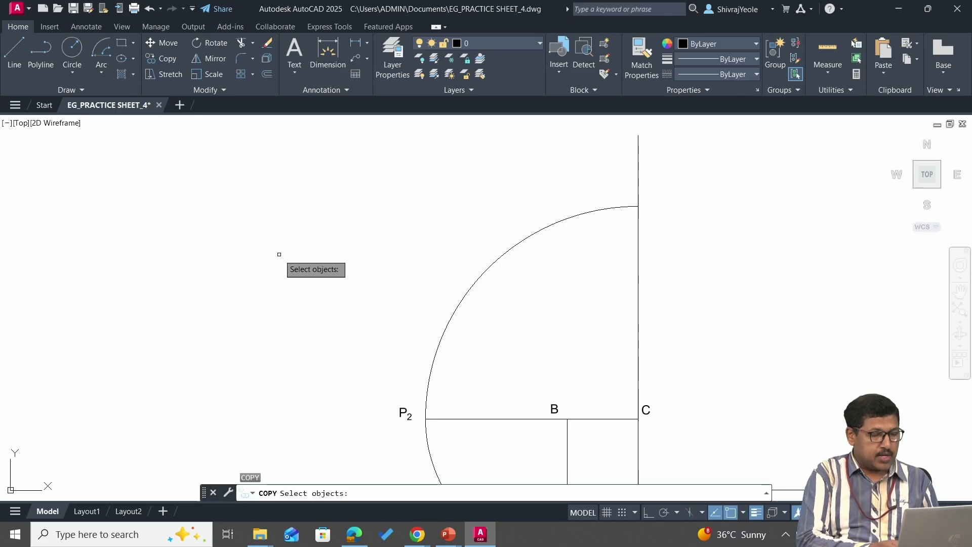
left_click(402, 411)
key("Return")
left_click(410, 409)
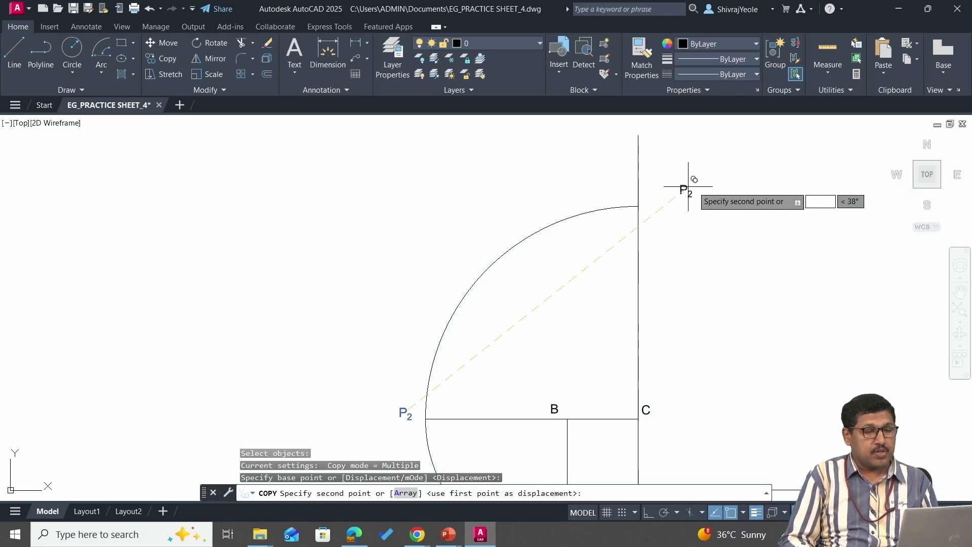
left_click(652, 191)
key("Escape")
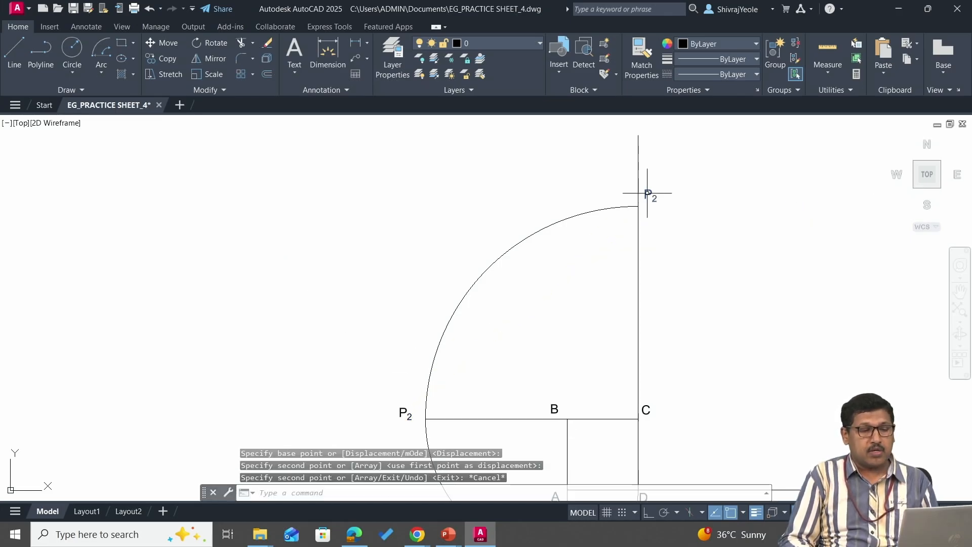
Step: Change the copied label at the third arc's upper end to P with subscript 3
double_click(649, 194)
left_click_drag(652, 198, 658, 199)
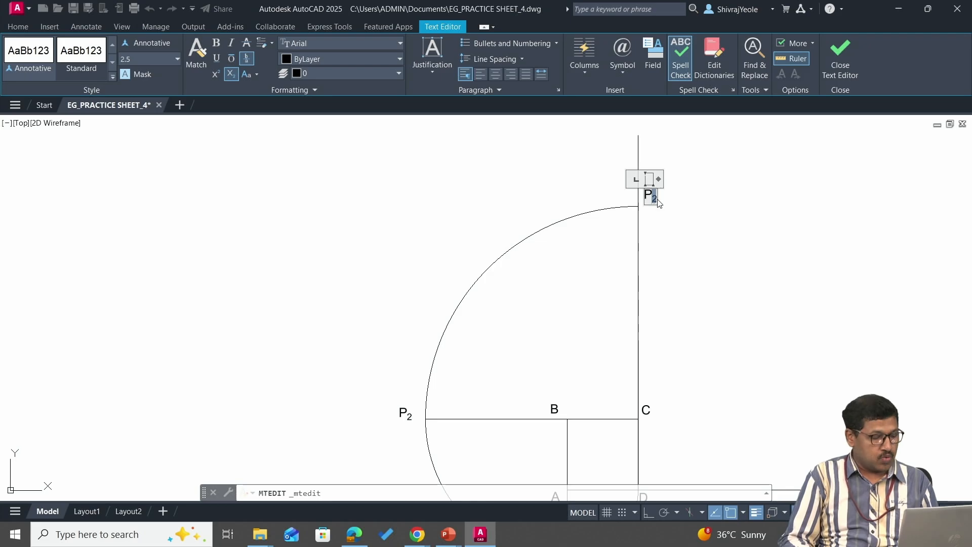
type("3")
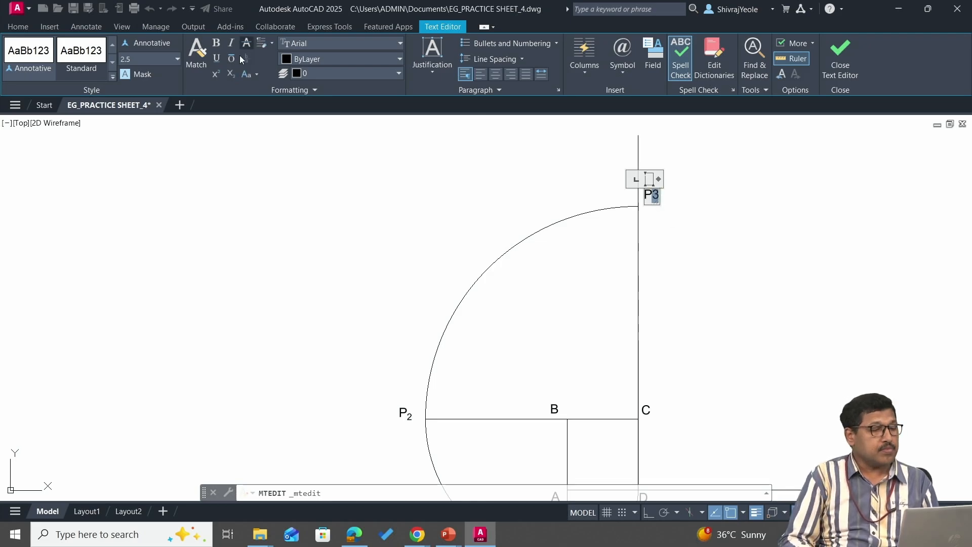
left_click(659, 223)
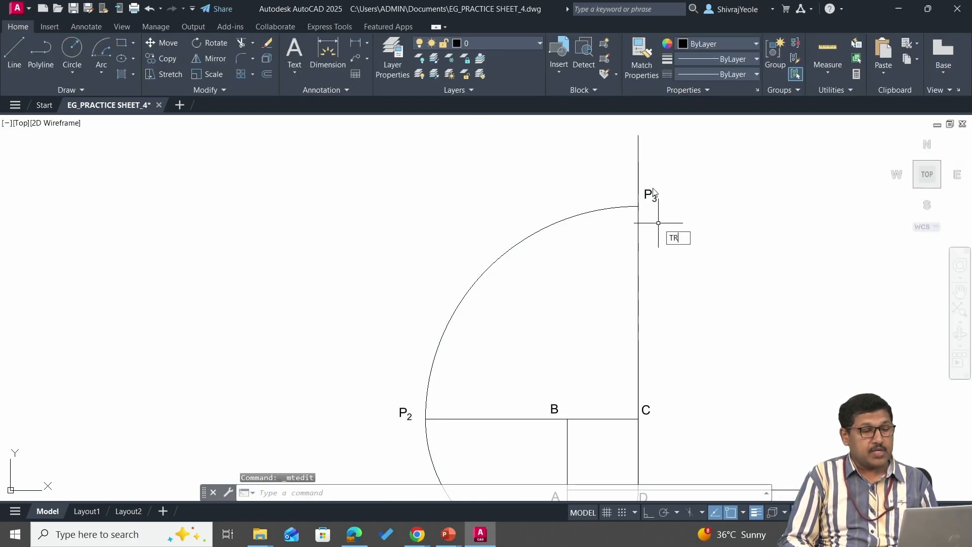
Step: Trim the extended side above C where it runs past the third arc's end at P3
key("Return")
left_click(638, 167)
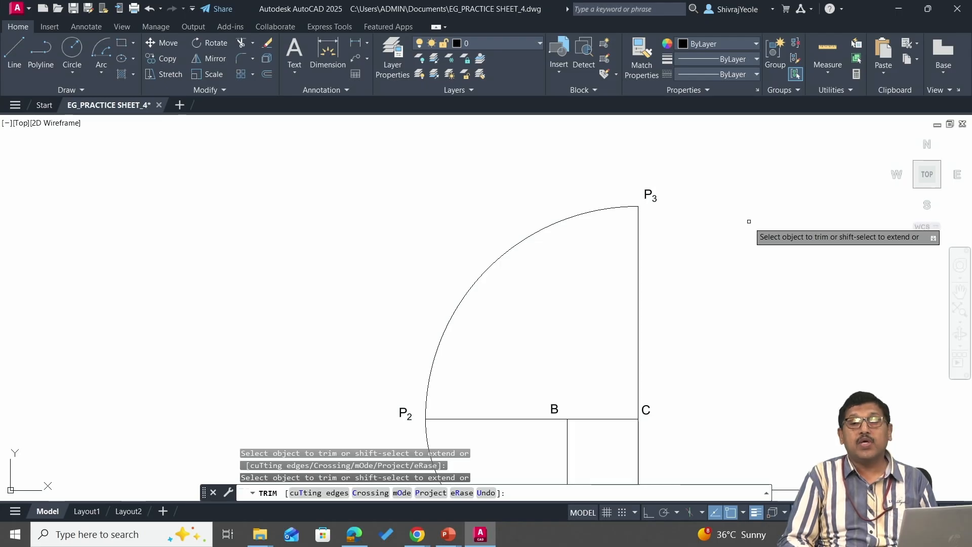
mouse_move(749, 221)
middle_mouse_down()
mouse_move(612, 218)
mouse_move(571, 163)
middle_mouse_up()
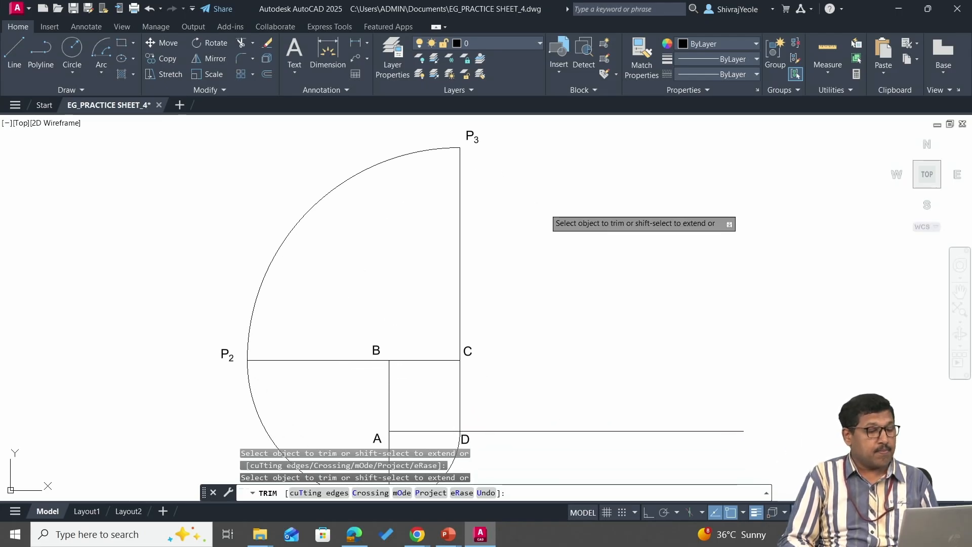
scroll(545, 208, "down", 2)
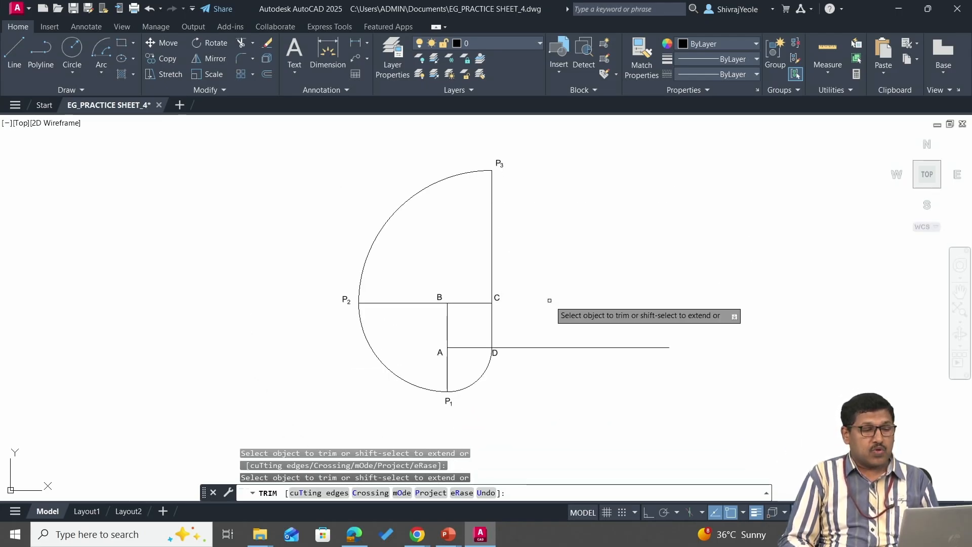
key("Escape")
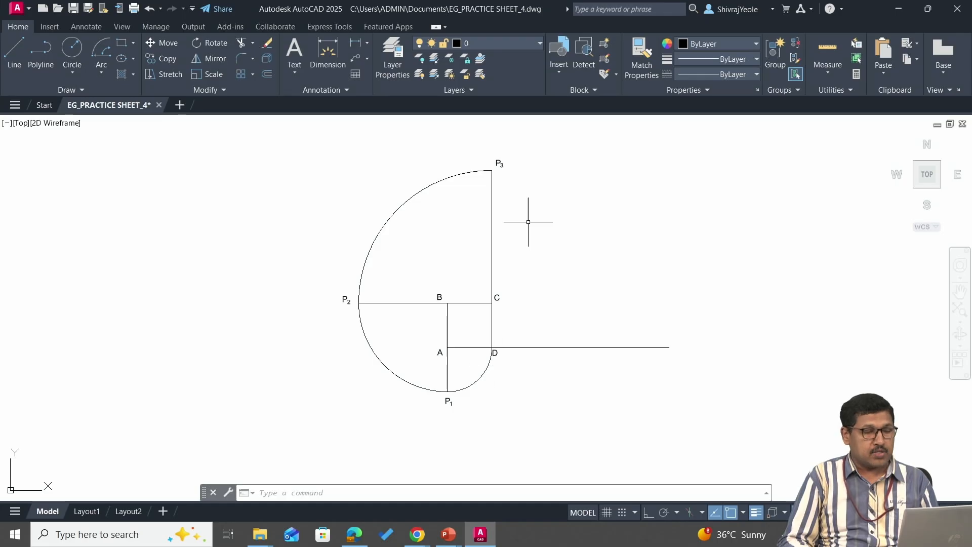
Step: Draw a clockwise arc centred on corner D from point P3 to the far end of the extended side beyond D
type("a")
key("Return")
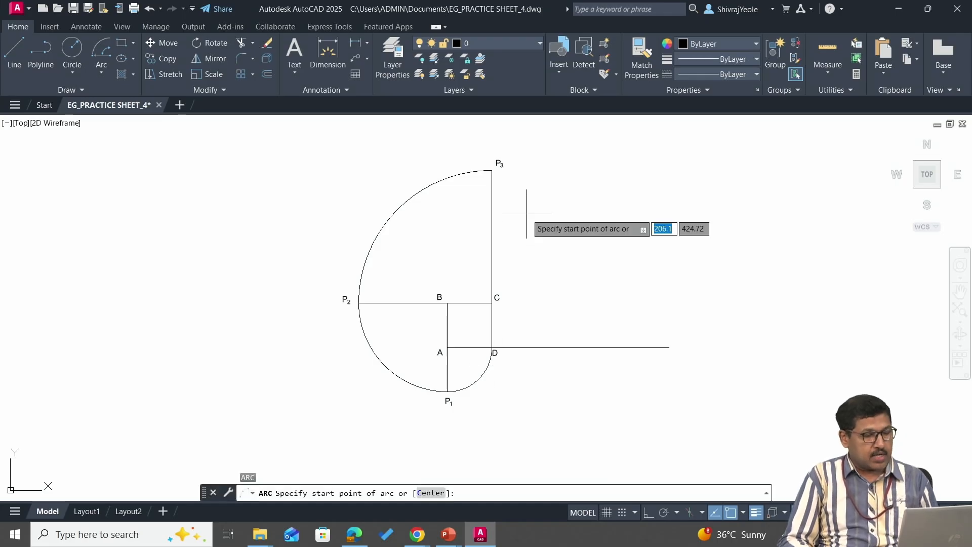
key("Return")
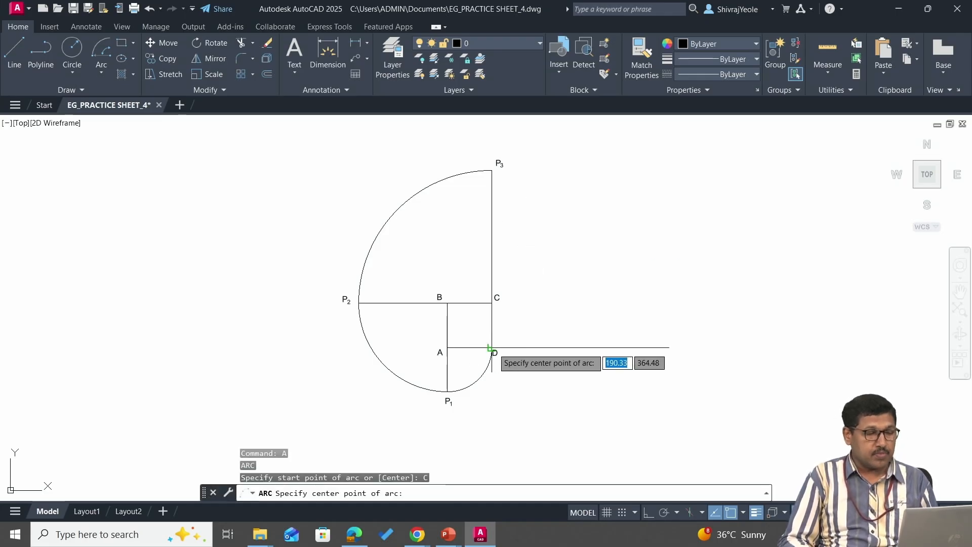
left_click(490, 347)
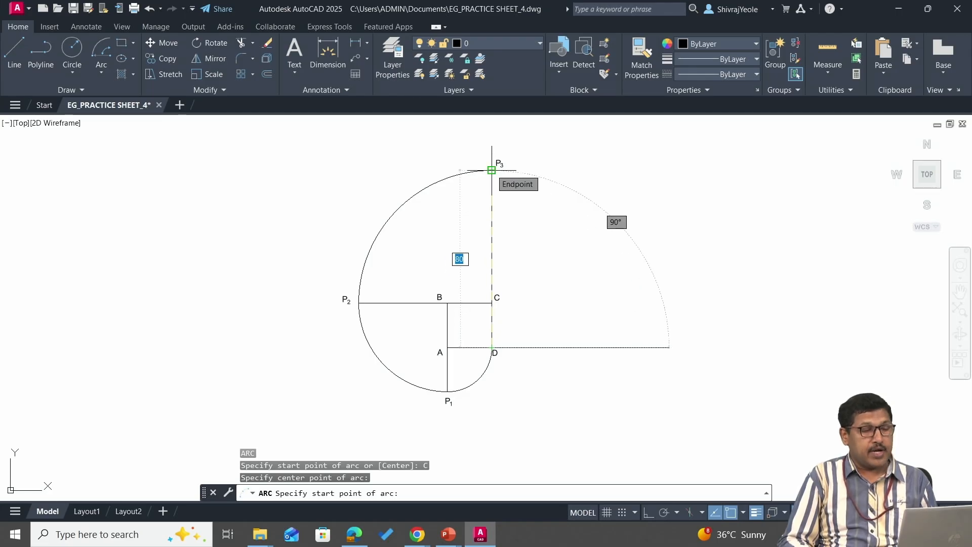
left_click(491, 170)
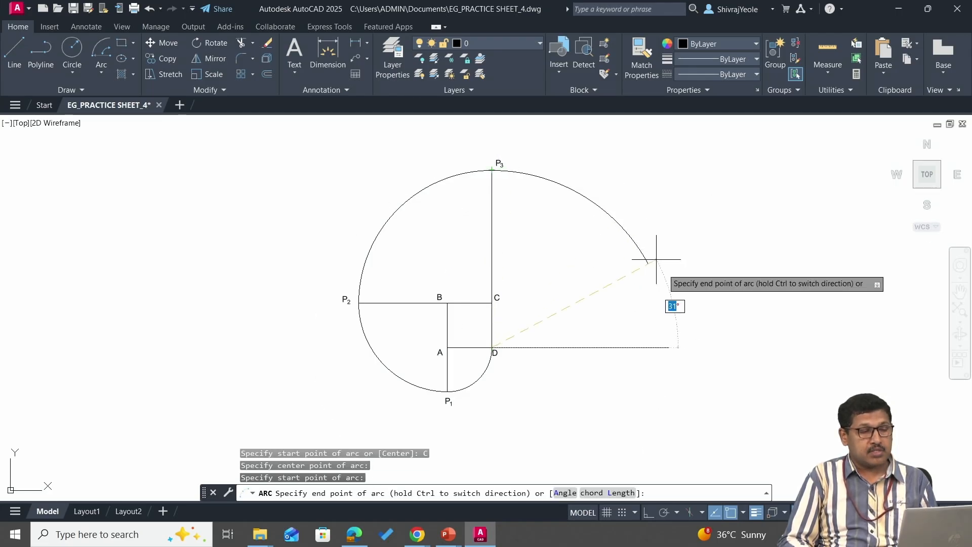
left_click(669, 347)
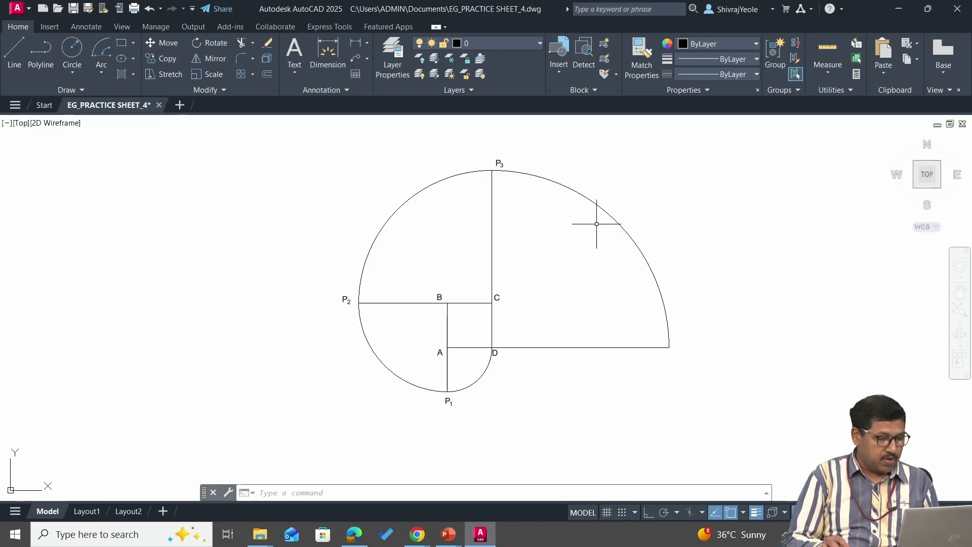
Step: Copy the P3 label to just below the fourth arc's end on the extended side beyond D
type("co")
key("Return")
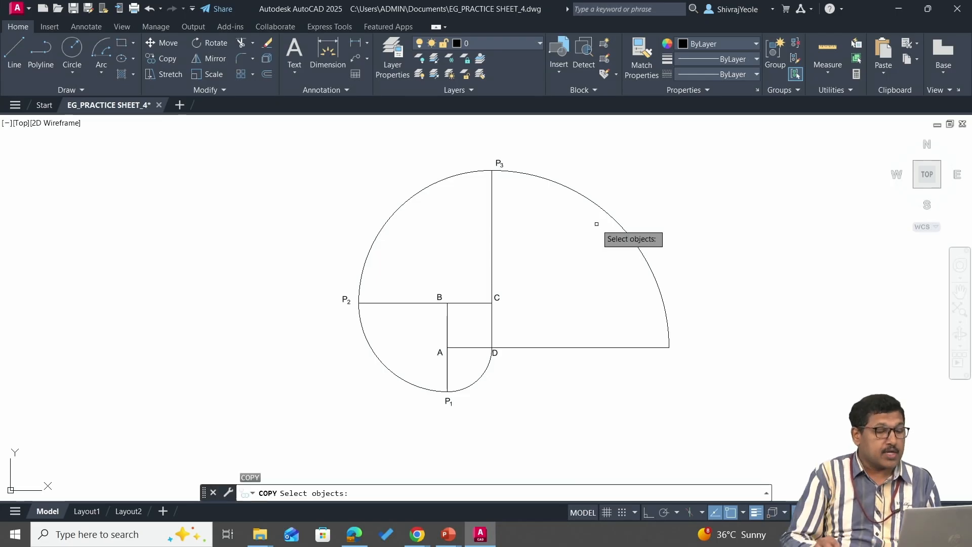
left_click(499, 163)
key("Return")
left_click(502, 166)
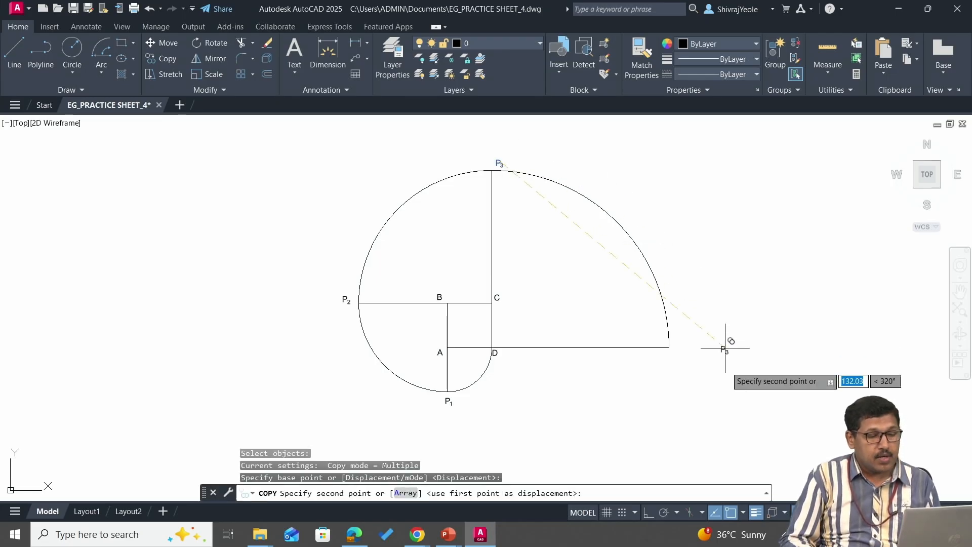
left_click(678, 353)
key("Escape")
Step: Change the copied label at the fourth arc's end to P with subscript 4
scroll(677, 353, "up", 3)
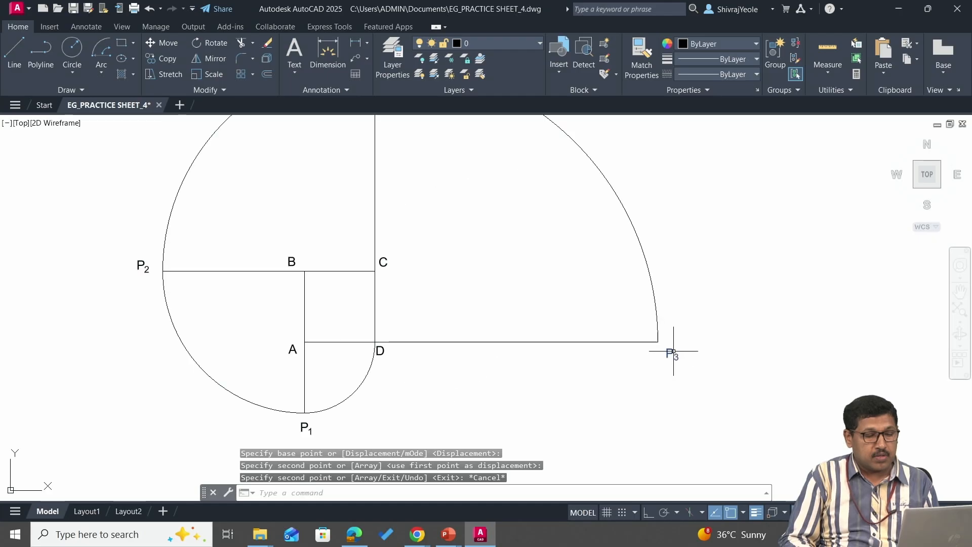
double_click(672, 353)
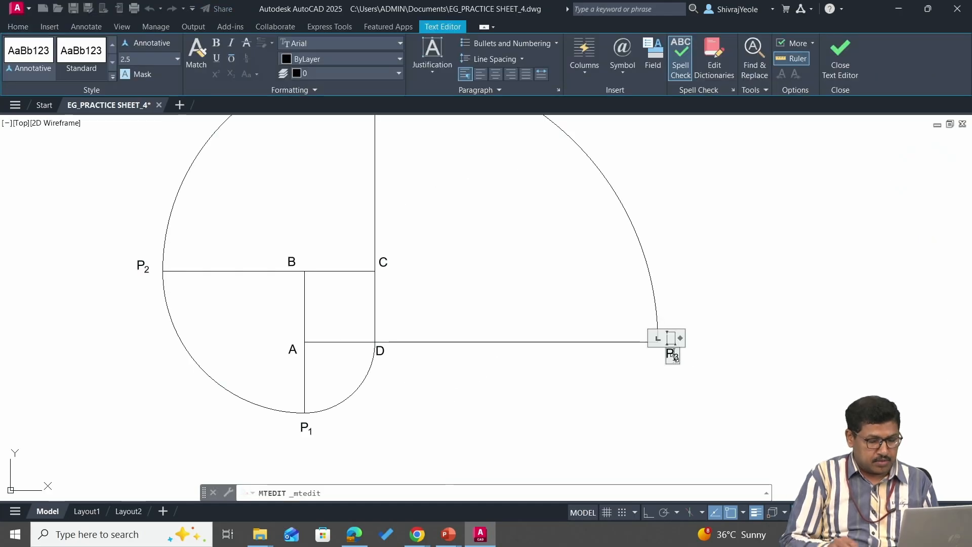
key("BackSpace")
type("4")
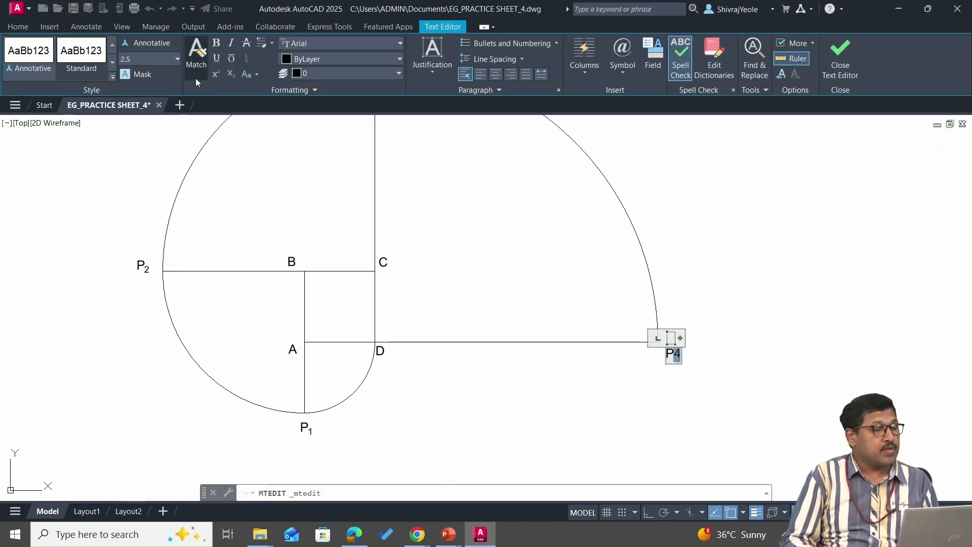
left_click(572, 196)
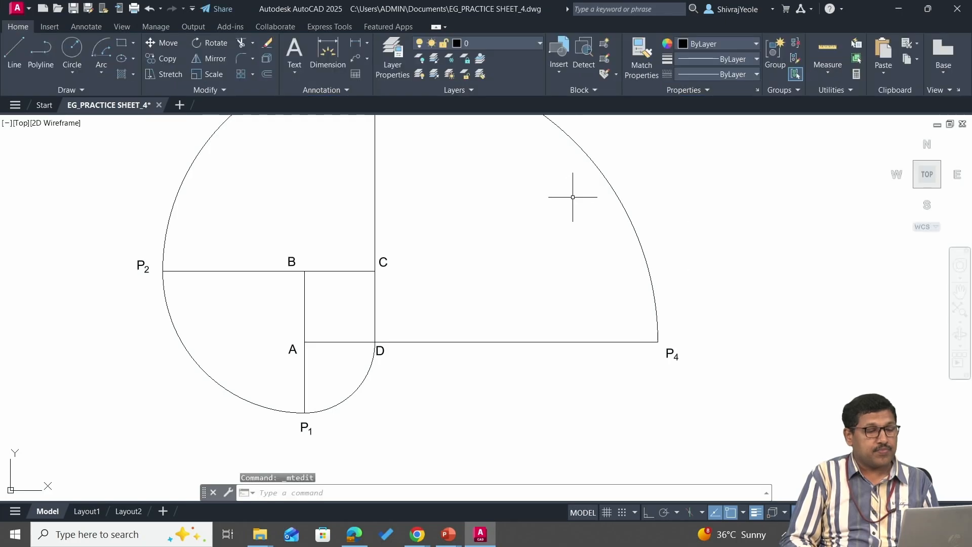
Step: Set the colour of all four involute arcs to Red in their properties
middle_click_drag(610, 220, 620, 291)
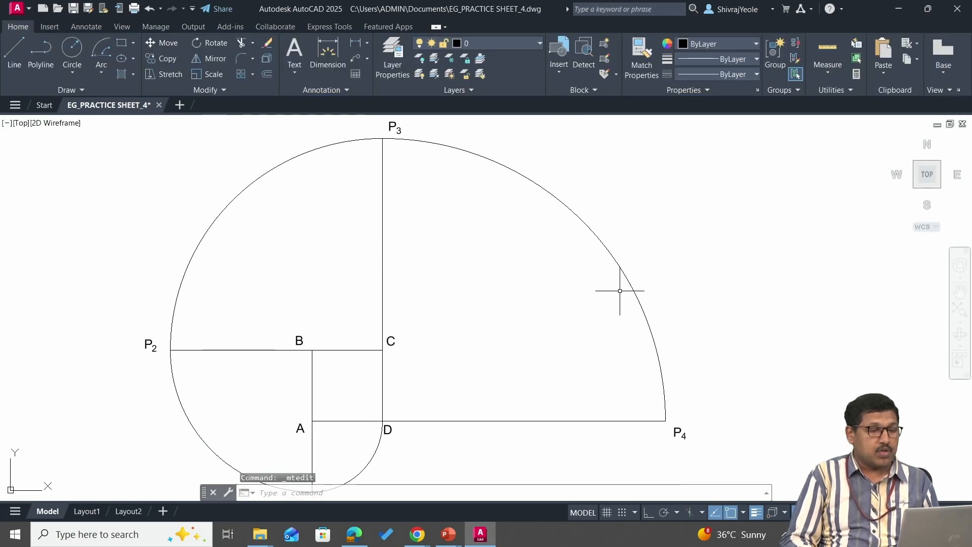
left_click(609, 248)
left_click(330, 145)
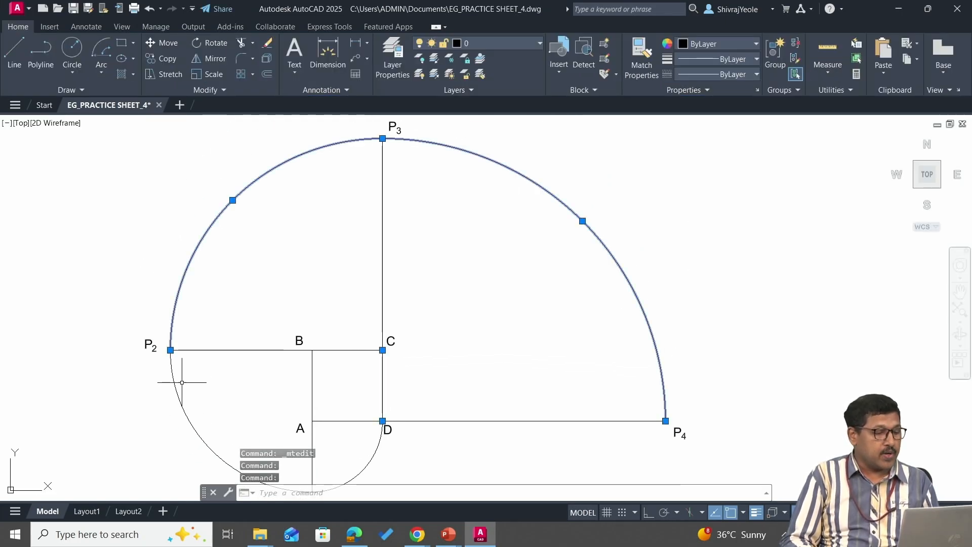
left_click(200, 437)
left_click(359, 474)
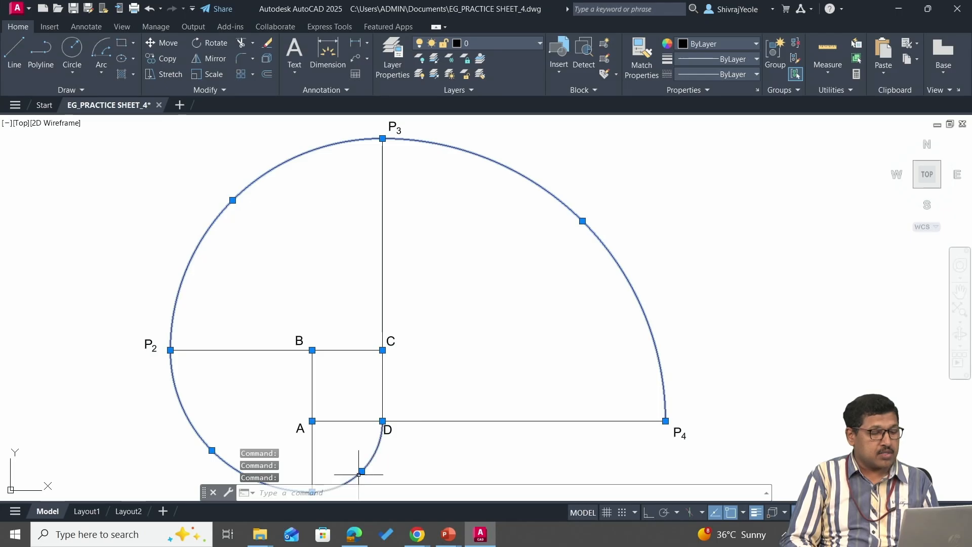
right_click(366, 463)
left_click(408, 441)
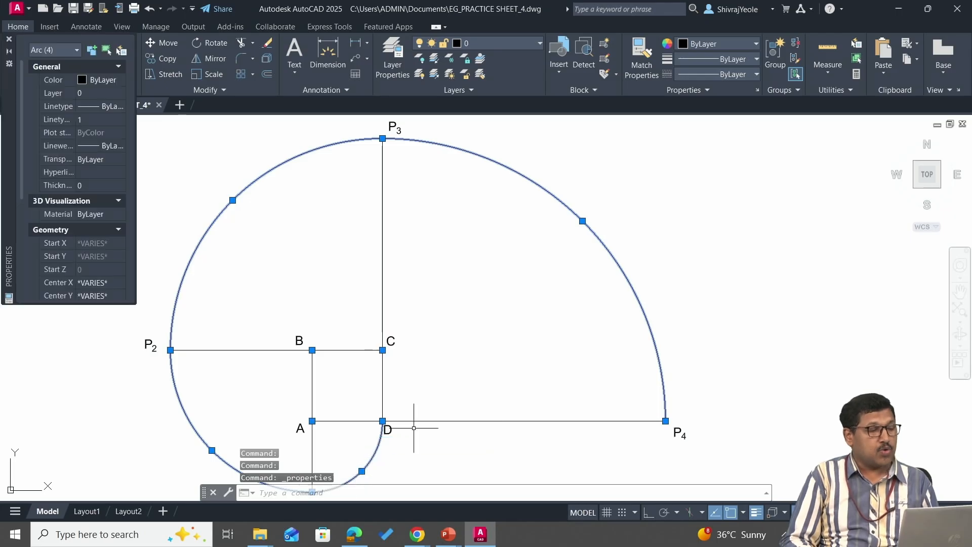
left_click(97, 87)
left_click(98, 81)
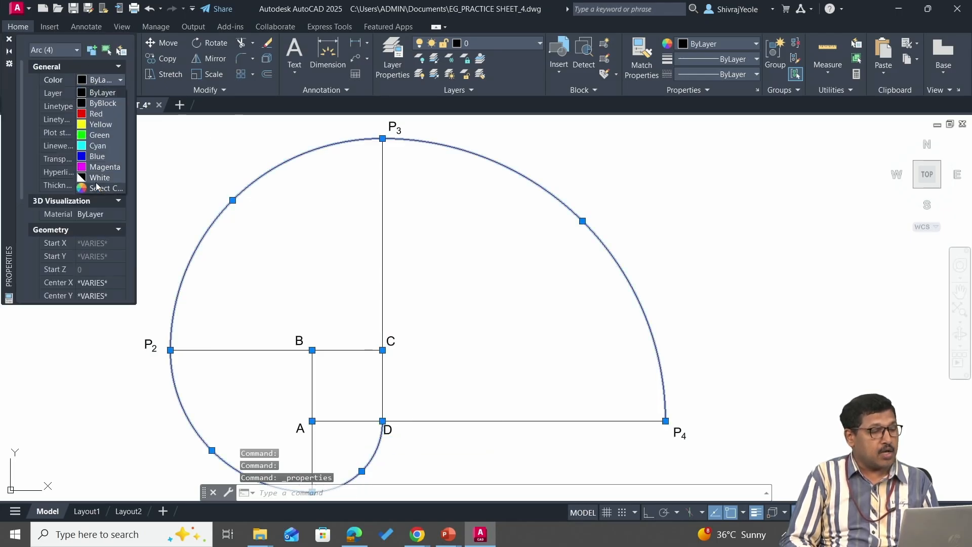
left_click(97, 114)
Step: Set the lineweight of the four selected involute arcs to 0.40 mm and clear the selection
left_click(103, 147)
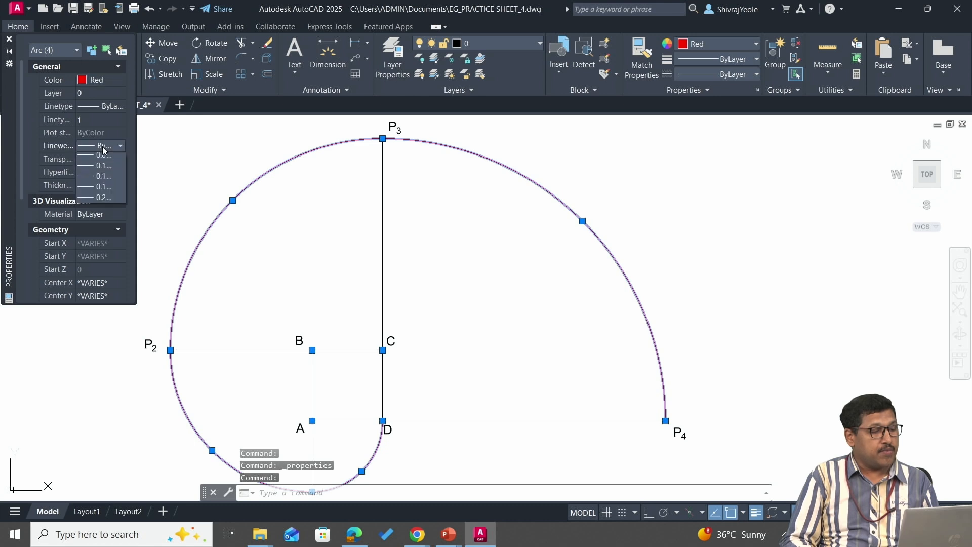
left_click(103, 146)
left_click(104, 237)
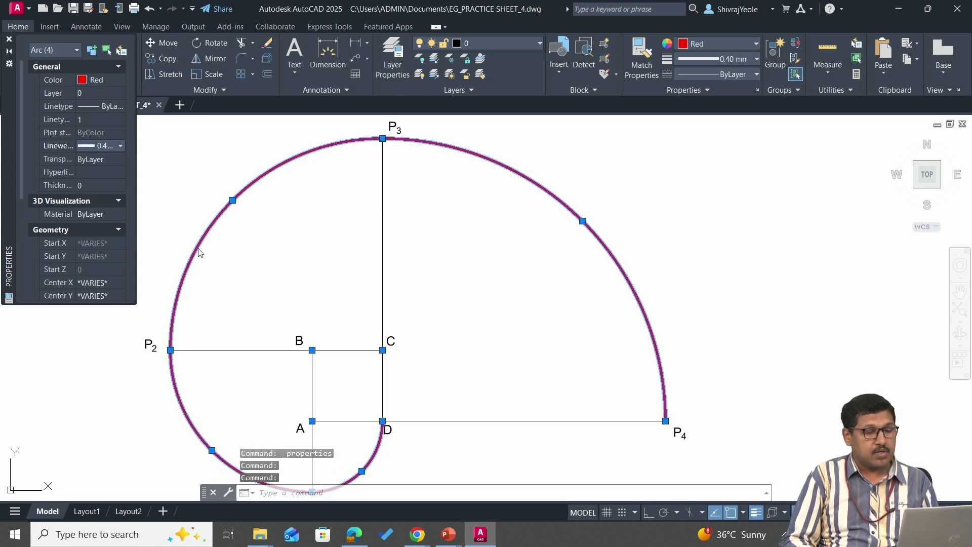
key("Escape")
scroll(455, 229, "down", 2)
middle_click_drag(321, 202, 408, 228)
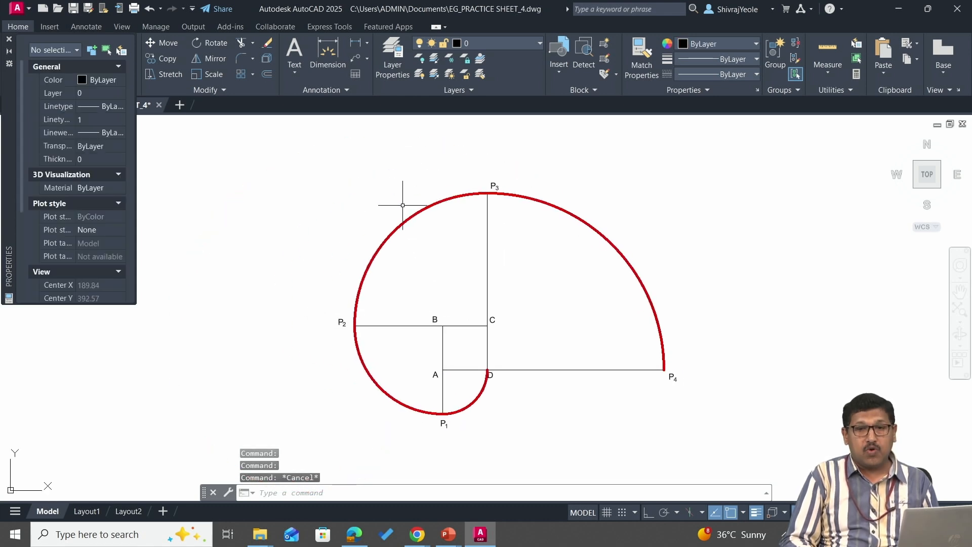
Step: Add a horizontal linear dimension to side BC of the square, placed just above the side
scroll(405, 202, "up", 2)
middle_click_drag(553, 301, 485, 212)
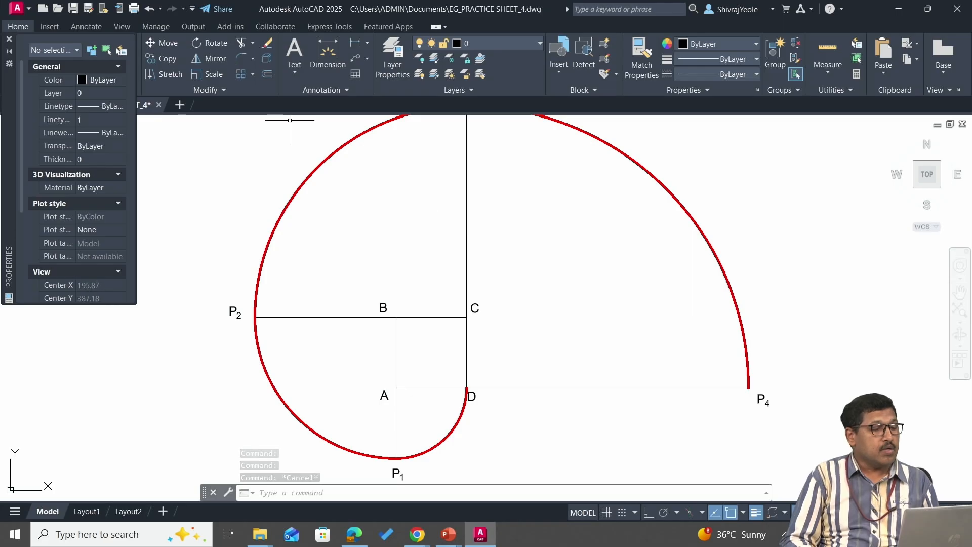
type("DLI")
key("Return")
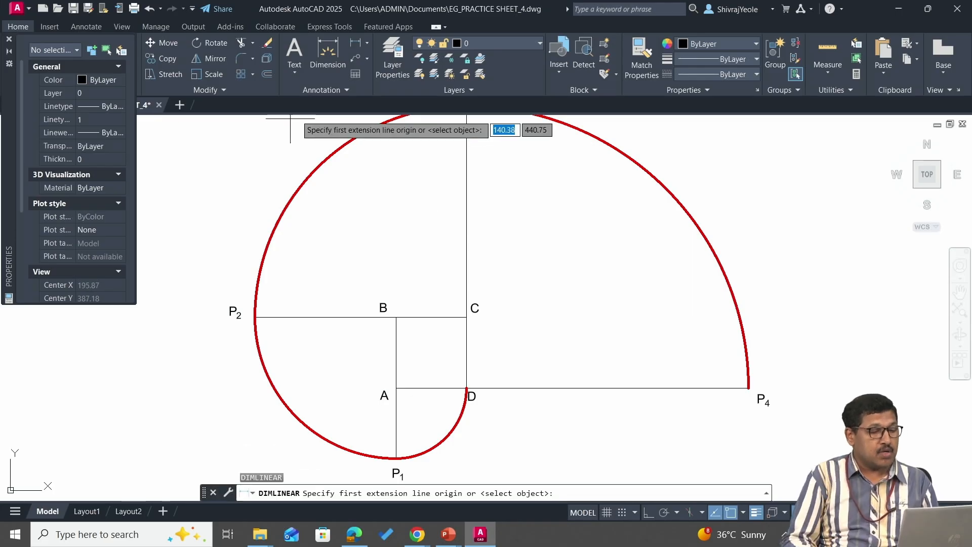
left_click(396, 317)
left_click(467, 317)
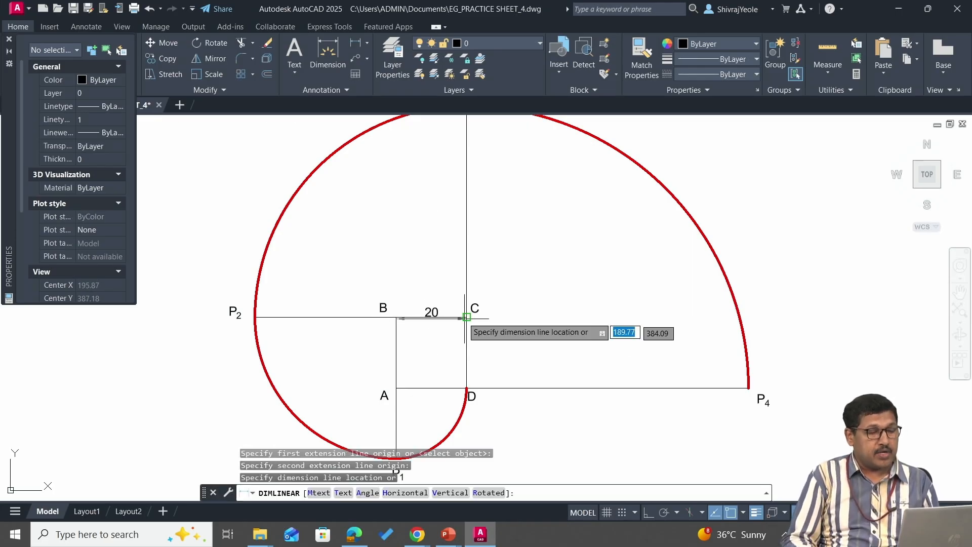
left_click(436, 292)
scroll(354, 239, "down", 2)
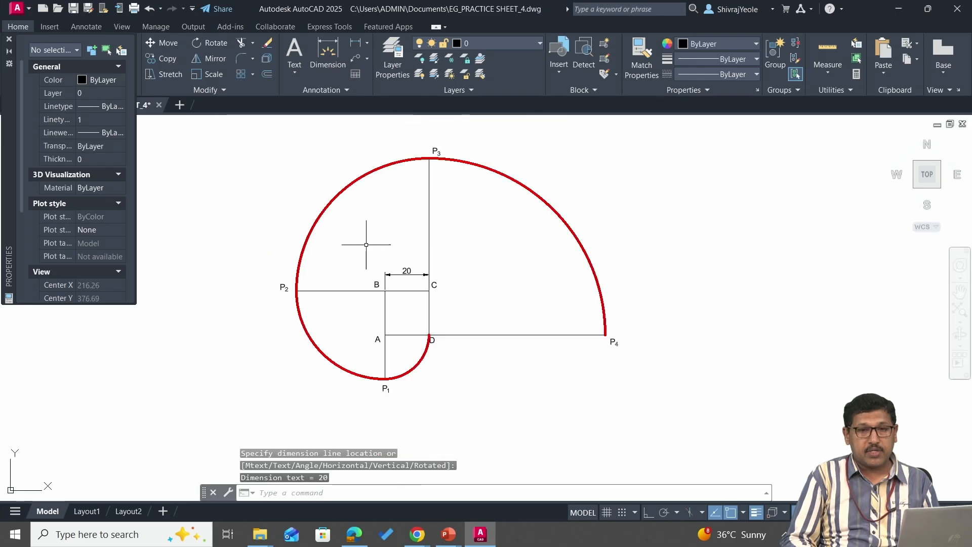
key("Escape")
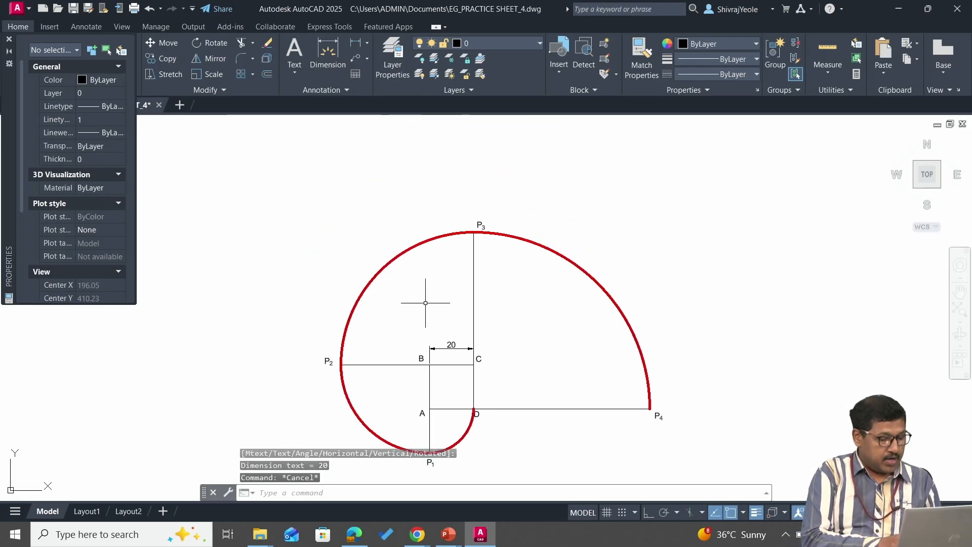
Step: Copy the B label to the empty area above and left of the involute
type("CO")
key("Return")
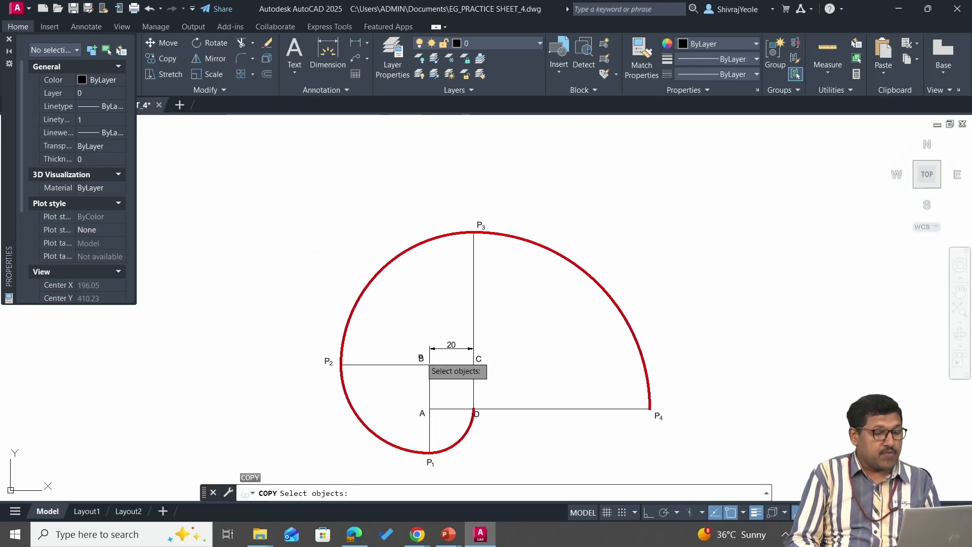
left_click(420, 358)
key("Return")
left_click(419, 358)
left_click(313, 211)
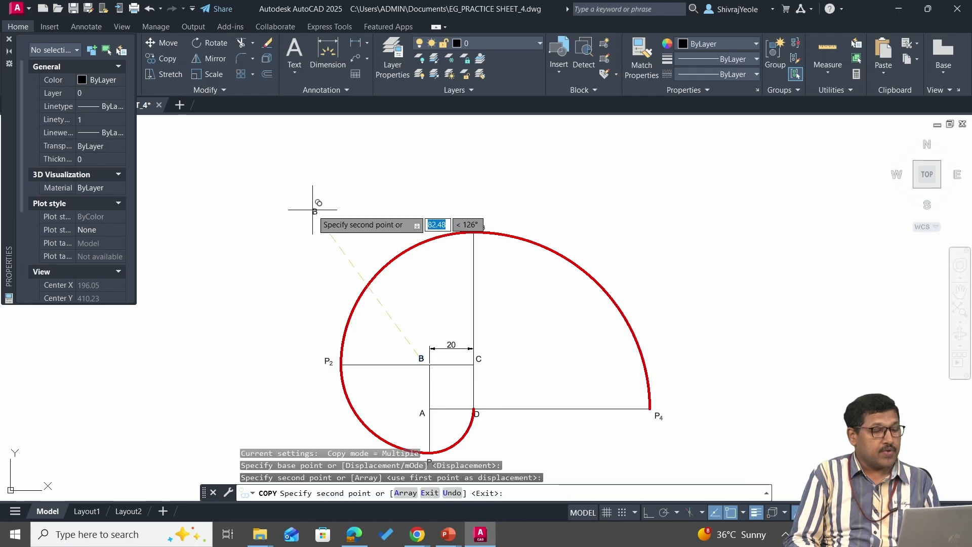
key("Escape")
Step: Replace the copied B text with INVOLUTE OF SQUARE and widen its frame to about 61 units so it fits one line
left_click(315, 213)
double_click(315, 211)
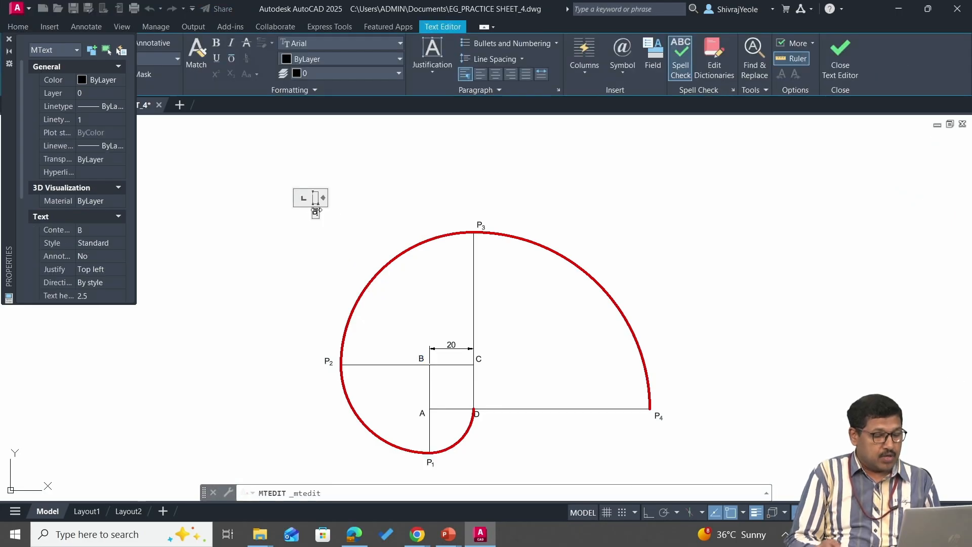
type("INVOLUTE")
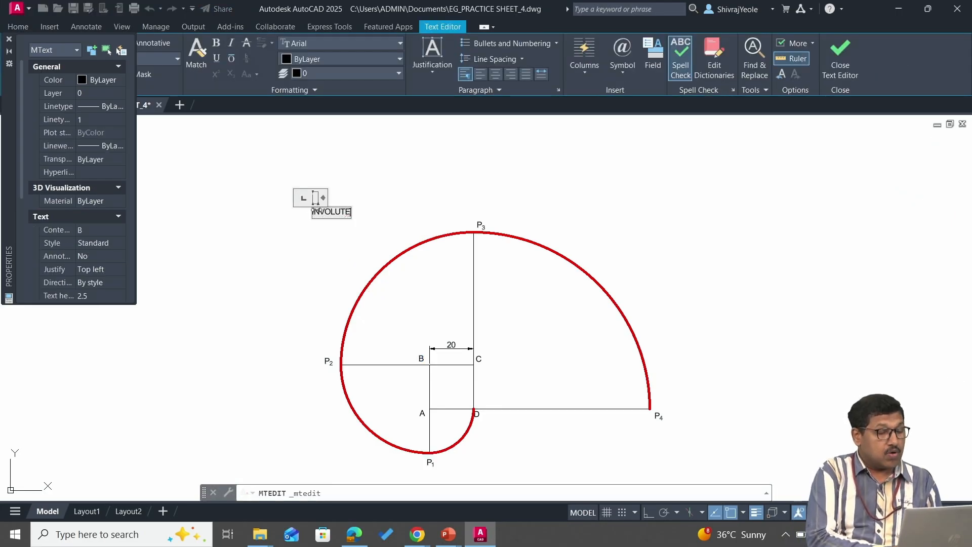
type(" OF SQUARE")
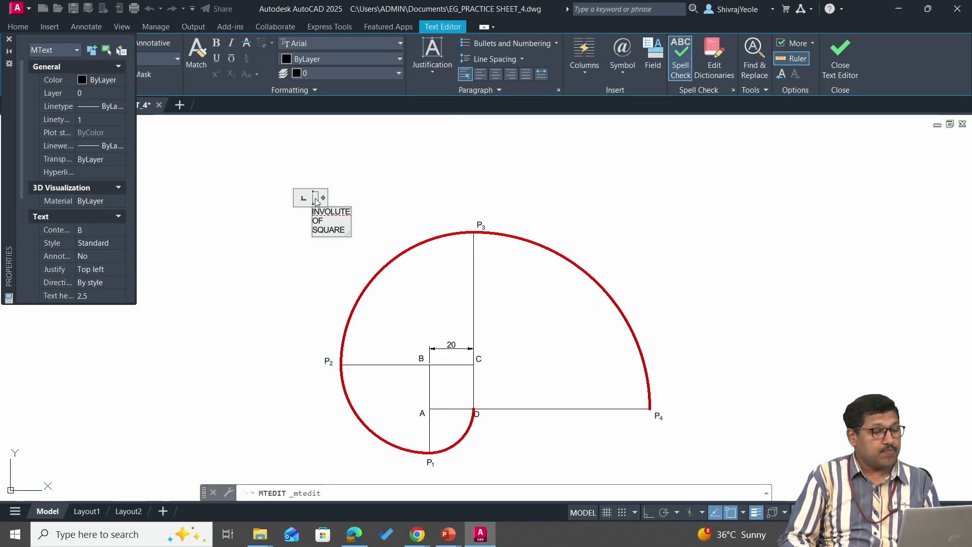
left_click_drag(315, 202, 458, 198)
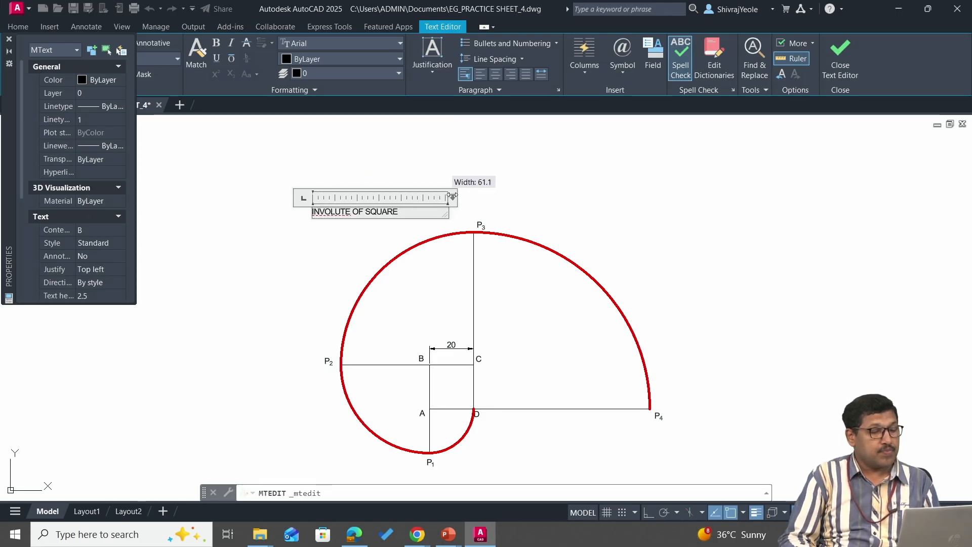
left_click(379, 223)
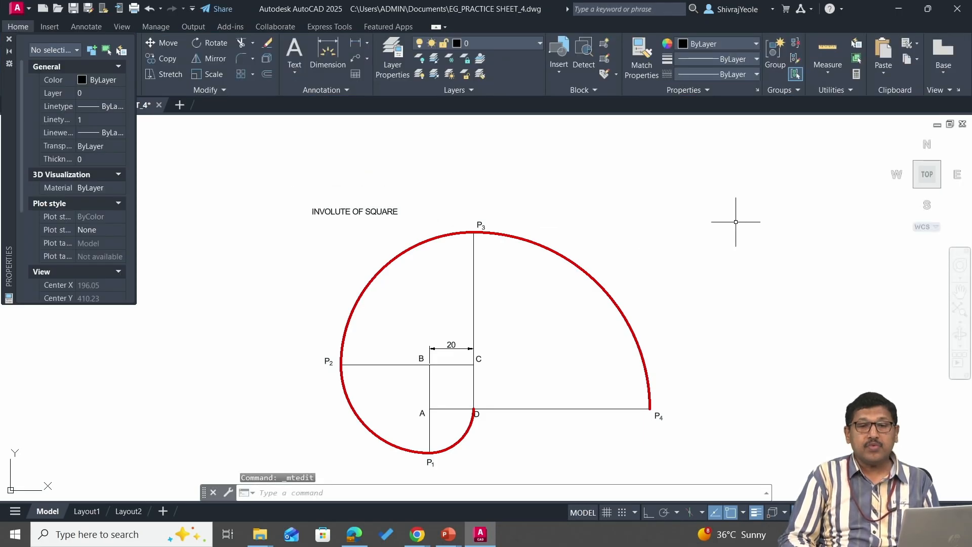
Step: Switch to the PowerPoint slide show and read the second problem, on the involute of a circle
mouse_move(698, 241)
middle_mouse_down()
mouse_move(627, 223)
mouse_move(569, 181)
middle_mouse_up()
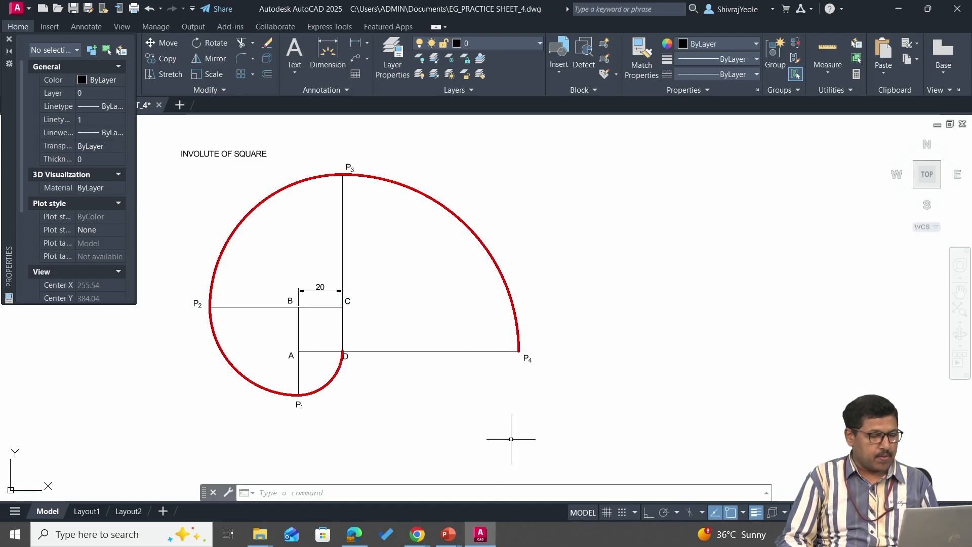
mouse_move(454, 533)
left_click(480, 504)
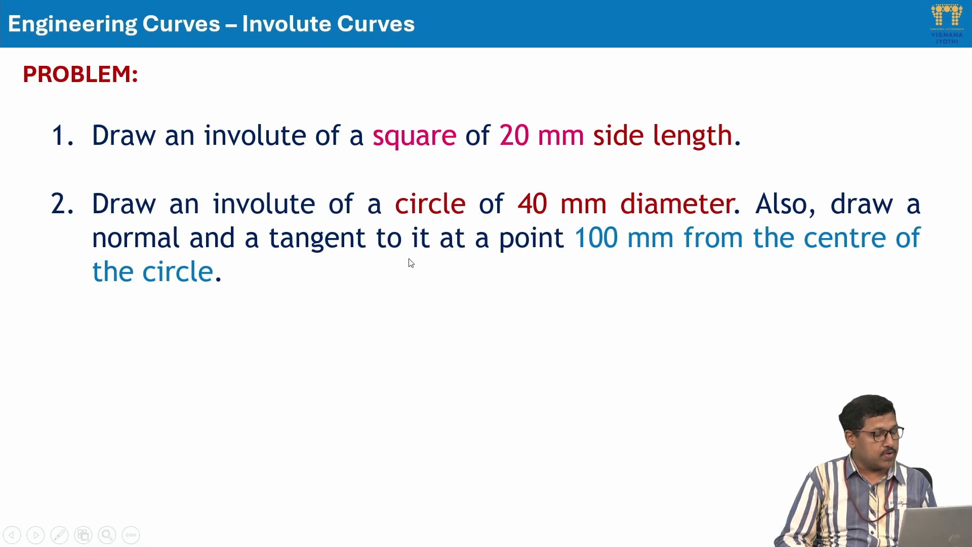
Step: Switch to AutoCAD and draw a circle of radius 20 in the empty area to the right of the square's involute
key("alt+Tab")
type("c")
key("Return")
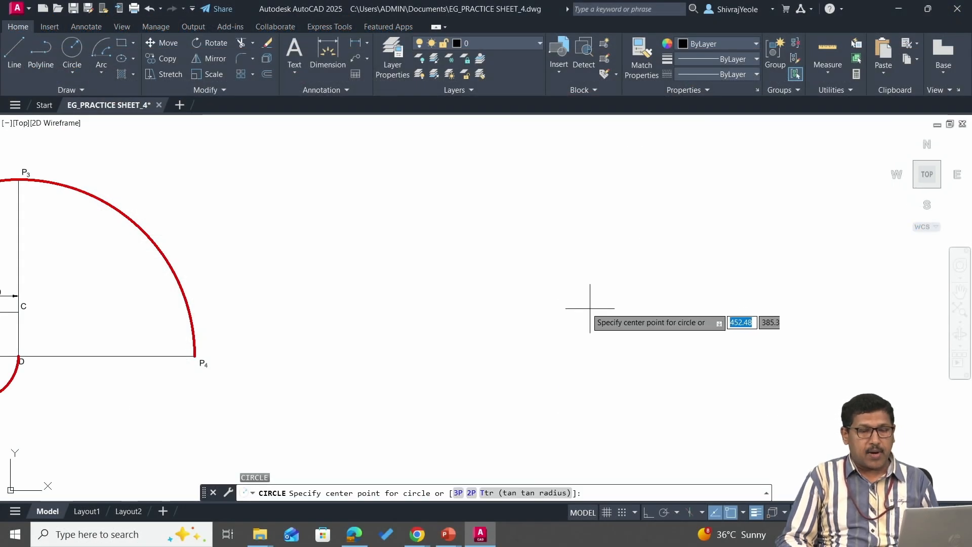
left_click(499, 310)
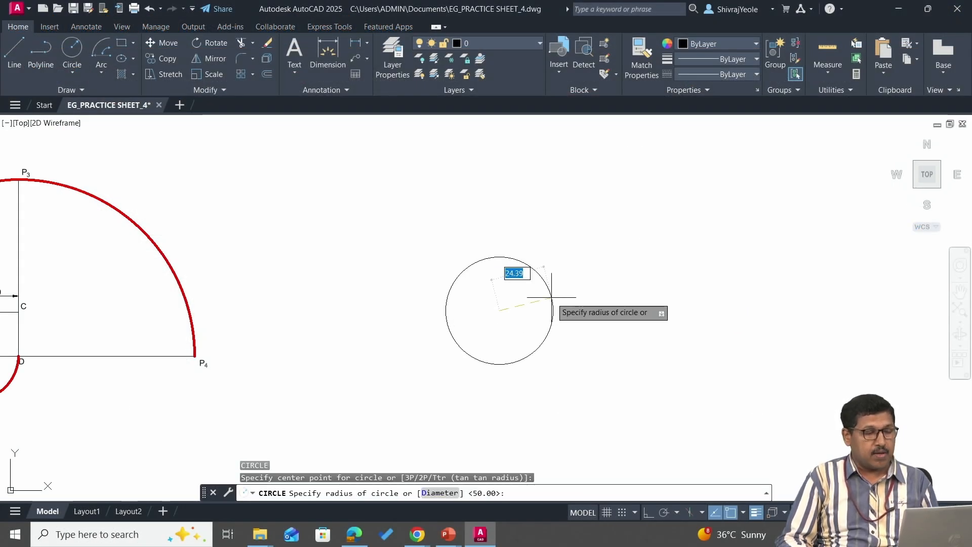
type("20")
key("Return")
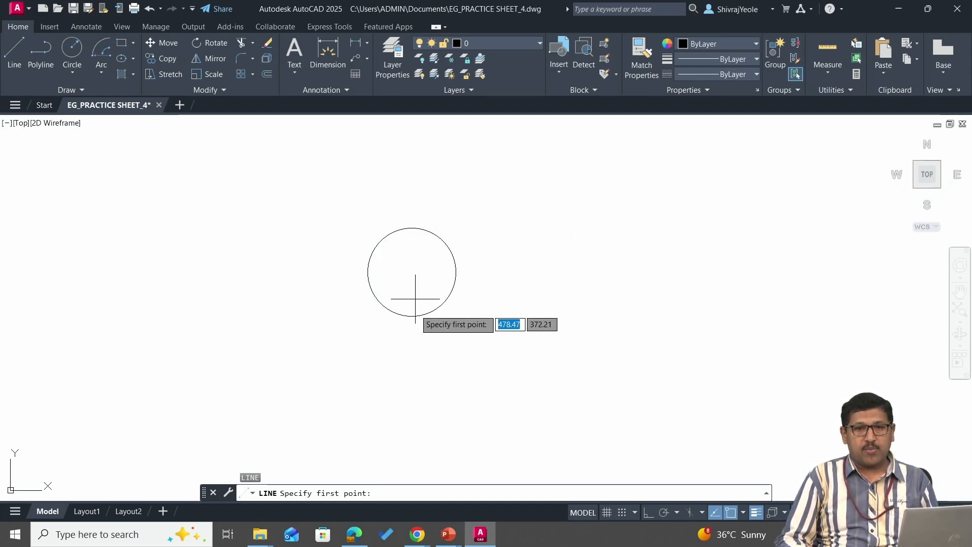
Step: Enable the Quadrant object snap and draw a vertical line from the circle's centre down to its bottom quadrant
left_click(742, 513)
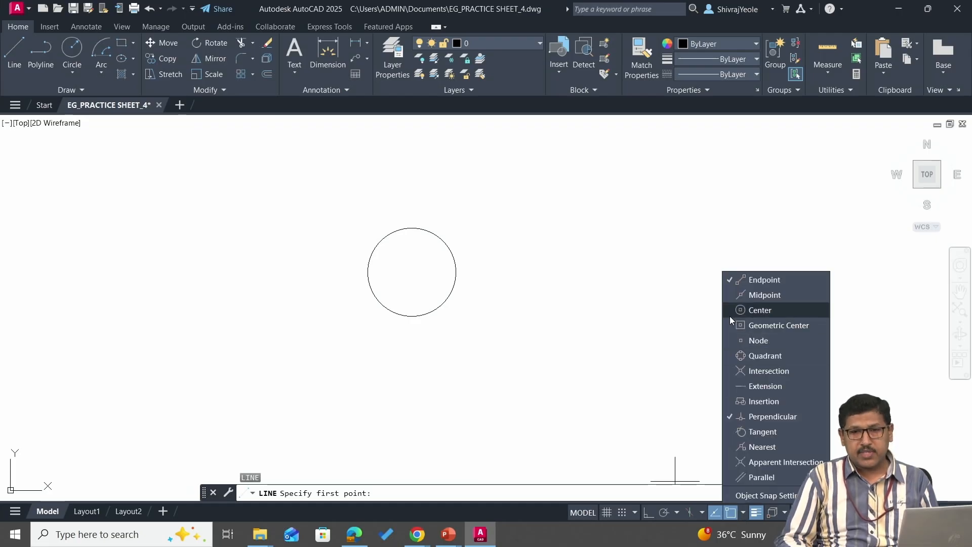
left_click(728, 357)
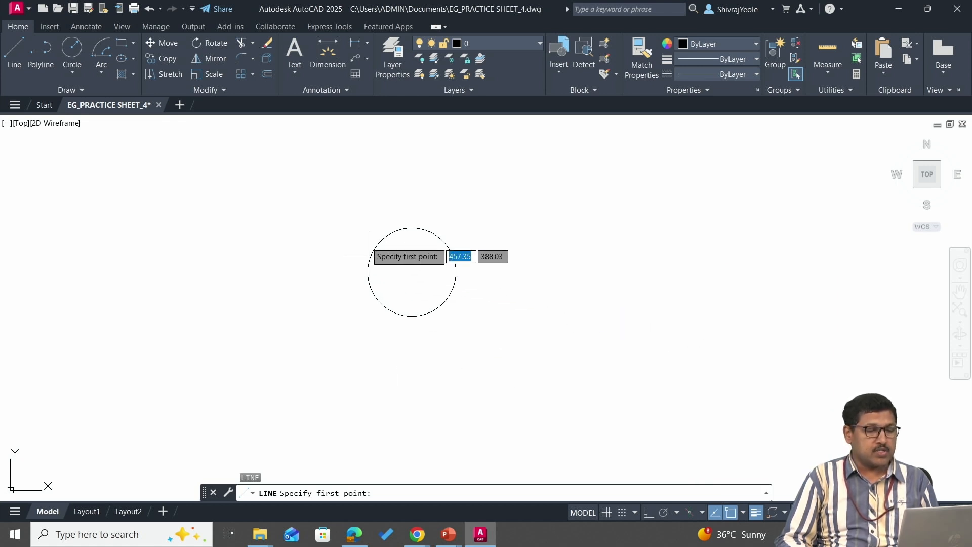
left_click(411, 273)
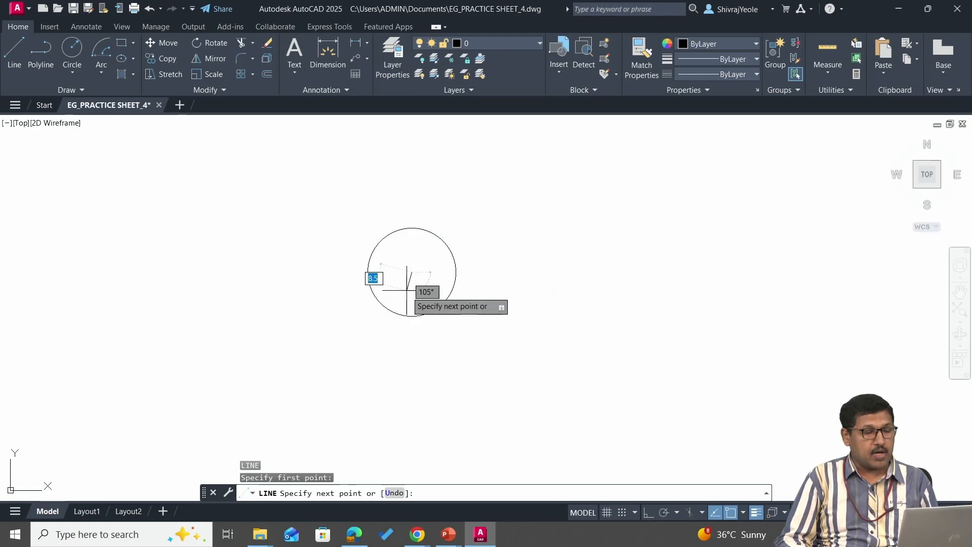
left_click(412, 316)
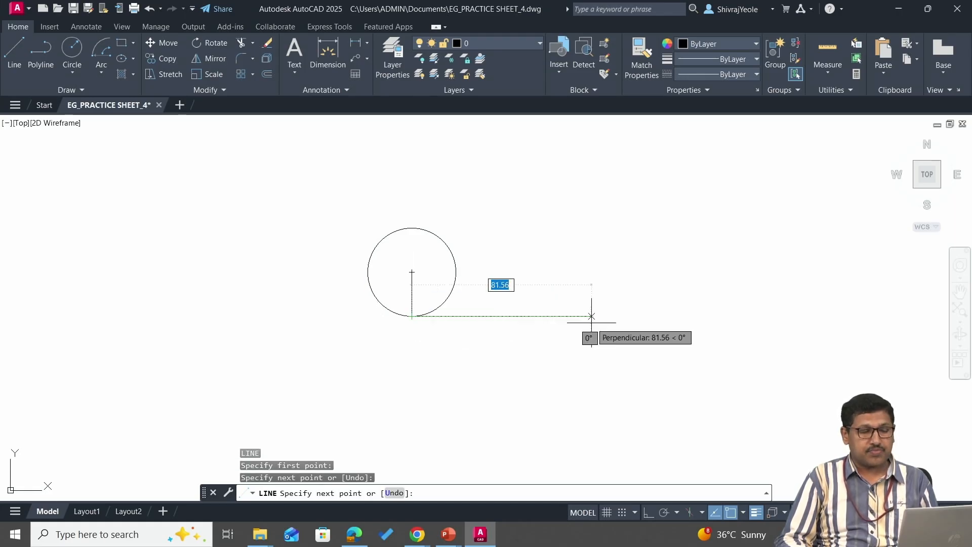
key("Escape")
scroll(521, 282, "up", 2)
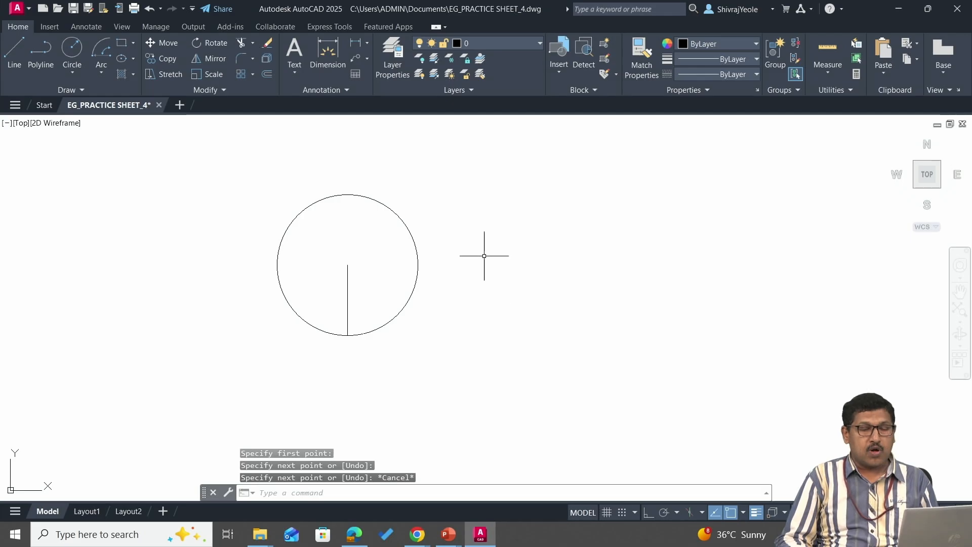
middle_click_drag(484, 256, 498, 327)
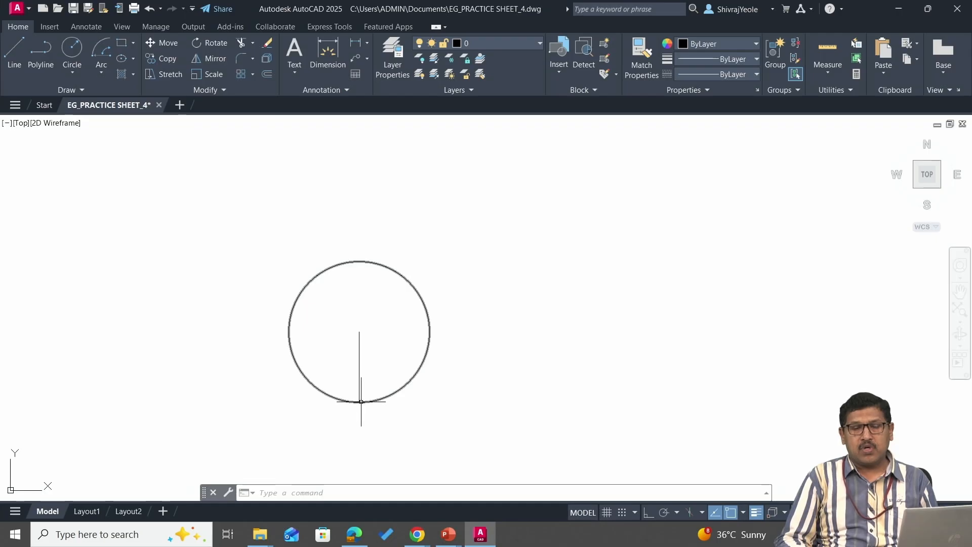
key("Escape")
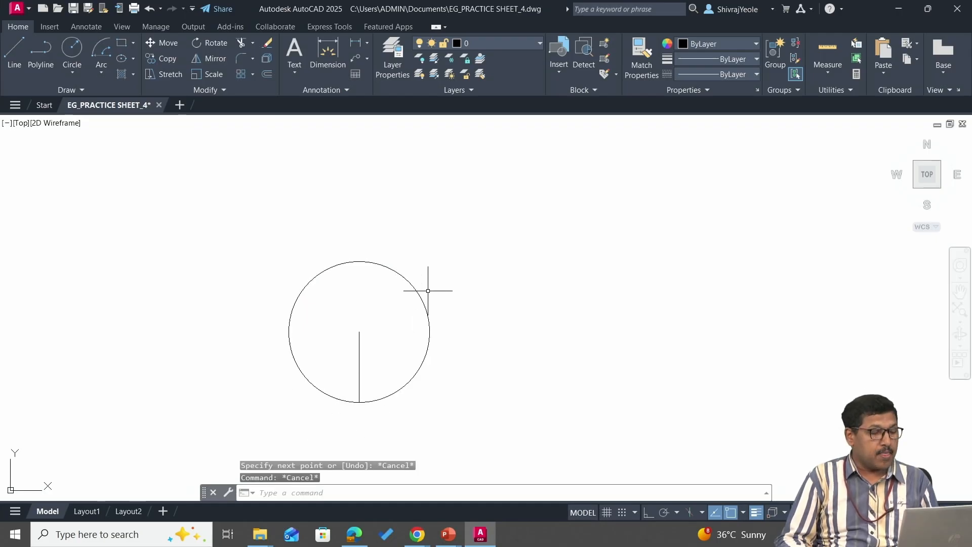
mouse_move(431, 288)
middle_mouse_down()
mouse_move(466, 259)
mouse_move(456, 261)
middle_mouse_up()
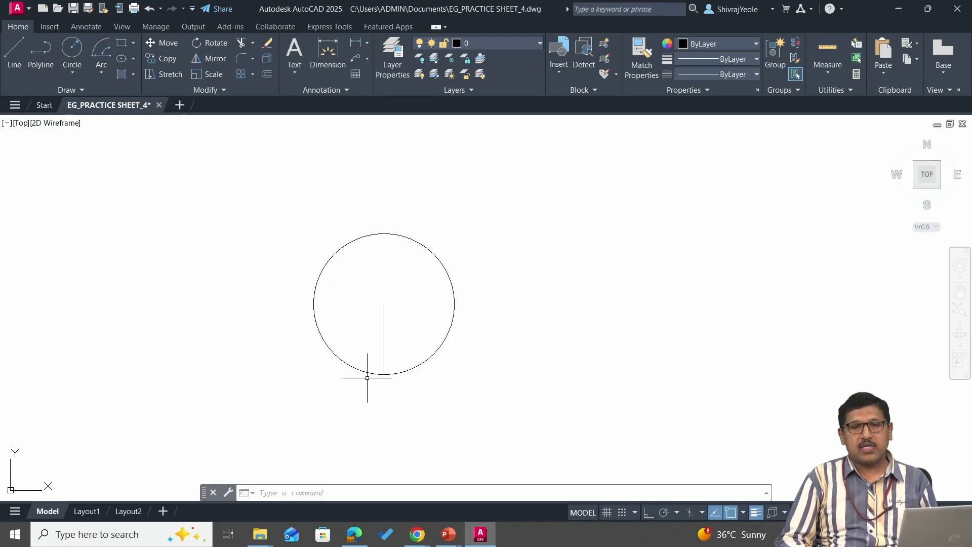
Step: Calculate the circle's circumference as 2*pi*20 in the built-in calculator, then close it
left_click(352, 491)
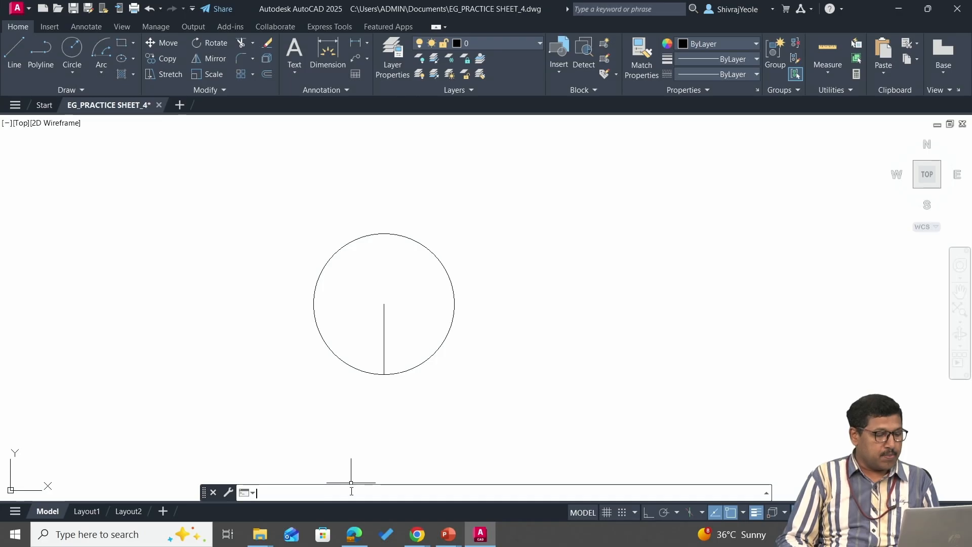
type("calc")
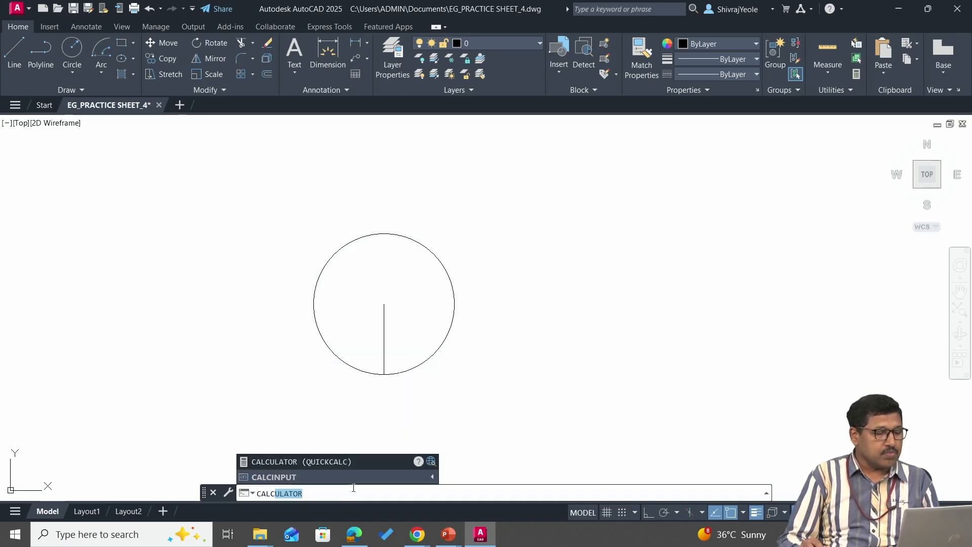
key("Return")
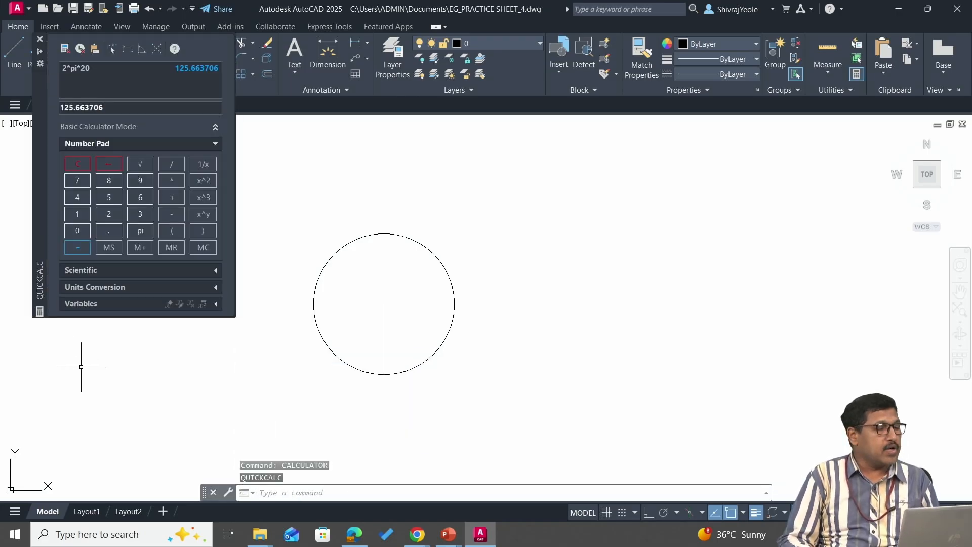
left_click(77, 163)
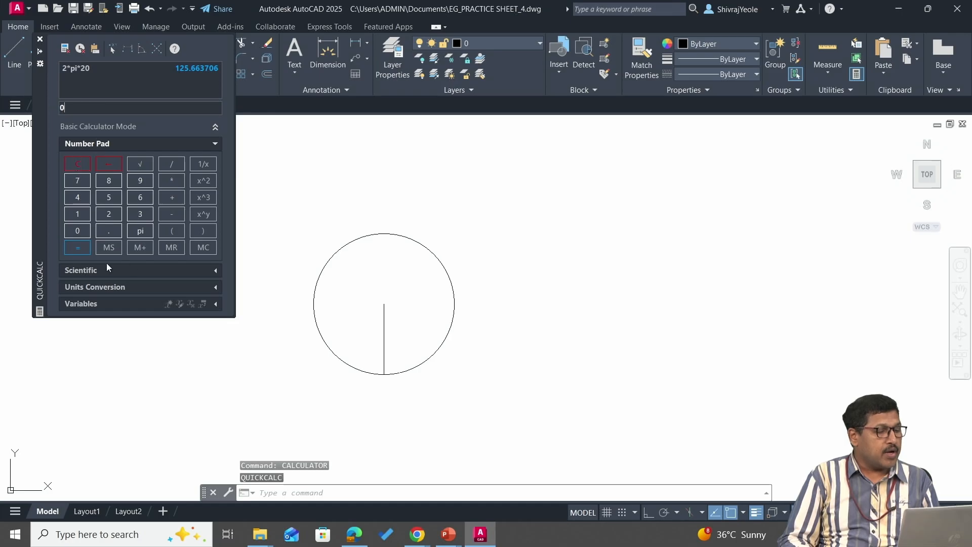
left_click(108, 214)
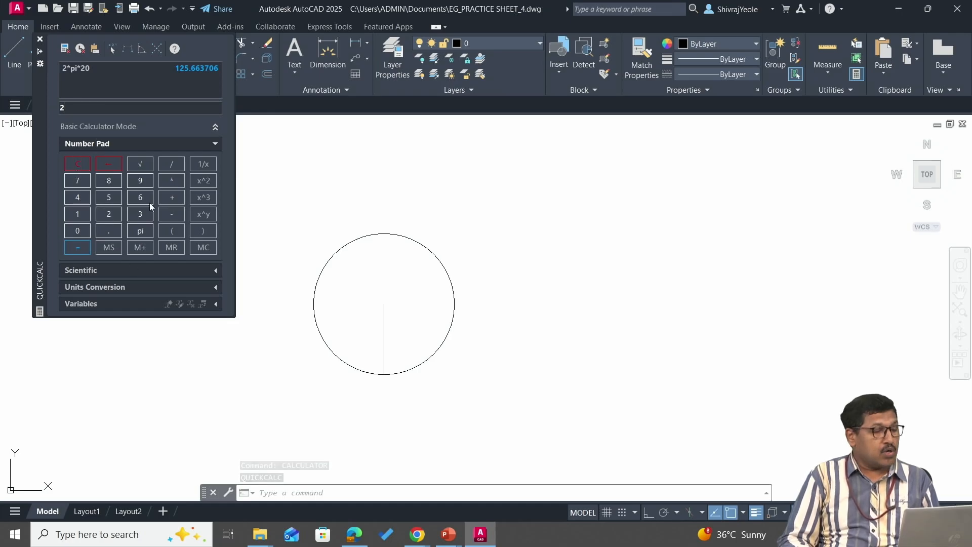
left_click(171, 181)
left_click(139, 230)
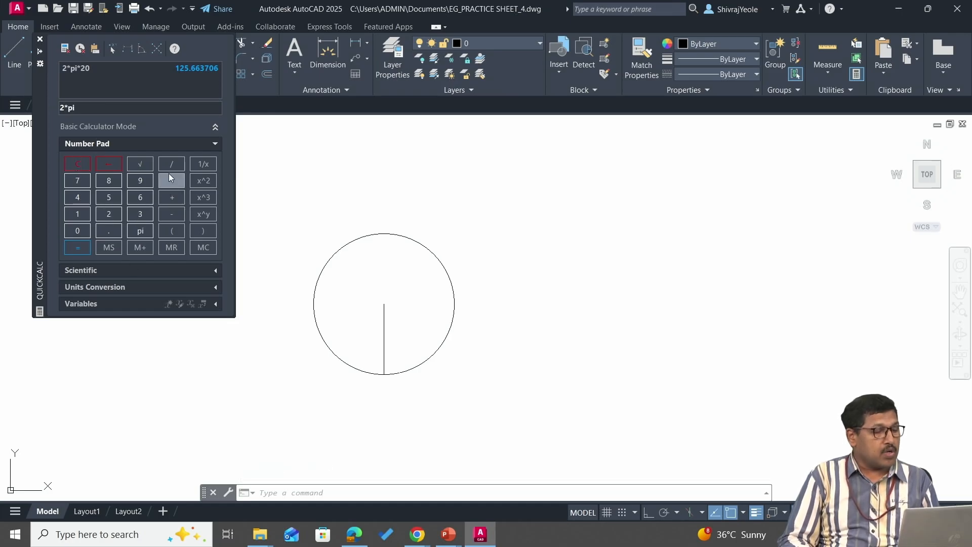
left_click(117, 213)
left_click(85, 232)
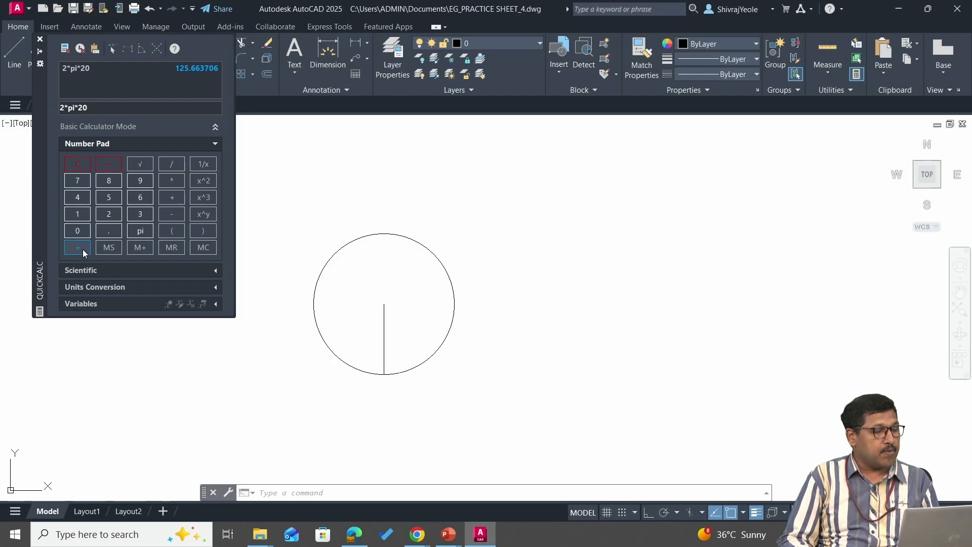
left_click(81, 248)
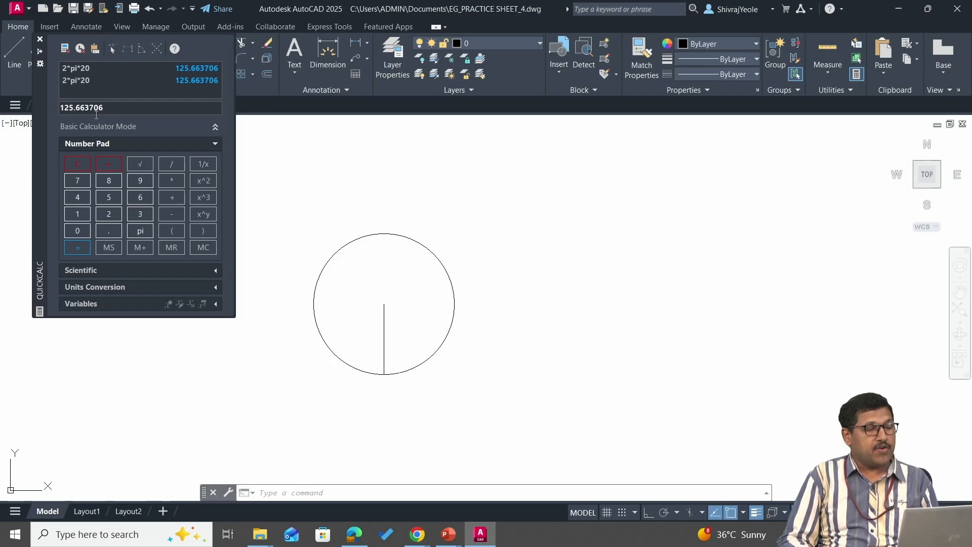
left_click(39, 39)
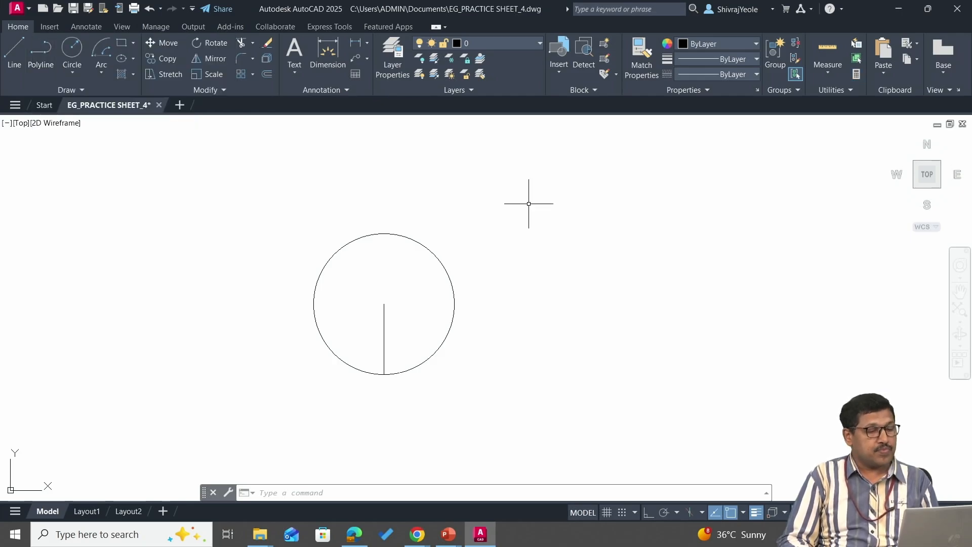
Step: Draw a horizontal line 125.66 long to the right from the circle's bottom quadrant point
type("l")
key("Return")
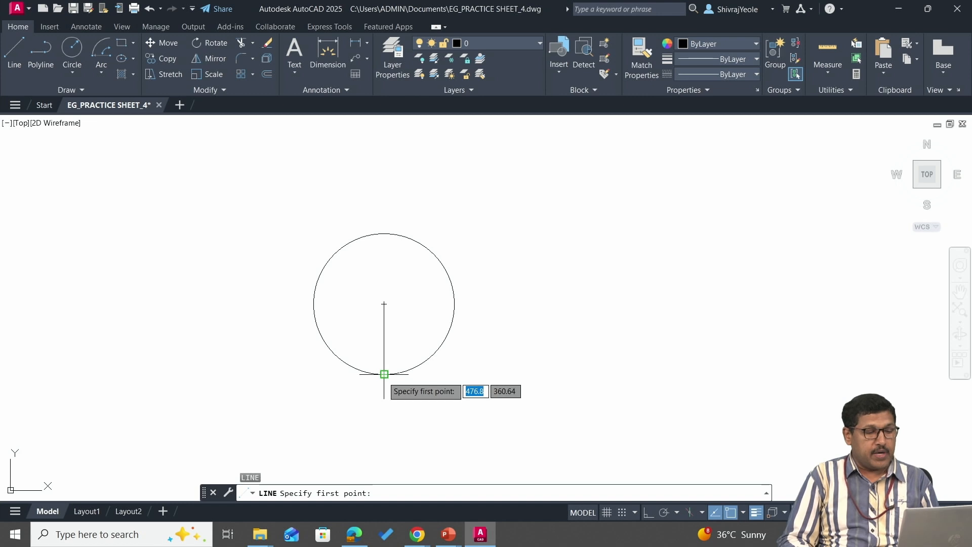
left_click(385, 375)
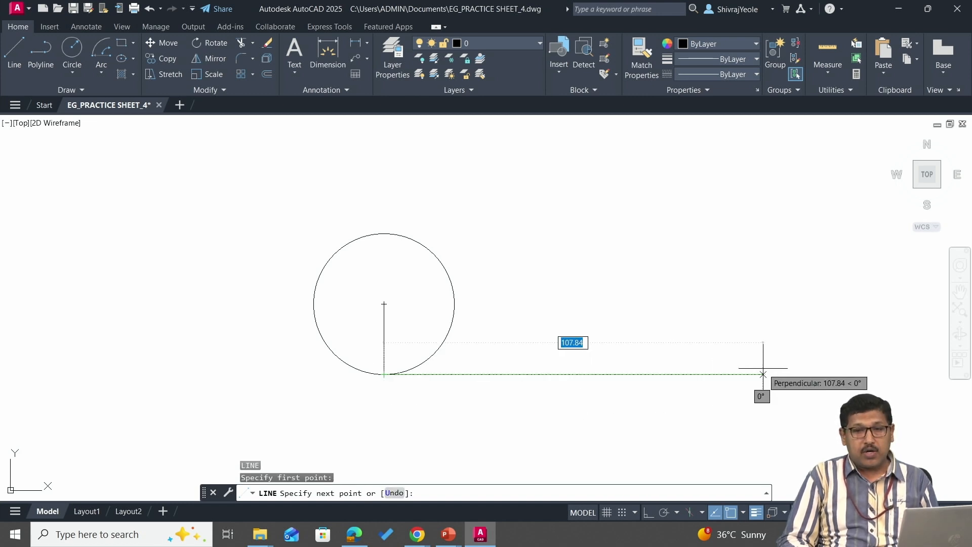
type("125.66")
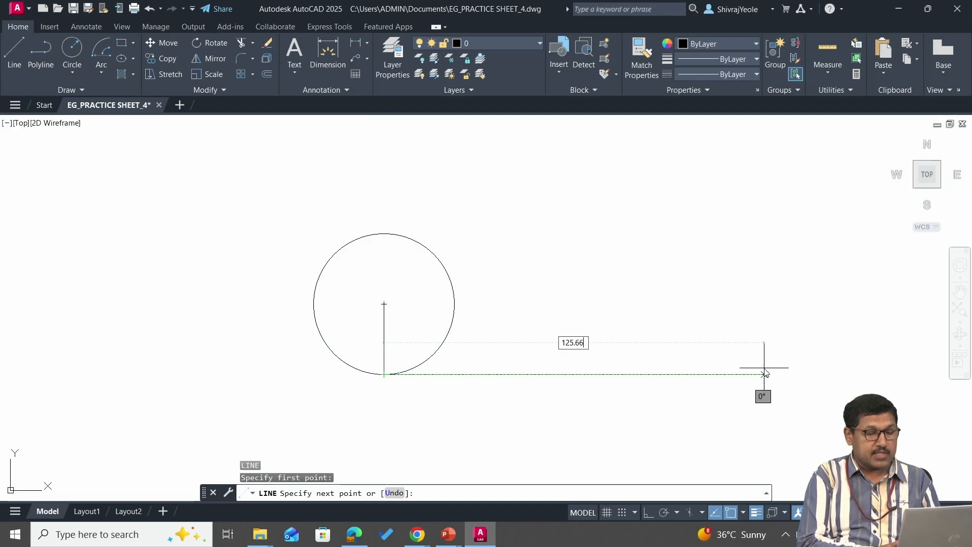
key("Return")
key("Escape")
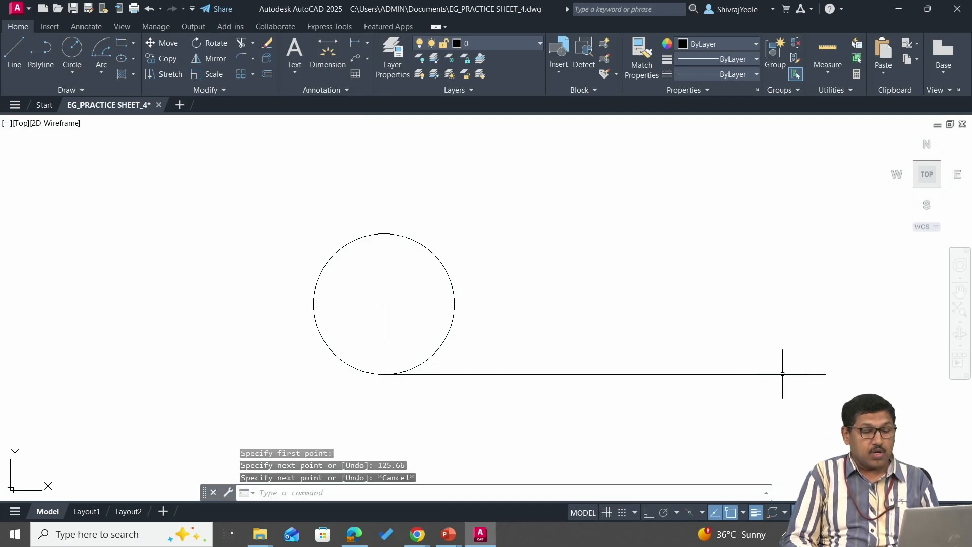
middle_click_drag(729, 310, 564, 312)
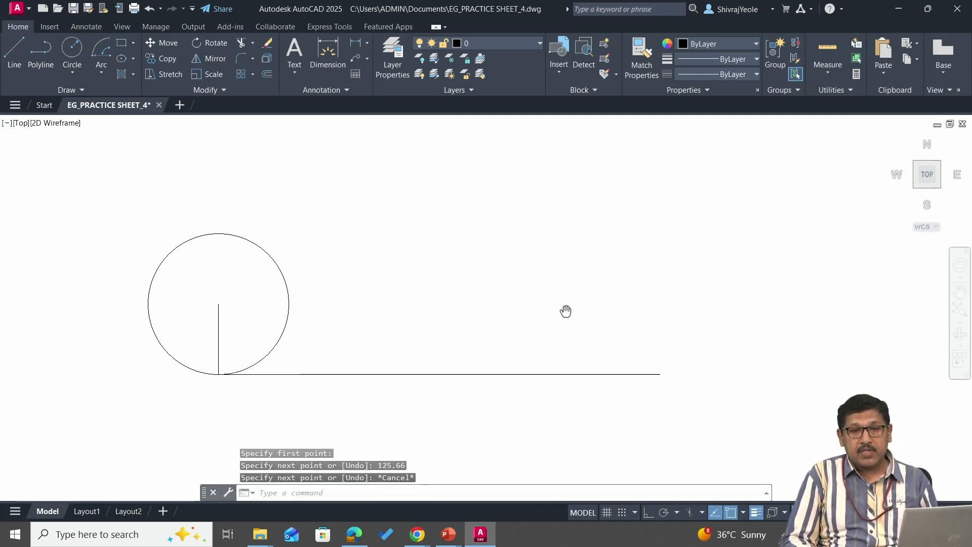
left_click(486, 374)
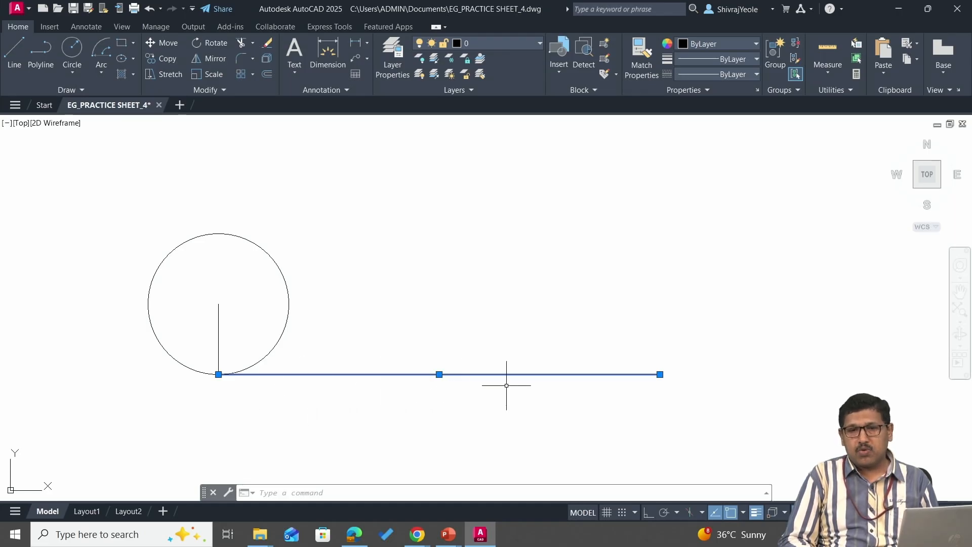
key("Escape")
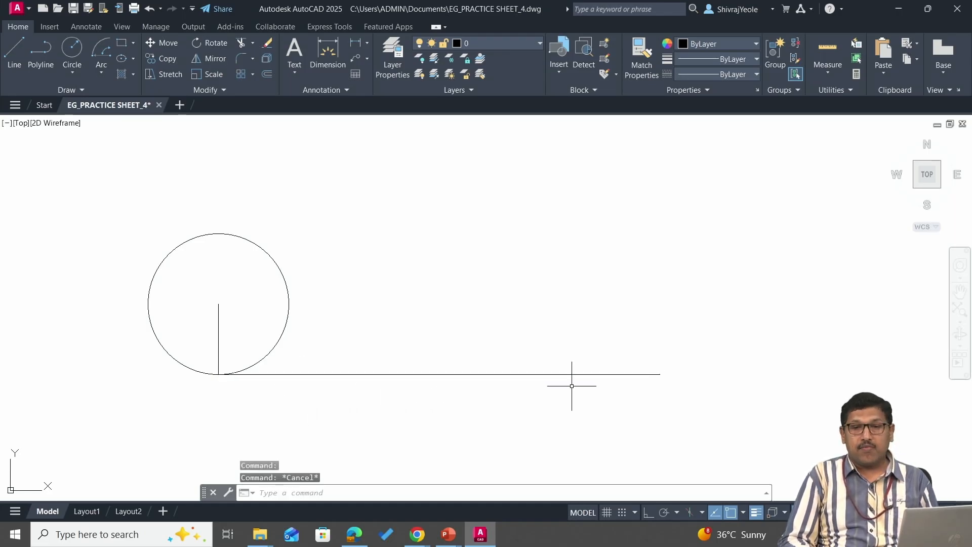
middle_click_drag(433, 306, 471, 332)
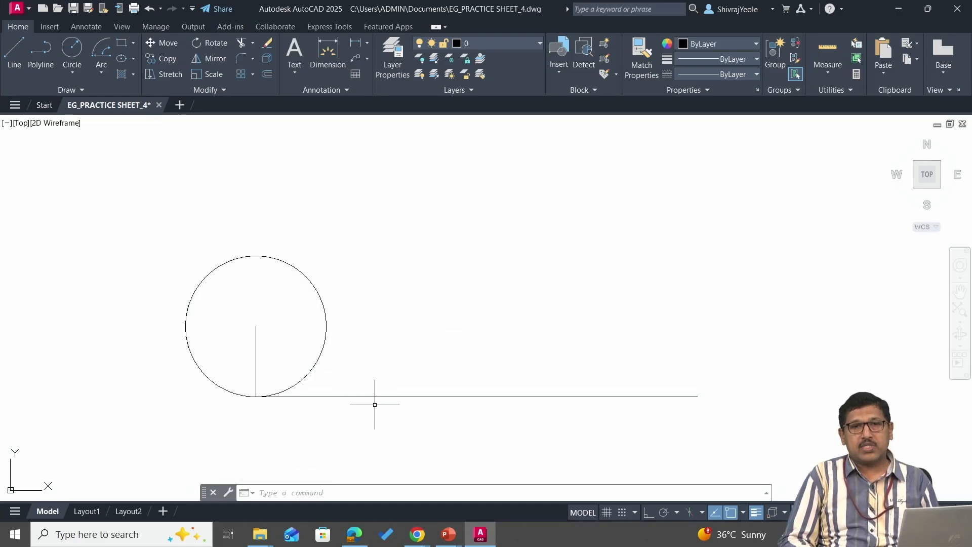
key("Escape")
key("Escape")
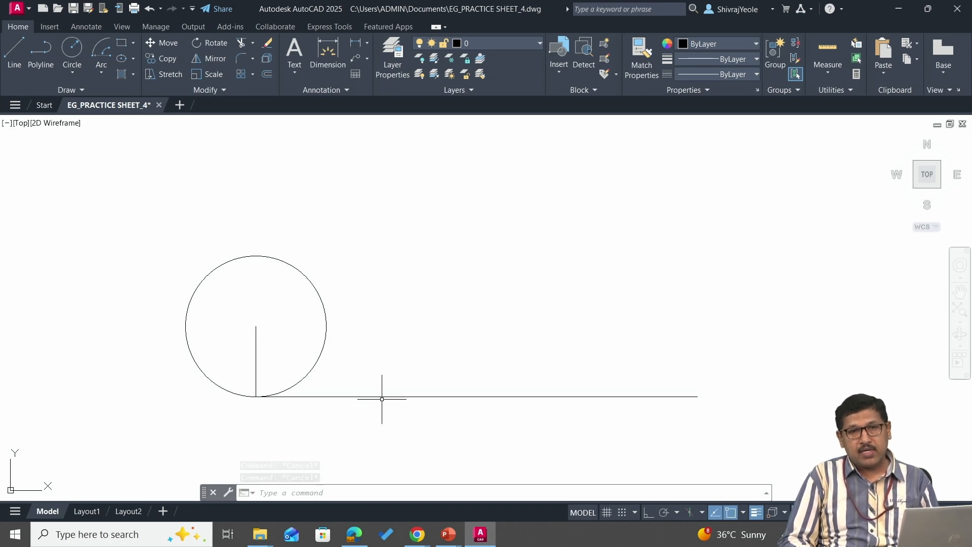
Step: Divide the horizontal tangent line at the circle's bottom into 8 equal segments
type("DIV")
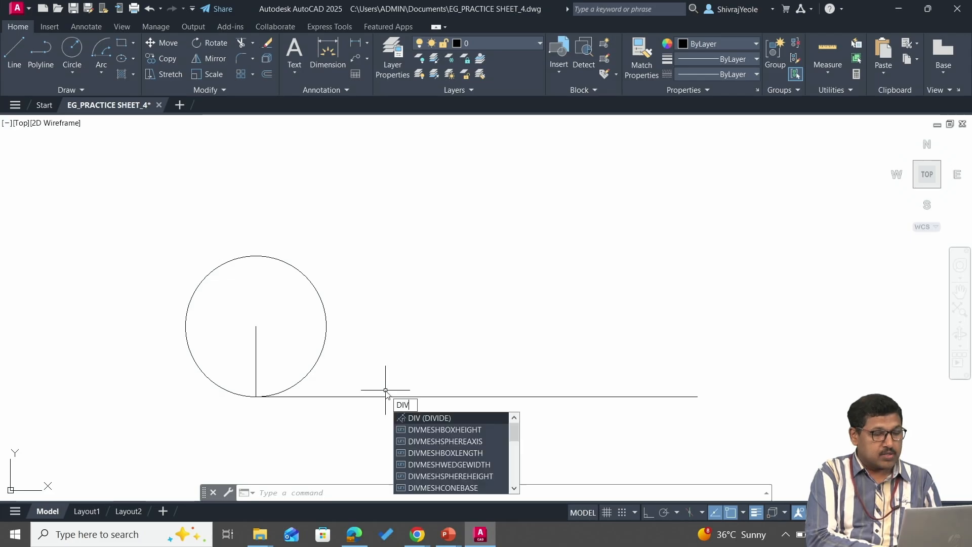
key("Return")
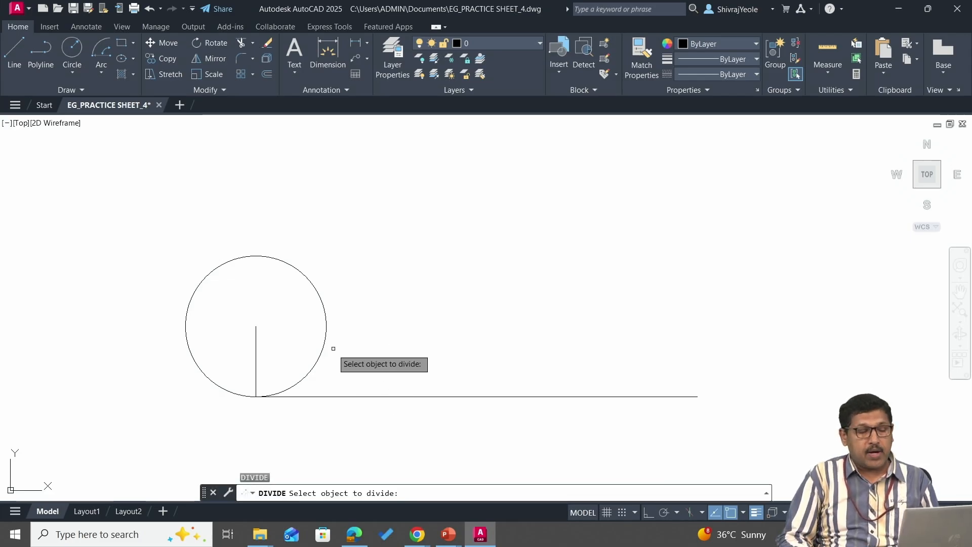
left_click(383, 396)
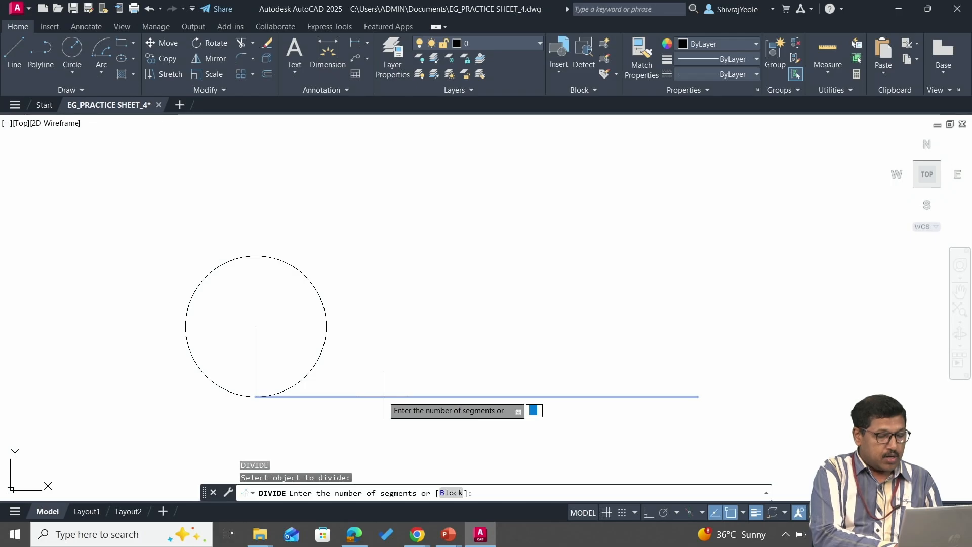
key("Return")
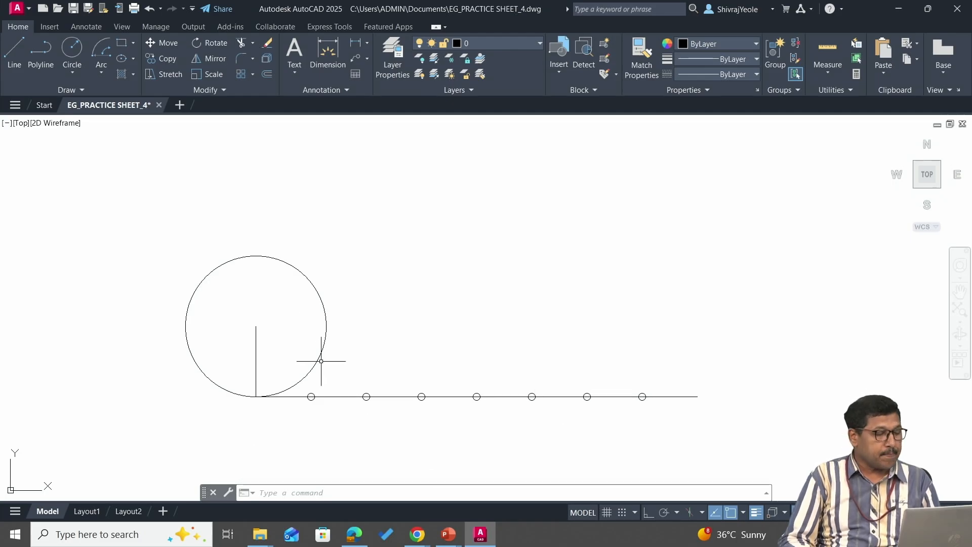
Step: Create a polar array of the vertical radius line, the horizontal tangent line and its division points about the circle's centre
scroll(401, 251, "down", 2)
mouse_move(412, 255)
middle_mouse_down()
mouse_move(491, 222)
mouse_move(468, 241)
middle_mouse_up()
type("AR")
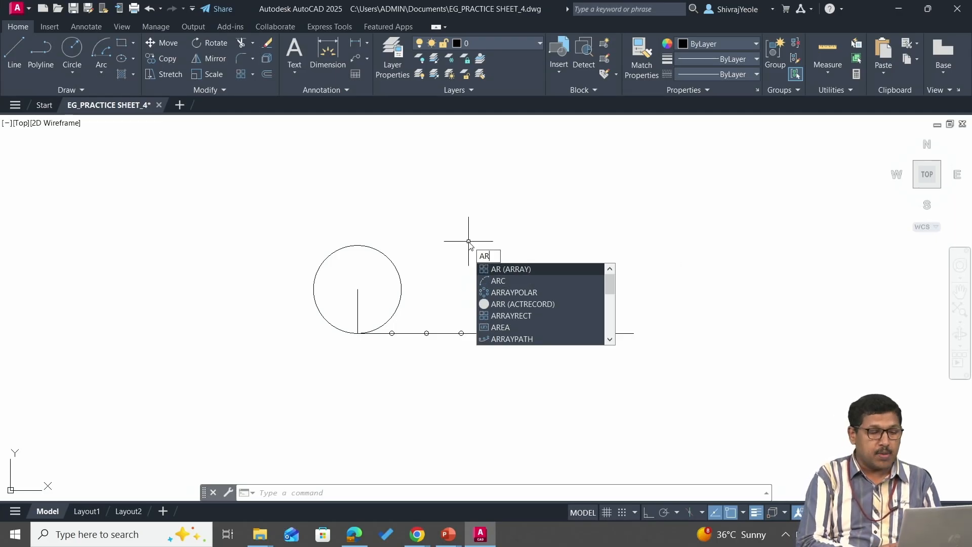
key("Return")
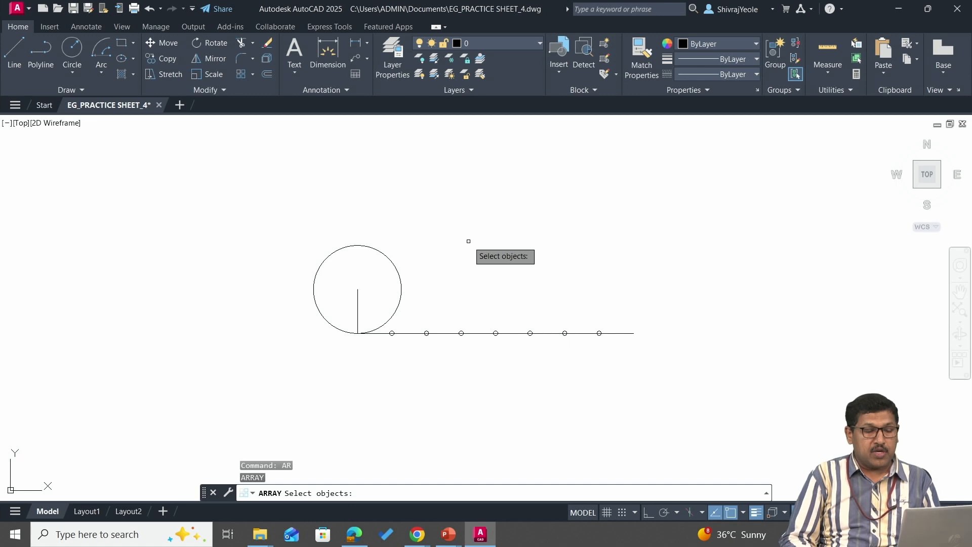
left_click(628, 345)
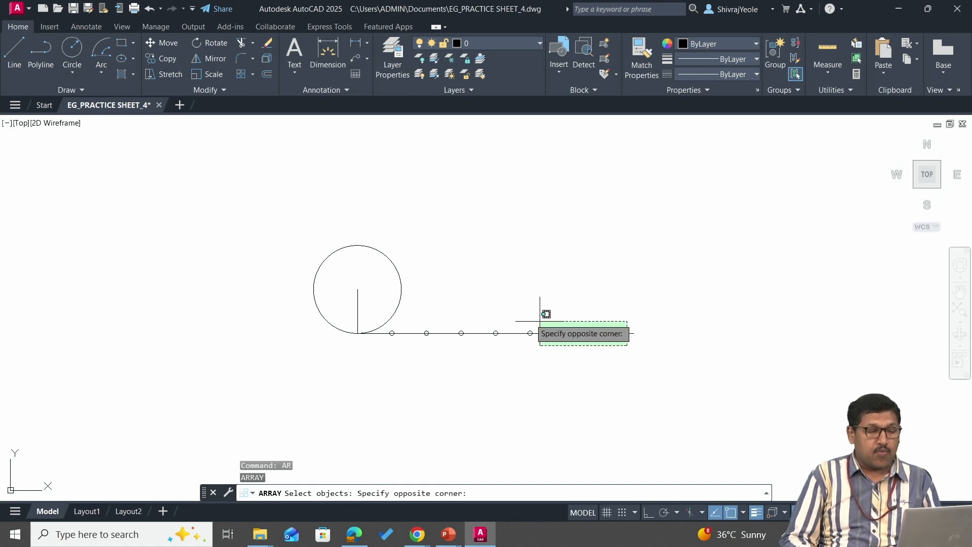
left_click(391, 329)
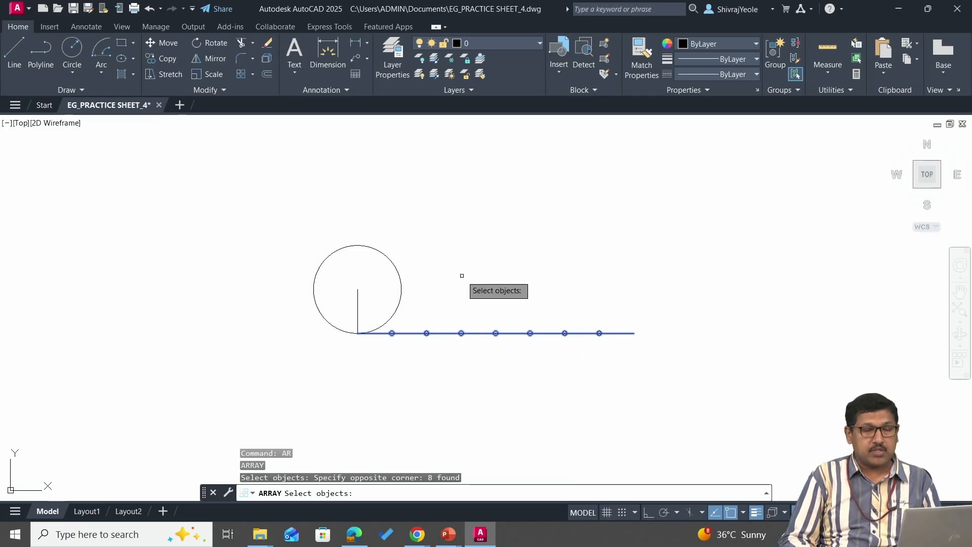
left_click(357, 307)
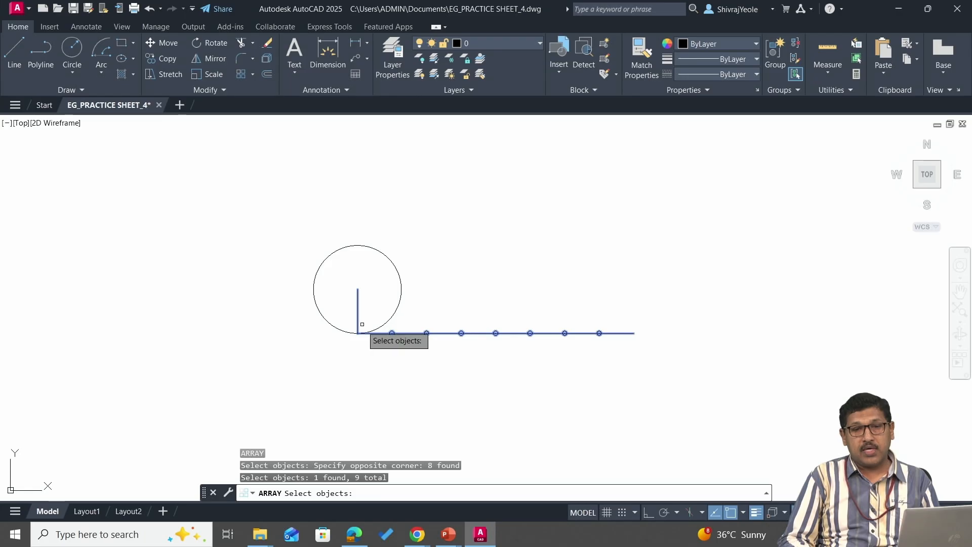
scroll(362, 300, "up", 1)
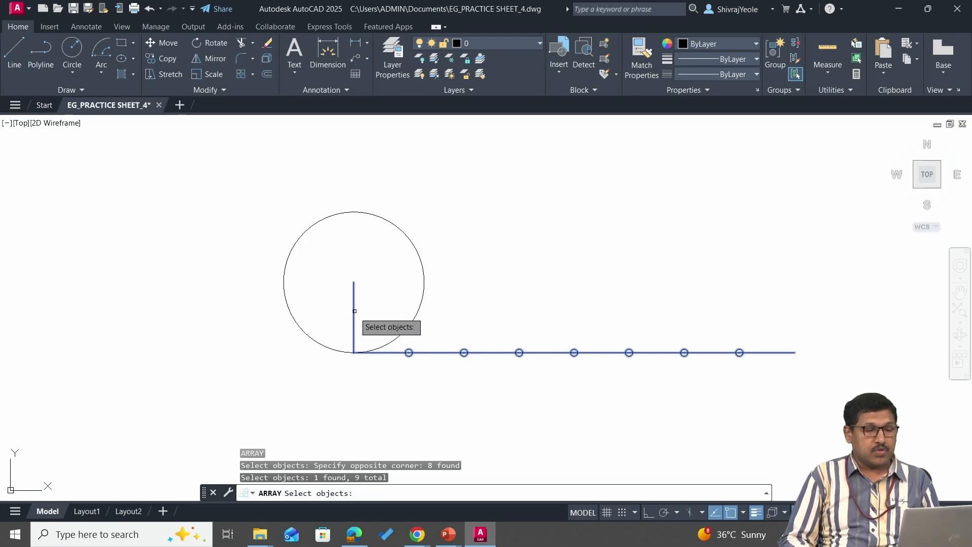
key("Return")
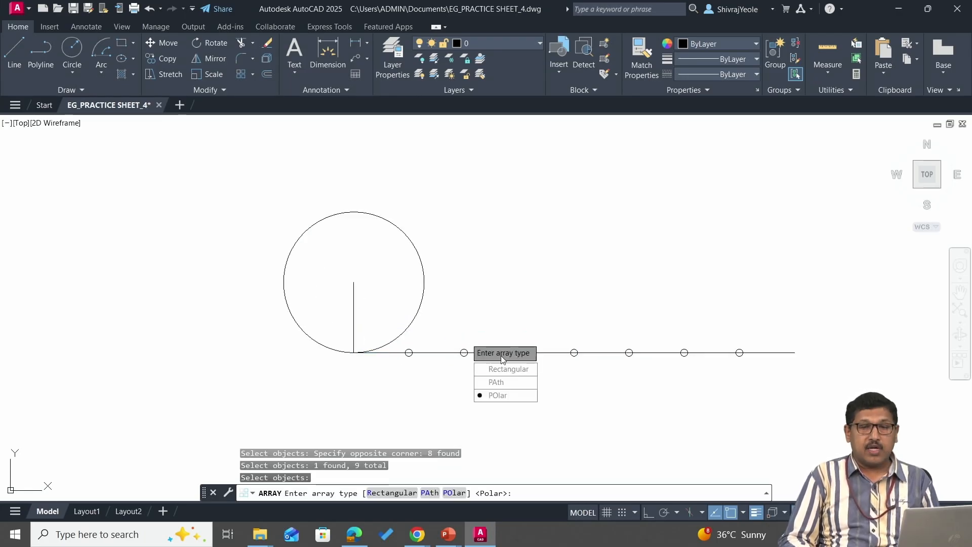
left_click(520, 396)
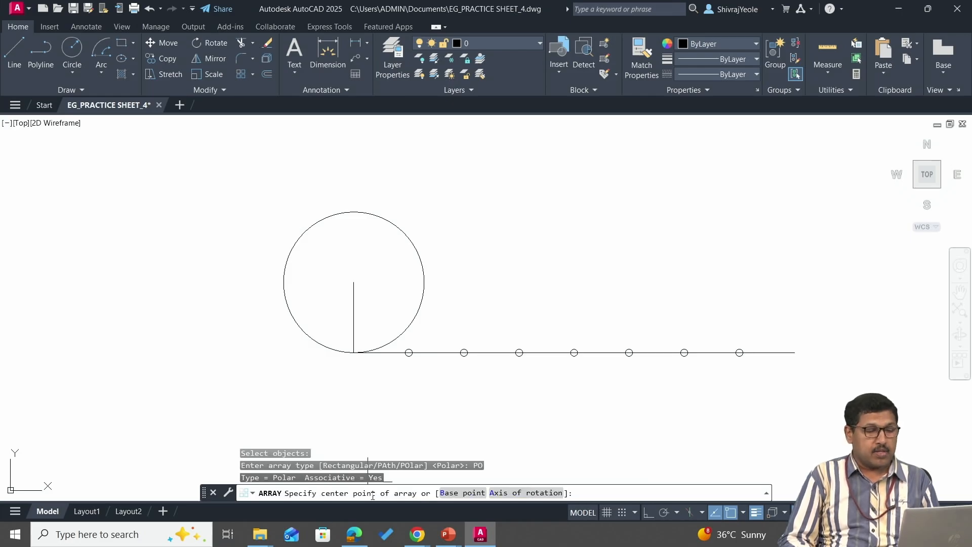
left_click(354, 282)
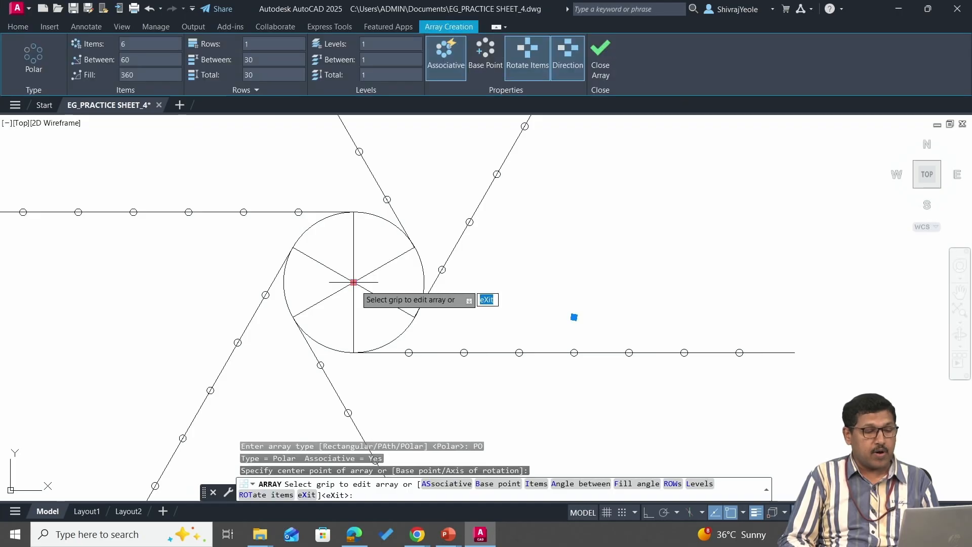
Step: Set the polar array's number of items to 8 and finish the array
scroll(409, 308, "down", 2)
scroll(410, 308, "down", 1)
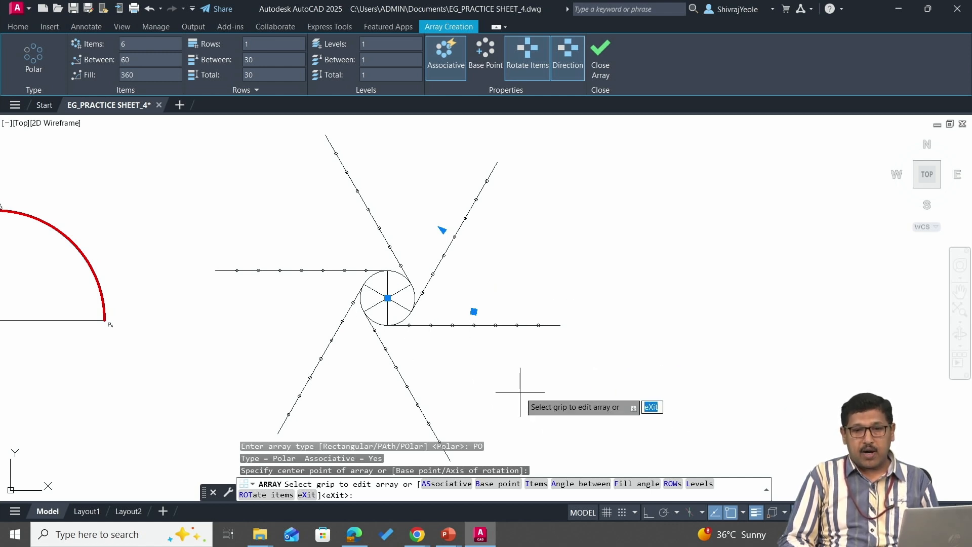
left_click(535, 484)
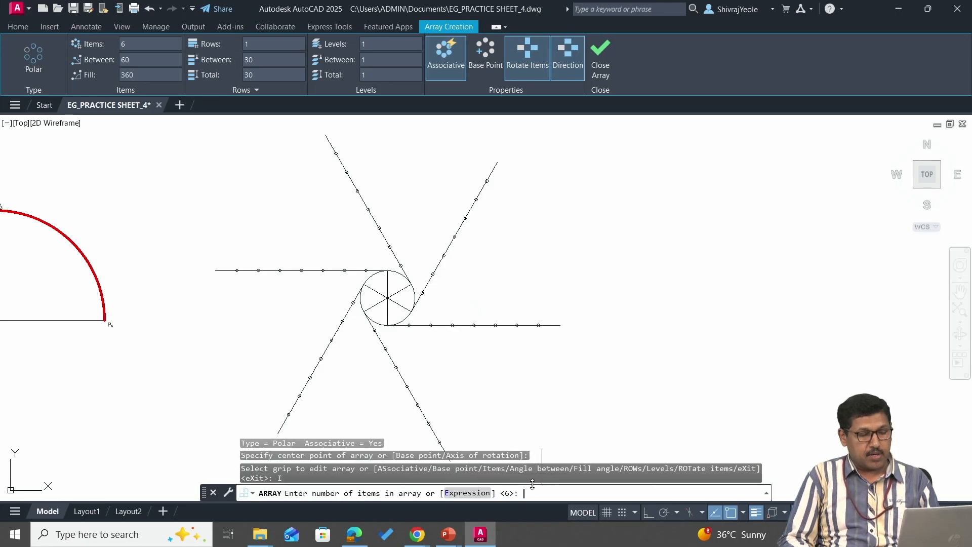
type("8")
key("Return")
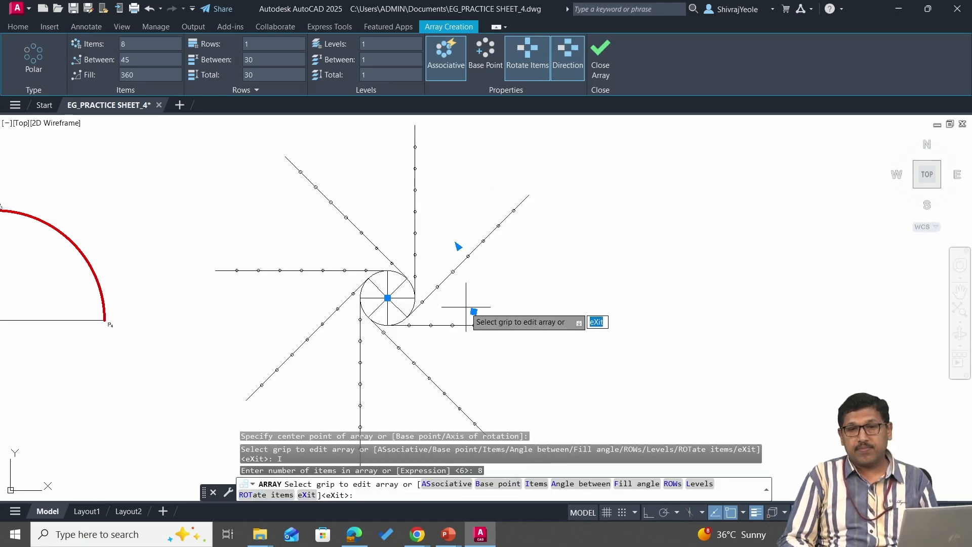
scroll(431, 301, "down", 5)
scroll(424, 304, "up", 7)
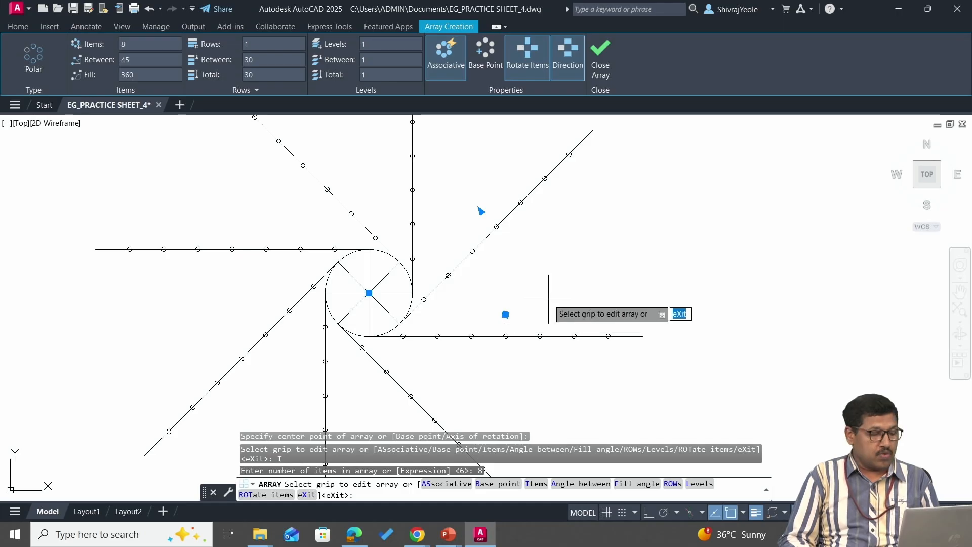
key("Escape")
scroll(491, 270, "down", 2)
scroll(487, 270, "up", 2)
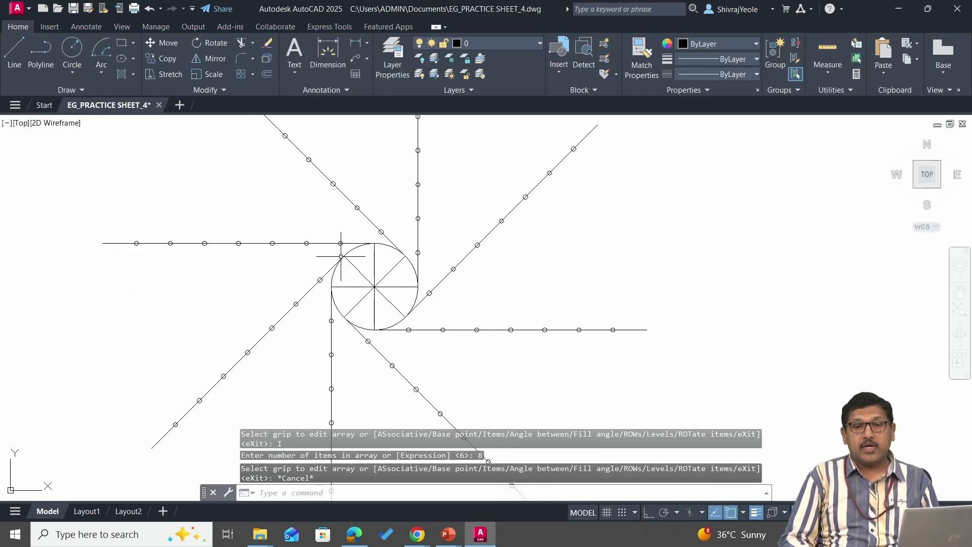
Step: Copy the label A from the involute of square to beside the circle's centre and below its bottom quadrant point
scroll(399, 291, "down", 2)
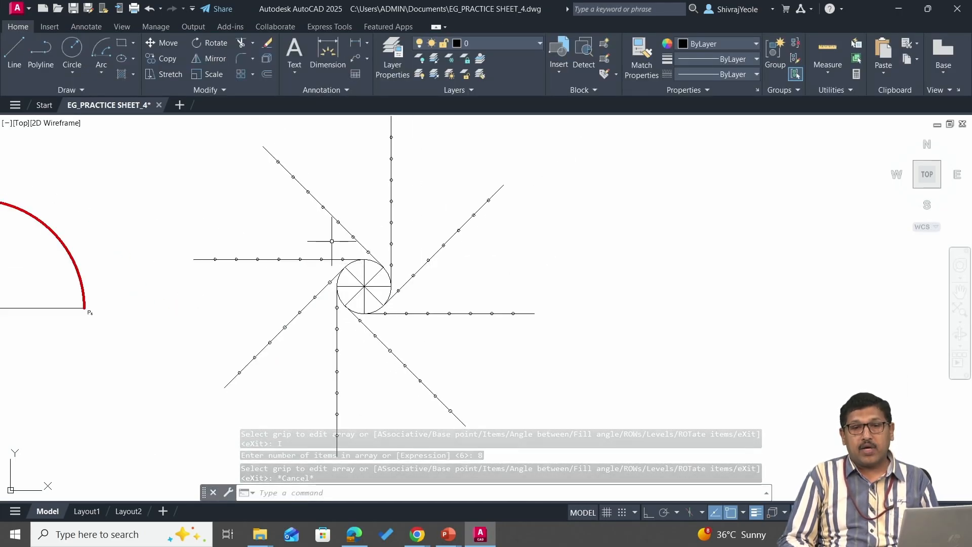
scroll(390, 294, "up", 4)
middle_click_drag(357, 233, 632, 290)
scroll(482, 283, "down", 2)
middle_click_drag(273, 234, 569, 236)
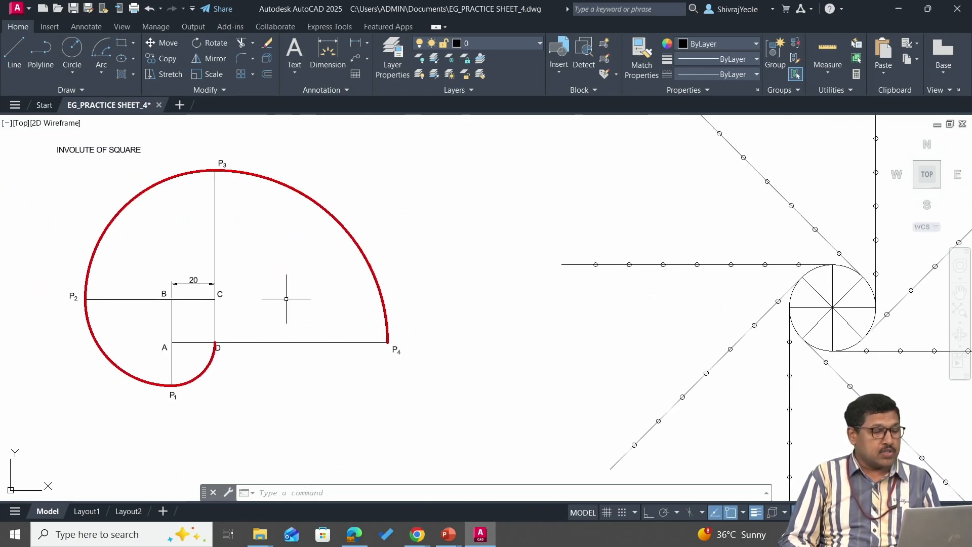
key("Return")
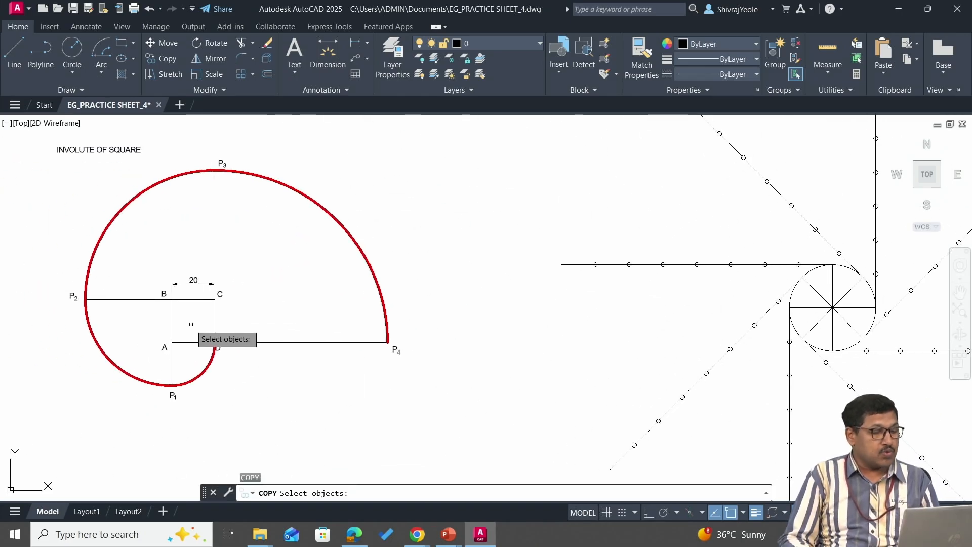
left_click(164, 348)
key("Return")
left_click(215, 343)
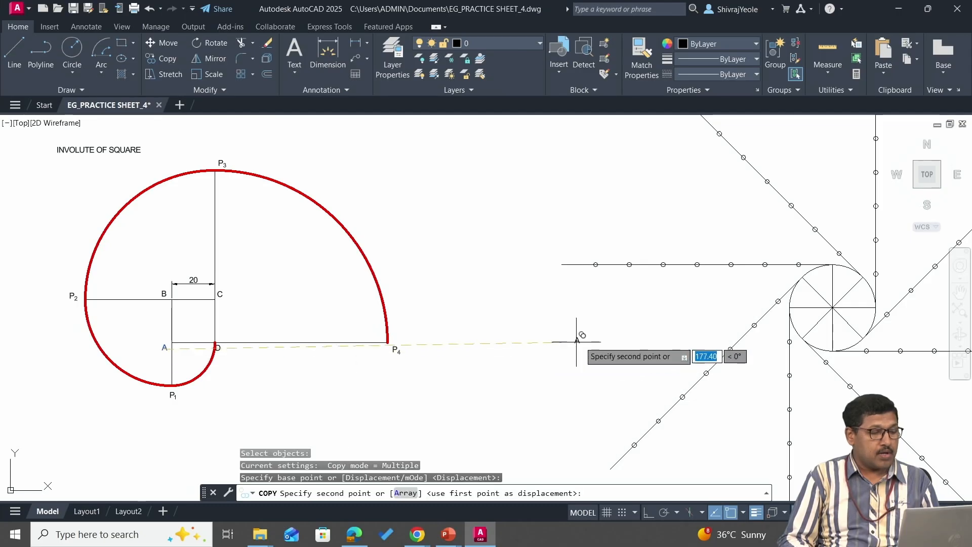
middle_click_drag(817, 324, 549, 314)
scroll(435, 256, "up", 6)
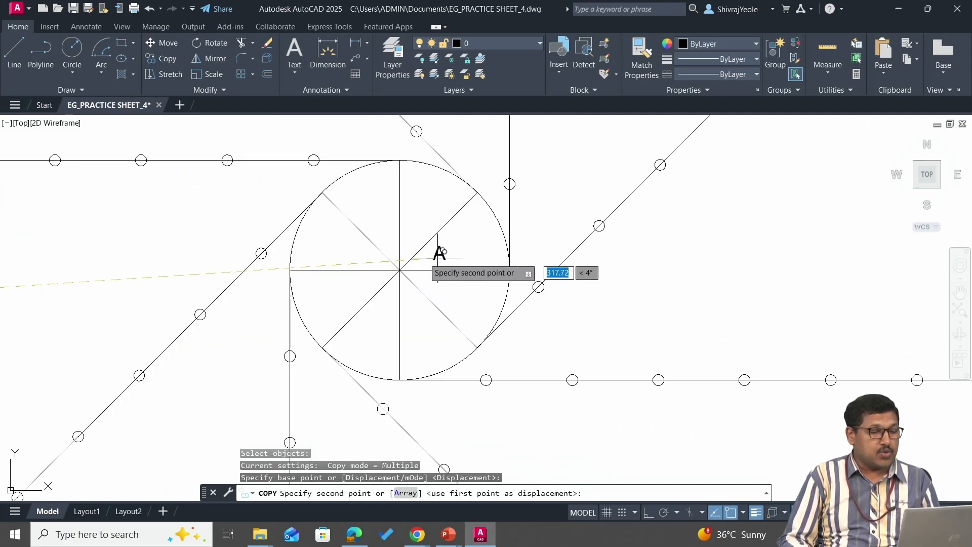
left_click(427, 263)
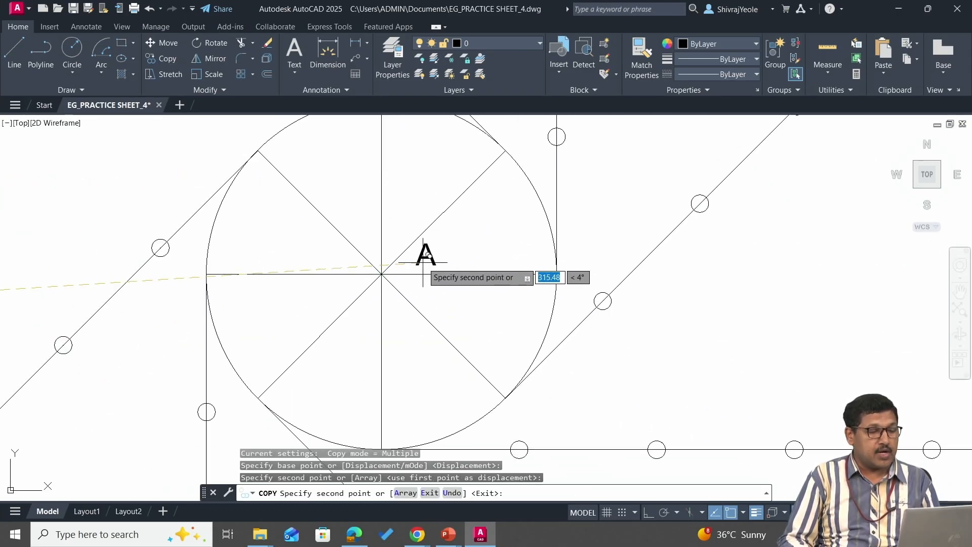
scroll(396, 315, "down", 2)
middle_click_drag(440, 339, 455, 250)
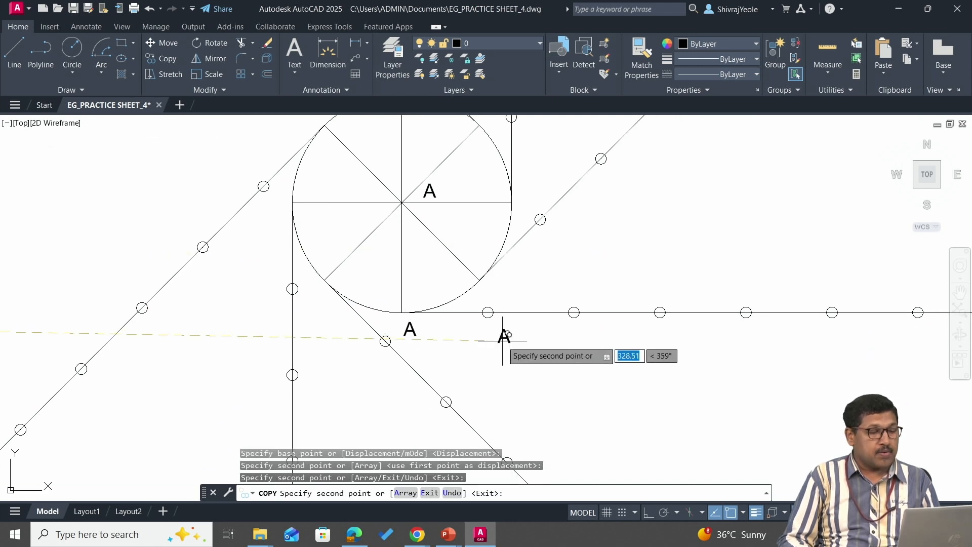
key("Escape")
Step: Change the copied label at the circle's centre to C and the one at the bottom quadrant point to P
left_click(429, 191)
double_click(430, 190)
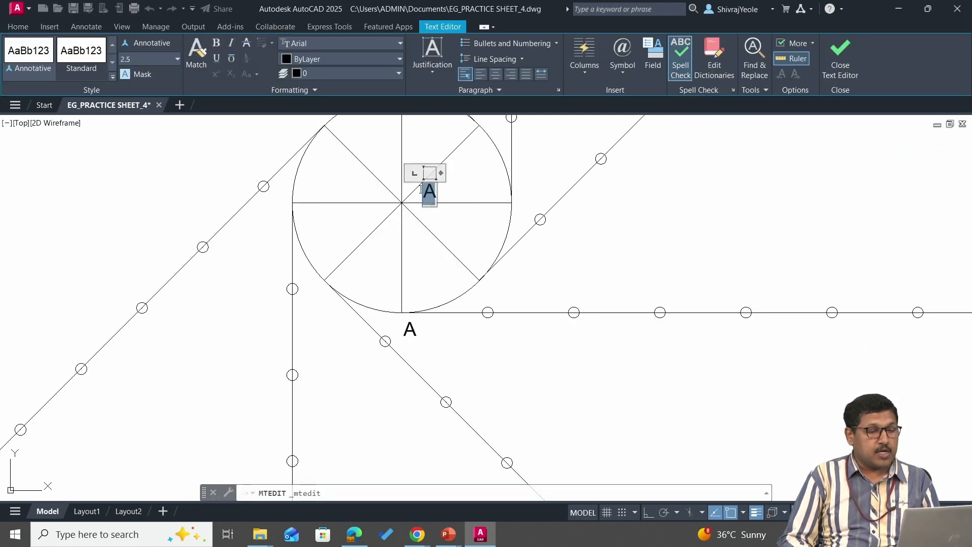
type("C")
left_click(441, 253)
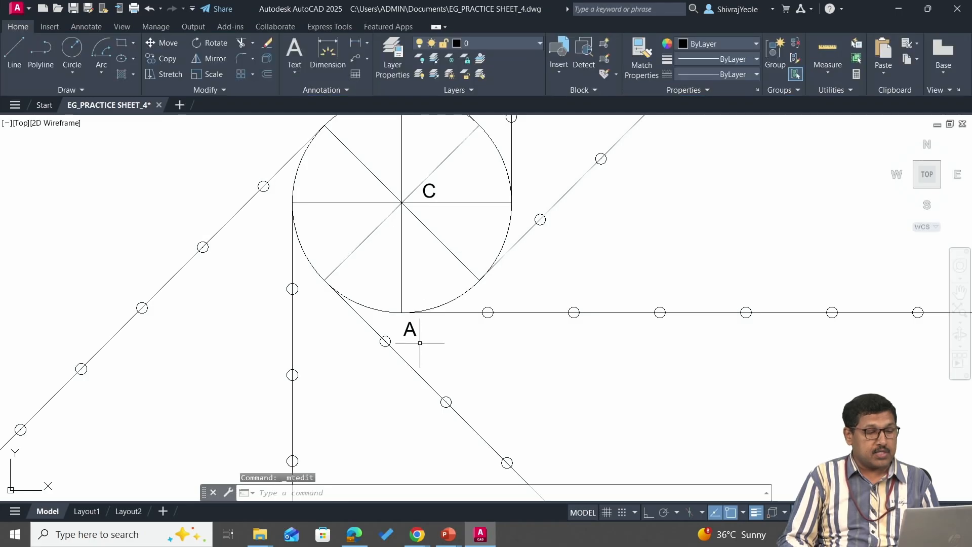
left_click(411, 330)
double_click(414, 330)
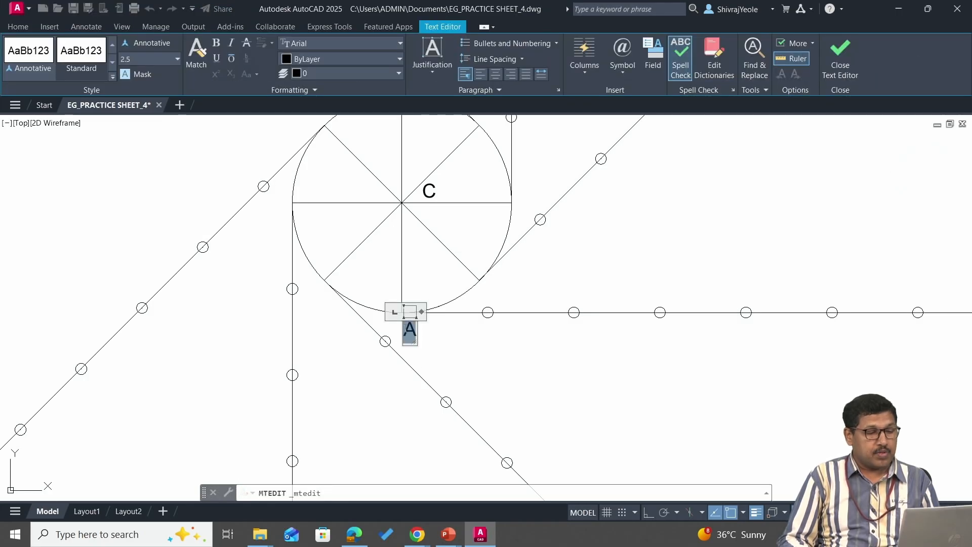
left_click(462, 347)
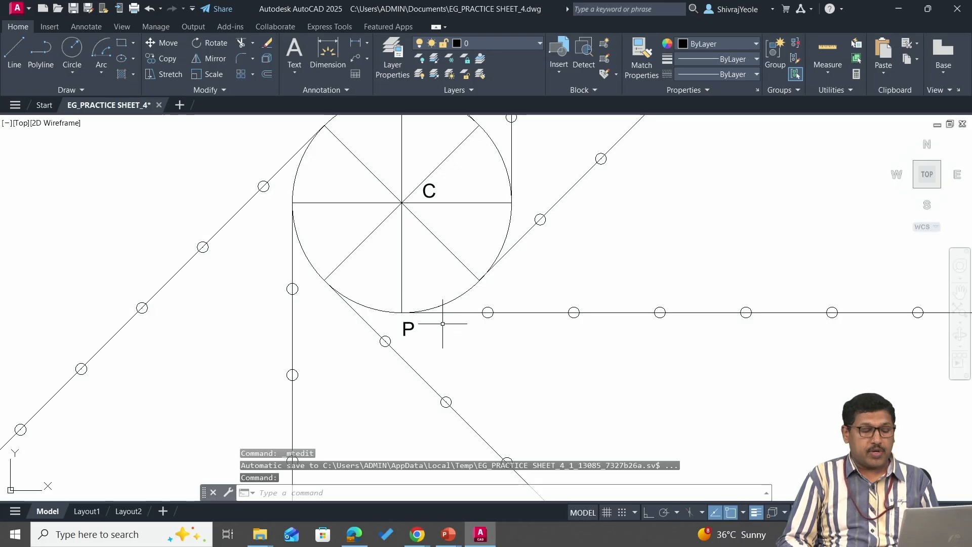
Step: Copy the label P below the first division point of the horizontal tangent line and change the copy's text to 1
type("CO")
key("Return")
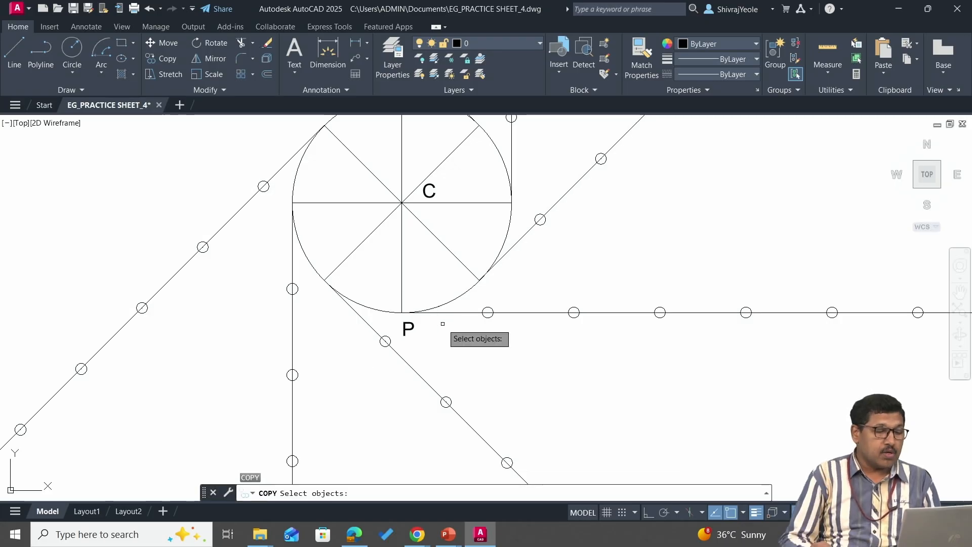
left_click(408, 330)
key("Return")
left_click(407, 330)
left_click(484, 335)
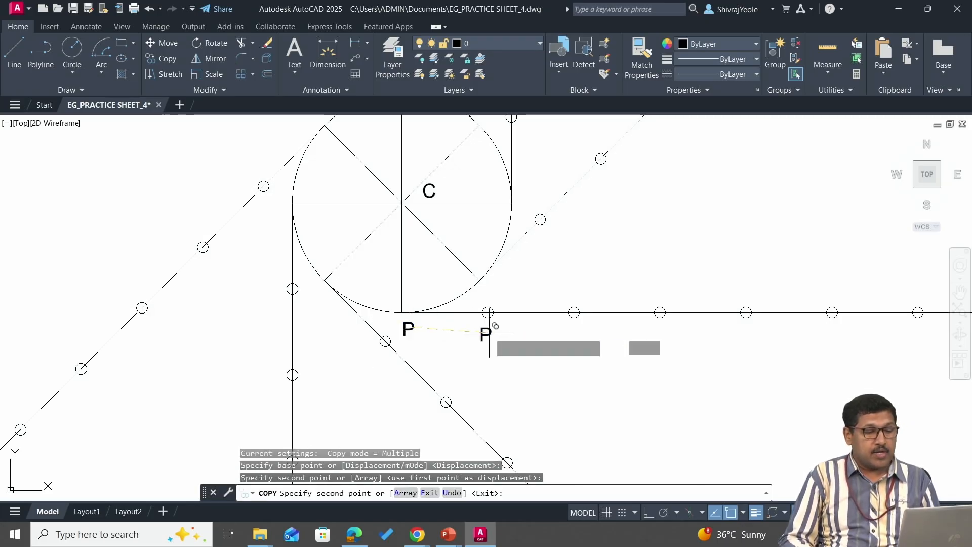
key("Escape")
double_click(485, 334)
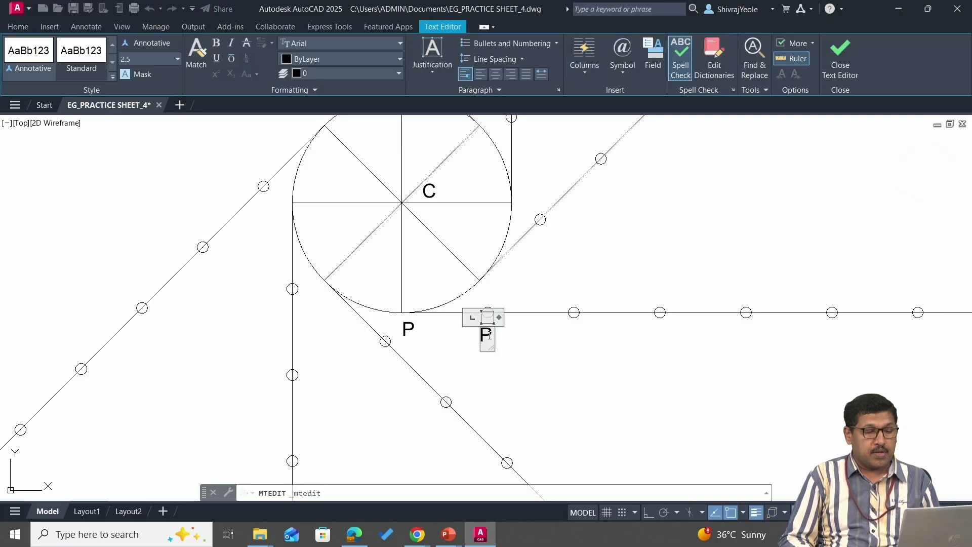
left_click(553, 366)
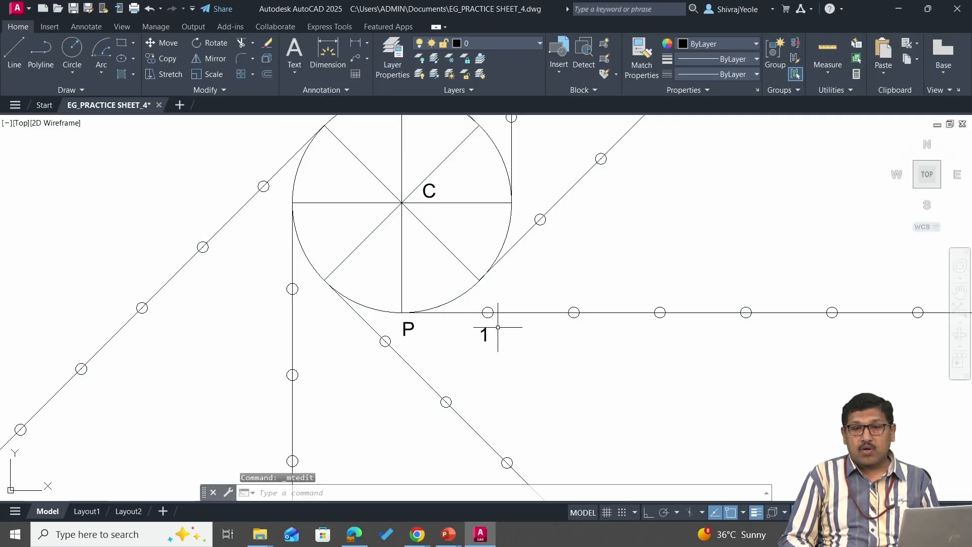
Step: Copy the label 1 below each of the other six division points and the right end of the horizontal tangent line
type("co")
key("Return")
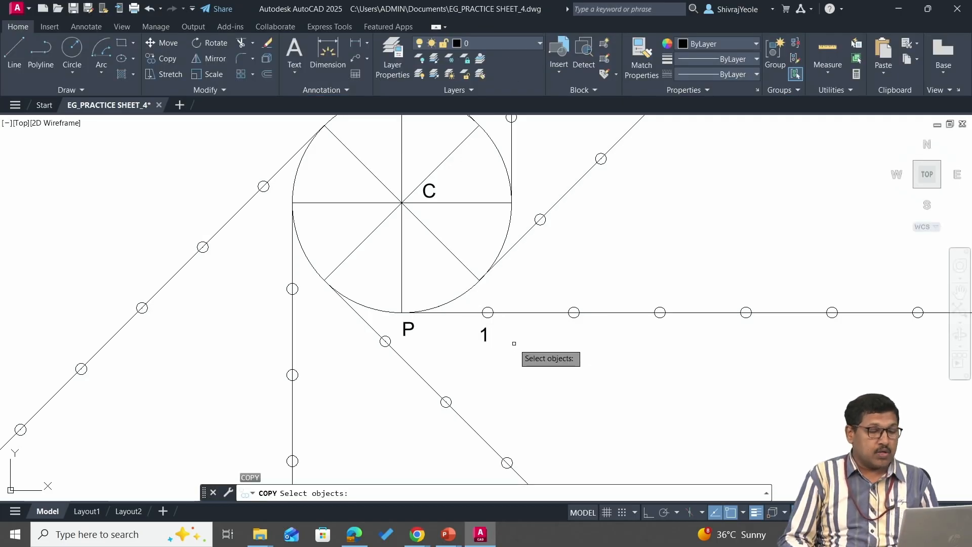
left_click(485, 335)
key("Return")
left_click(485, 334)
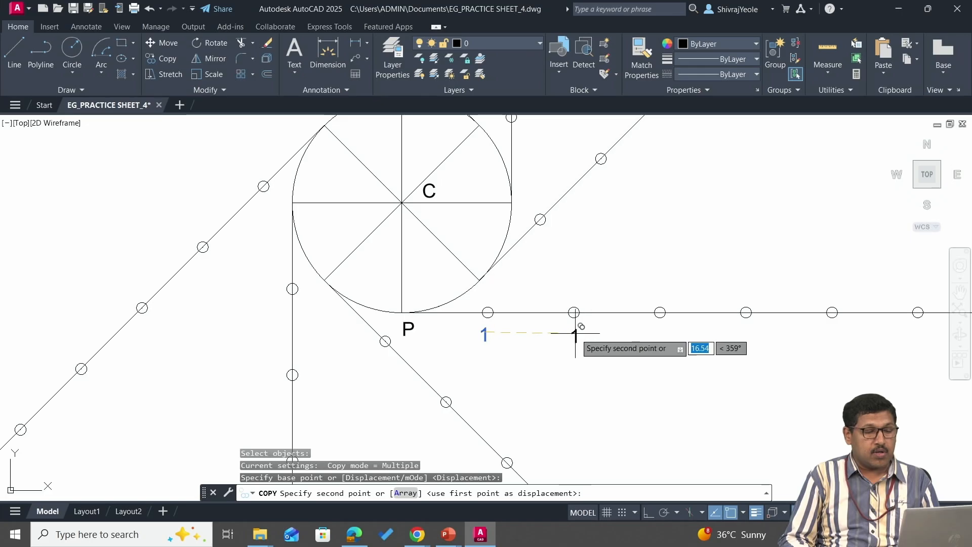
left_click(575, 333)
left_click(661, 334)
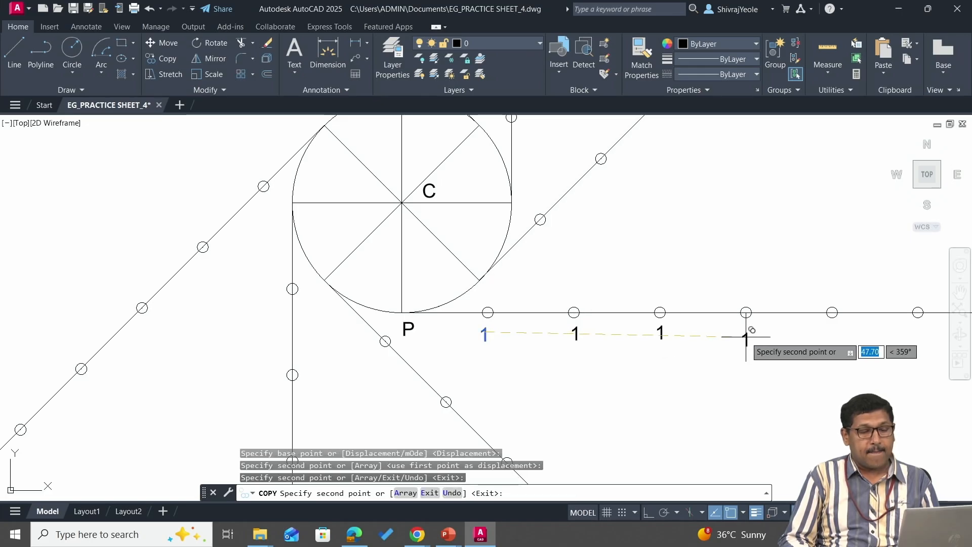
left_click(749, 334)
left_click(837, 333)
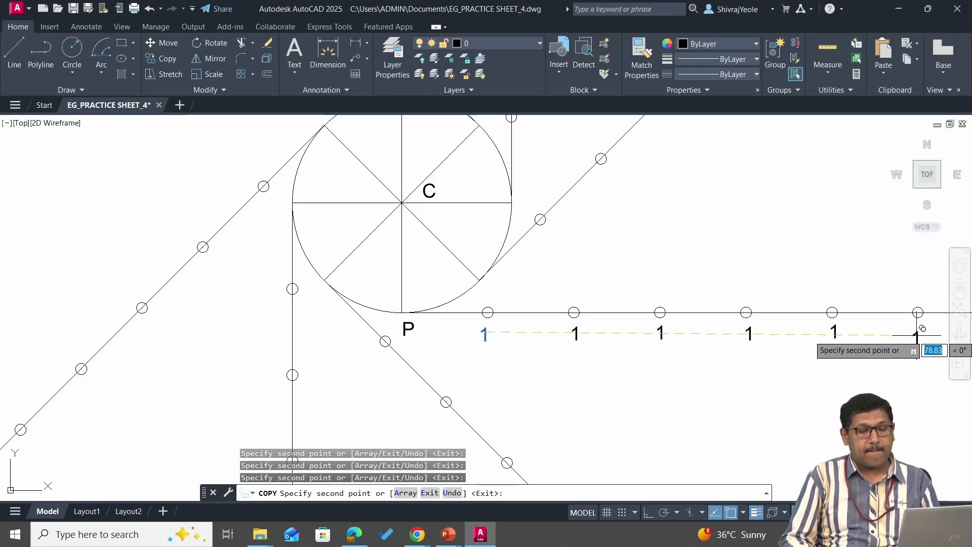
middle_click_drag(912, 333, 668, 348)
left_click(669, 347)
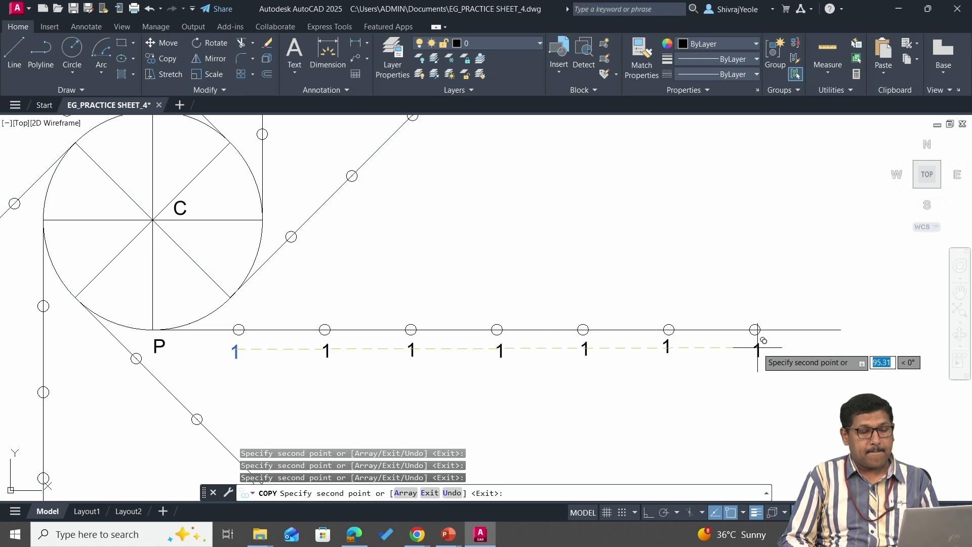
left_click(756, 347)
left_click(832, 342)
key("Escape")
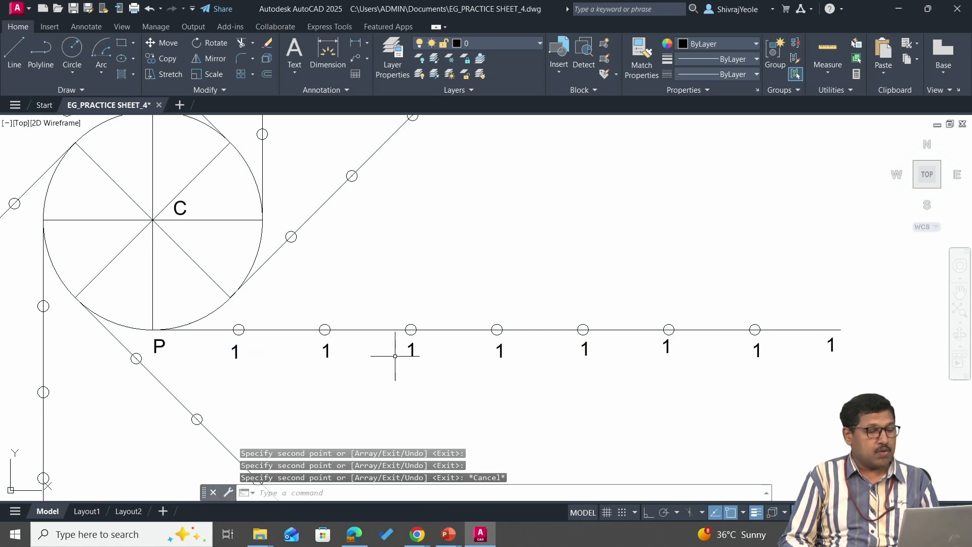
Step: Change the labels below the second, third and fourth division points of the horizontal tangent line to 2, 3 and 4
double_click(327, 352)
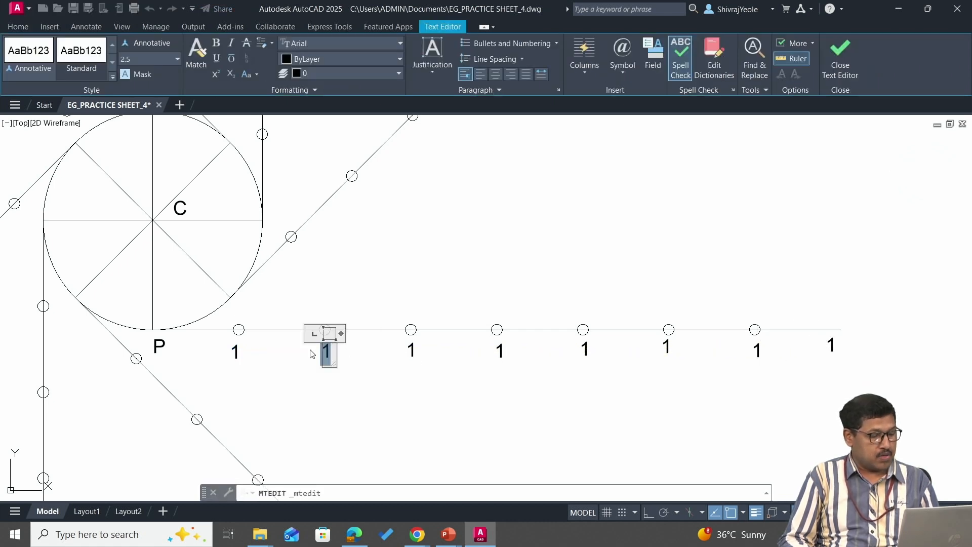
type("2")
left_click(411, 357)
left_click(411, 349)
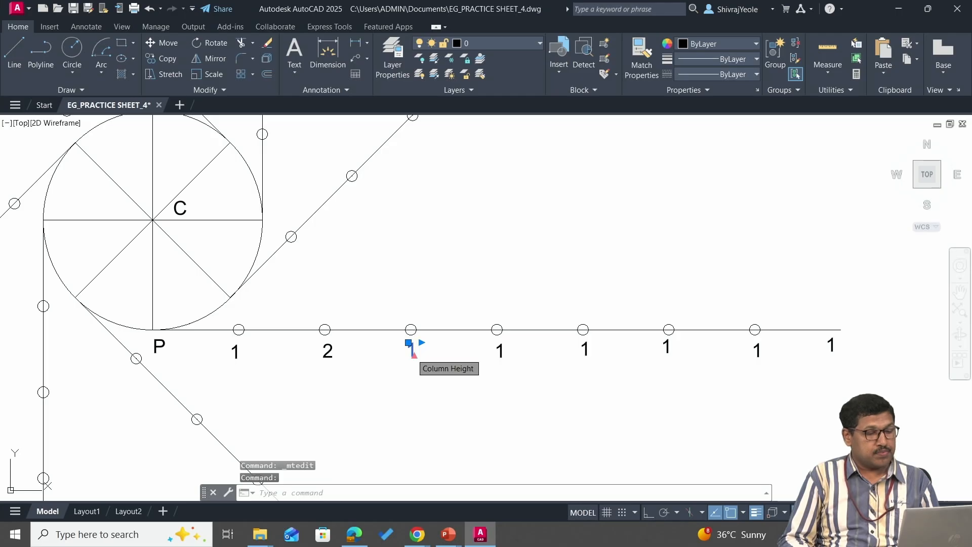
double_click(412, 350)
left_click(516, 379)
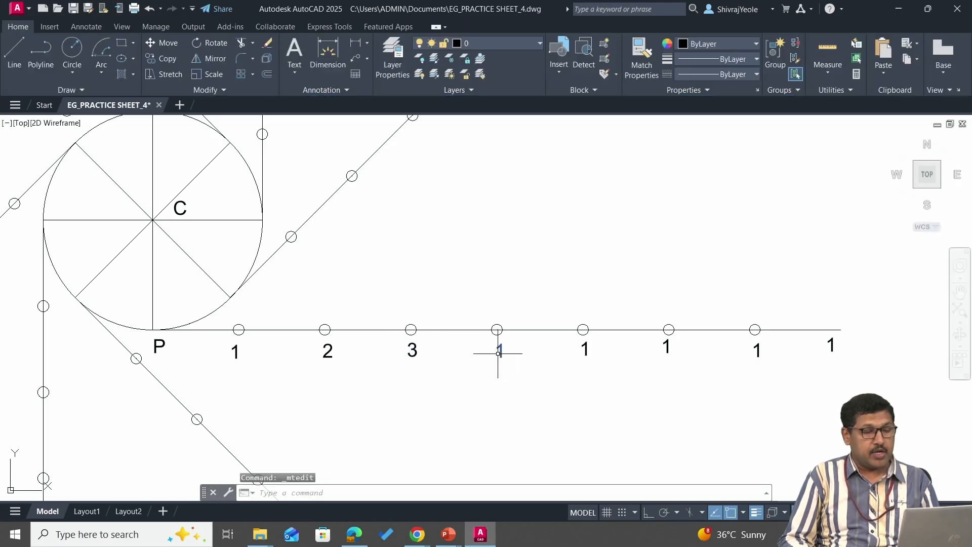
double_click(501, 352)
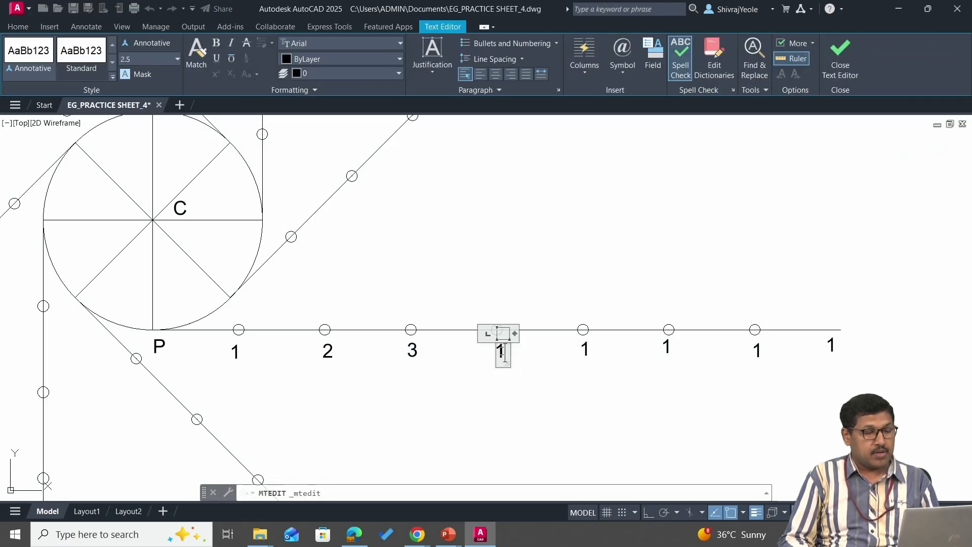
left_click(592, 395)
Step: Change the labels below the fifth, sixth and seventh division points of the horizontal tangent line to 5, 6 and 7
double_click(585, 348)
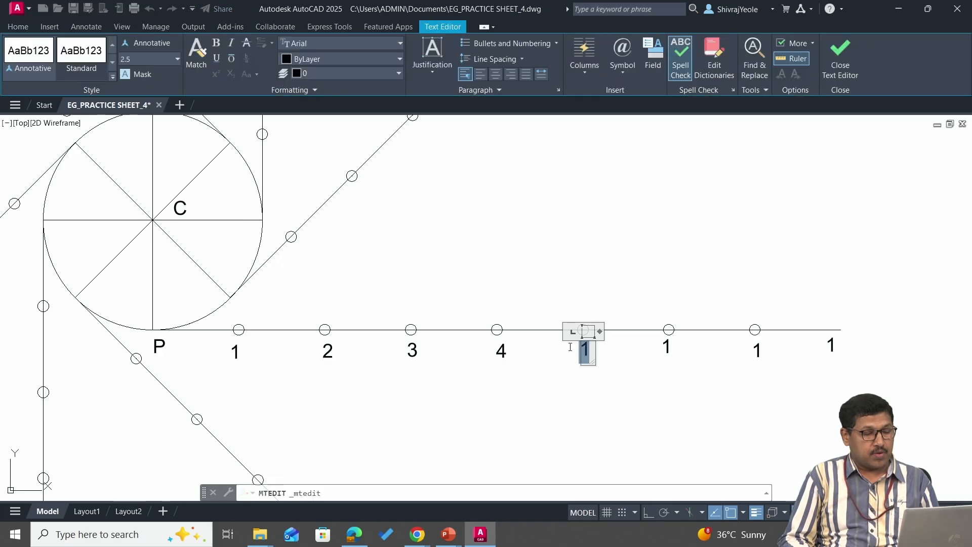
type("5")
left_click(665, 393)
double_click(667, 347)
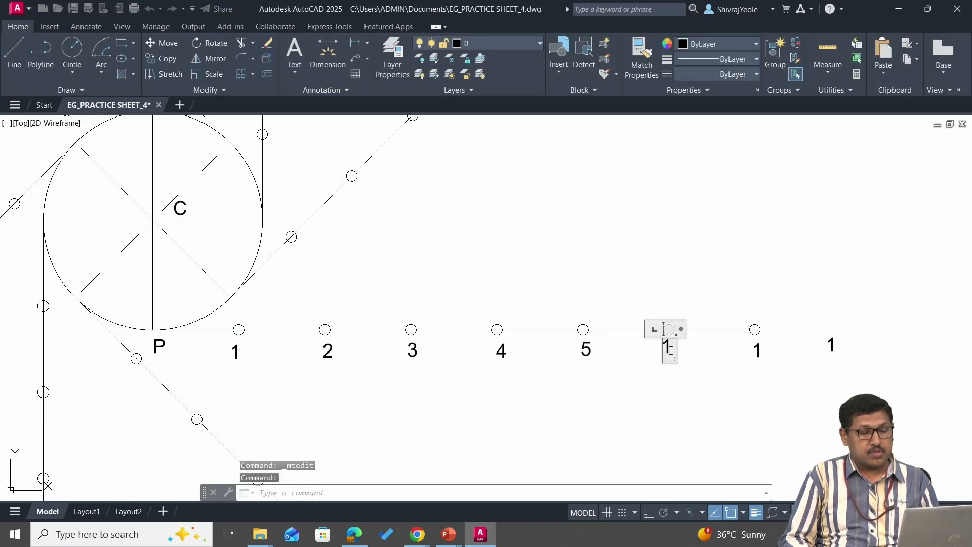
type("6")
left_click(748, 371)
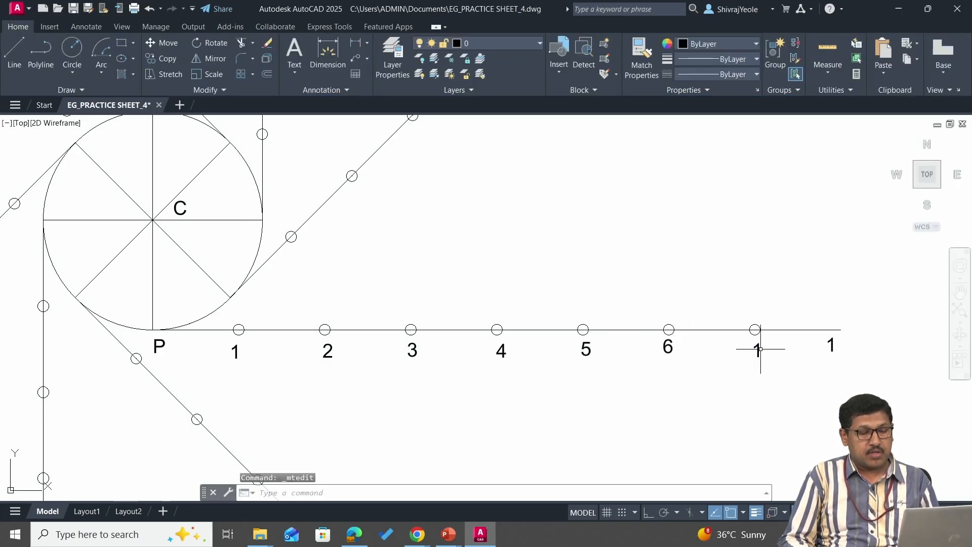
double_click(759, 350)
type("7")
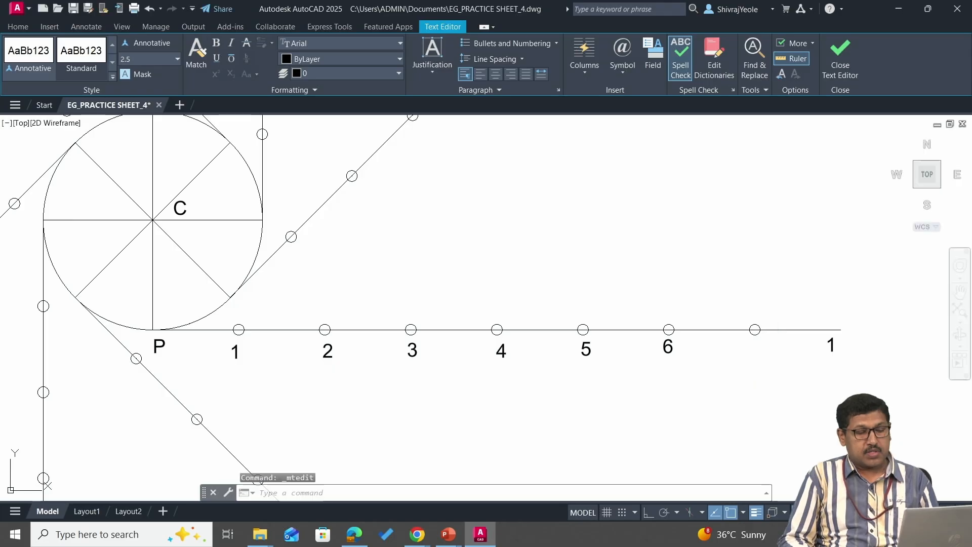
left_click(831, 335)
Step: Change the label at the right end of the horizontal tangent line to "8, A" and widen its text box to fit one line
double_click(832, 346)
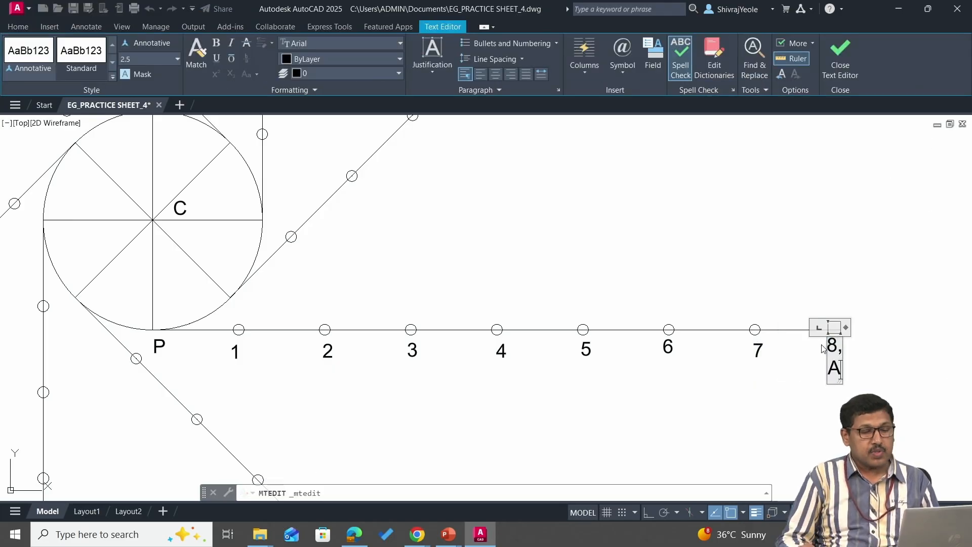
left_click_drag(846, 327, 874, 327)
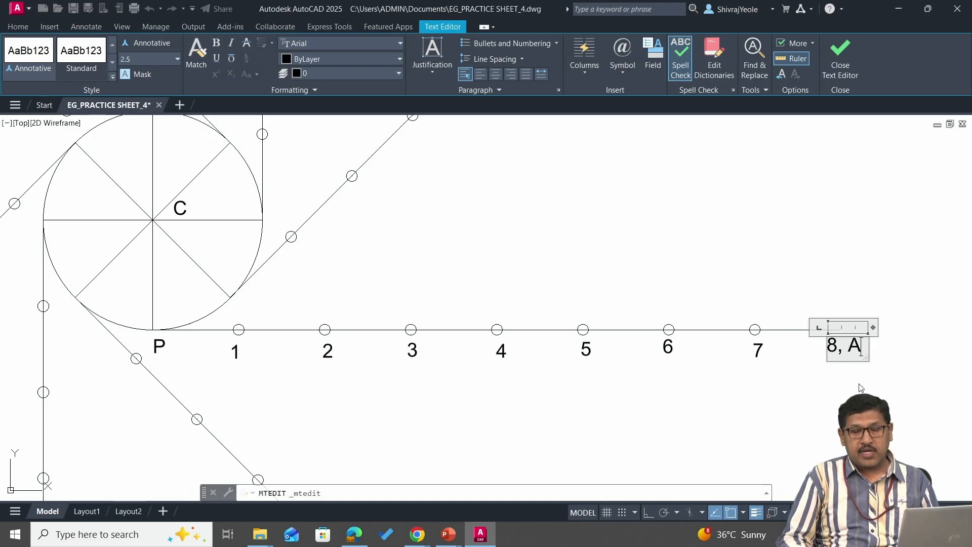
left_click(746, 416)
Step: Copy the label 1 from the horizontal tangent line to just outside the circle at each of its seven division points other than P
mouse_move(412, 369)
middle_mouse_down()
mouse_move(549, 417)
mouse_move(552, 387)
middle_mouse_up()
scroll(551, 386, "down", 3)
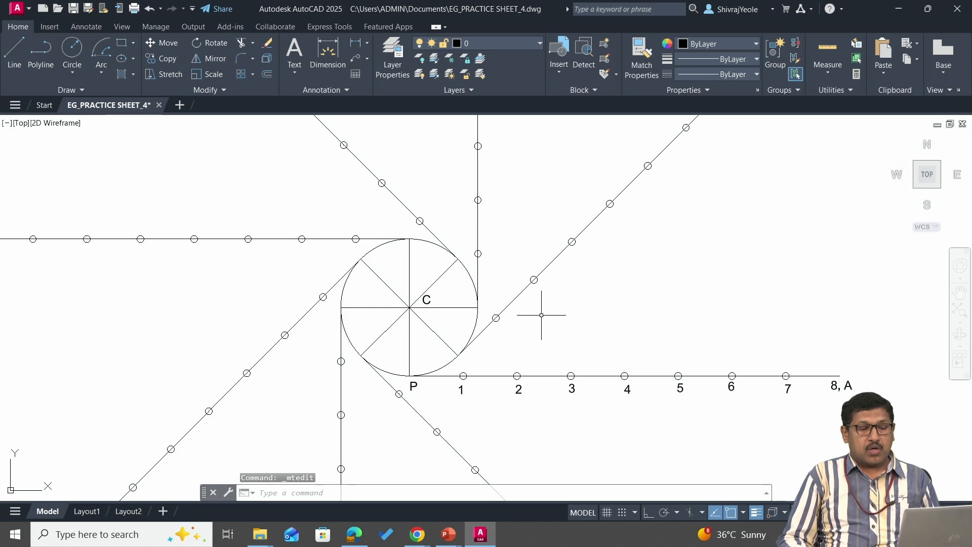
scroll(546, 318, "down", 2)
mouse_move(548, 325)
middle_mouse_down()
mouse_move(491, 236)
mouse_move(459, 275)
middle_mouse_up()
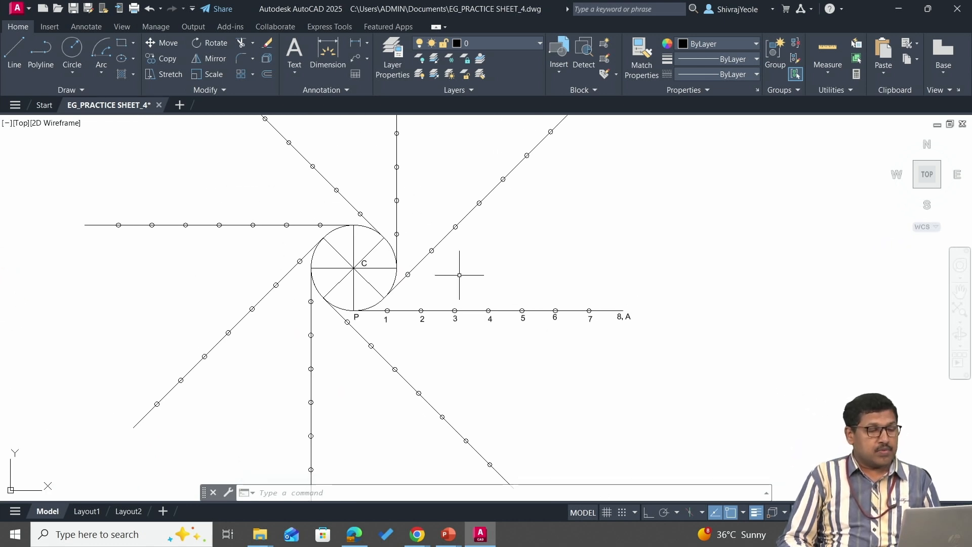
scroll(361, 317, "up", 2)
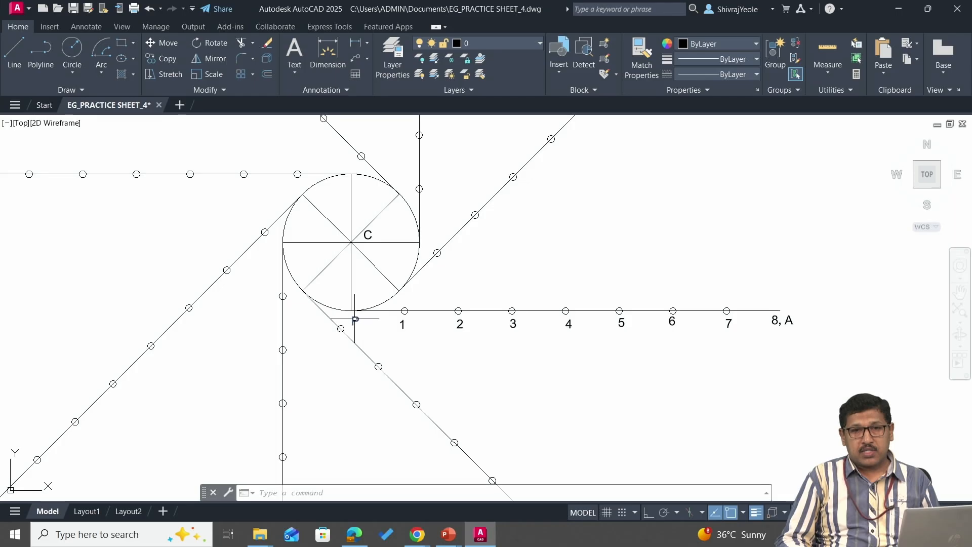
scroll(350, 322, "up", 2)
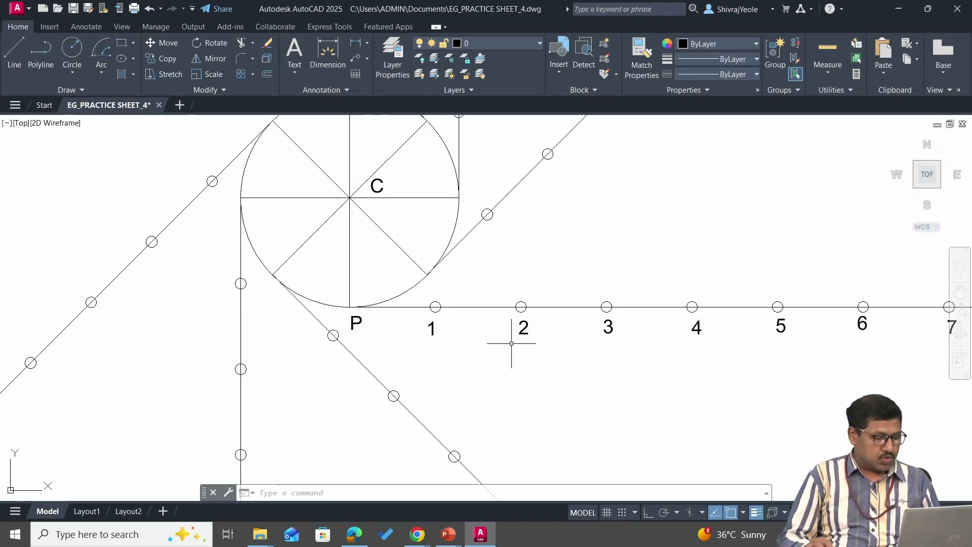
type("o")
key("Return")
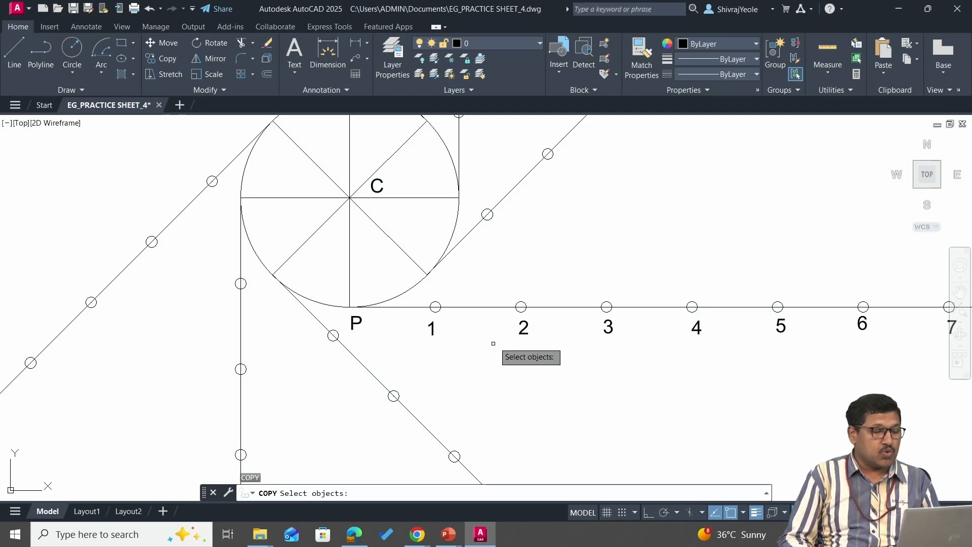
left_click(432, 327)
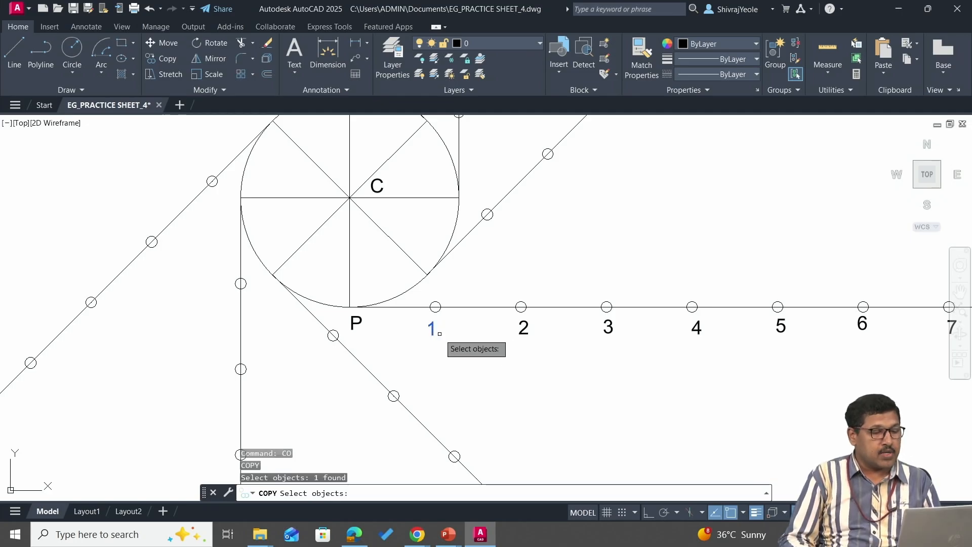
key("Return")
left_click(434, 331)
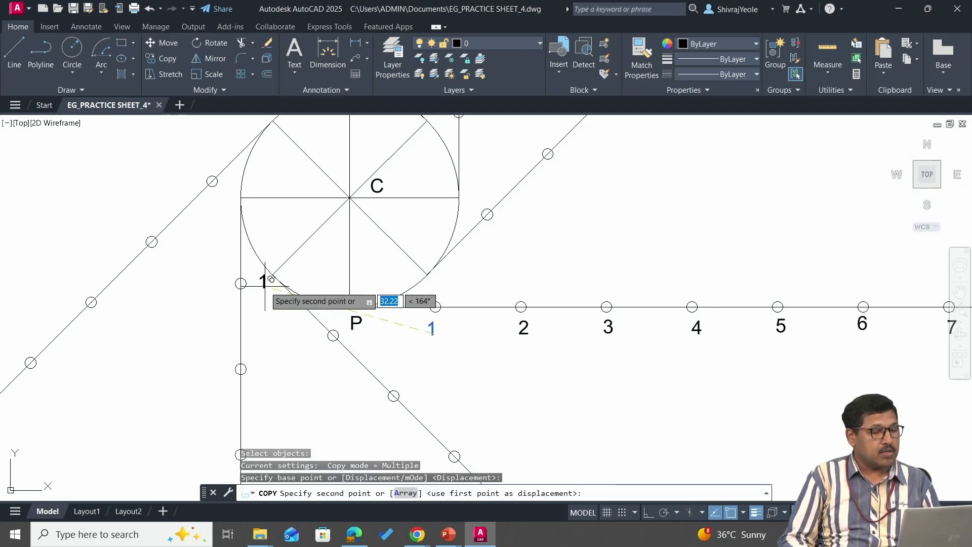
left_click(261, 282)
left_click(230, 201)
middle_click_drag(274, 160, 279, 281)
left_click(256, 236)
left_click(342, 198)
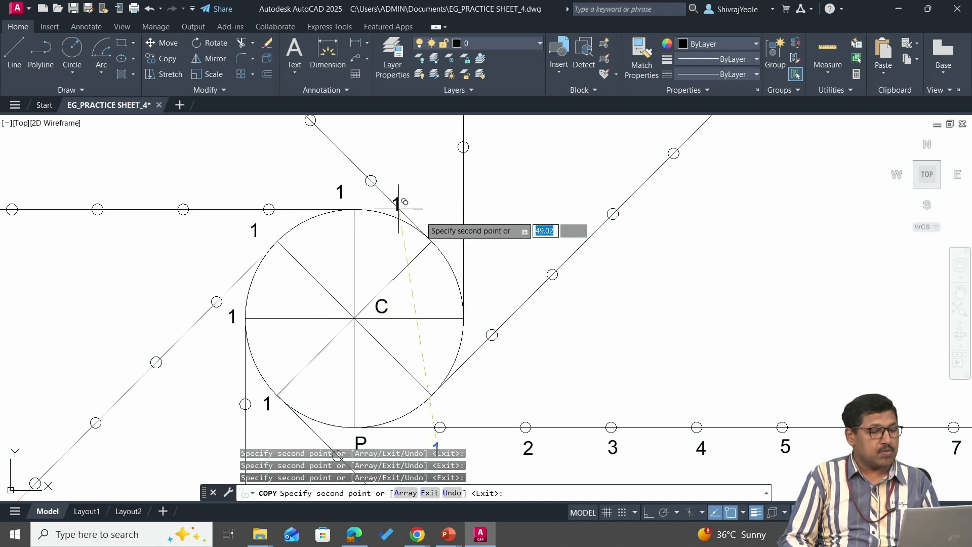
left_click(434, 228)
left_click(475, 309)
left_click(449, 405)
key("Escape")
Step: Going clockwise around the circle, change the labels at the left, upper-left and top division points to 2, 3 and 4
middle_click_drag(372, 389, 485, 279)
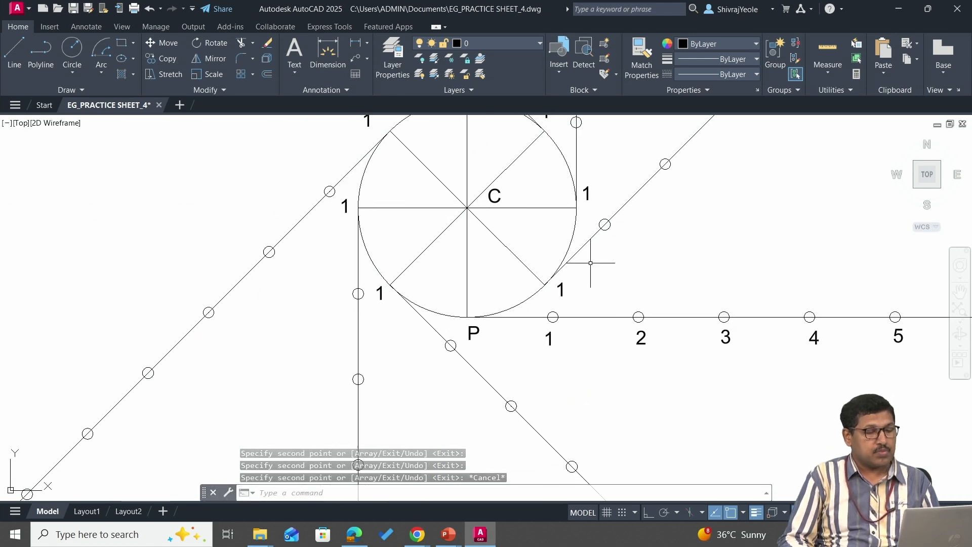
double_click(343, 205)
type("2")
left_click(339, 238)
middle_click_drag(367, 121, 367, 215)
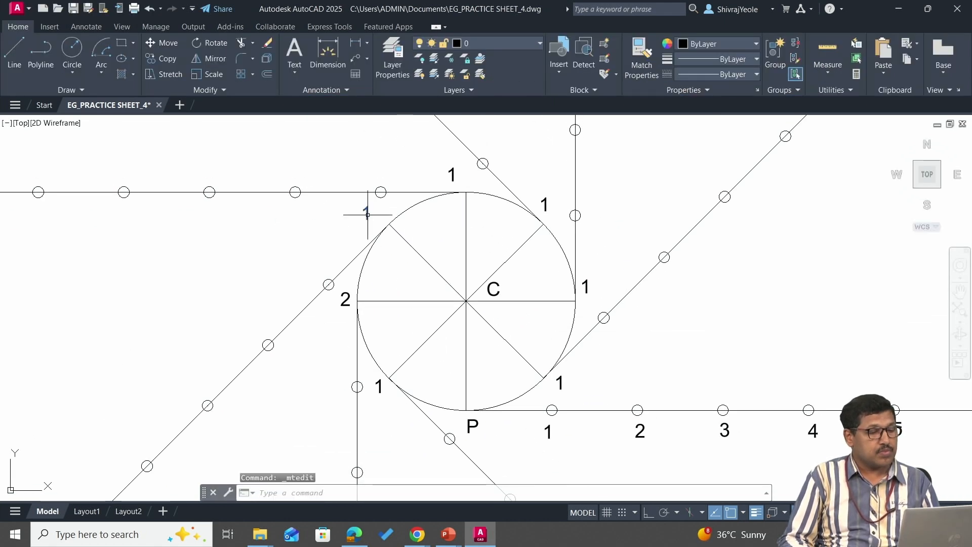
double_click(367, 215)
type("3")
left_click(375, 245)
double_click(453, 175)
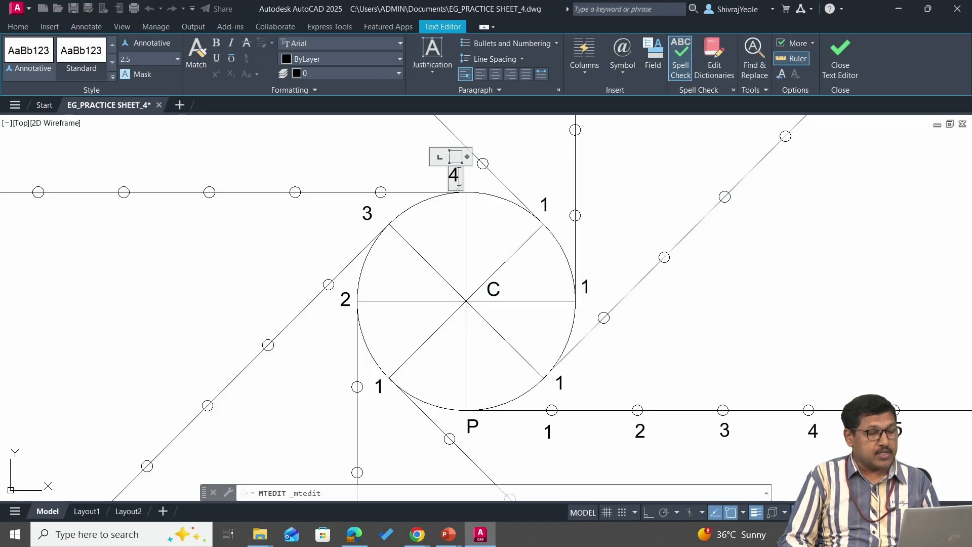
left_click(542, 207)
Step: Change the labels at the circle's upper-right, right and lower-right division points to 5, 6' and 7'
double_click(545, 205)
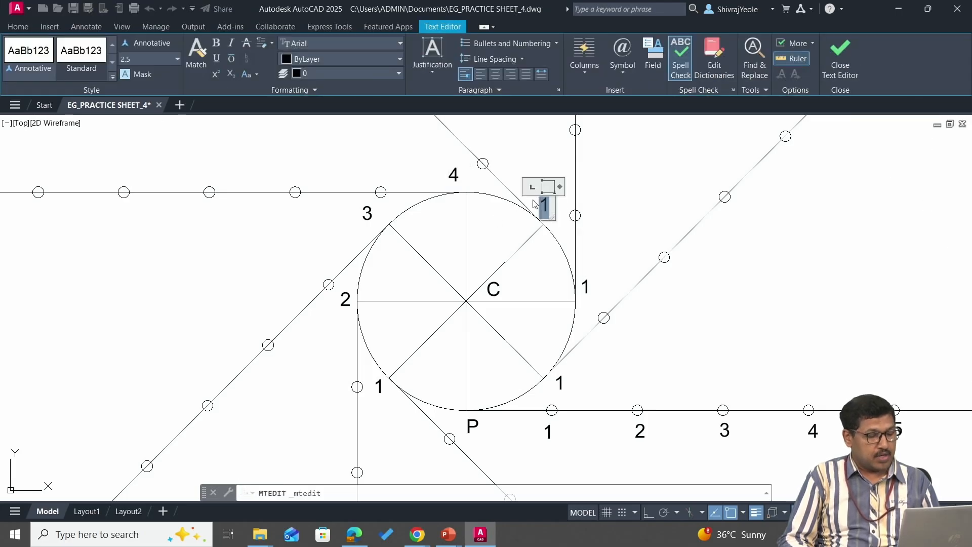
left_click(587, 287)
double_click(583, 286)
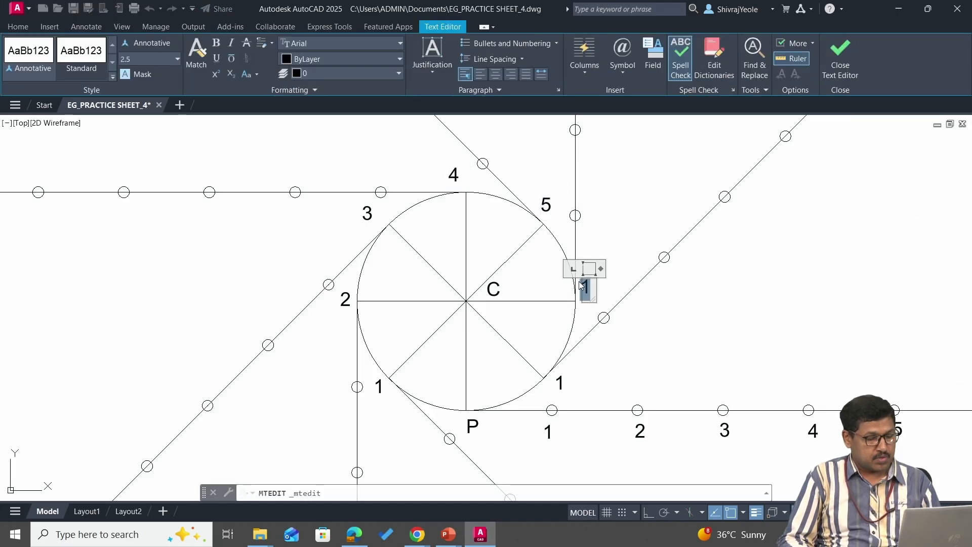
left_click(561, 379)
double_click(560, 381)
left_click_drag(564, 384, 544, 385)
type("7'")
left_click(477, 418)
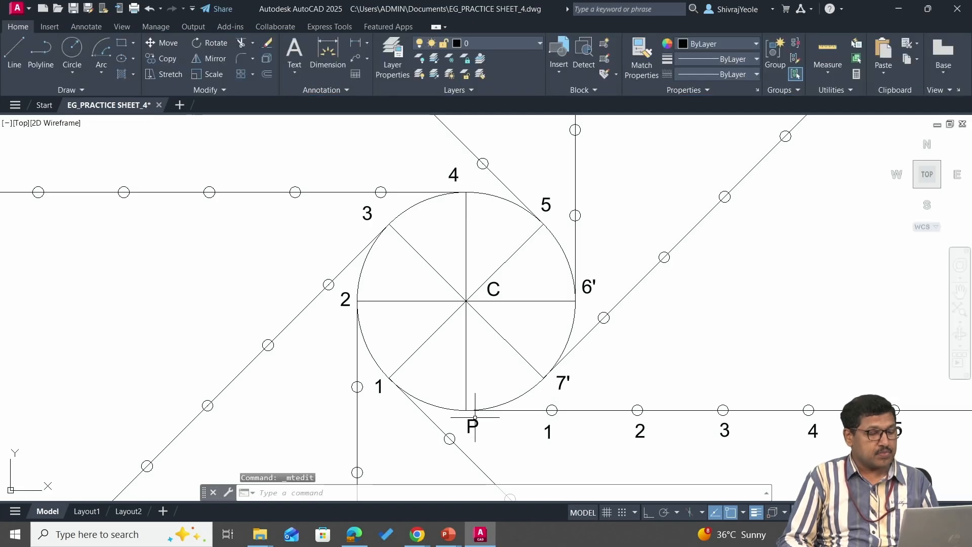
Step: Extend the label P at the circle's bottom quadrant point to "P, 8'"
double_click(477, 429)
type(", 8'")
left_click(380, 386)
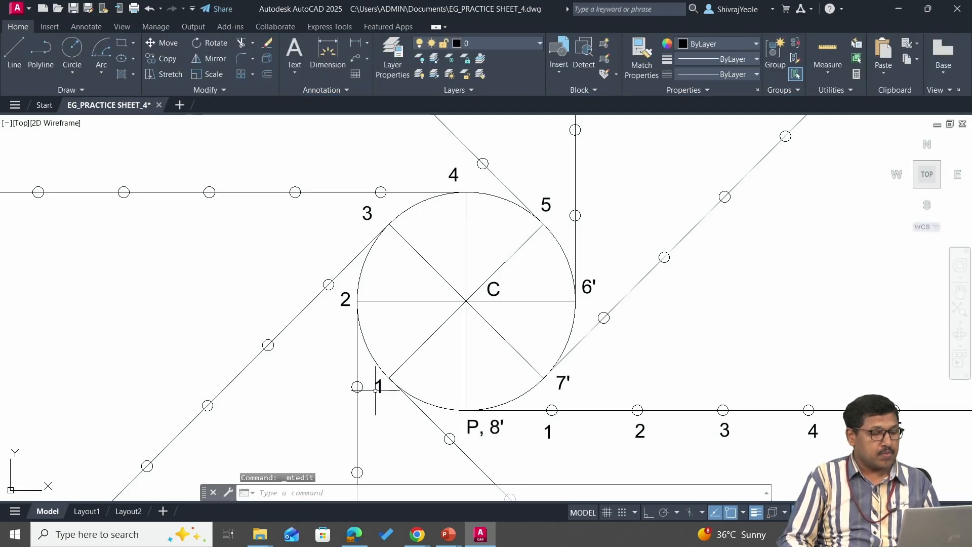
Step: Add a prime mark to the labels at the circle's lower-left and left division points, making them 1' and 2'
double_click(382, 387)
type("'")
left_click(343, 300)
double_click(343, 300)
type("'")
left_click(369, 211)
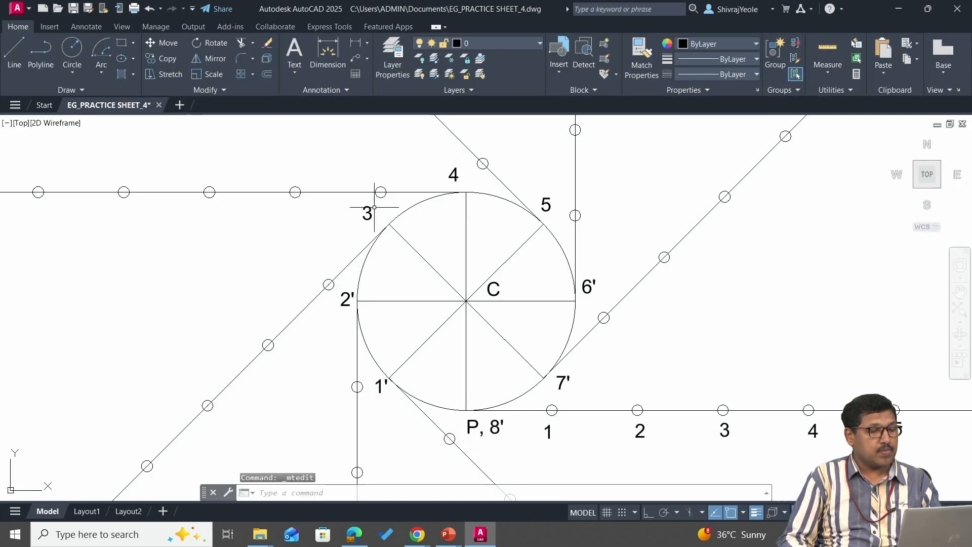
Step: Add a prime mark to the circle division labels 3, 4 and 5 so they read 3', 4' and 5'
double_click(368, 212)
type("'")
left_click(452, 174)
double_click(452, 174)
type("'")
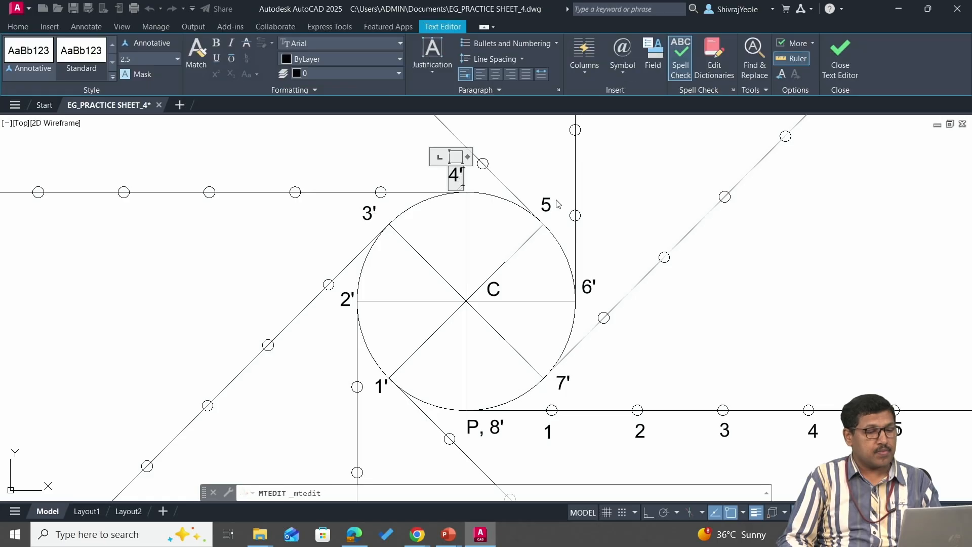
left_click(550, 204)
double_click(549, 204)
type("'")
left_click(529, 270)
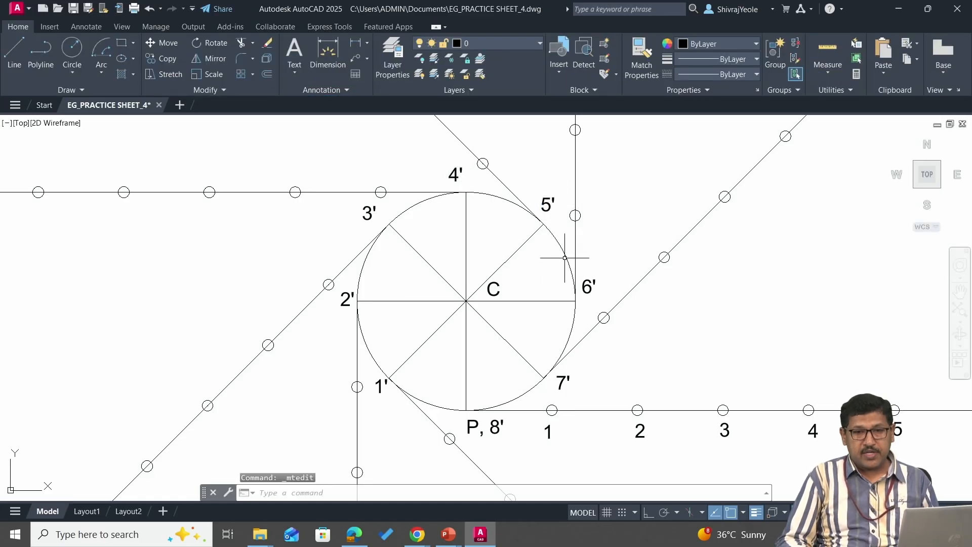
Step: Examine the division points on line PA and the matching points on the tangents drawn from 1', 2' and 3'
mouse_move(500, 305)
middle_mouse_down()
mouse_move(509, 278)
mouse_move(473, 209)
middle_mouse_up()
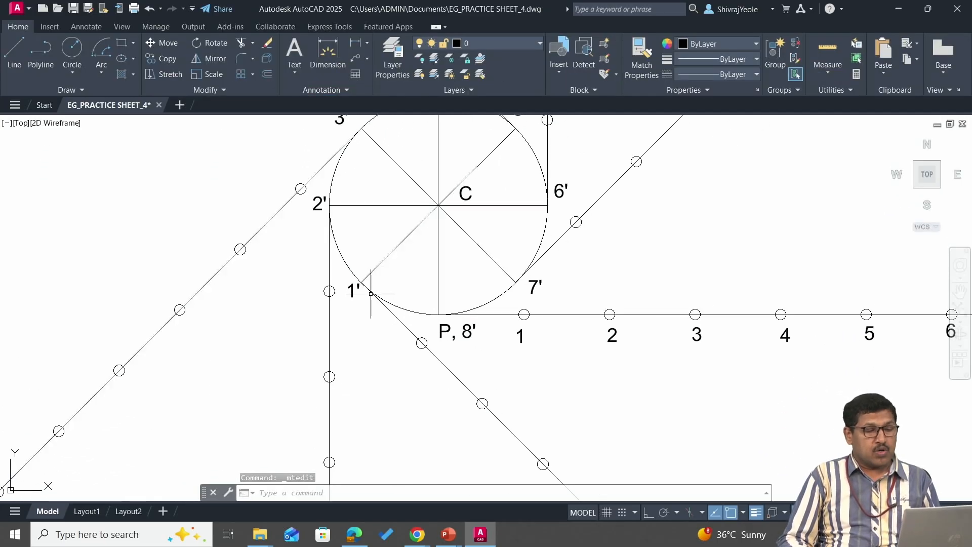
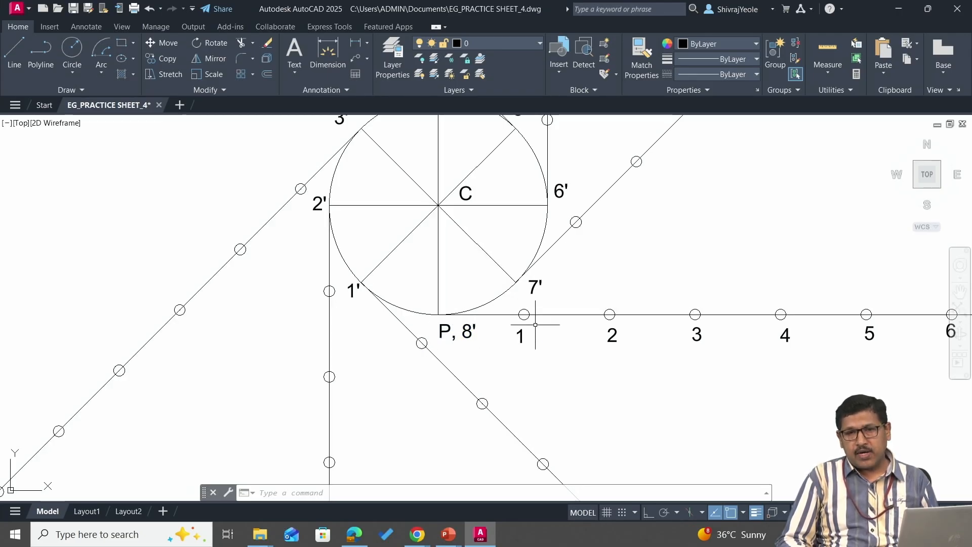
scroll(567, 336, "down", 2)
middle_click_drag(592, 335, 495, 337)
scroll(456, 338, "up", 3)
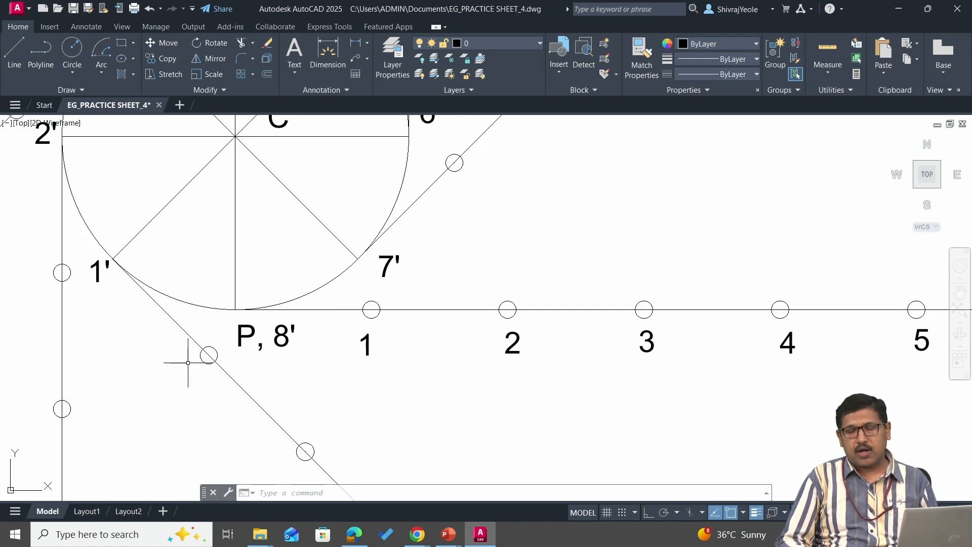
scroll(195, 358, "down", 2)
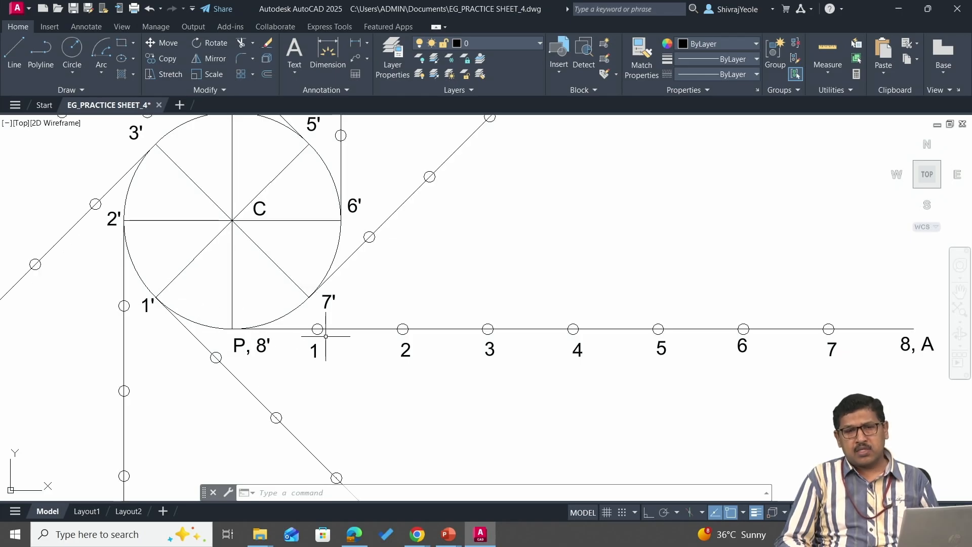
scroll(213, 372, "up", 4)
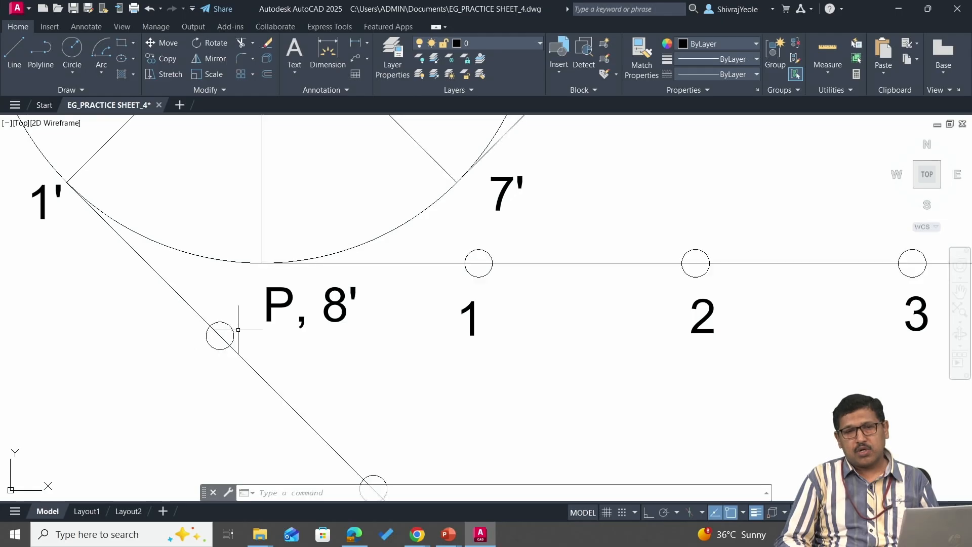
scroll(220, 332, "down", 2)
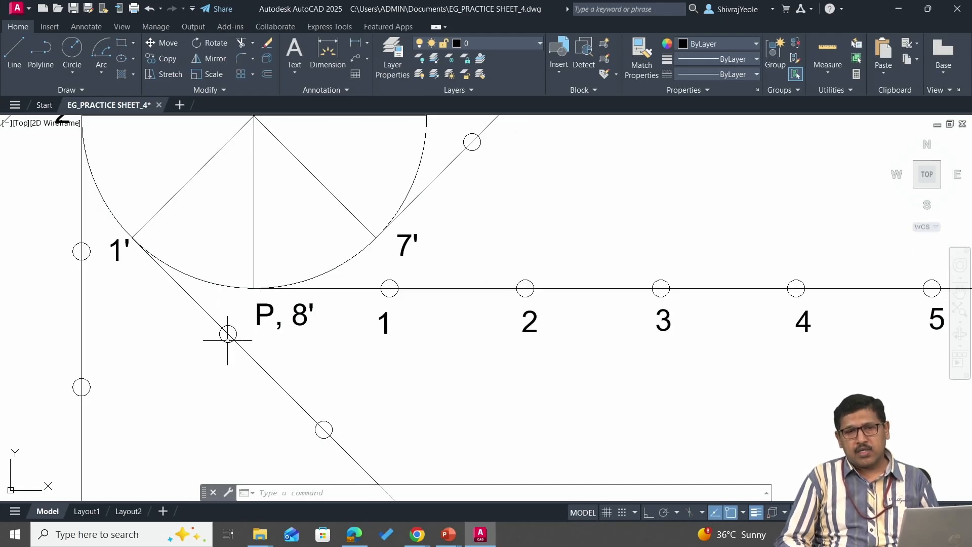
scroll(225, 332, "down", 2)
middle_click_drag(226, 332, 393, 386)
scroll(353, 301, "down", 2)
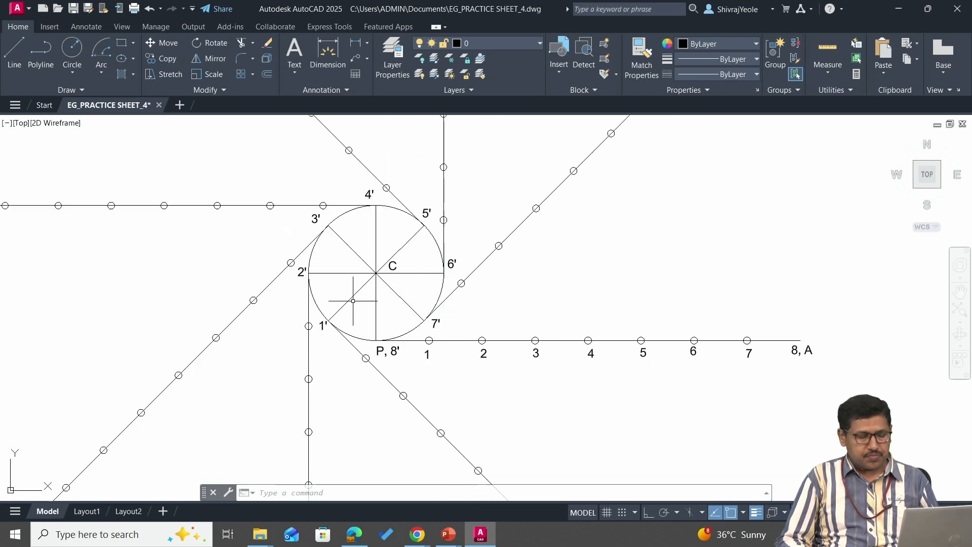
scroll(393, 349, "up", 4)
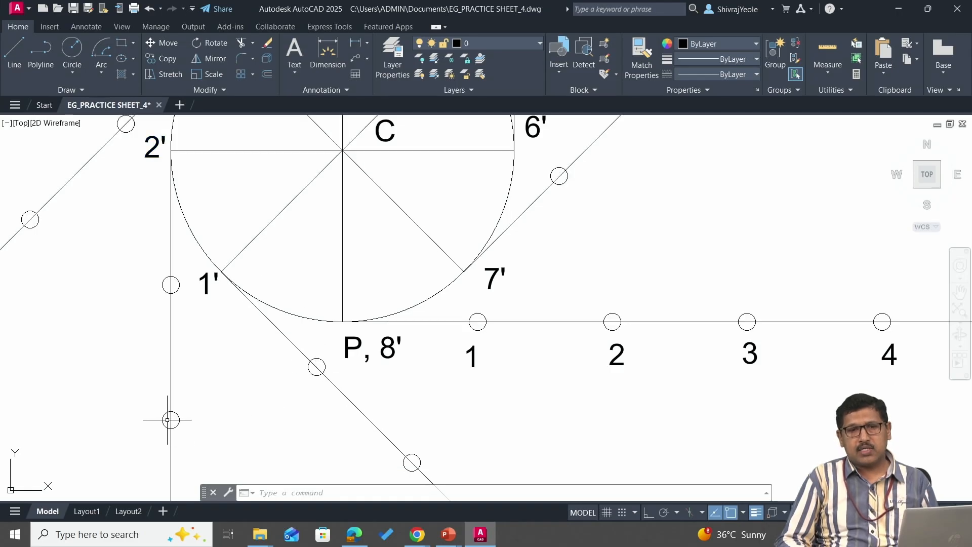
middle_click_drag(168, 420, 380, 404)
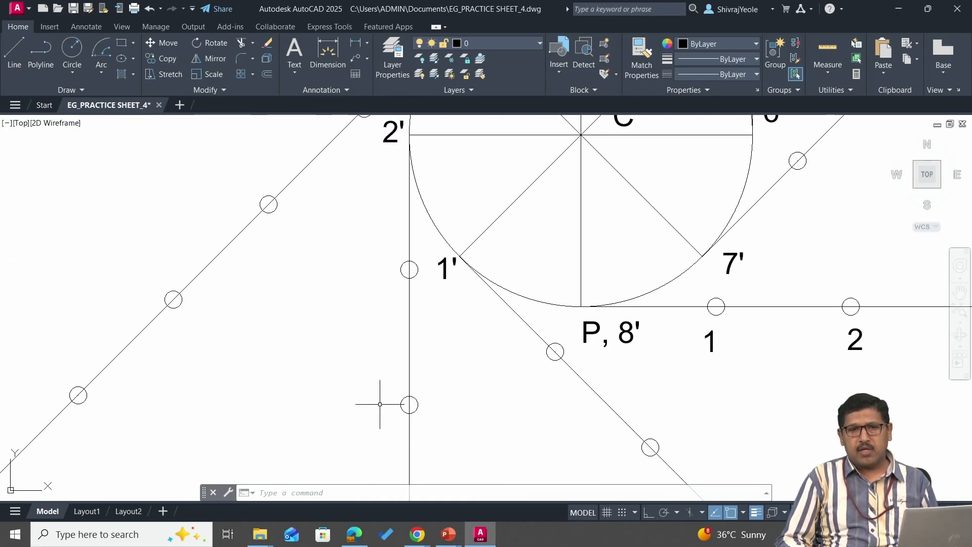
scroll(198, 363, "down", 2)
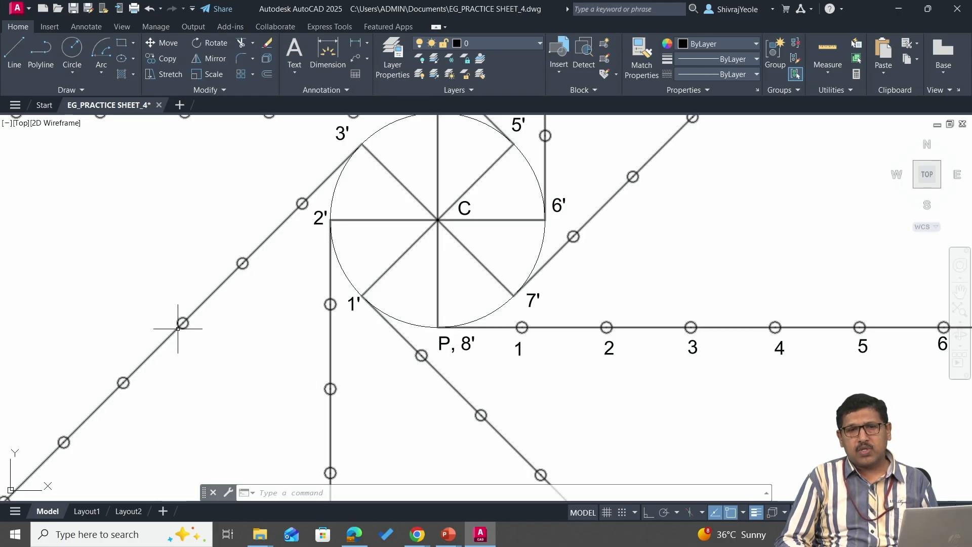
scroll(182, 326, "down", 2)
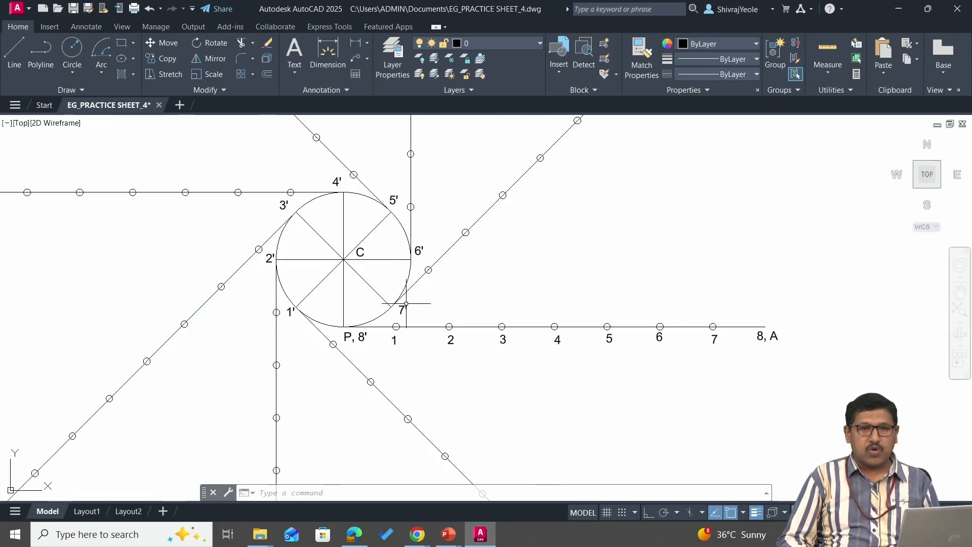
Step: Start a fit-point spline at point P, at the lower end of the circle's vertical radius
type("s")
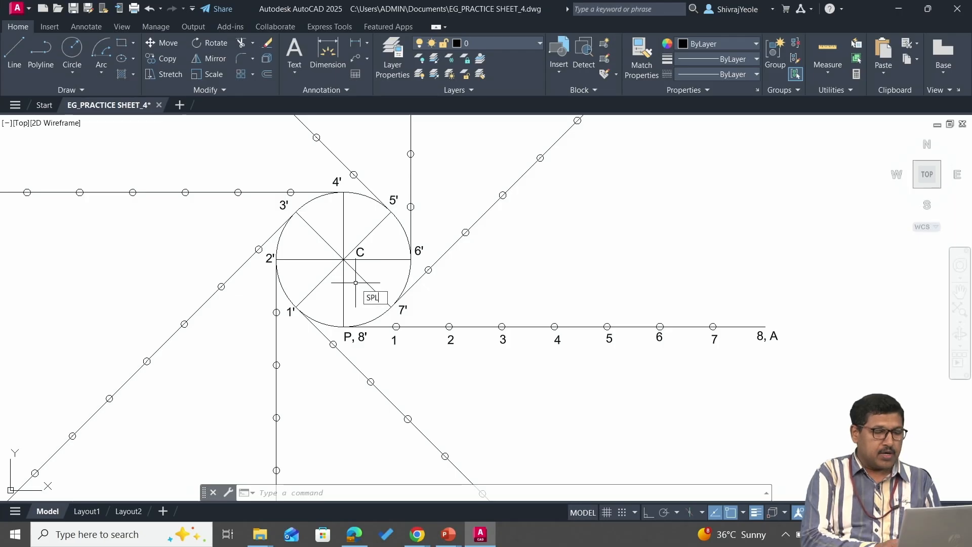
key("Return")
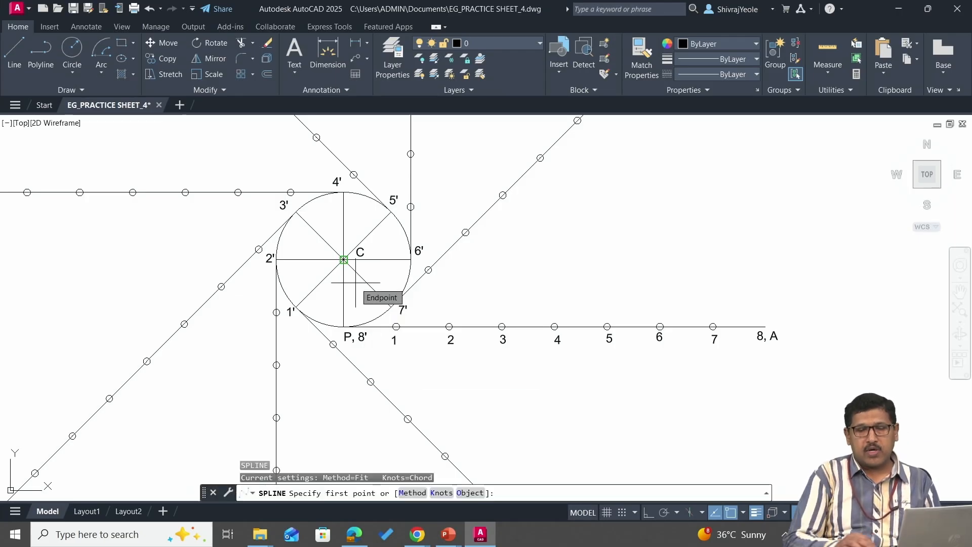
scroll(344, 327, "up", 6)
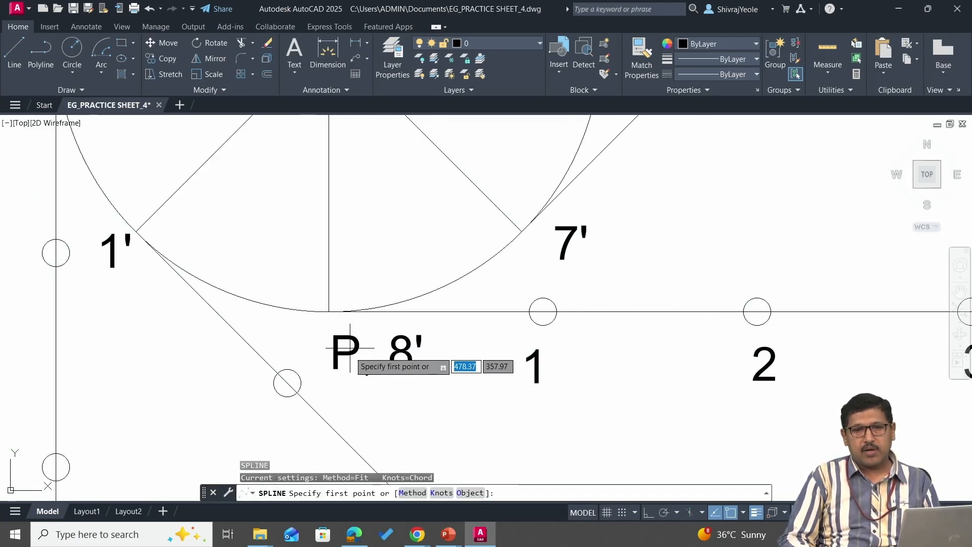
left_click(329, 311)
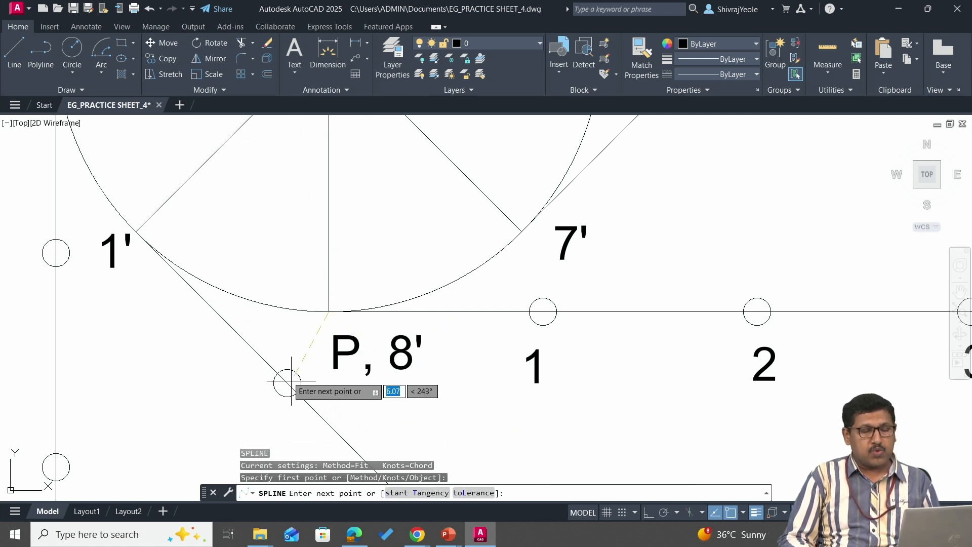
Step: Enable the Node object snap while the spline is in progress
scroll(290, 382, "down", 2)
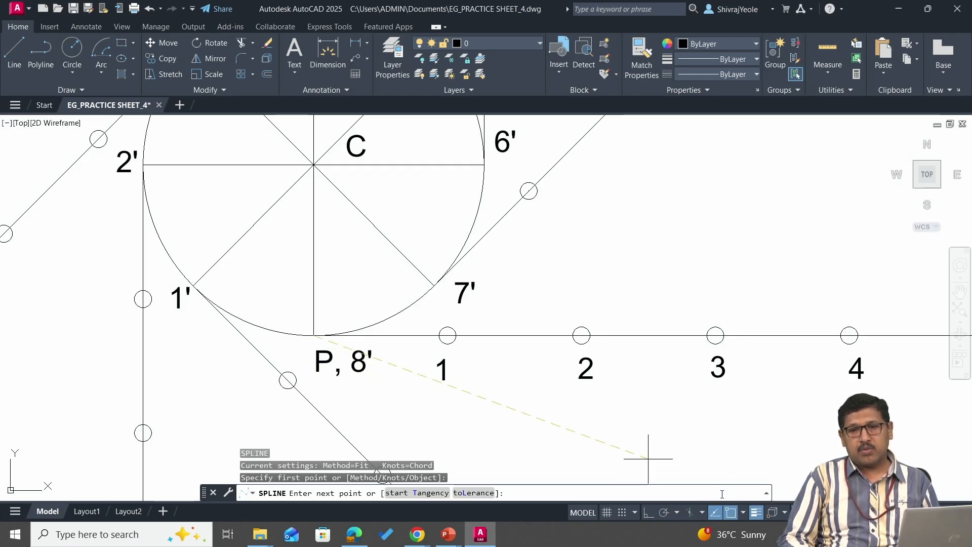
left_click(744, 516)
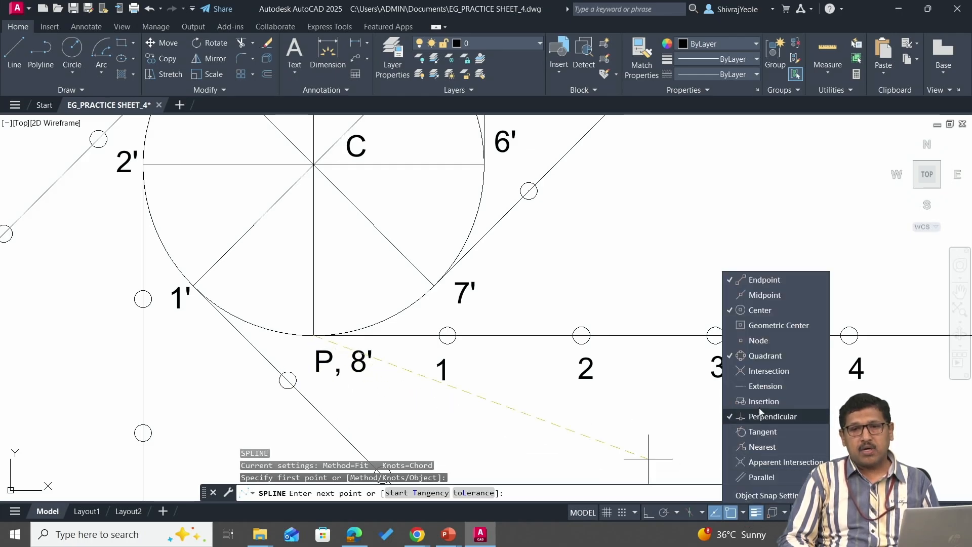
left_click(730, 338)
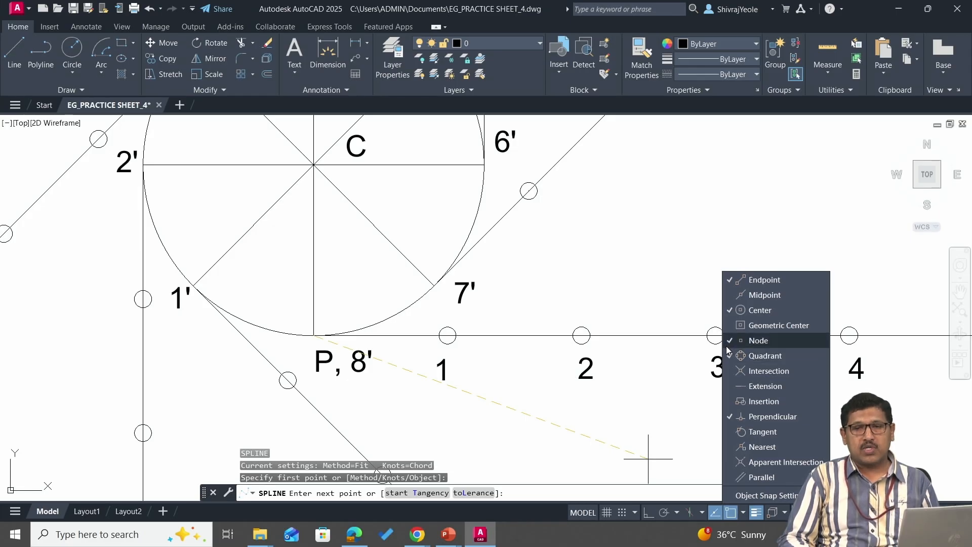
left_click(420, 411)
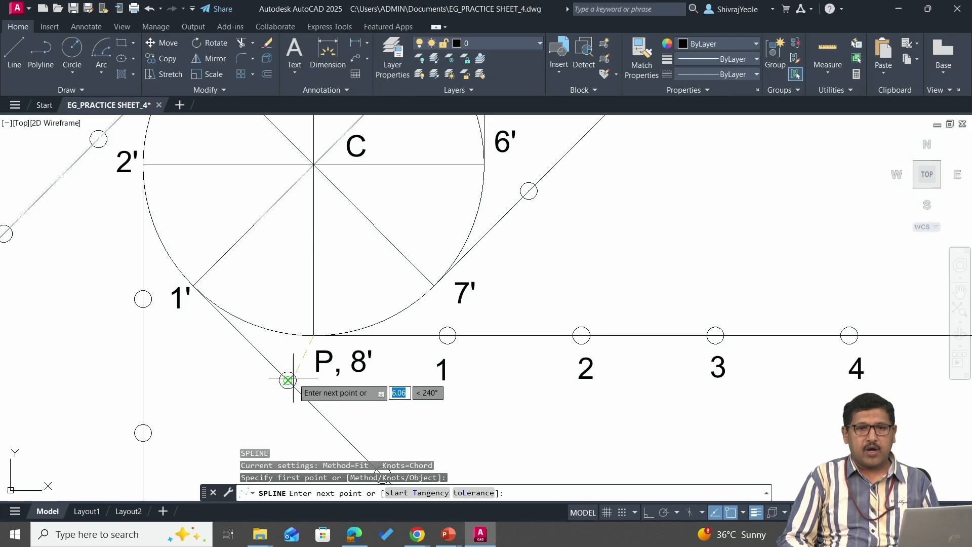
Step: Continue the spline through the first division point on the tangent from 1' and the second on the tangent from 2'
scroll(288, 379, "up", 2)
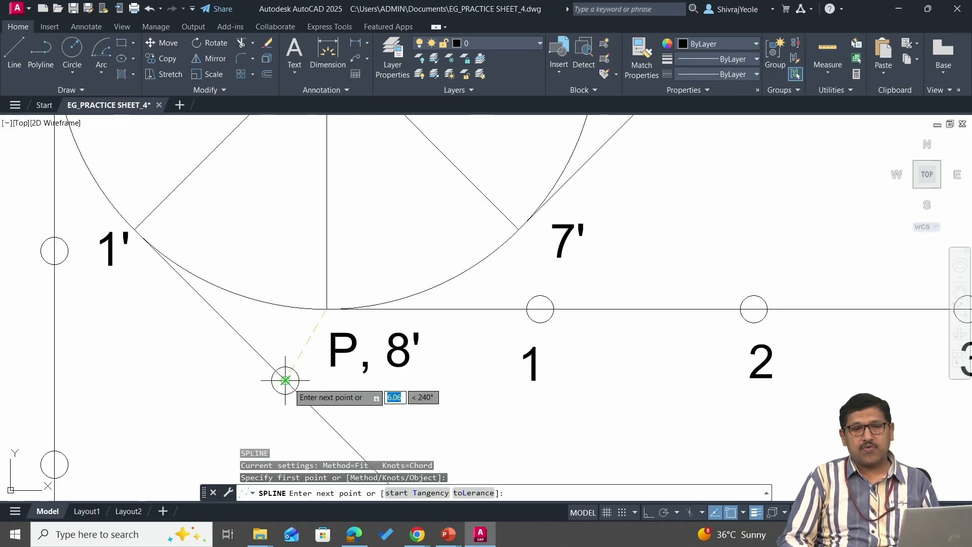
left_click(286, 380)
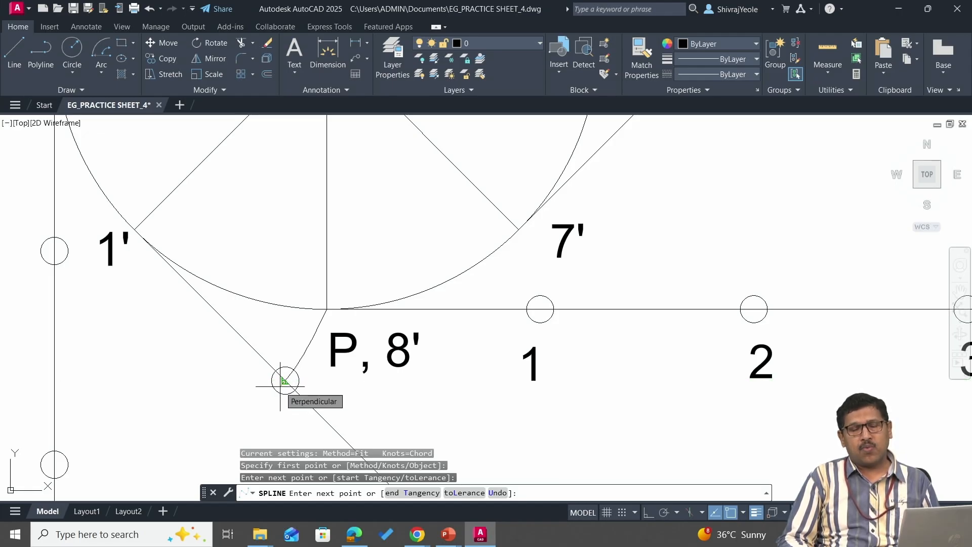
scroll(282, 384, "down", 2)
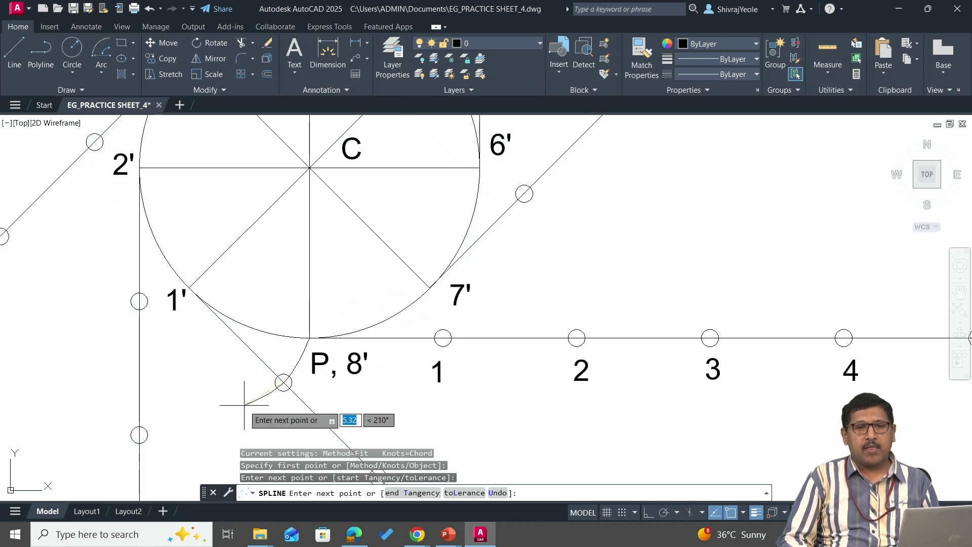
mouse_move(222, 405)
middle_mouse_down()
mouse_move(393, 356)
mouse_move(445, 331)
middle_mouse_up()
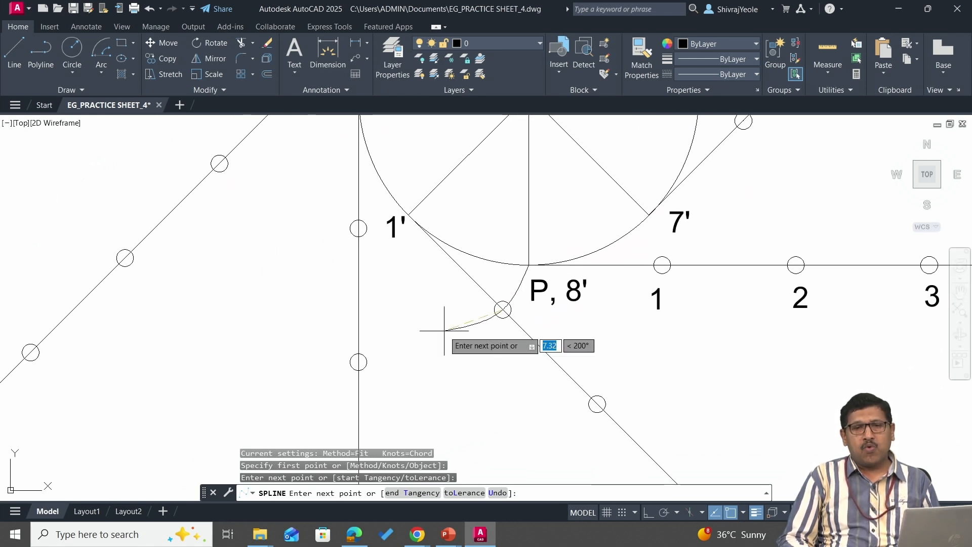
left_click(359, 362)
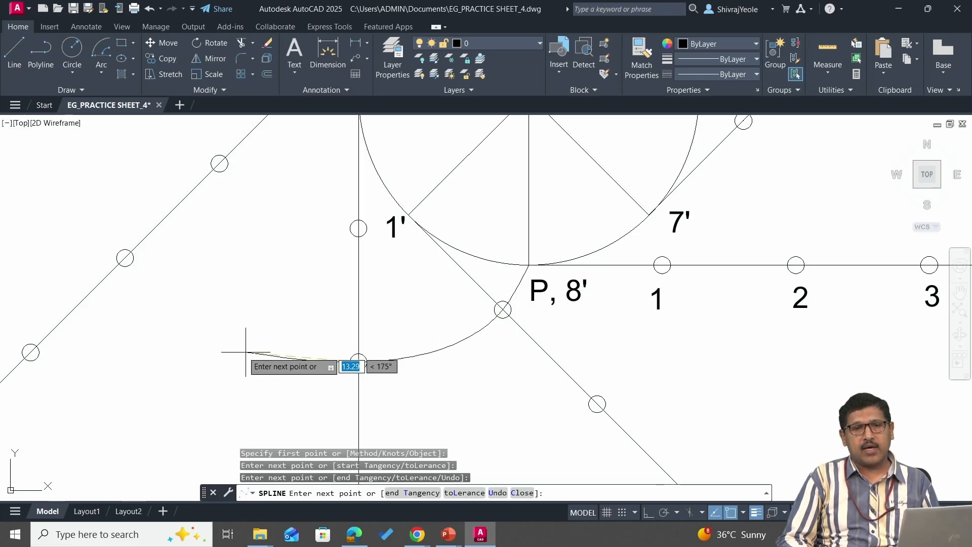
Step: Continue the spline through the third division point on the tangent from 3' and the fourth on the tangent from 4'
mouse_move(223, 339)
middle_mouse_down()
mouse_move(247, 354)
mouse_move(367, 363)
middle_mouse_up()
scroll(367, 362, "down", 2)
scroll(367, 354, "down", 2)
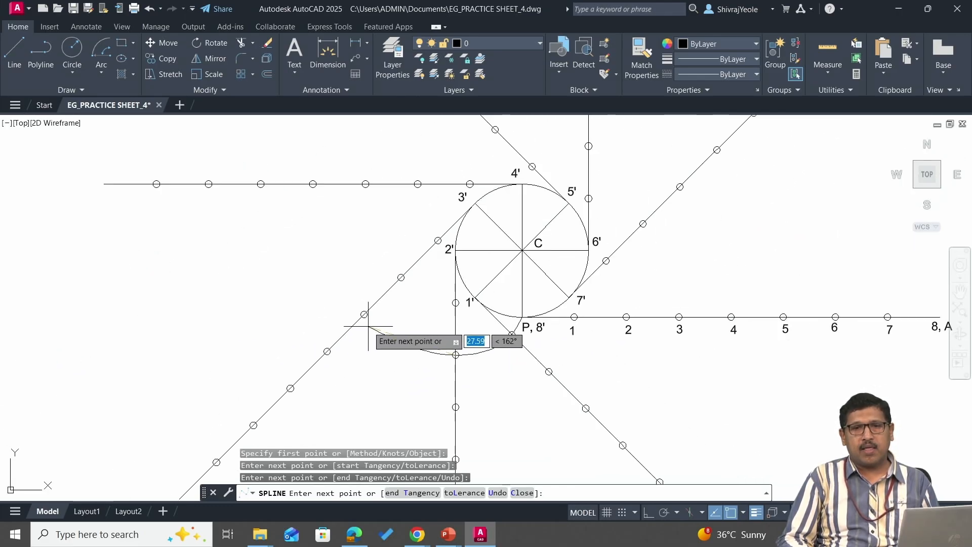
left_click(364, 314)
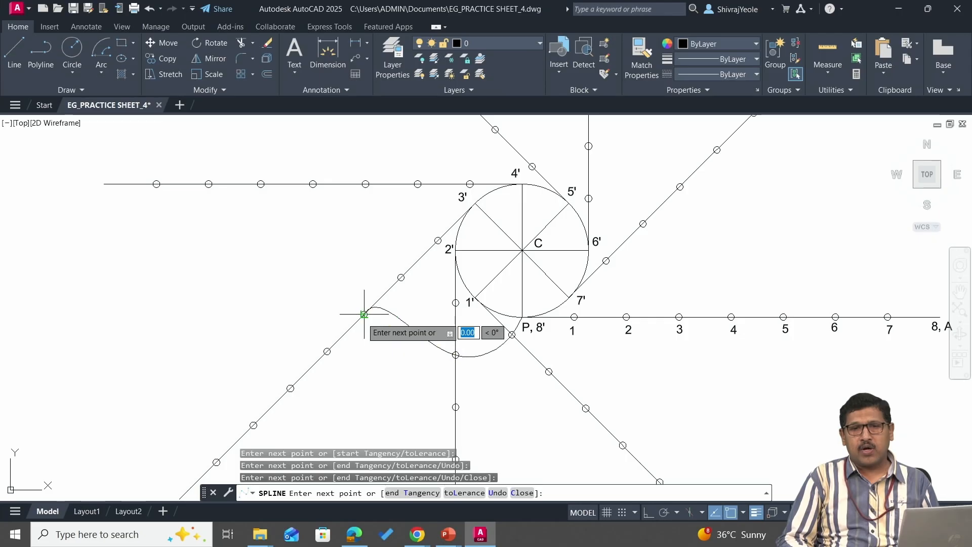
left_click(307, 180)
Step: Continue the spline through the fifth, sixth and seventh division points on the tangents from 5', 6' and 7', ending at point A
middle_click_drag(387, 151, 286, 353)
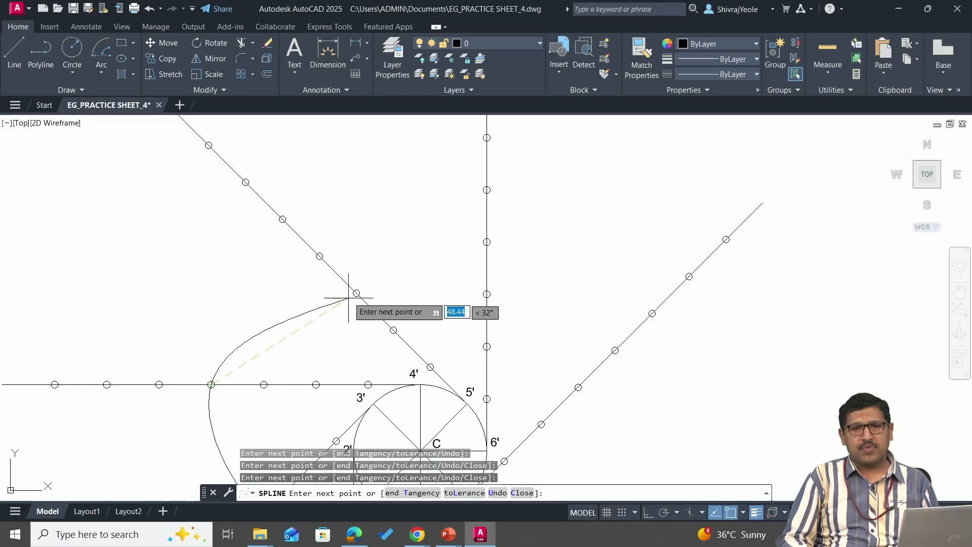
left_click(282, 219)
mouse_move(483, 200)
middle_mouse_down()
mouse_move(454, 198)
mouse_move(365, 250)
mouse_move(336, 311)
mouse_move(334, 294)
middle_mouse_up()
left_click(345, 265)
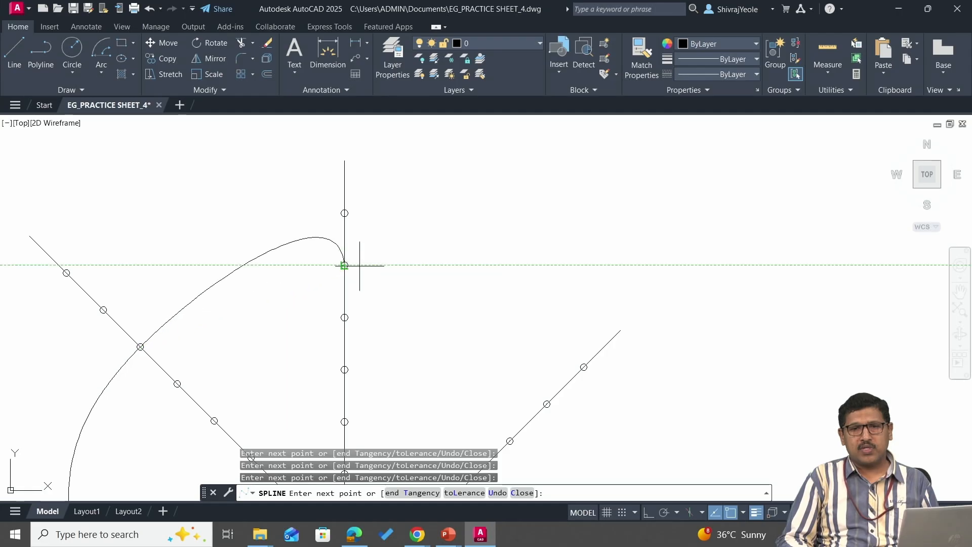
left_click(583, 365)
middle_click_drag(583, 366, 553, 137)
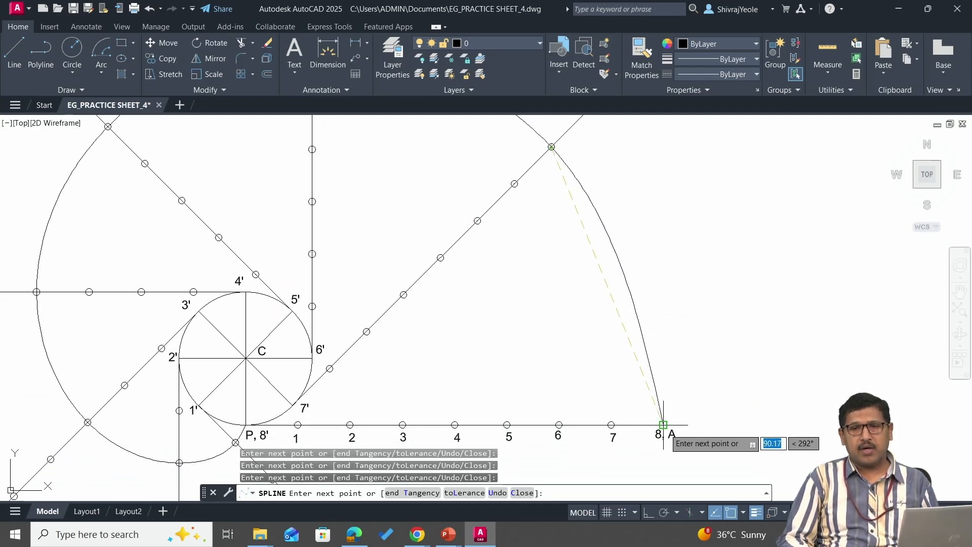
left_click(664, 424)
Step: Finish the spline at point A with the end Tangency option, directing the end tangent vertically downward with Ortho on
middle_click_drag(611, 427, 622, 292)
scroll(638, 374, "down", 4)
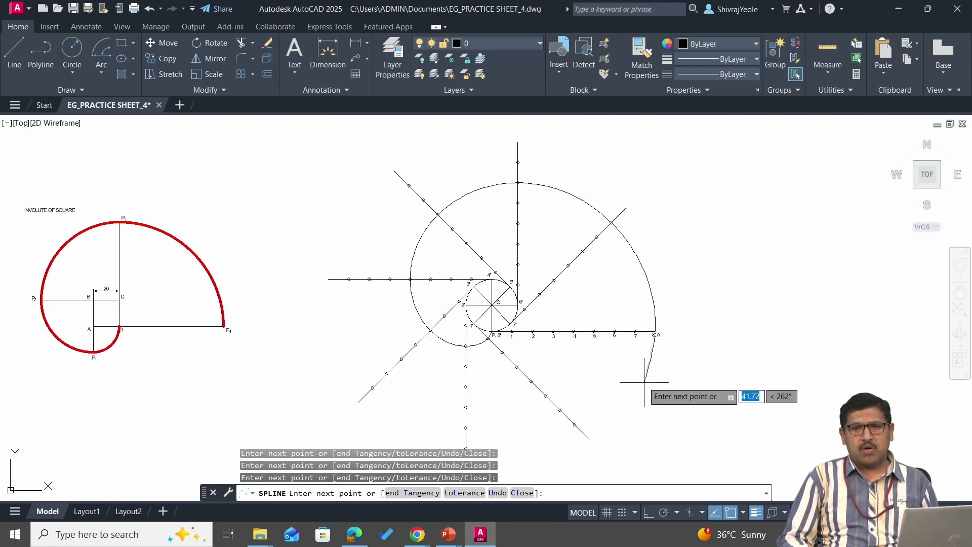
scroll(644, 362, "up", 4)
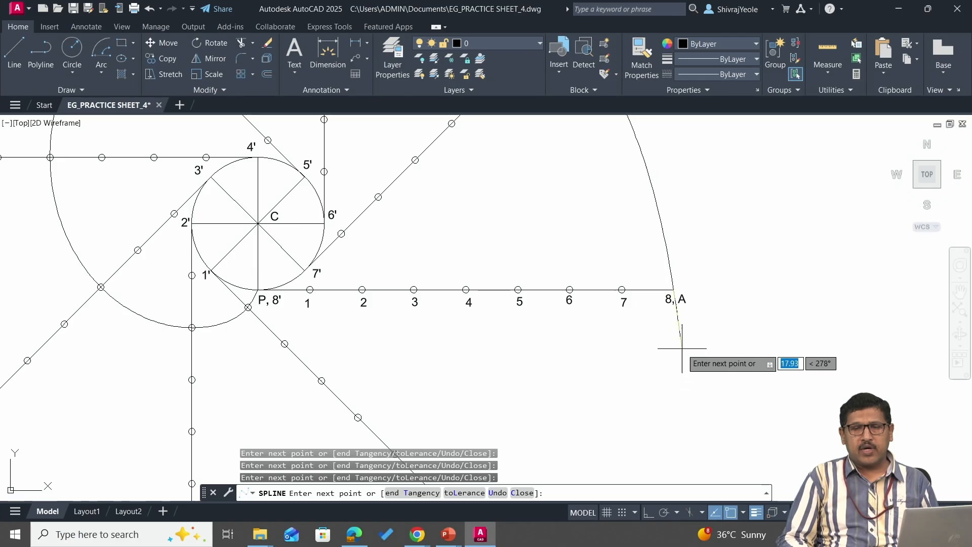
left_click(420, 494)
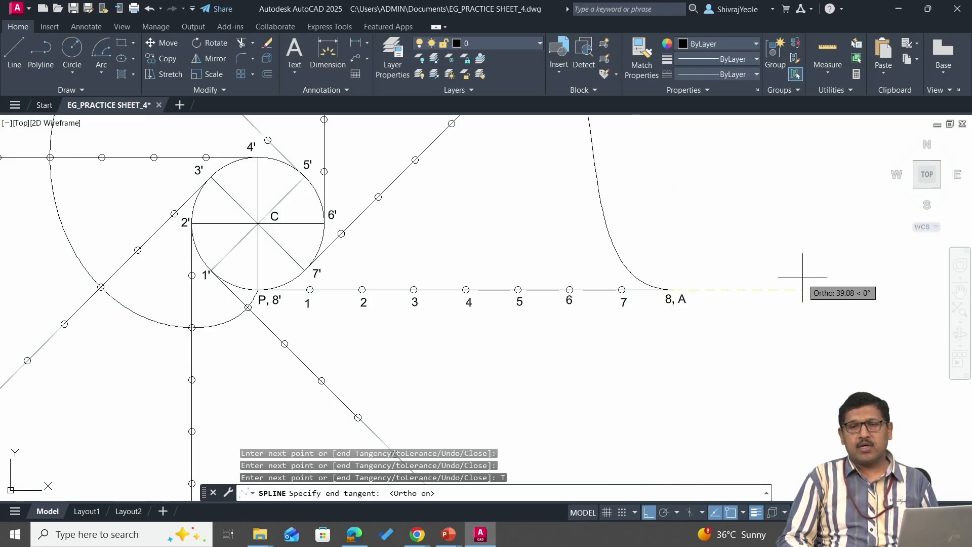
scroll(818, 286, "down", 2)
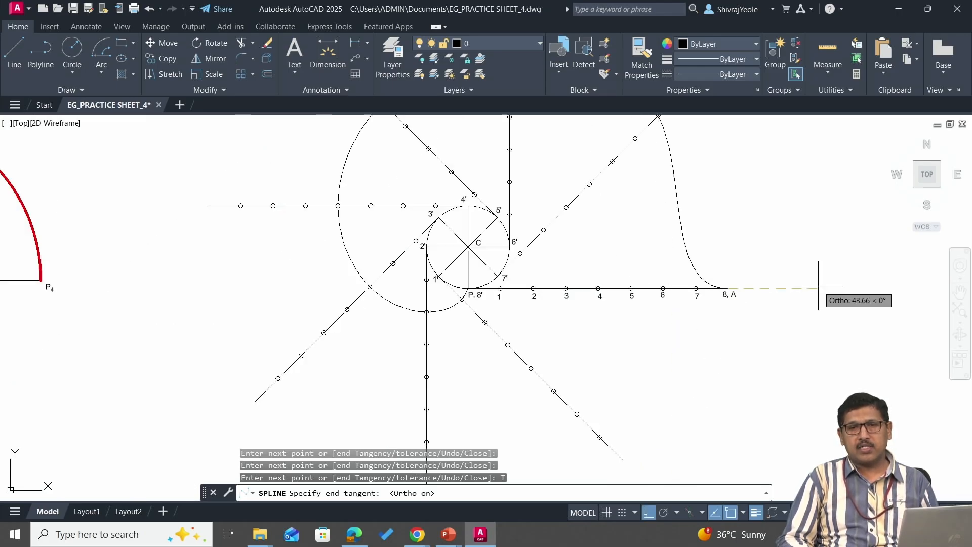
scroll(818, 285, "down", 2)
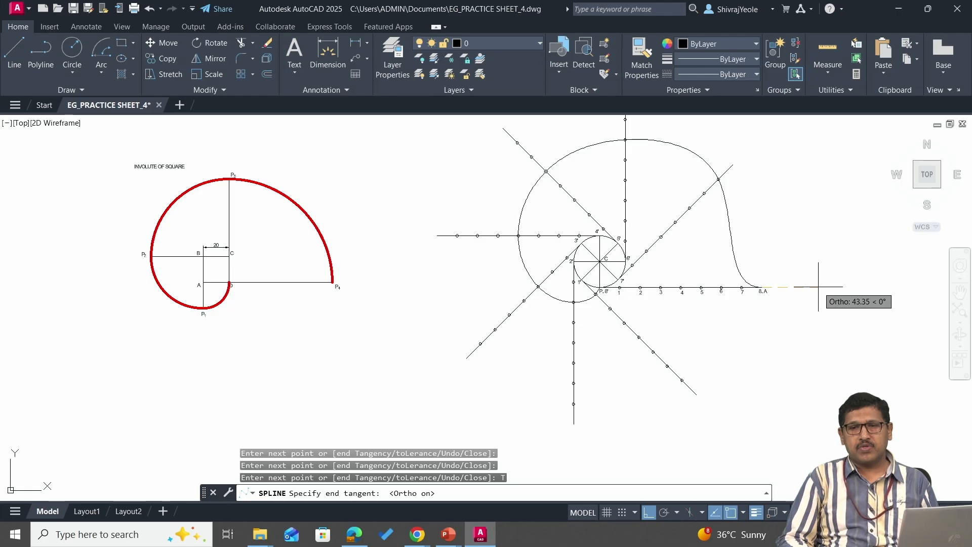
left_click(748, 358)
scroll(575, 401, "up", 2)
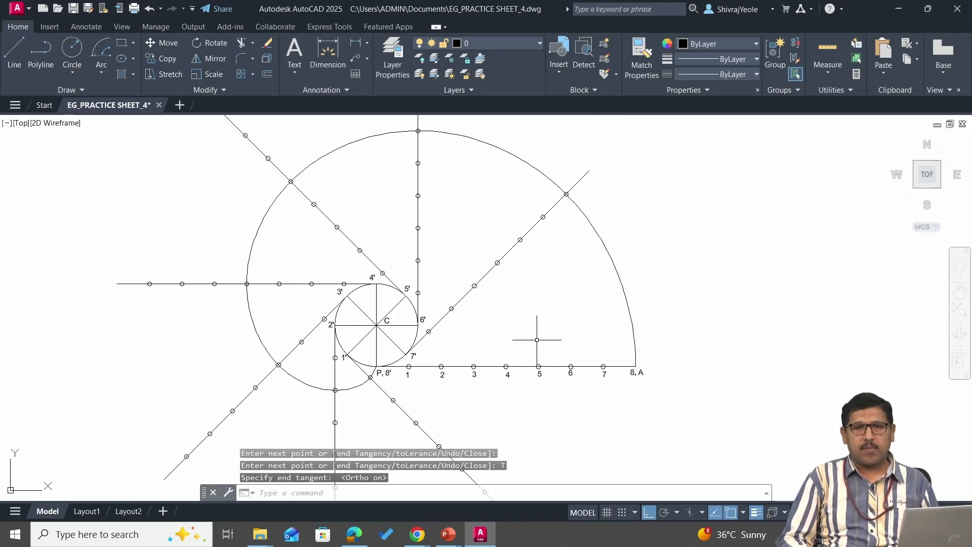
left_click(619, 280)
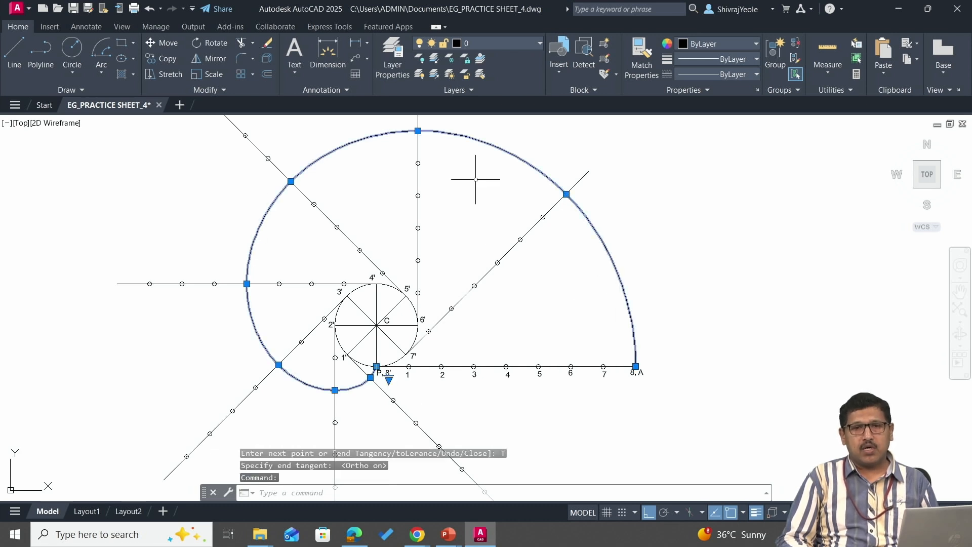
middle_click_drag(473, 311, 633, 269)
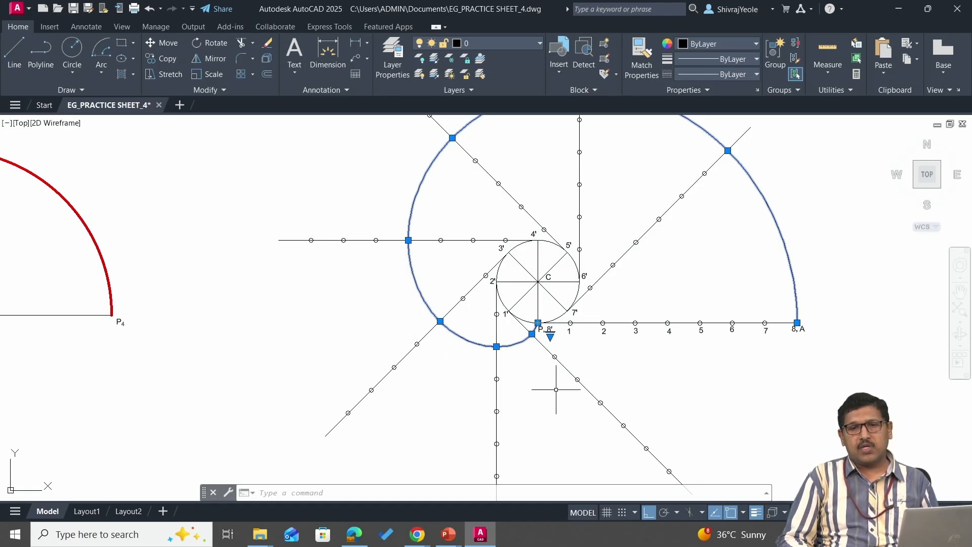
scroll(558, 404, "down", 4)
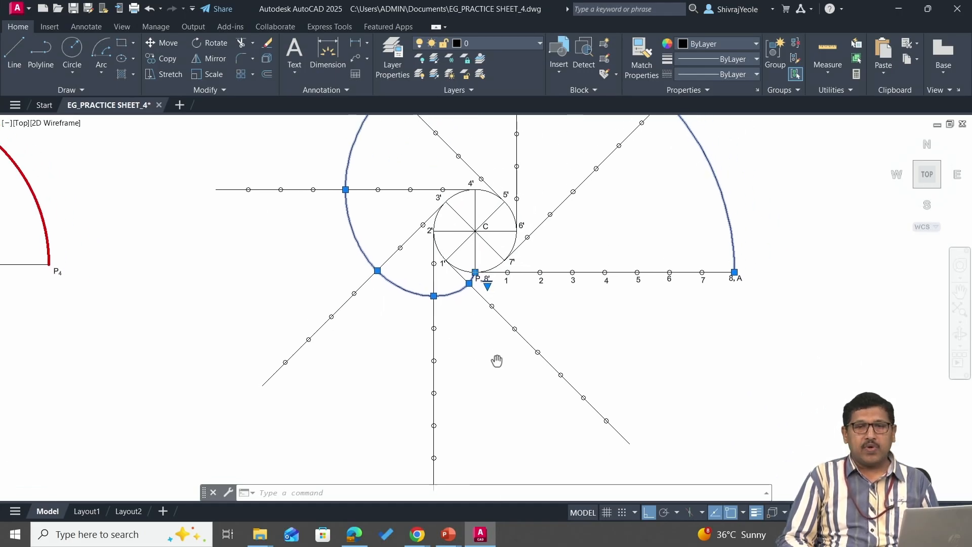
left_click(525, 342)
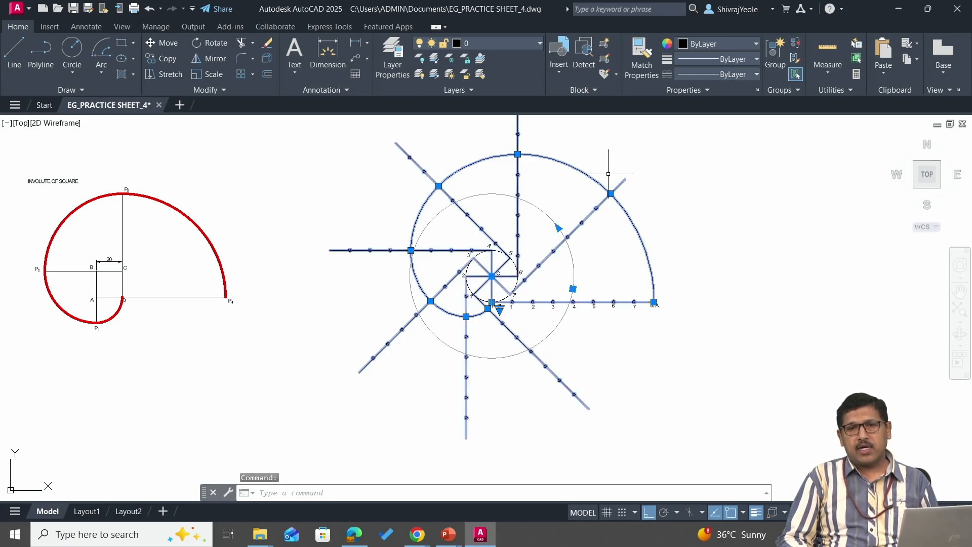
key("Escape")
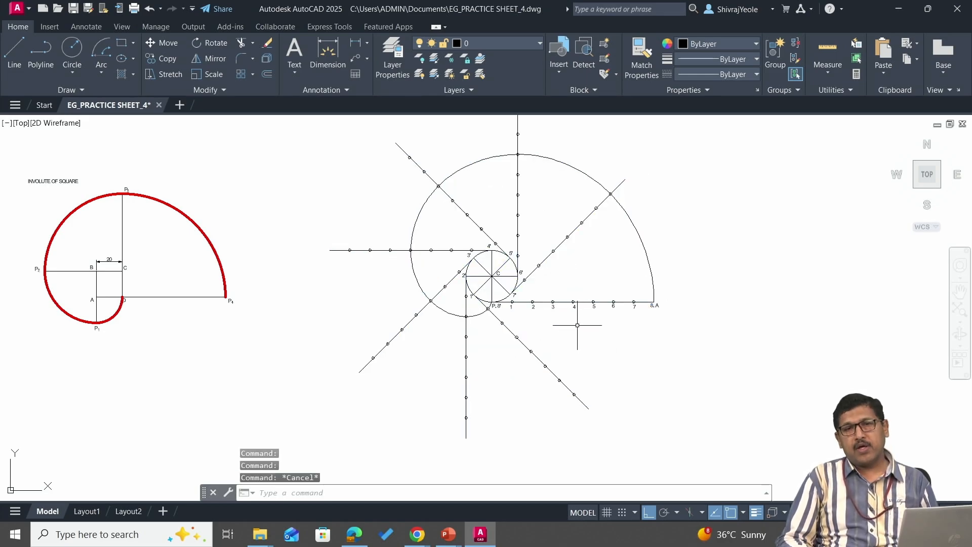
Step: Explode the array of tangent lines and division points around the circle into separate objects
scroll(577, 325, "up", 2)
type("X")
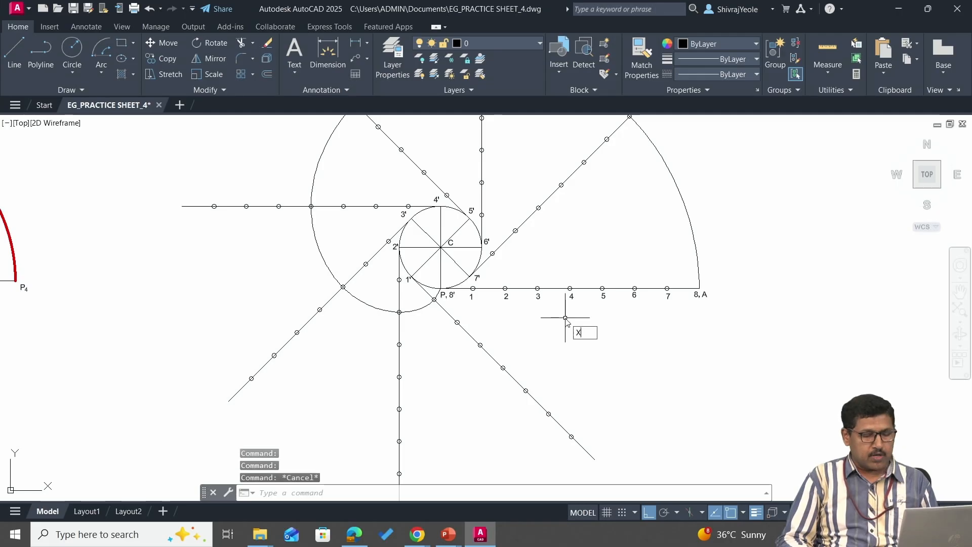
key("Return")
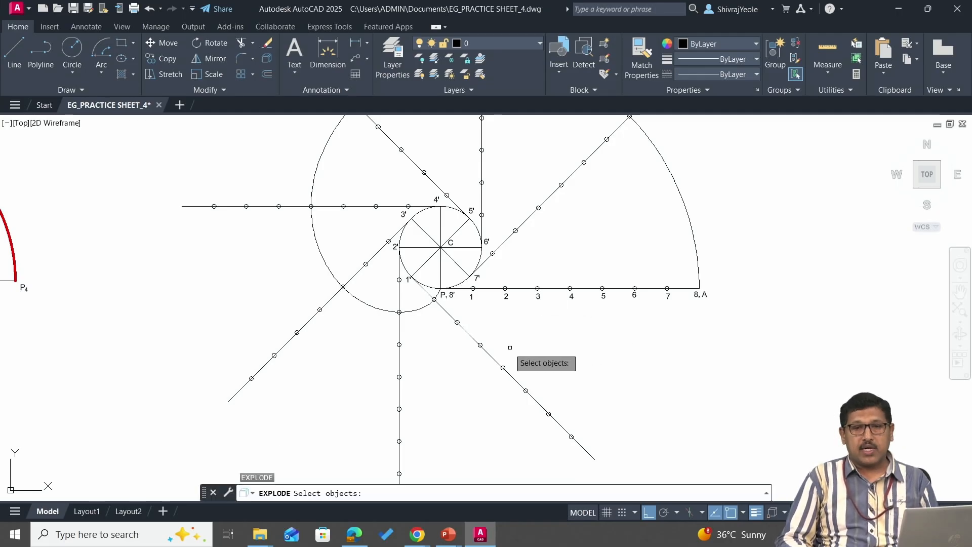
left_click(493, 360)
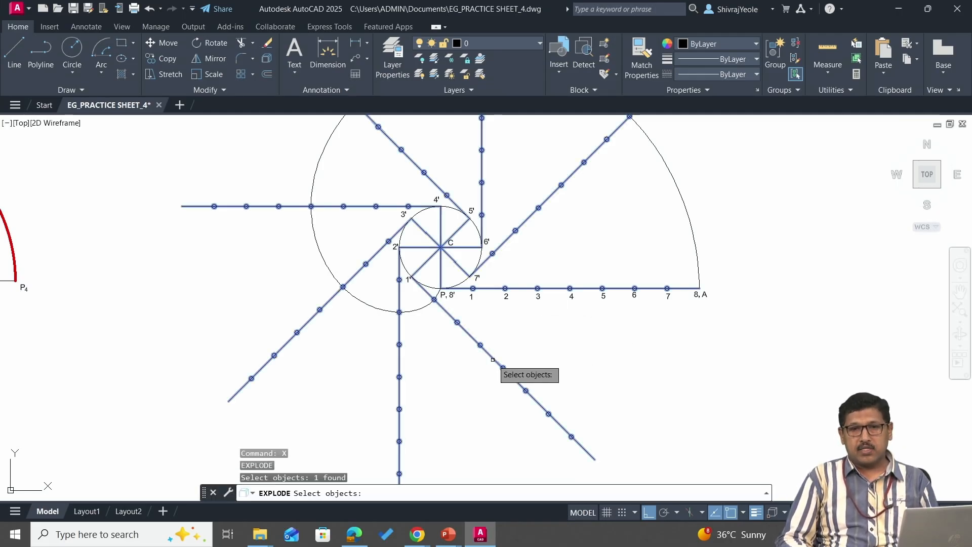
key("Return")
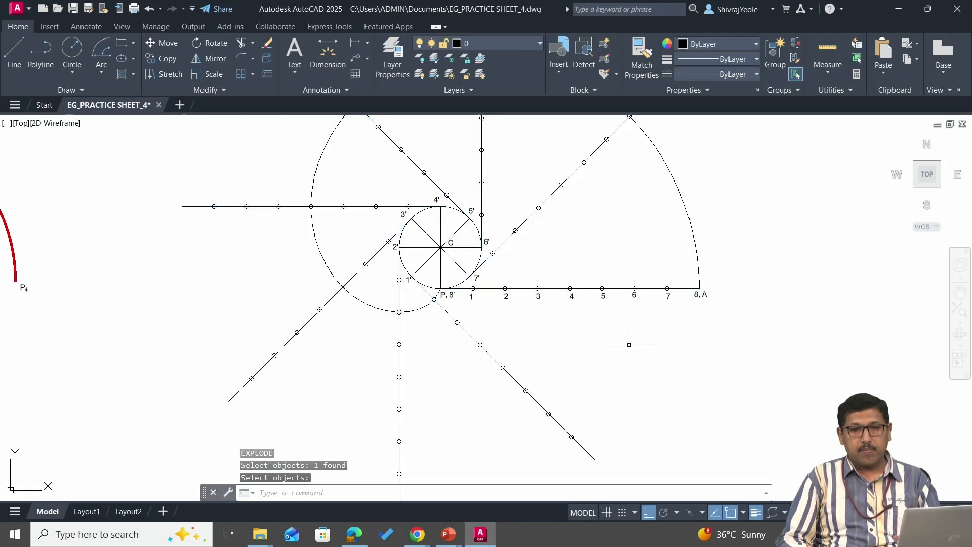
left_click(539, 405)
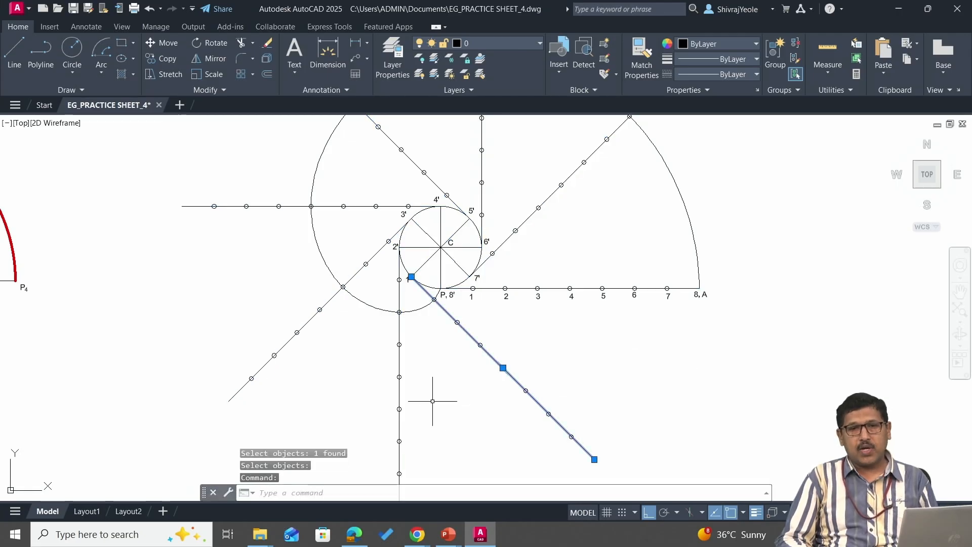
left_click(399, 398)
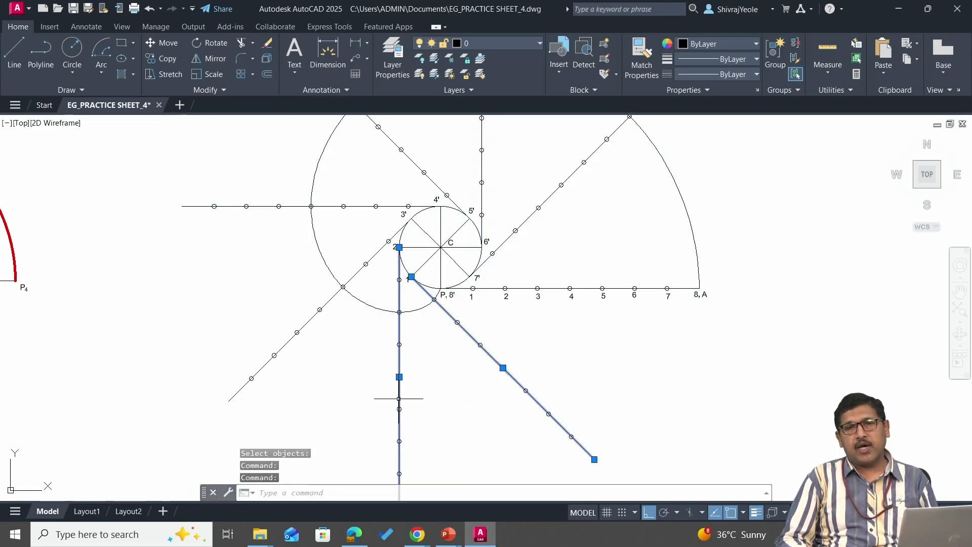
key("Escape")
Step: Trim the parts of the tangents from 1', 2' and 3' that extend beyond the involute spline
type("TR")
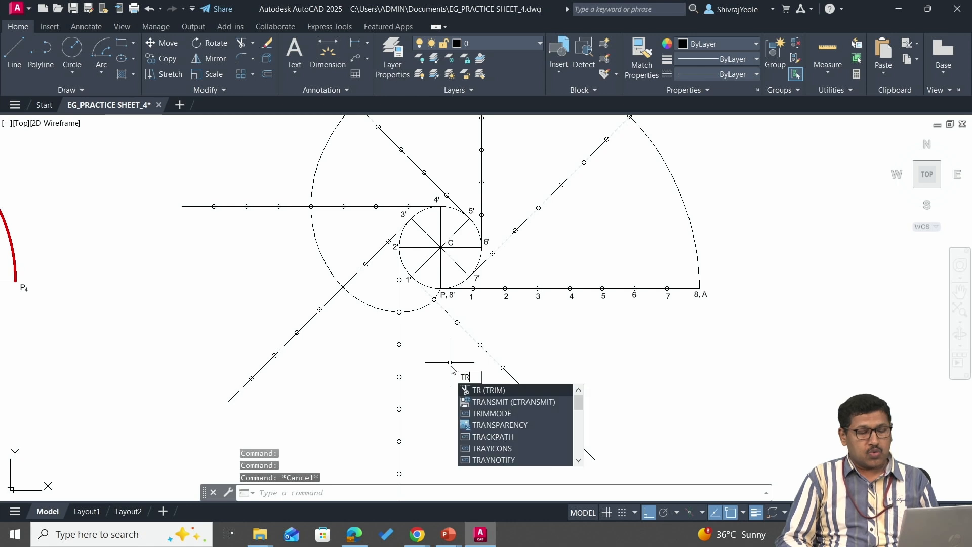
key("Return")
scroll(488, 377, "up", 2)
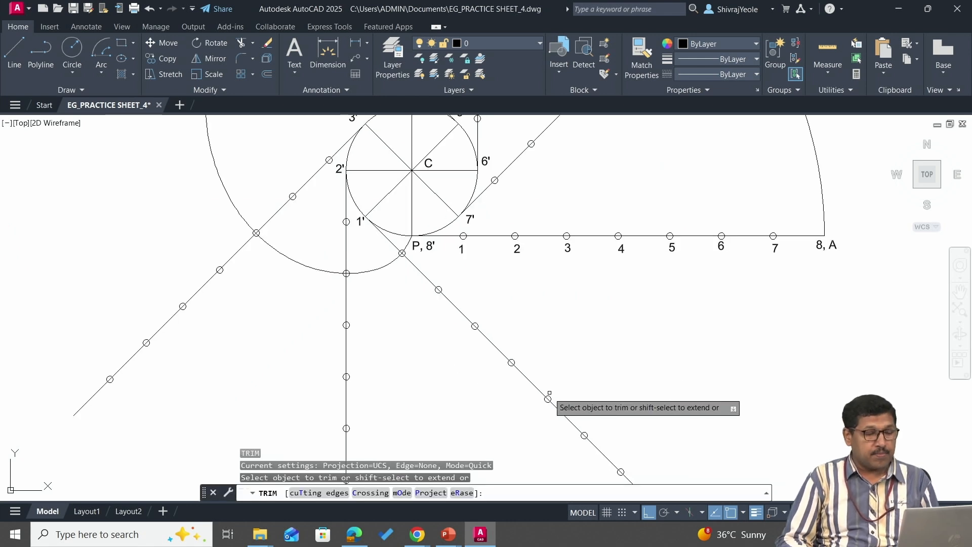
left_click(542, 379)
left_click(458, 376)
left_click(381, 371)
left_click(306, 356)
left_click(243, 329)
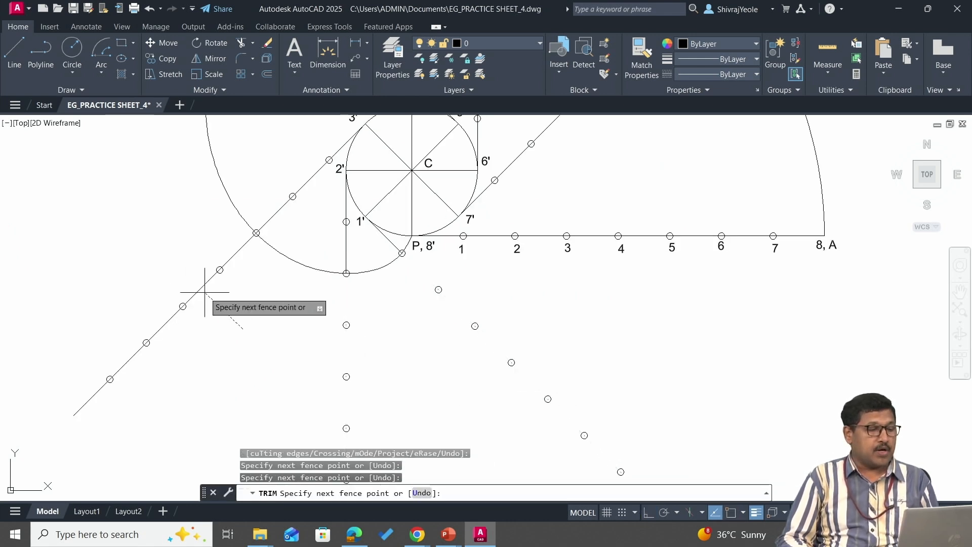
left_click(183, 273)
Step: Trim the parts of the tangents from 4', 5', 6' and 7' that extend beyond the involute spline
scroll(174, 237, "down", 4)
middle_click_drag(185, 254, 323, 440)
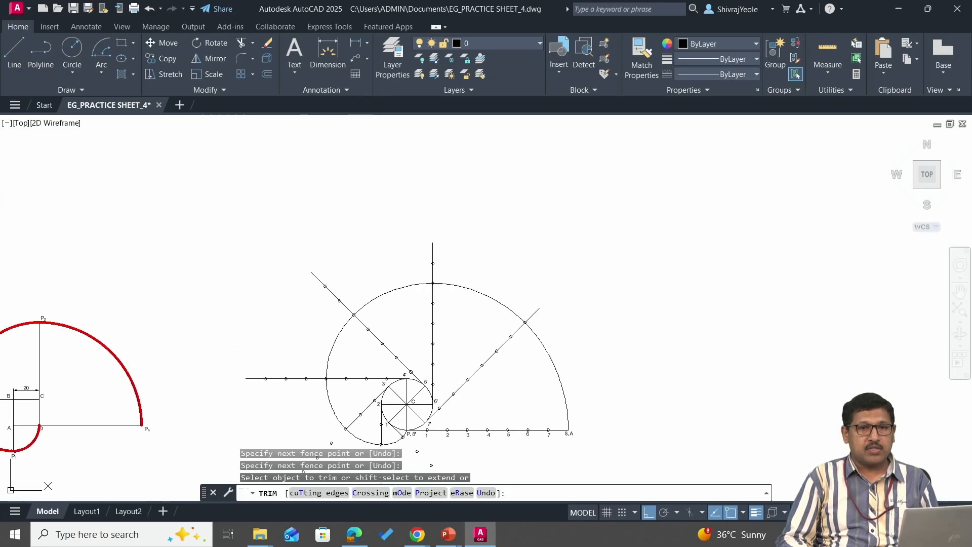
left_click(319, 304)
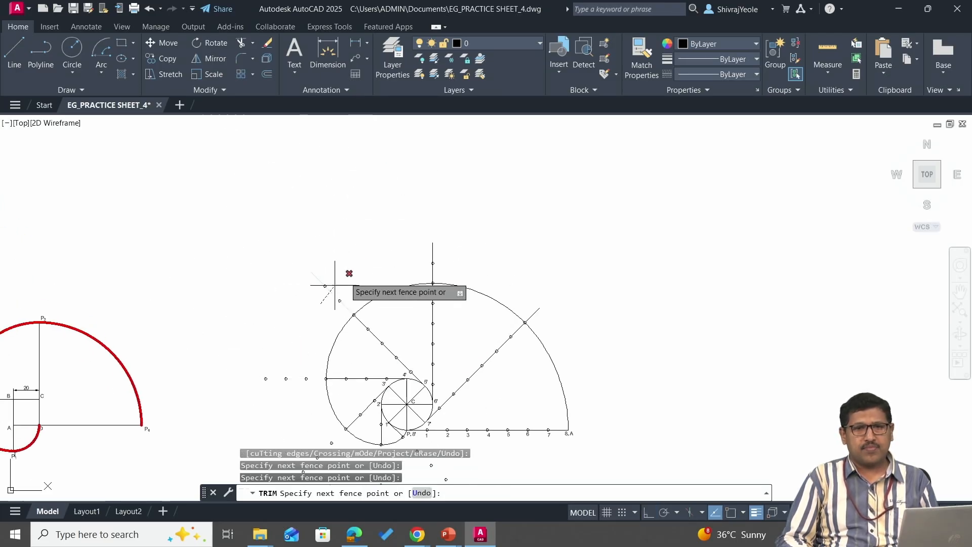
left_click(363, 262)
left_click(397, 260)
left_click(489, 265)
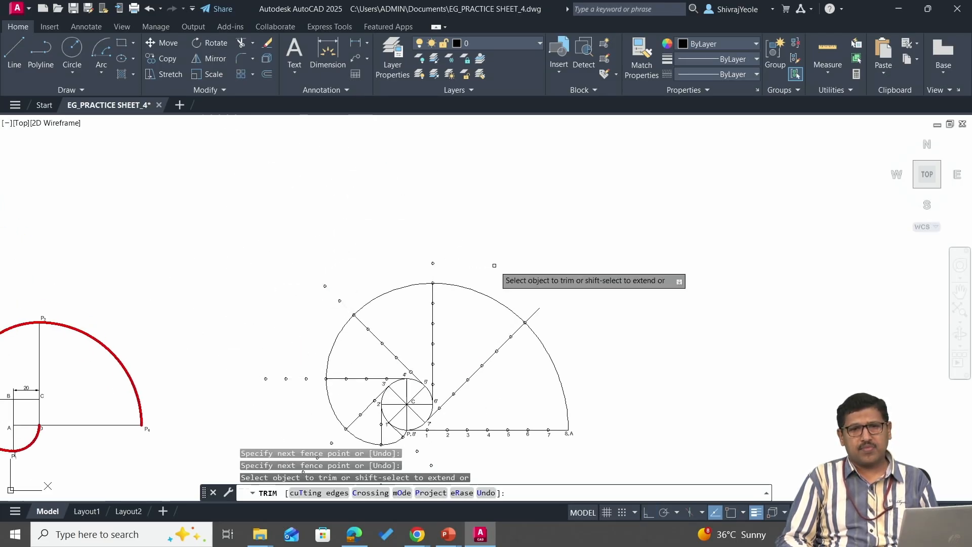
left_click(524, 296)
left_click(547, 323)
key("Return")
key("Escape")
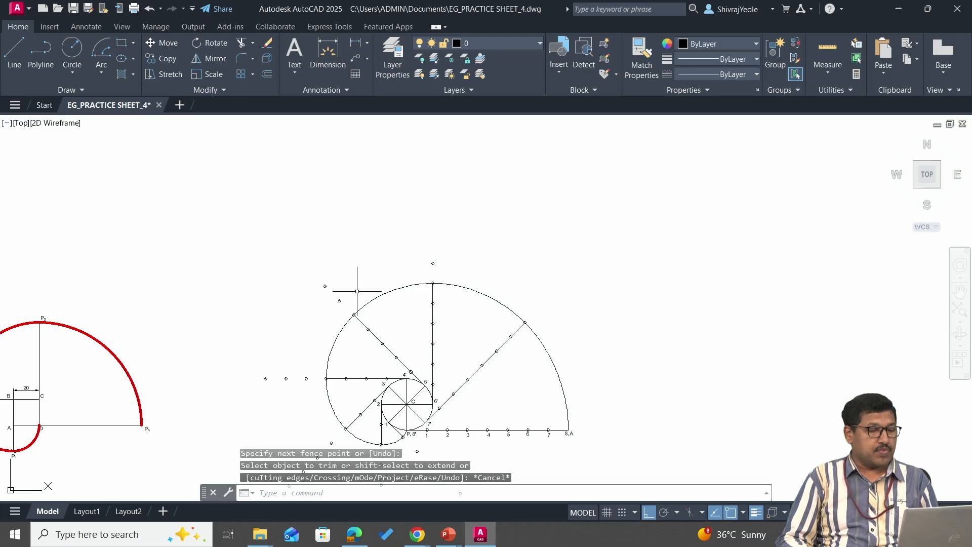
Step: Erase the leftover division points outside the involute beyond the tangents from 6', 5' and 4'
left_click(473, 278)
left_click(317, 245)
key("Delete")
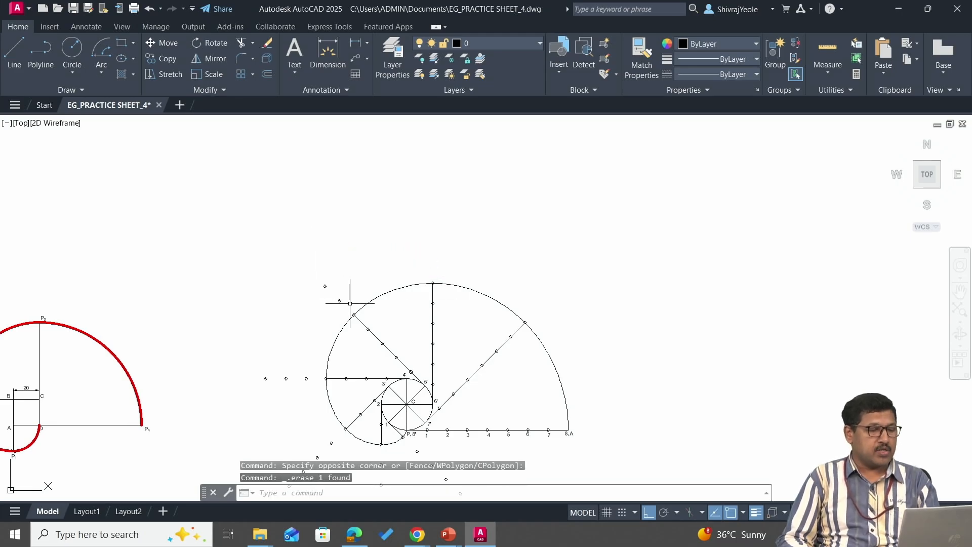
left_click(349, 304)
left_click(294, 261)
key("Delete")
left_click(316, 394)
left_click(227, 337)
key("Delete")
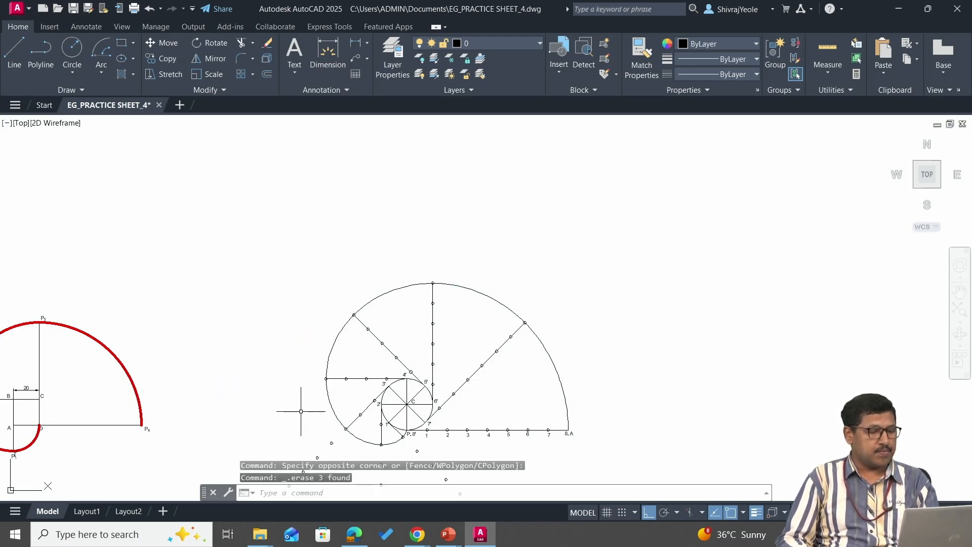
Step: Erase the leftover division points outside the involute beyond the tangents from 1', 2' and 3'
scroll(315, 267, "up", 5)
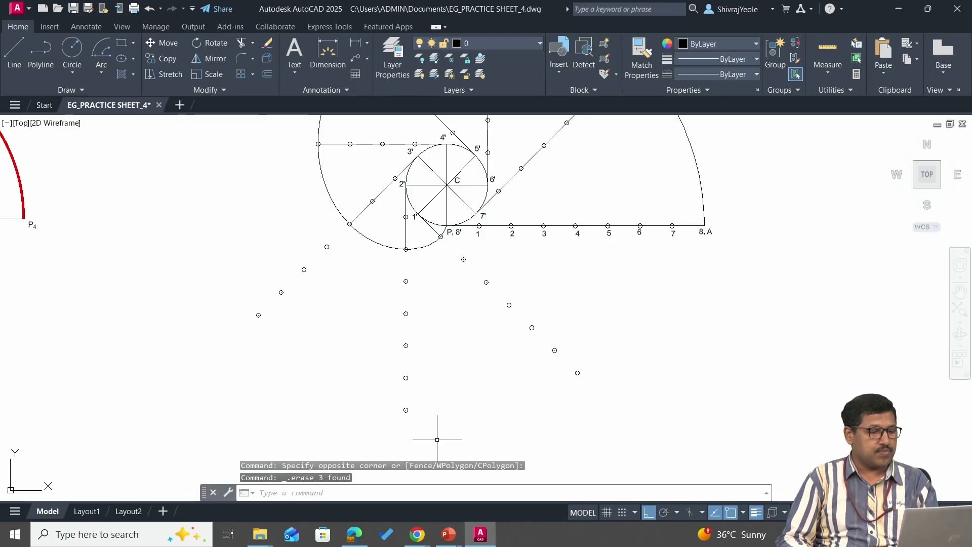
left_click(604, 441)
left_click(199, 237)
key("Delete")
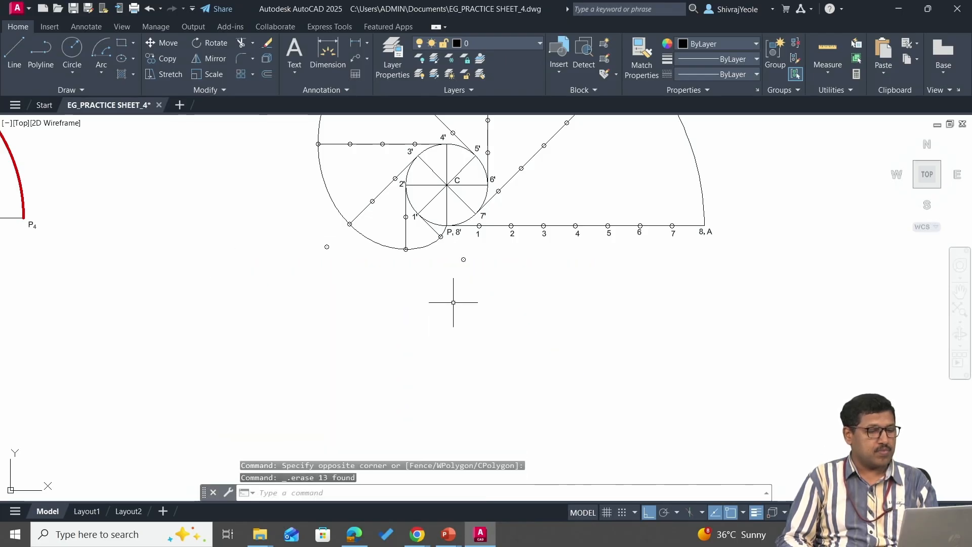
left_click(475, 278)
left_click(456, 254)
key("Delete")
left_click(338, 255)
left_click(245, 229)
key("Delete")
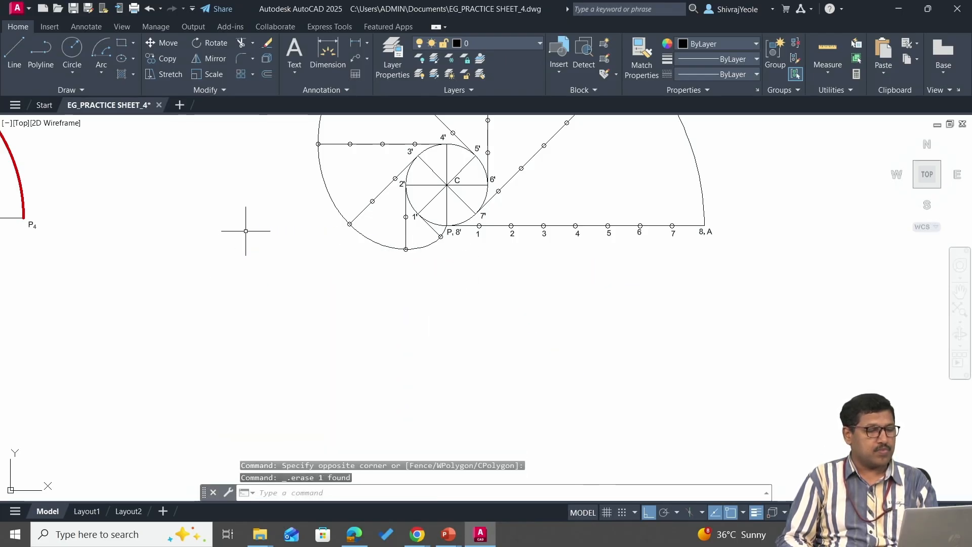
Step: Set the involute spline's color to Blue and give it a thicker lineweight
scroll(445, 284, "down", 3)
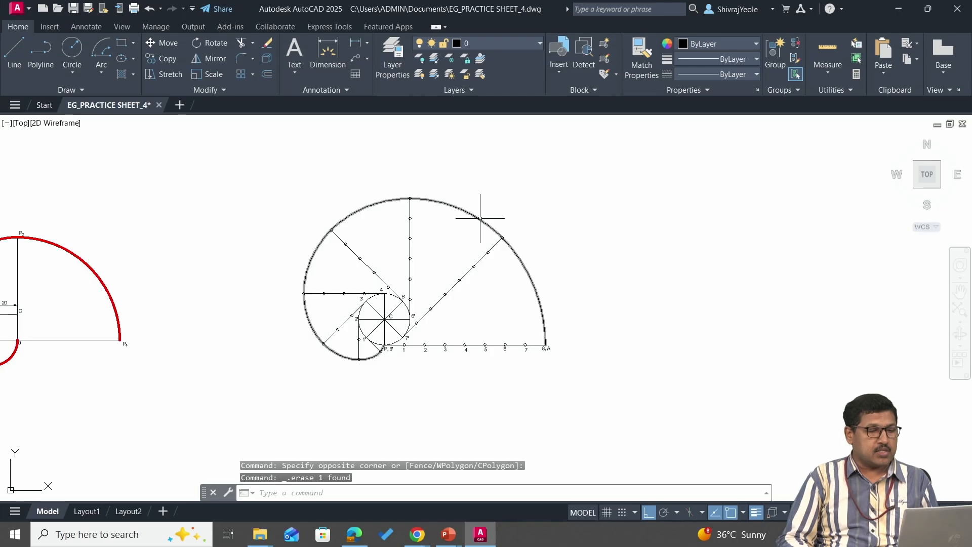
left_click(480, 219)
right_click(480, 218)
left_click(570, 502)
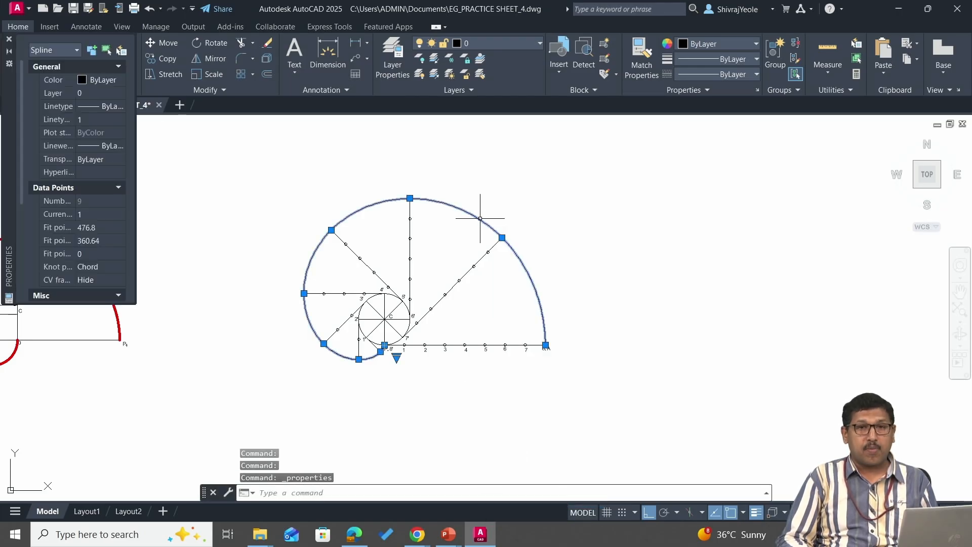
left_click(111, 82)
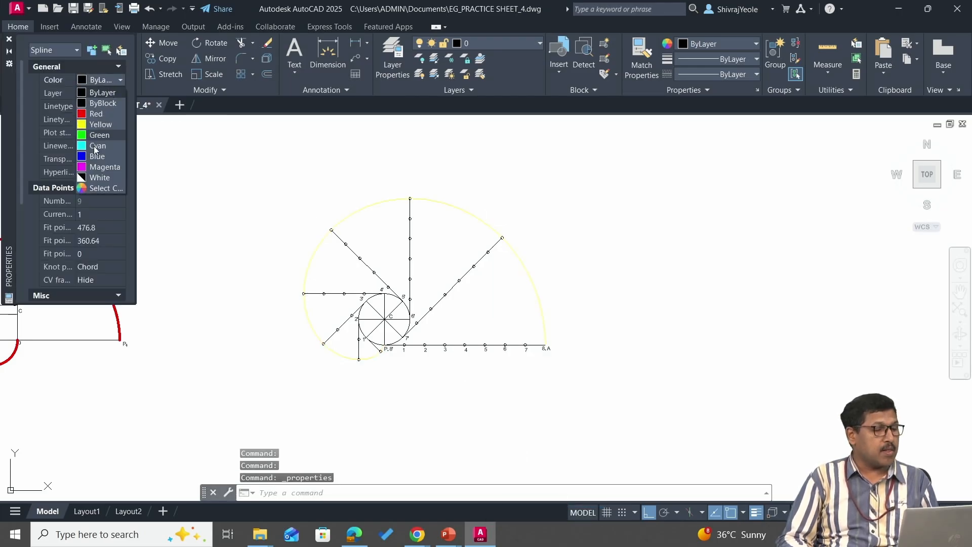
left_click(100, 155)
left_click(101, 145)
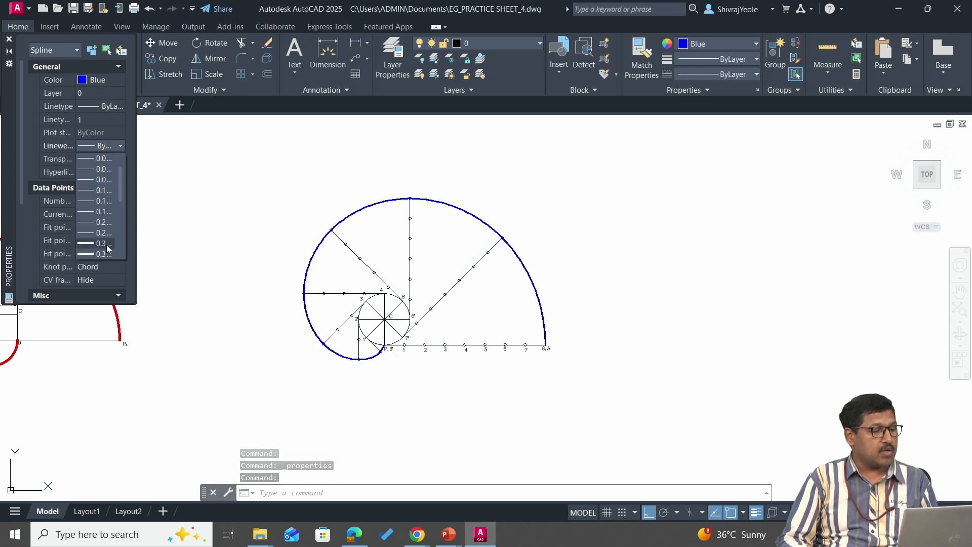
scroll(108, 245, "down", 1)
left_click(102, 233)
key("Escape")
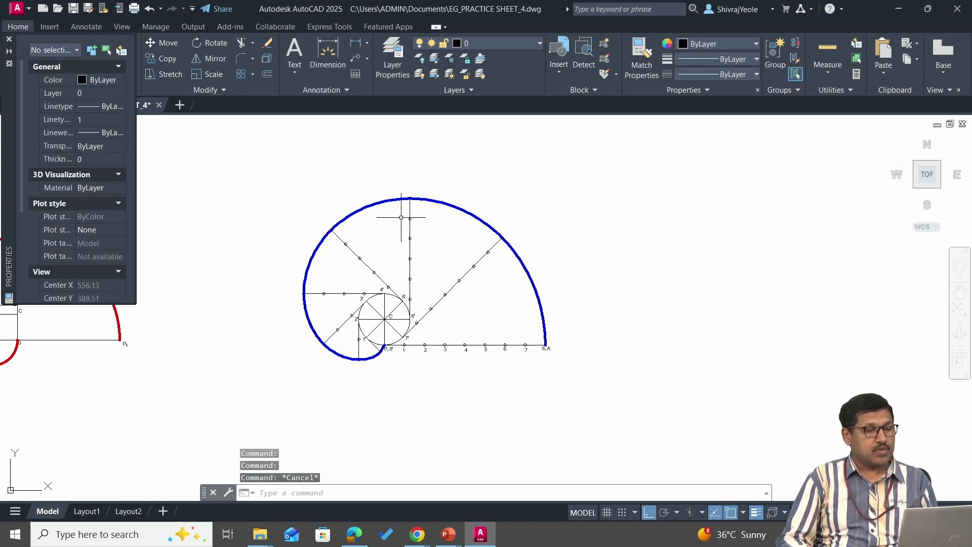
scroll(401, 217, "up", 2)
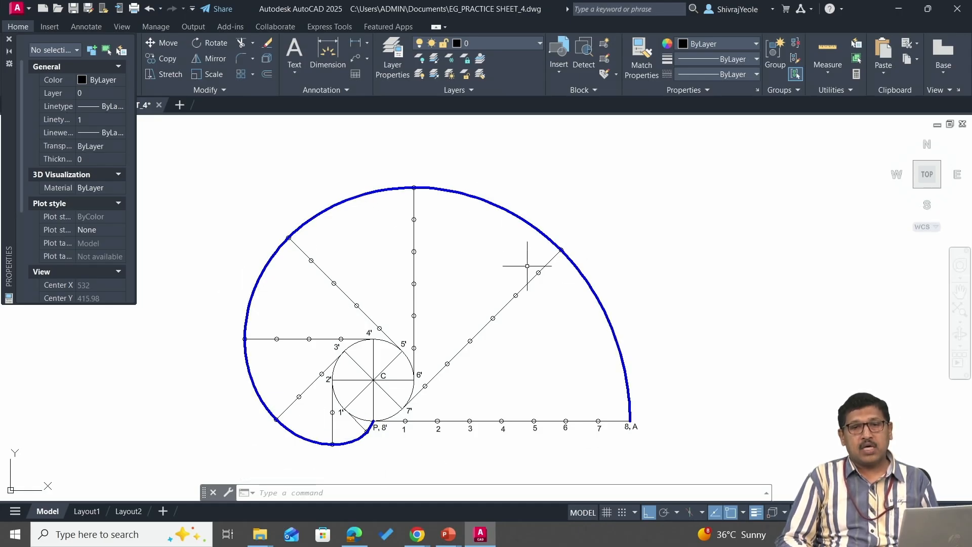
Step: Draw an arc centred at C with a radius of 100, crossing the upper part of the involute, with Ortho off
key("Escape")
key("Escape")
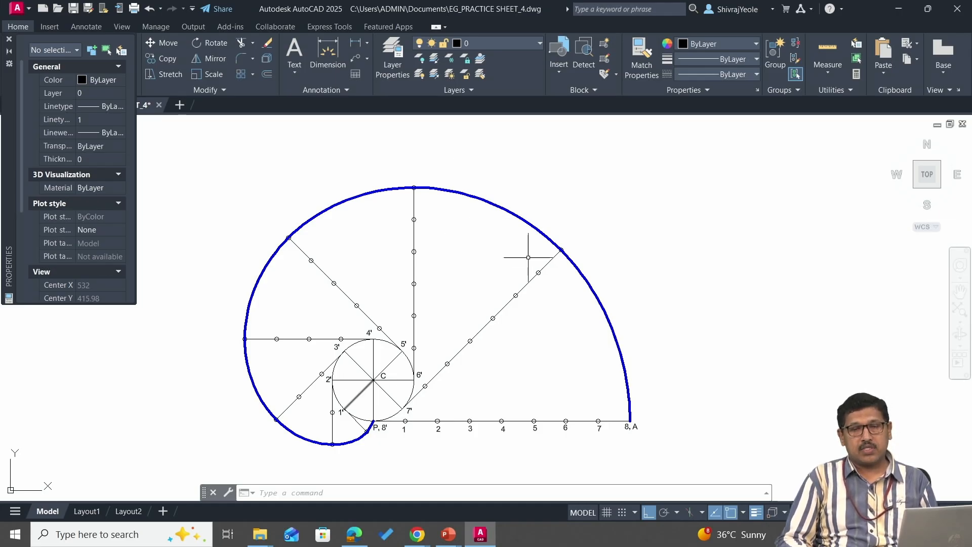
type("A")
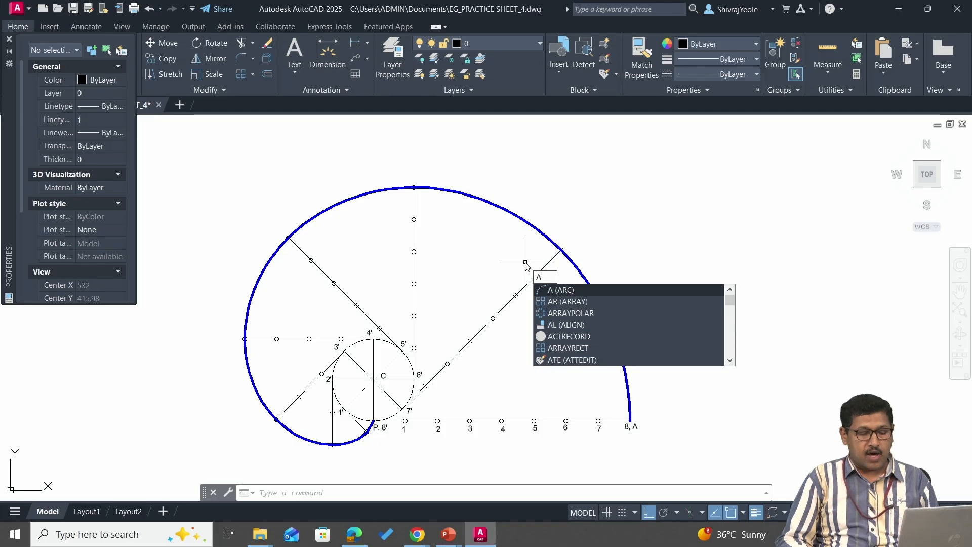
key("Return")
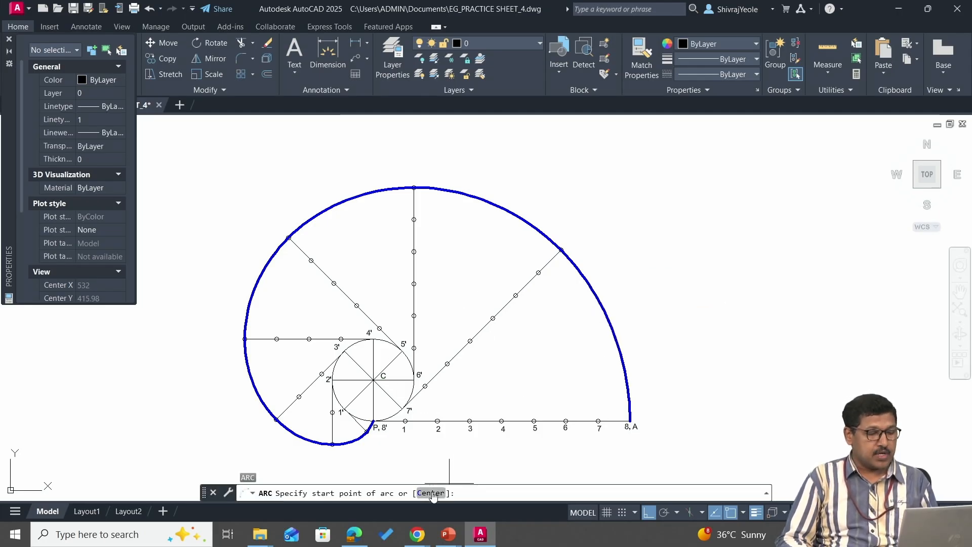
left_click(433, 495)
scroll(358, 358, "up", 4)
left_click(373, 380)
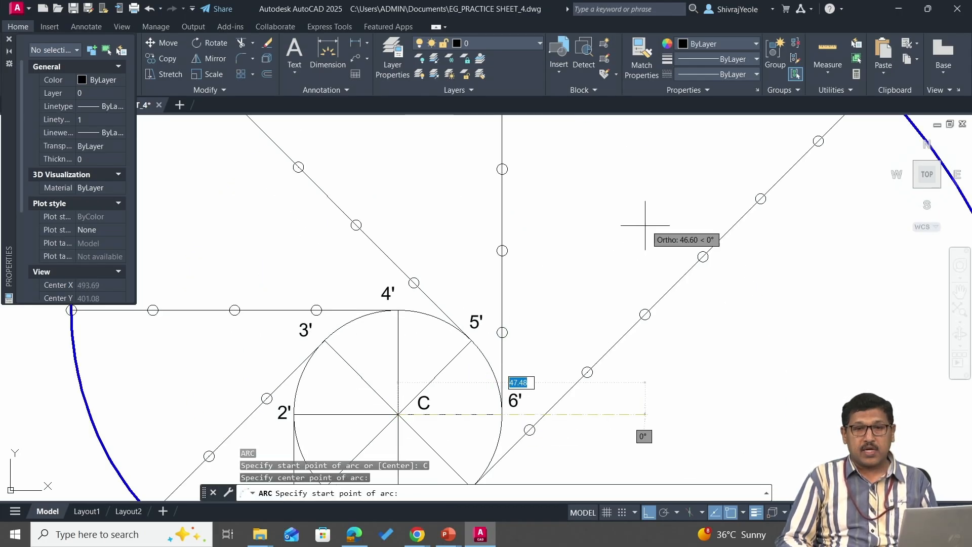
left_click(650, 512)
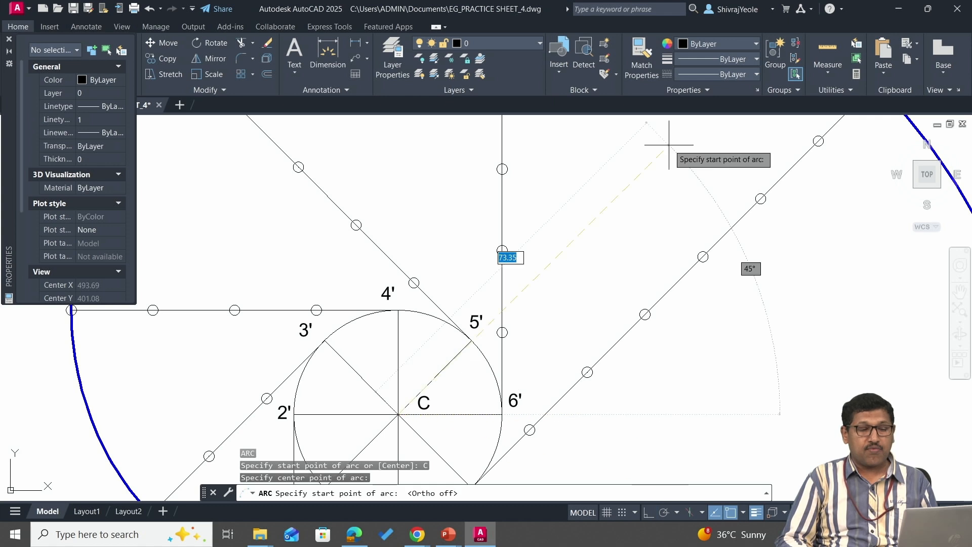
middle_click_drag(672, 145, 581, 267)
scroll(580, 256, "down", 2)
scroll(579, 247, "down", 2)
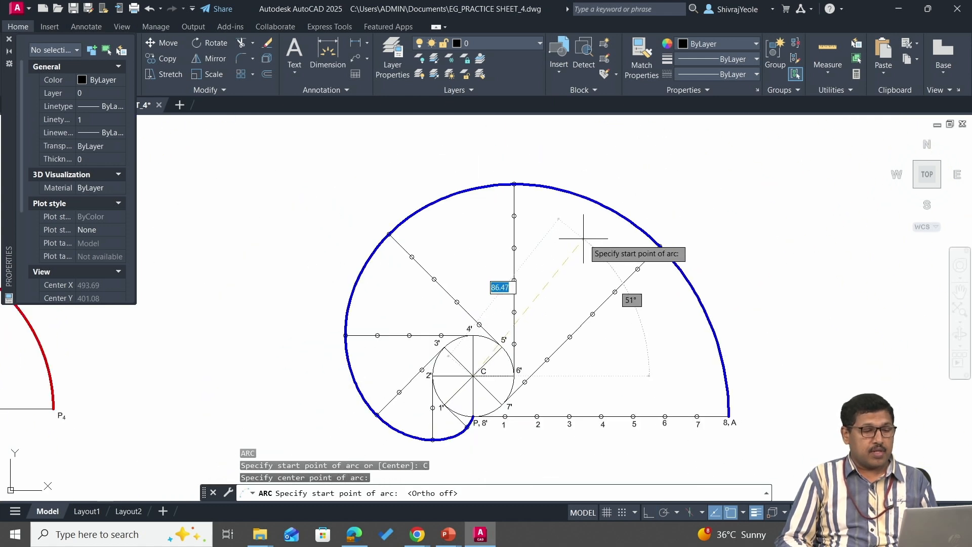
type("1")
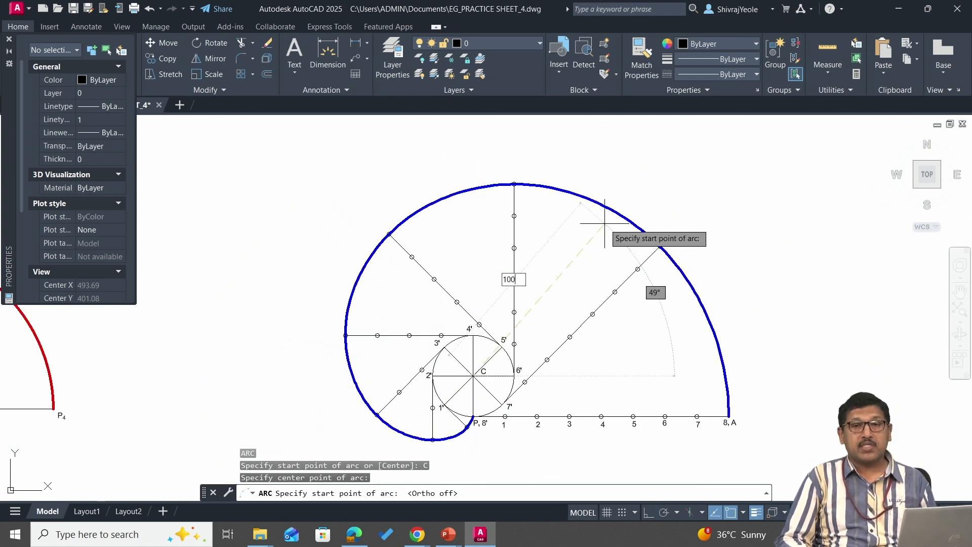
type("00")
key("Tab")
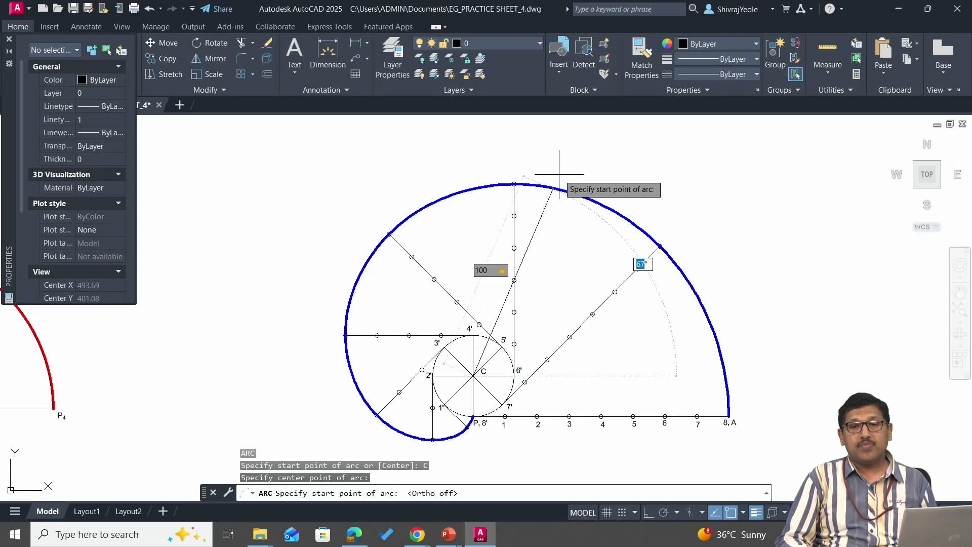
scroll(586, 209, "up", 2)
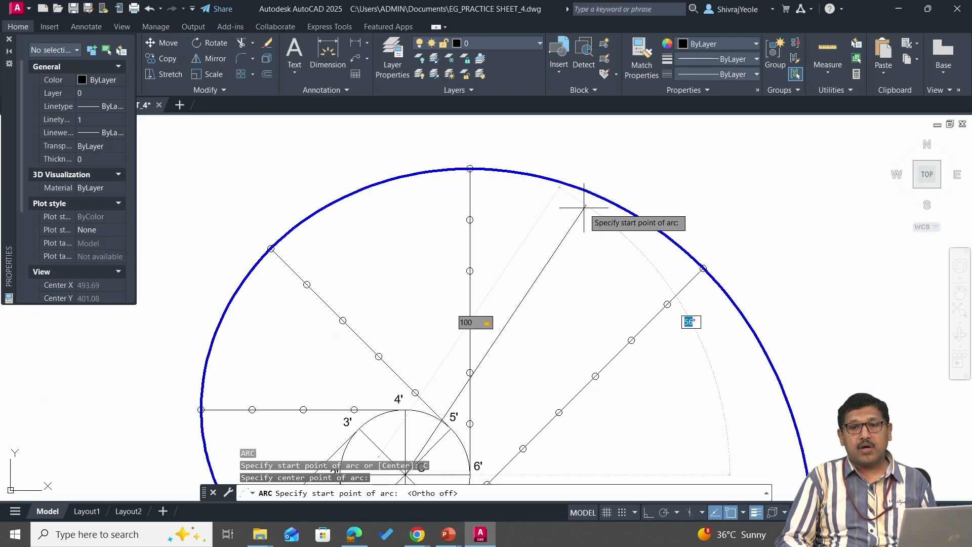
left_click(585, 207)
left_click(428, 151)
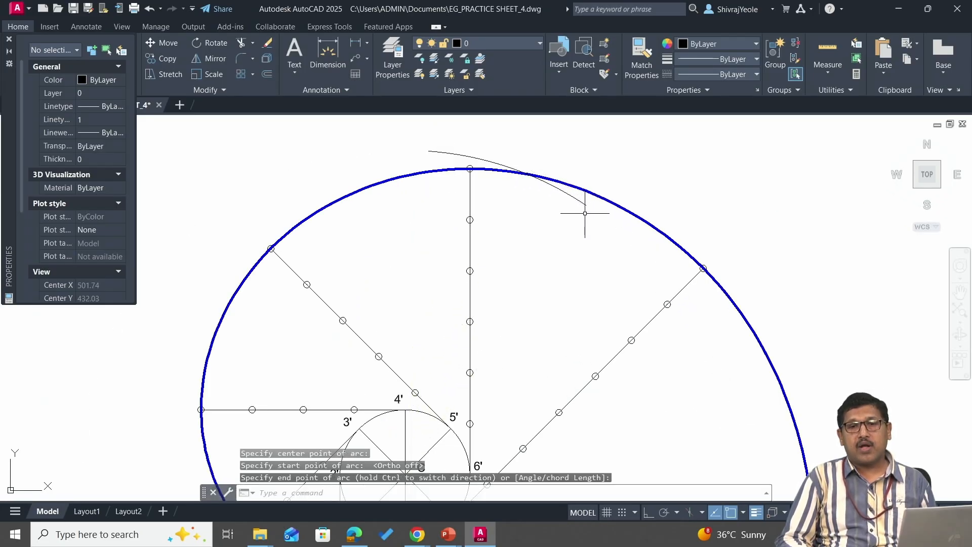
scroll(585, 213, "up", 2)
scroll(538, 196, "down", 2)
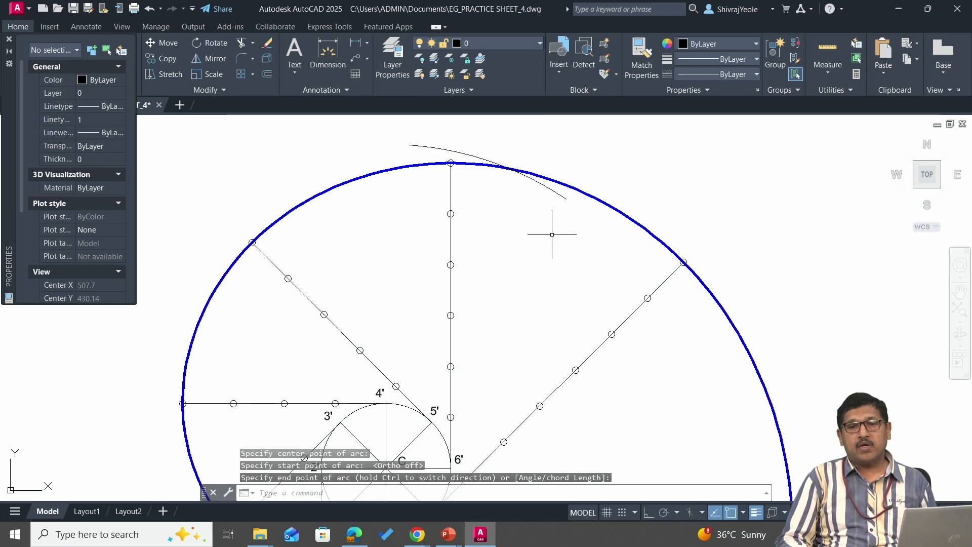
Step: Copy the label C to just outside the intersection of the new arc and the involute
mouse_move(523, 297)
middle_mouse_down()
mouse_move(512, 229)
mouse_move(470, 326)
middle_mouse_up()
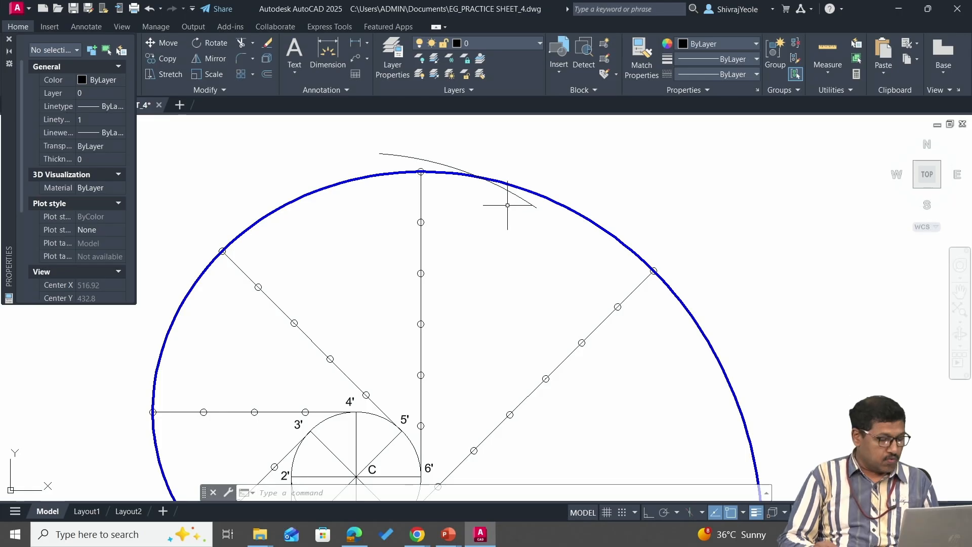
type("O")
key("Return")
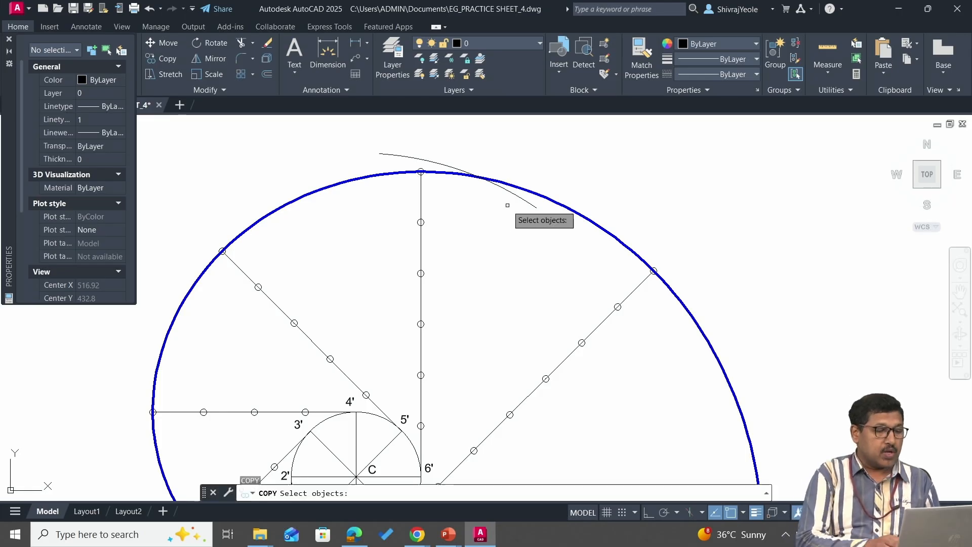
left_click(372, 469)
key("Return")
left_click(375, 466)
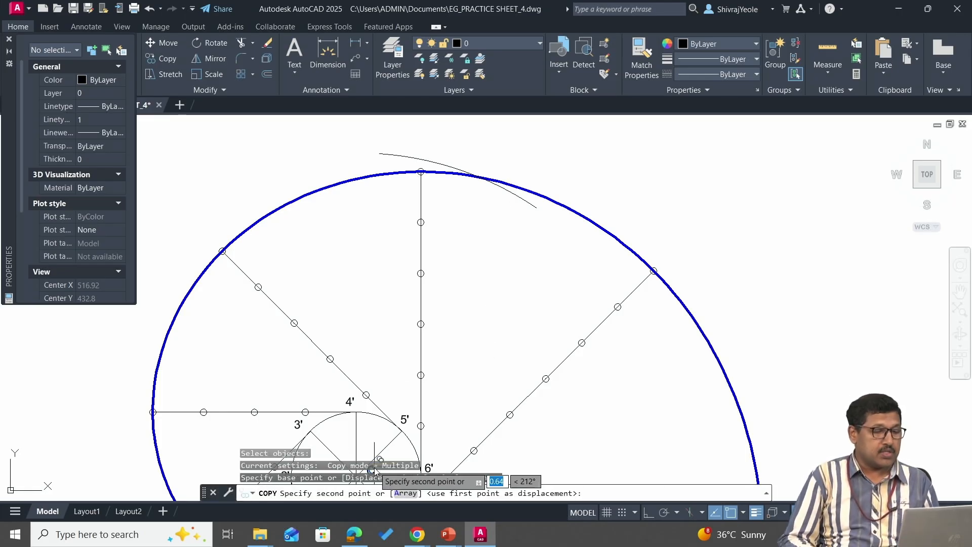
left_click(500, 164)
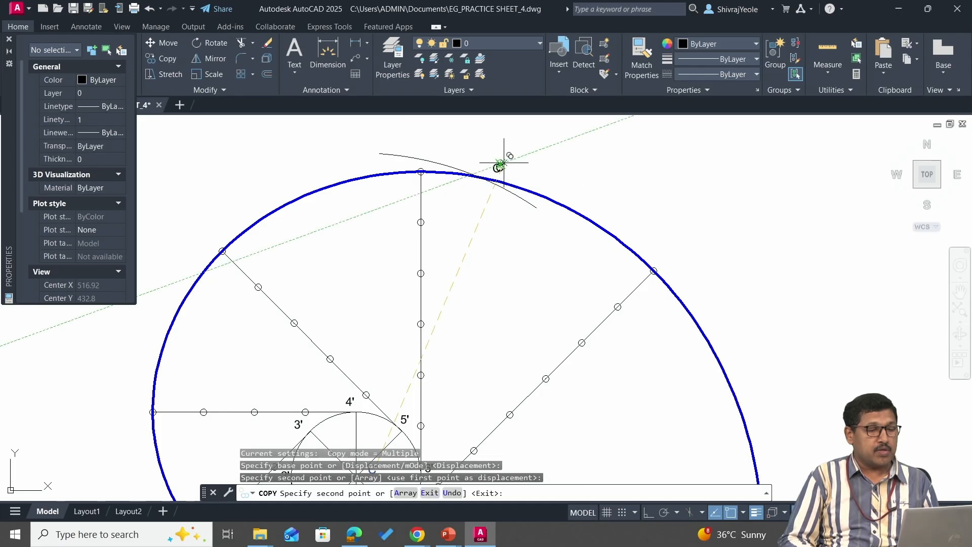
key("Escape")
Step: Change the copied label's text beside the arc and involute intersection to X
left_click(497, 168)
double_click(497, 169)
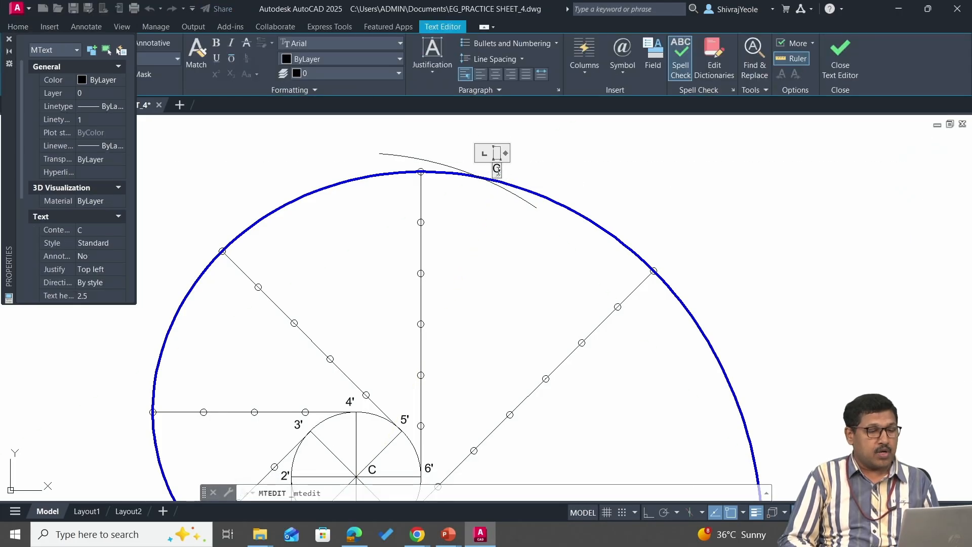
left_click(598, 185)
mouse_move(538, 199)
middle_mouse_down()
mouse_move(585, 175)
mouse_move(606, 148)
middle_mouse_up()
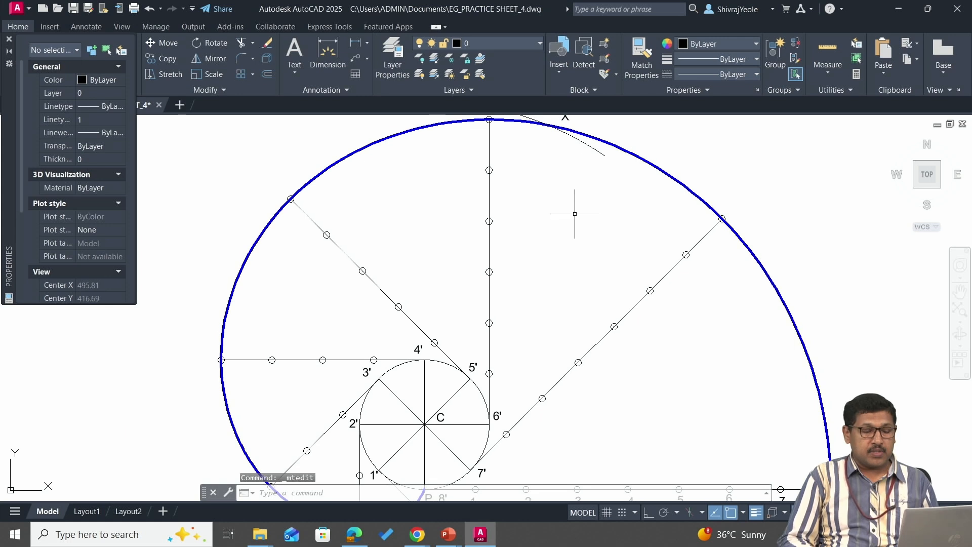
middle_click_drag(578, 204, 567, 246)
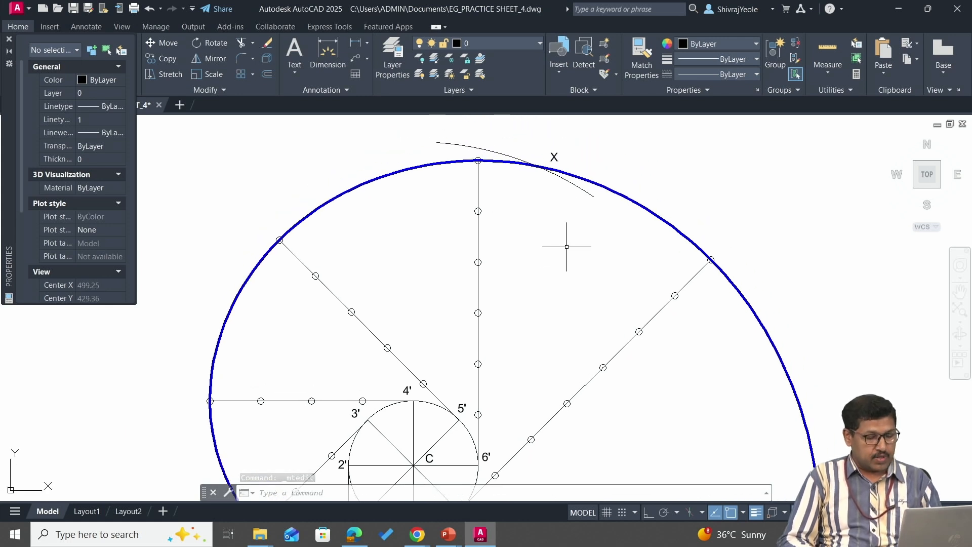
Step: Enable the Intersection object snap and draw a line from the arc and involute intersection at X to centre C
type("l")
key("Return")
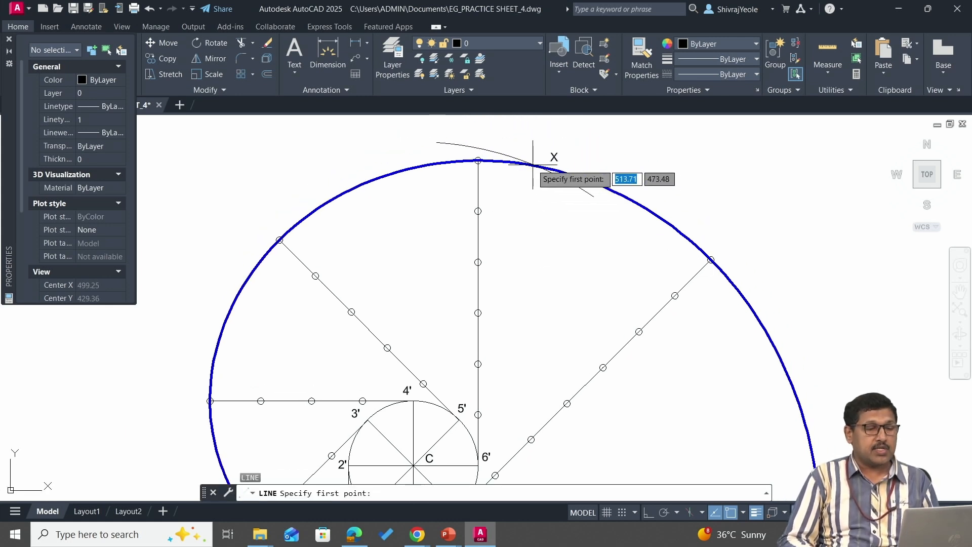
left_click(744, 513)
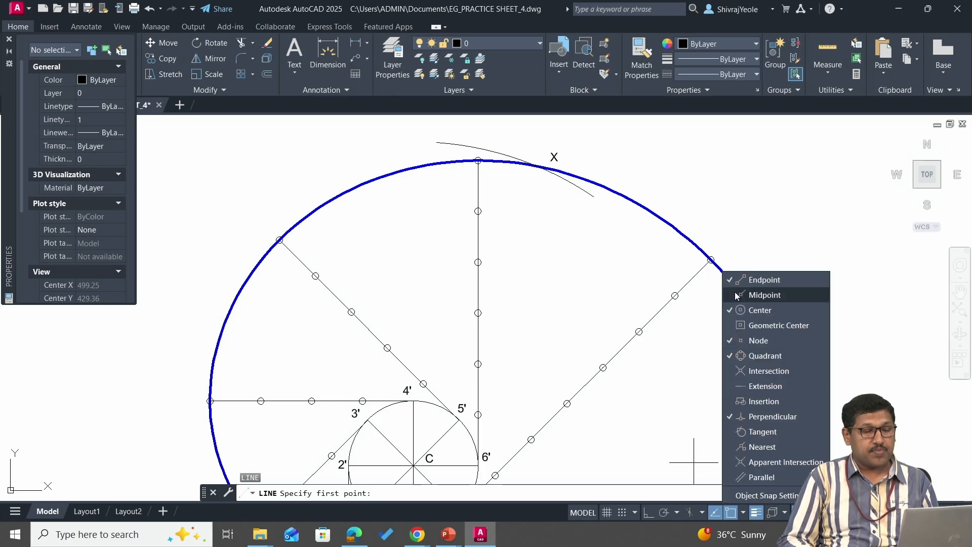
left_click(744, 513)
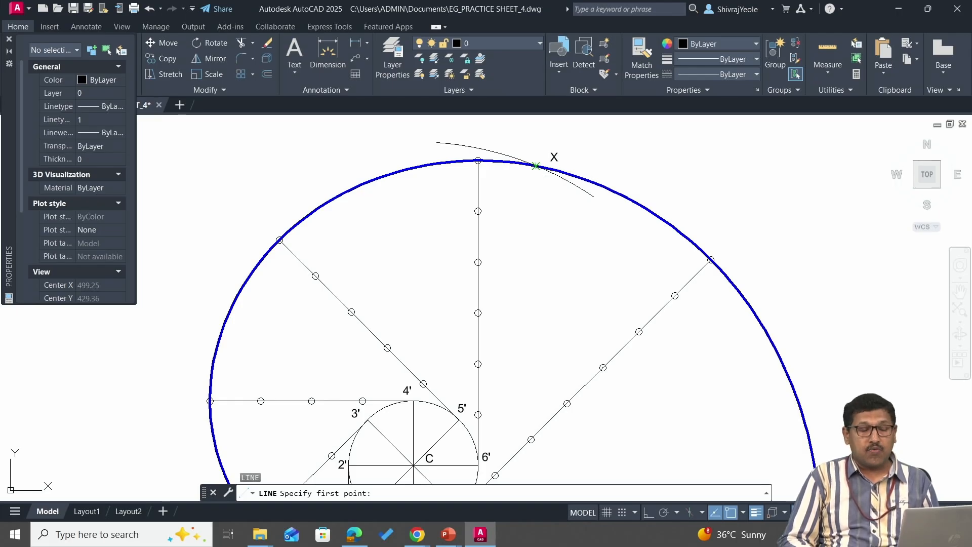
left_click(536, 166)
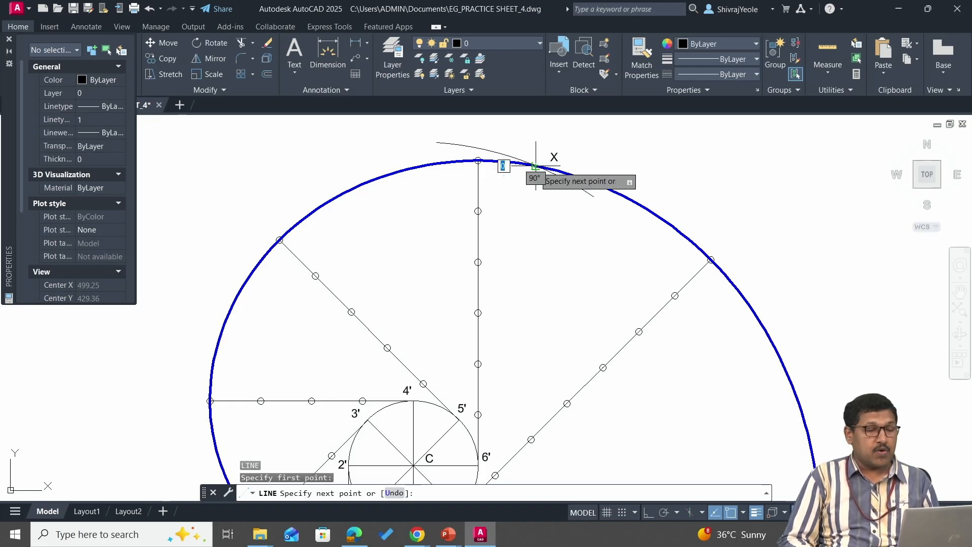
left_click(413, 464)
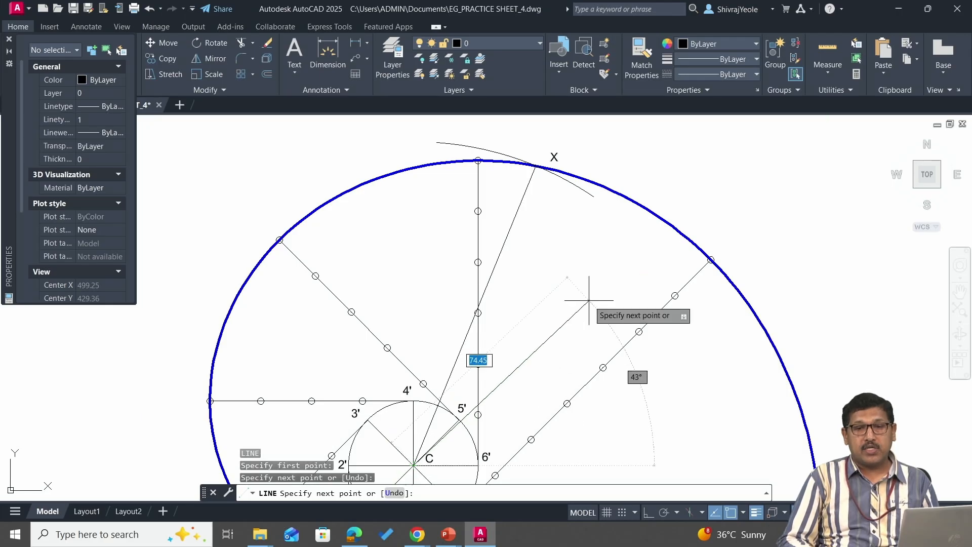
key("Escape")
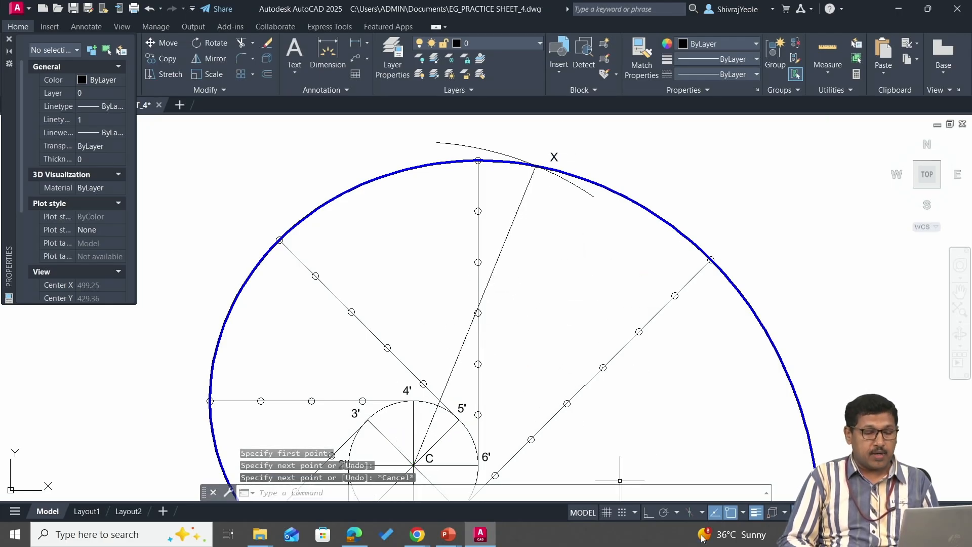
Step: Enable the Midpoint object snap
left_click(743, 513)
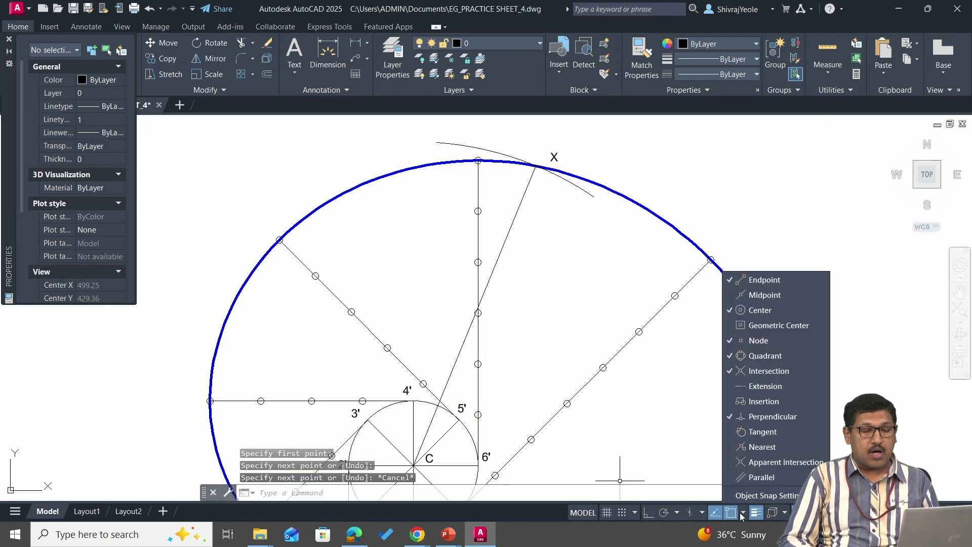
left_click(732, 298)
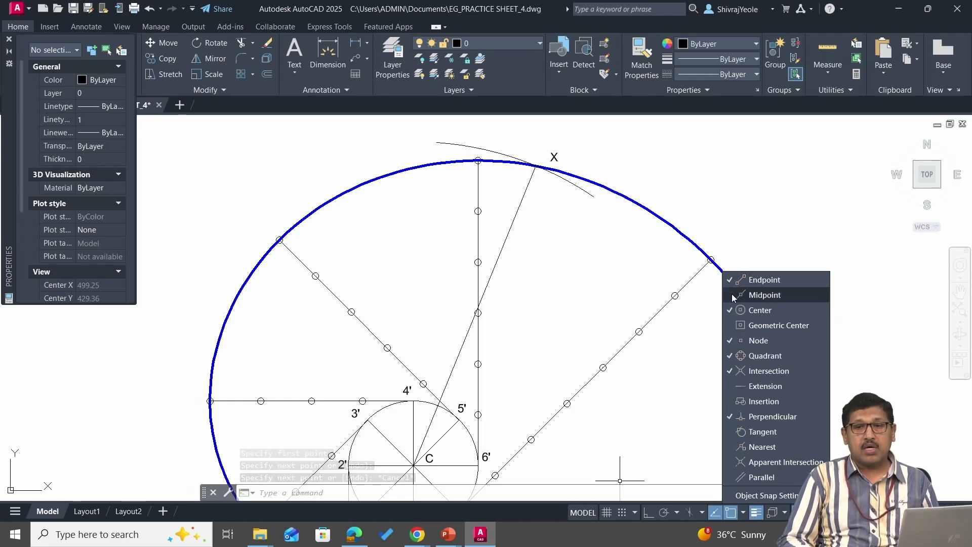
left_click(608, 306)
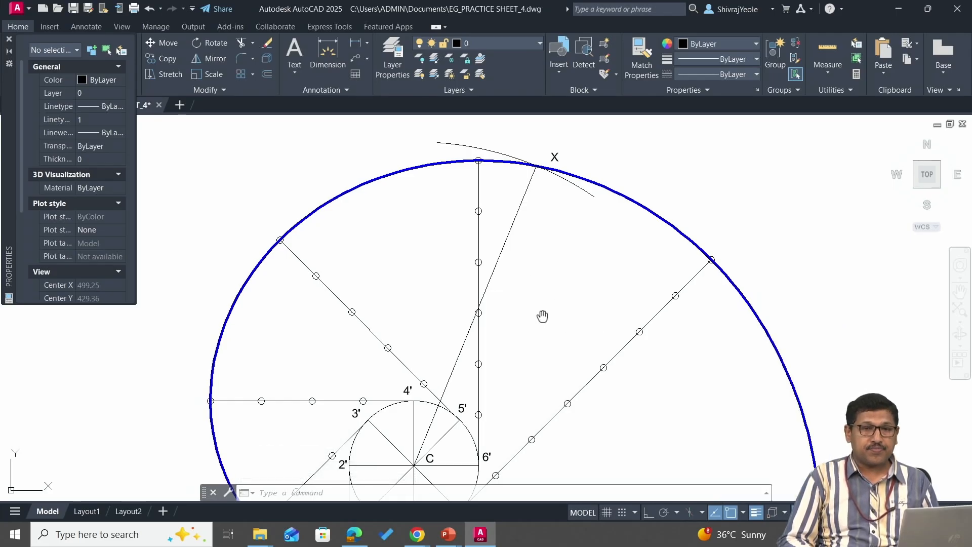
middle_click_drag(543, 317, 516, 244)
scroll(516, 245, "down", 2)
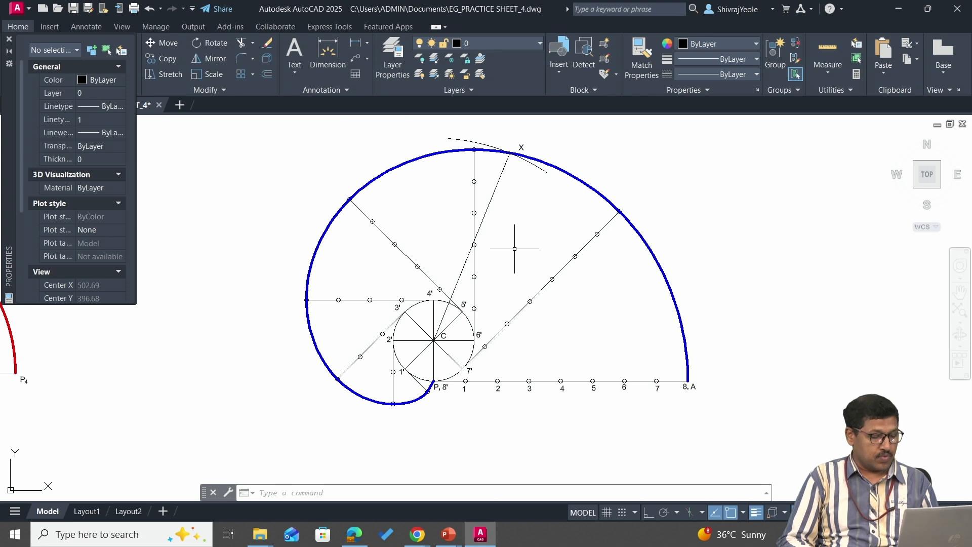
type("c")
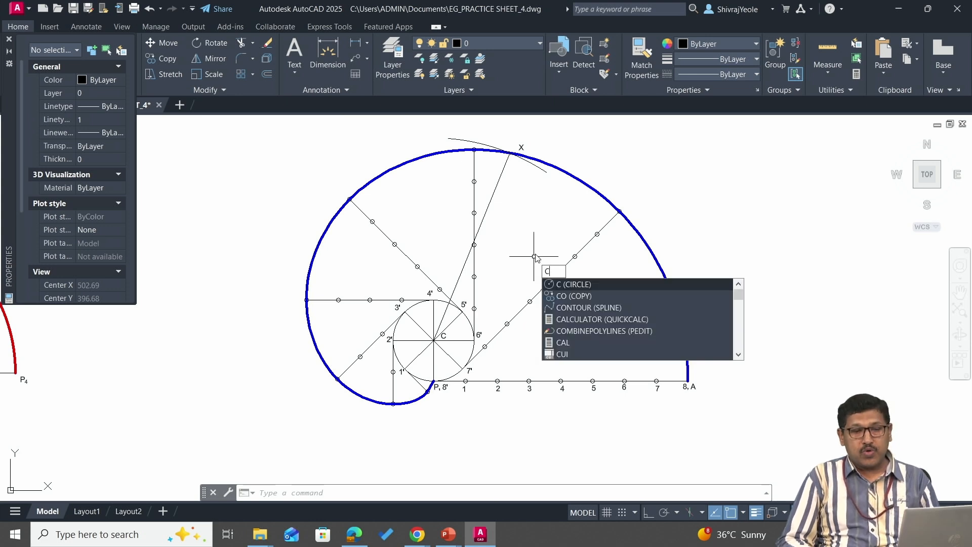
key("Escape")
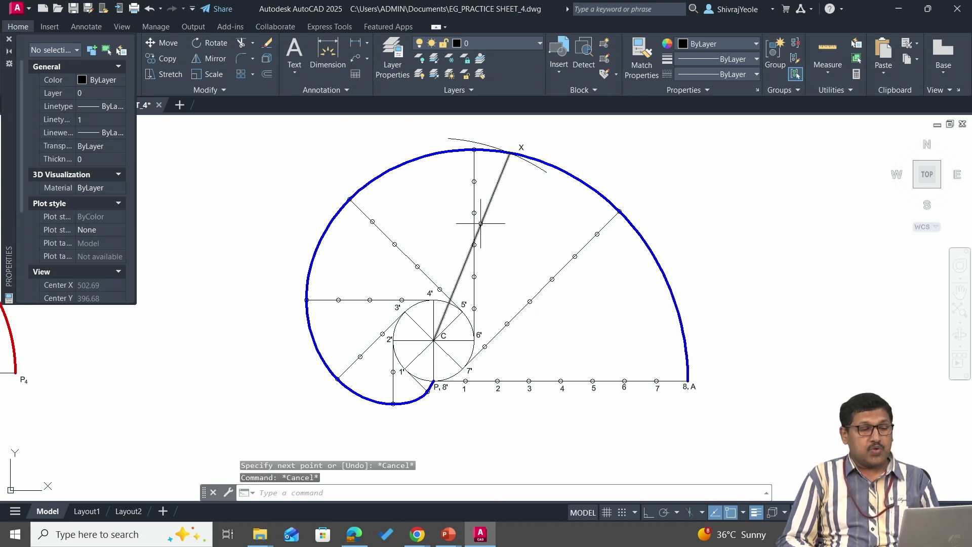
left_click(480, 223)
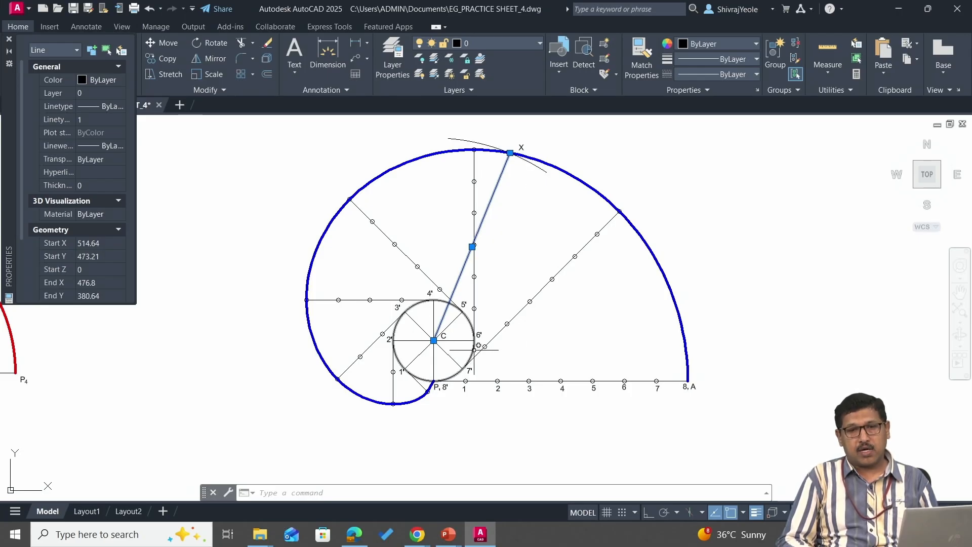
key("Escape")
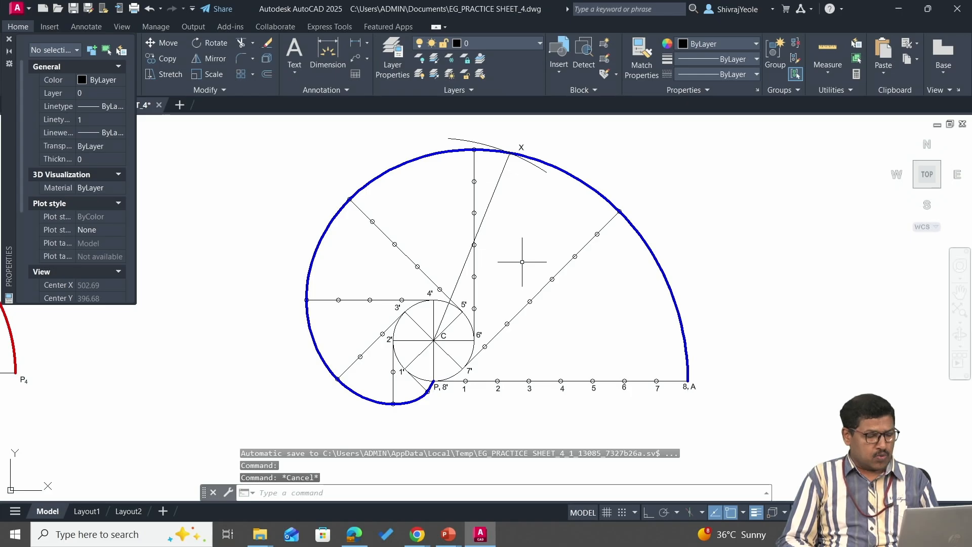
Step: Draw a circle centred at the midpoint of line CX with its radius reaching point X
key("Return")
scroll(499, 251, "up", 2)
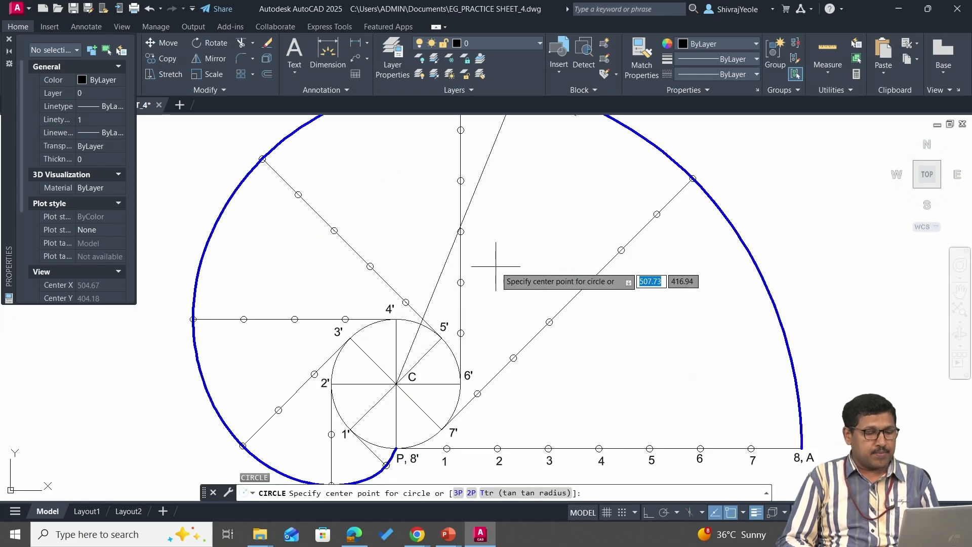
scroll(499, 244, "down", 2)
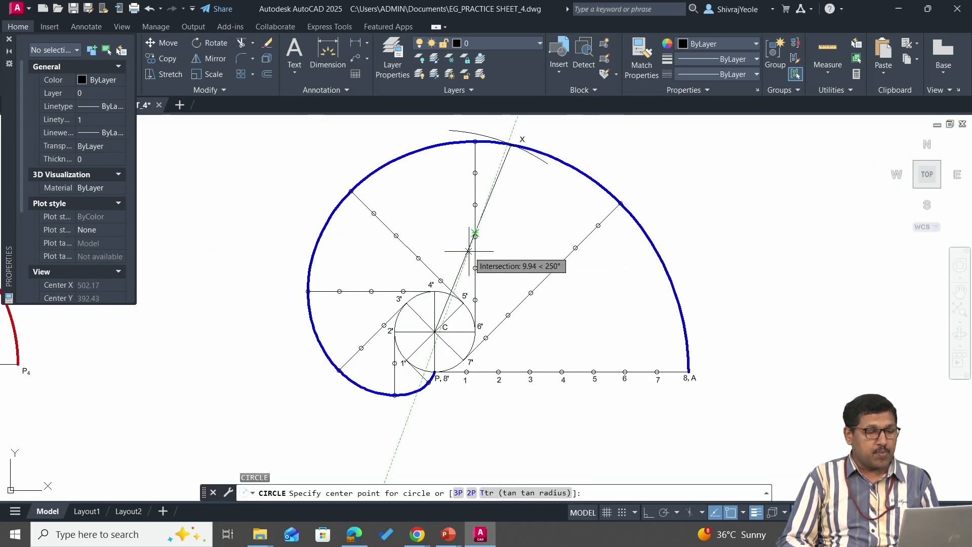
scroll(470, 241, "up", 4)
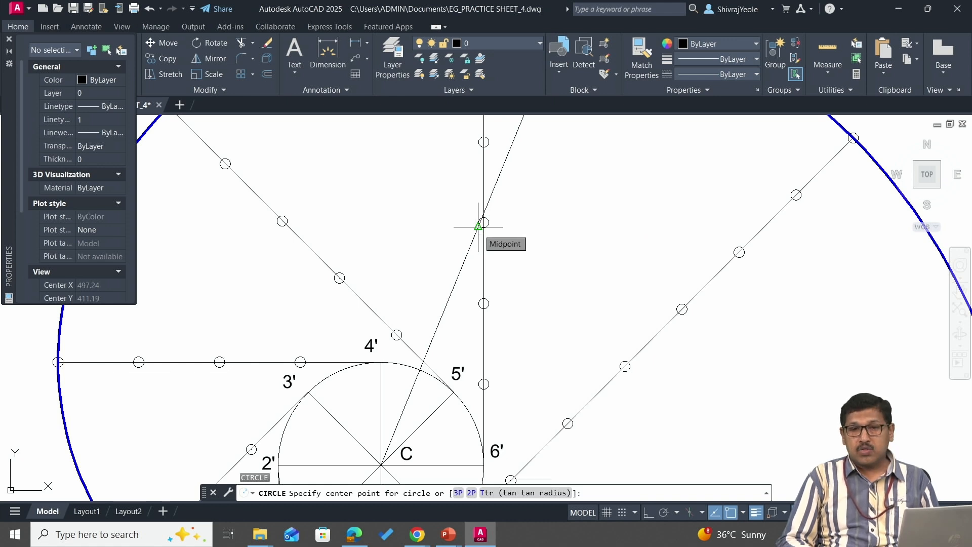
left_click(478, 226)
scroll(542, 185, "down", 3)
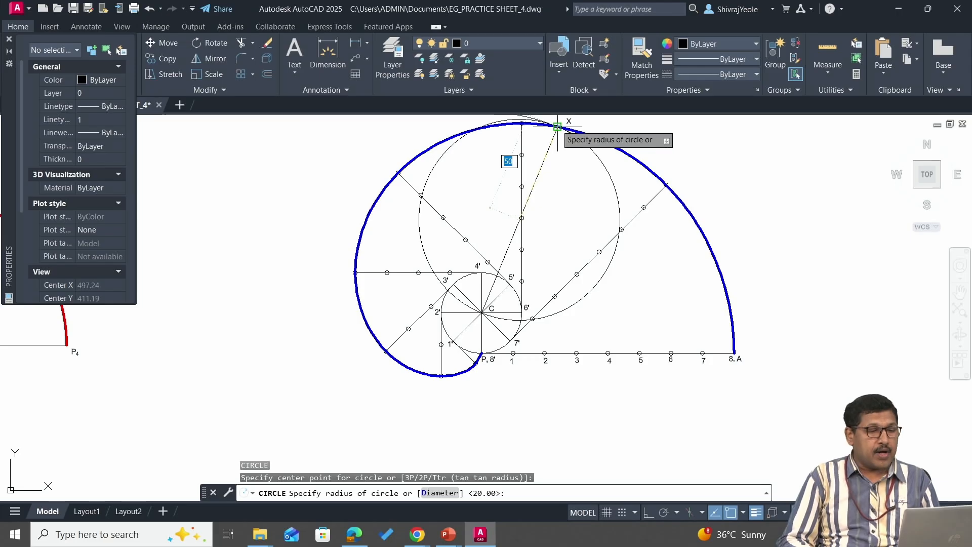
scroll(558, 129, "up", 3)
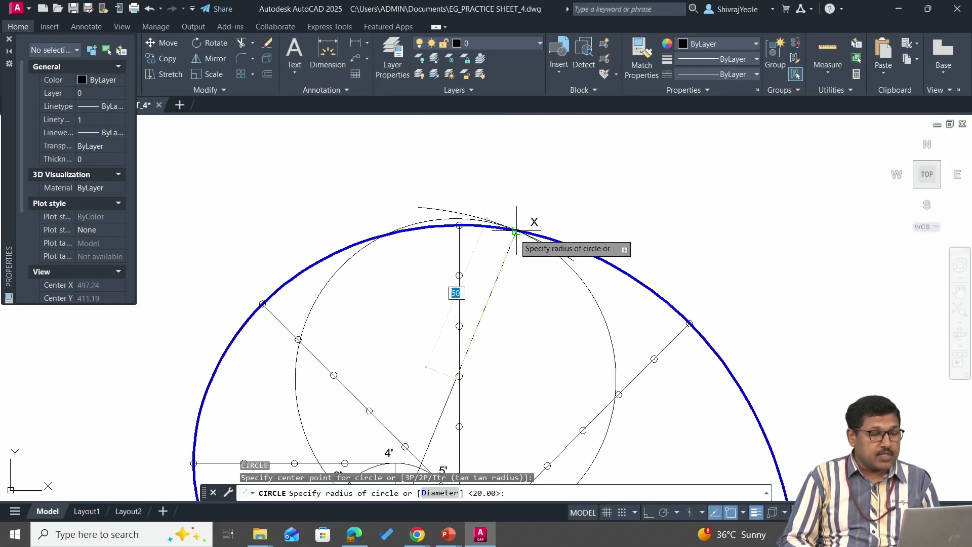
scroll(517, 228, "up", 3)
left_click(514, 238)
Step: Trim away the portion of the new circle on the 2' side of line CX, leaving the semicircle from X to C
scroll(590, 297, "down", 1)
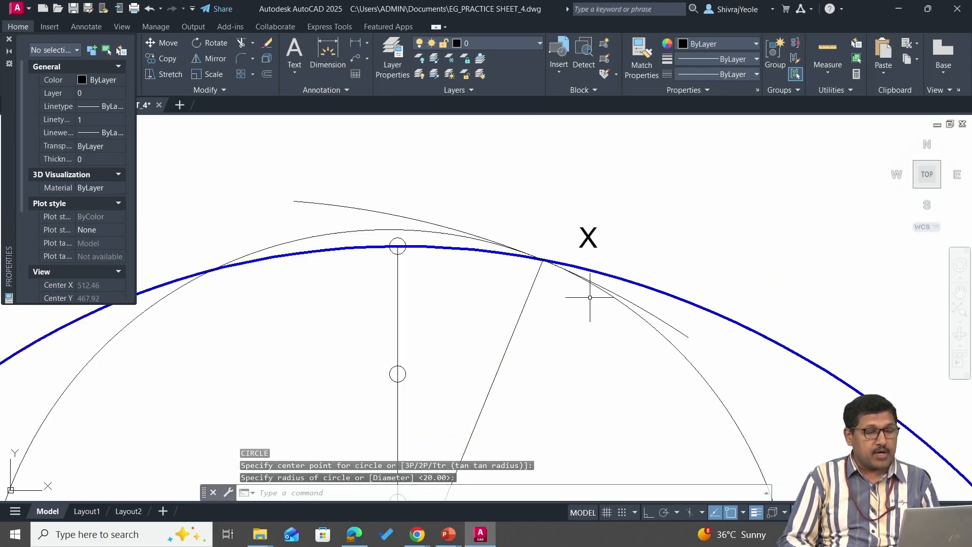
scroll(590, 297, "down", 2)
mouse_move(590, 297)
middle_mouse_down()
mouse_move(593, 354)
mouse_move(620, 156)
mouse_move(622, 212)
middle_mouse_up()
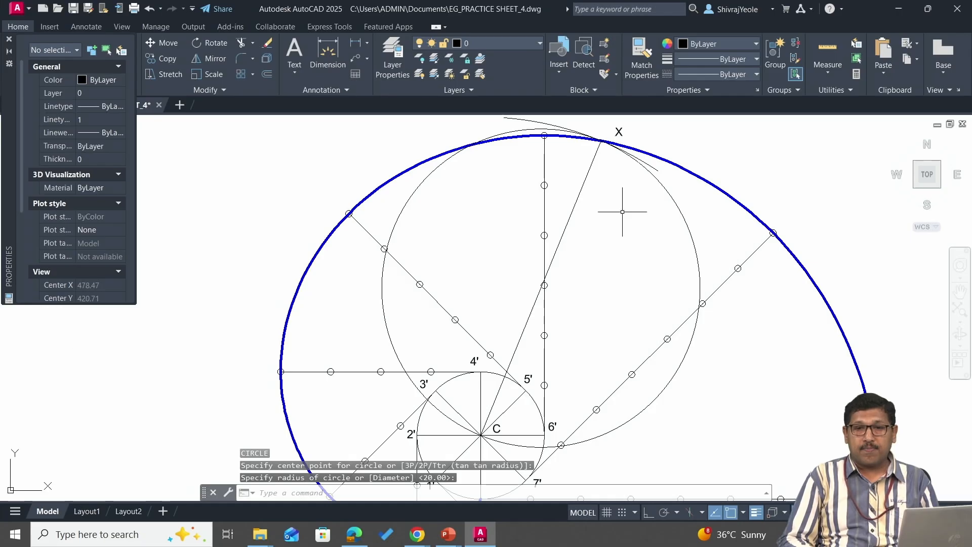
type("tr")
key("Return")
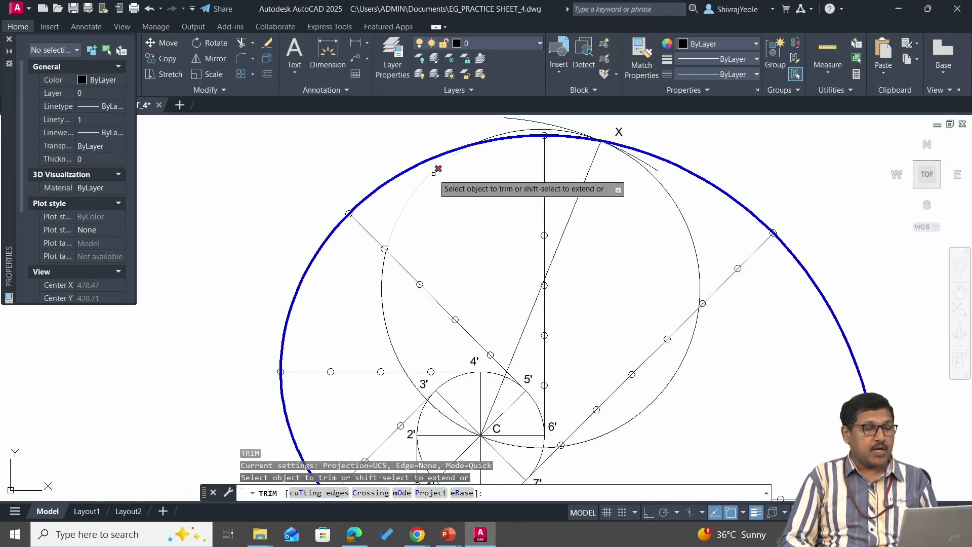
left_click(434, 173)
left_click(516, 131)
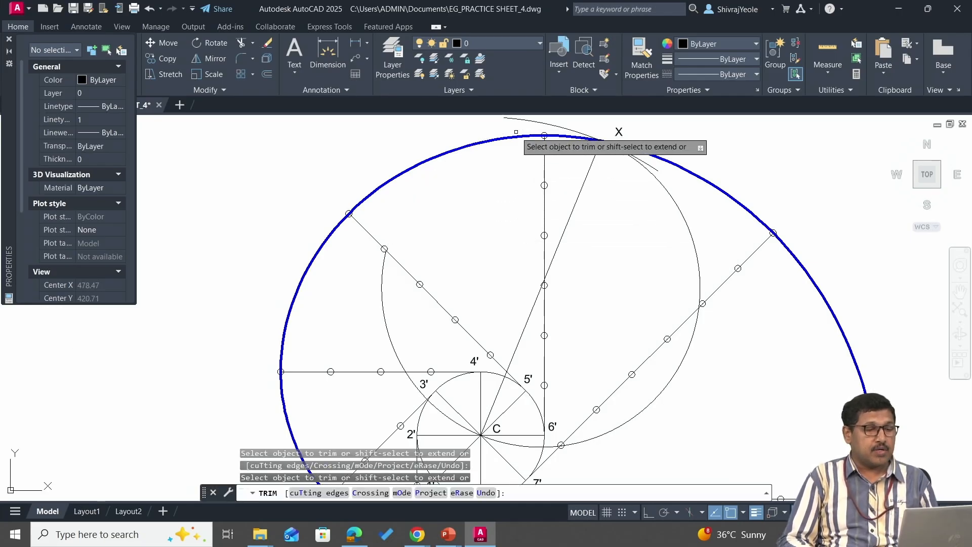
left_click(380, 277)
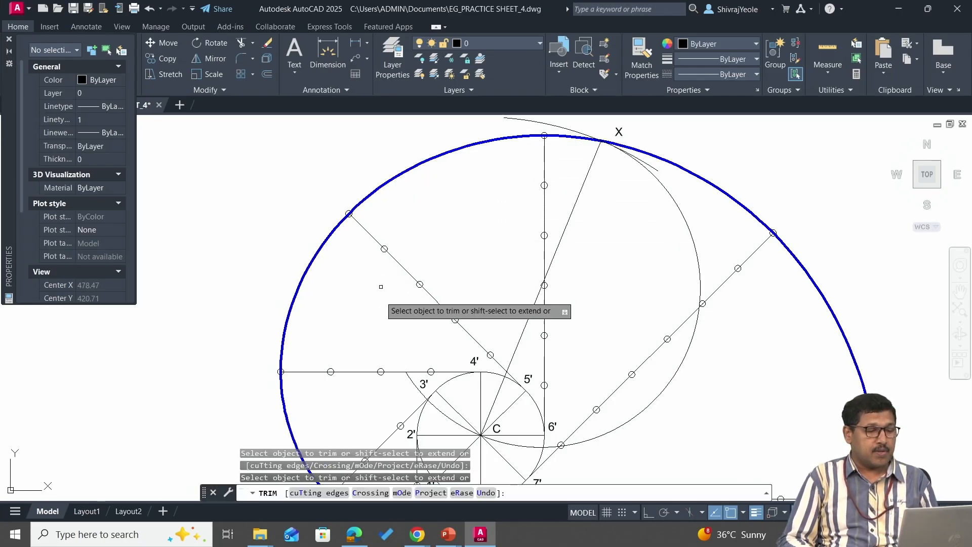
left_click(440, 411)
left_click(422, 395)
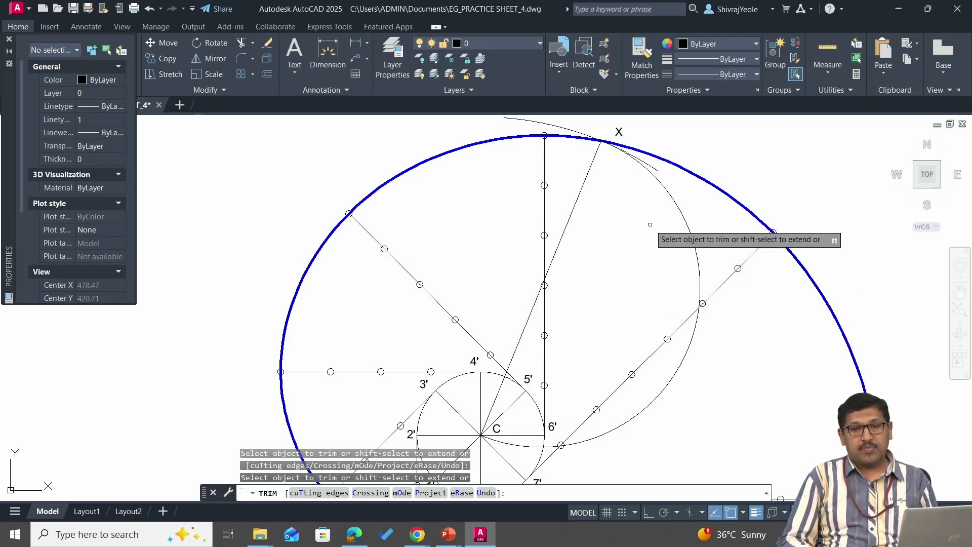
key("Escape")
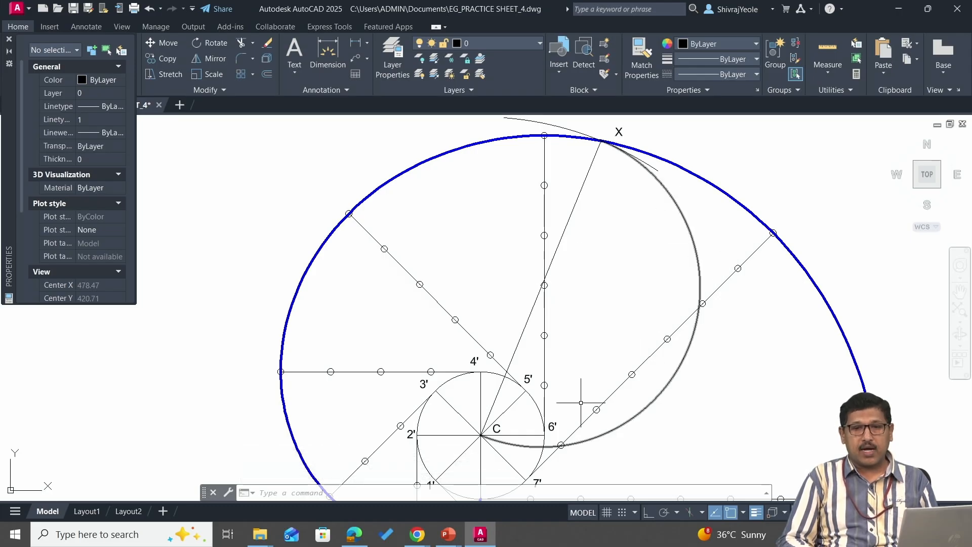
Step: Highlight the semicircle and the base circle to examine where they intersect, and clear the selection
mouse_move(581, 403)
middle_mouse_down()
mouse_move(595, 398)
mouse_move(617, 250)
mouse_move(590, 277)
middle_mouse_up()
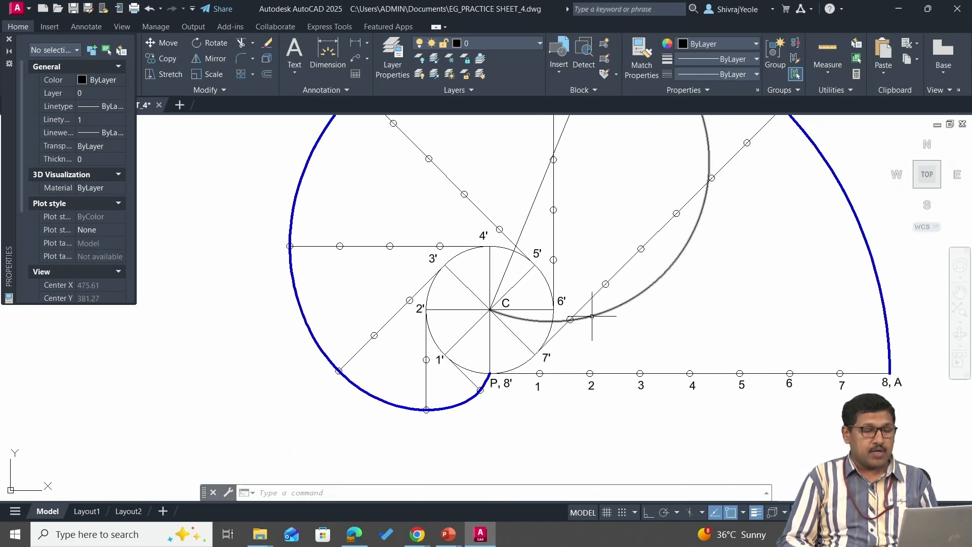
left_click(592, 316)
left_click(549, 330)
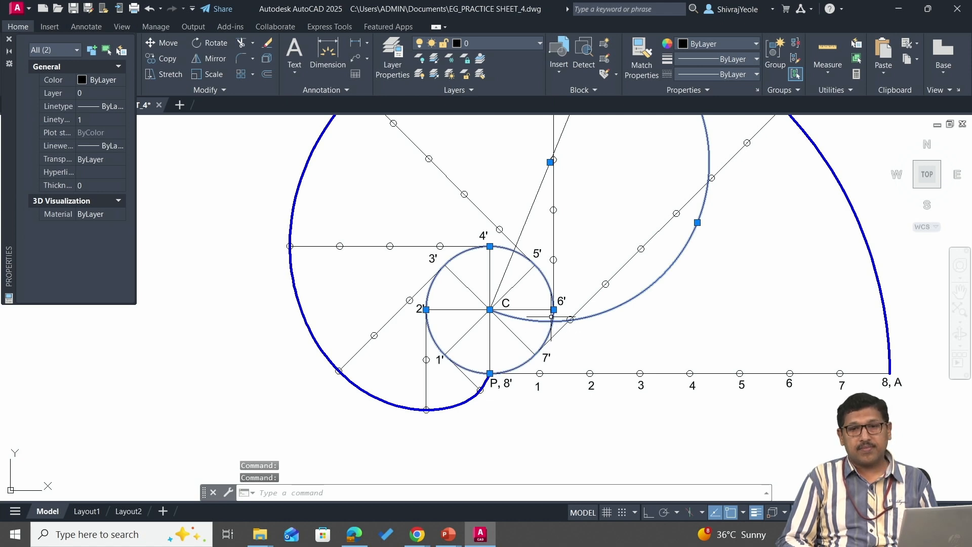
key("Escape")
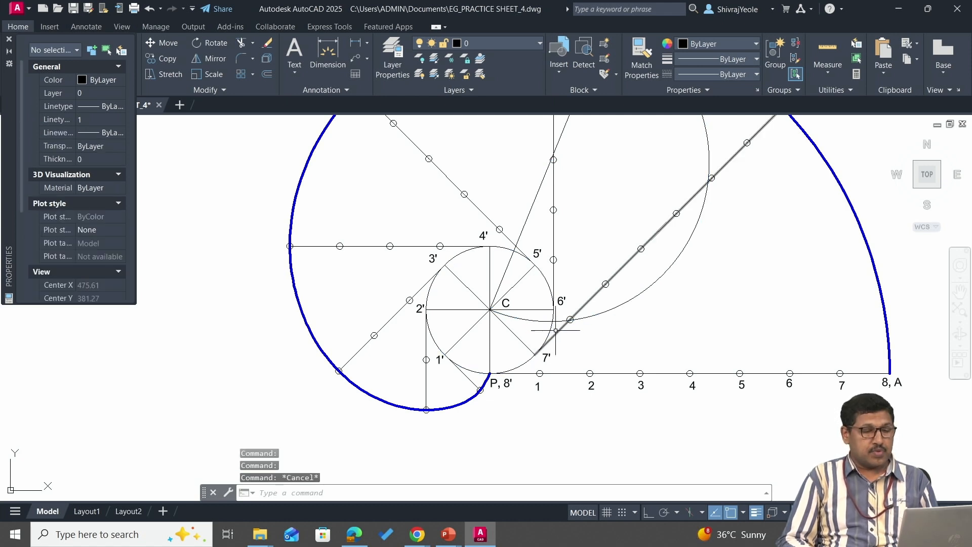
Step: Copy the label C to just below the intersection of the semicircle and the base circle
middle_click_drag(597, 299, 517, 351)
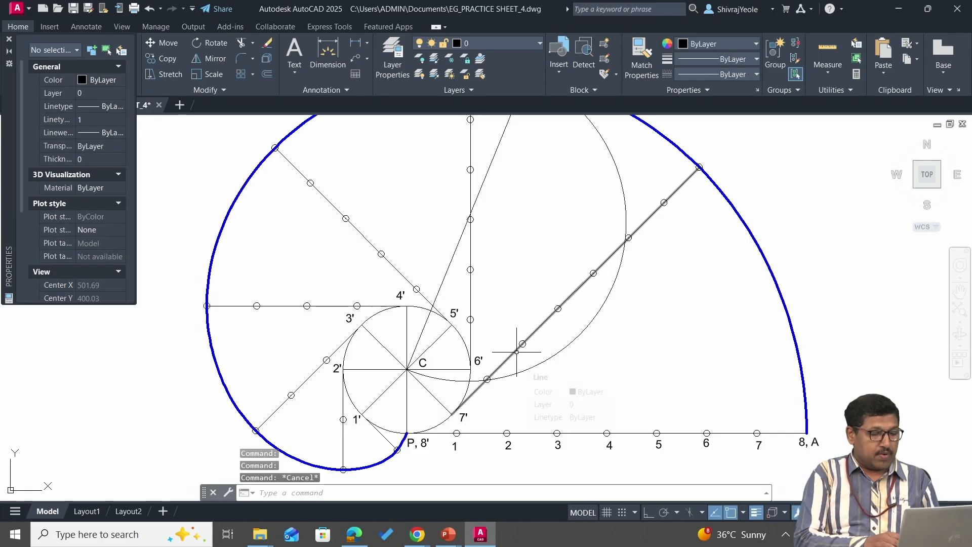
key("Return")
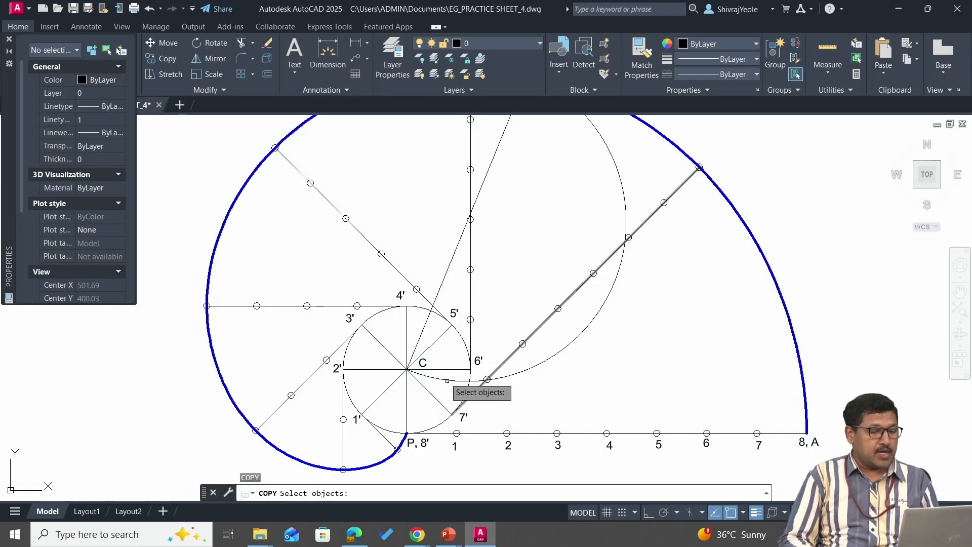
left_click(423, 364)
key("Return")
left_click(423, 364)
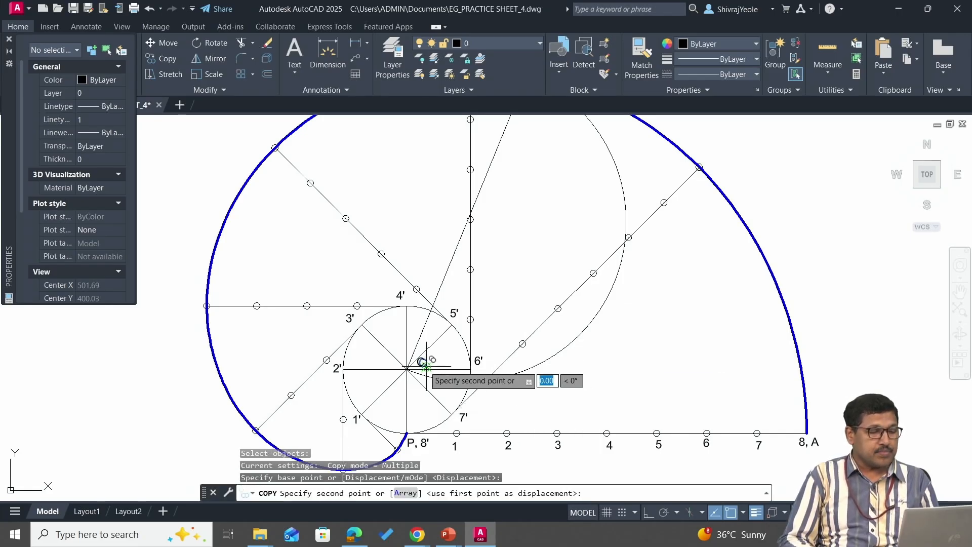
scroll(479, 413, "up", 5)
scroll(452, 368, "down", 4)
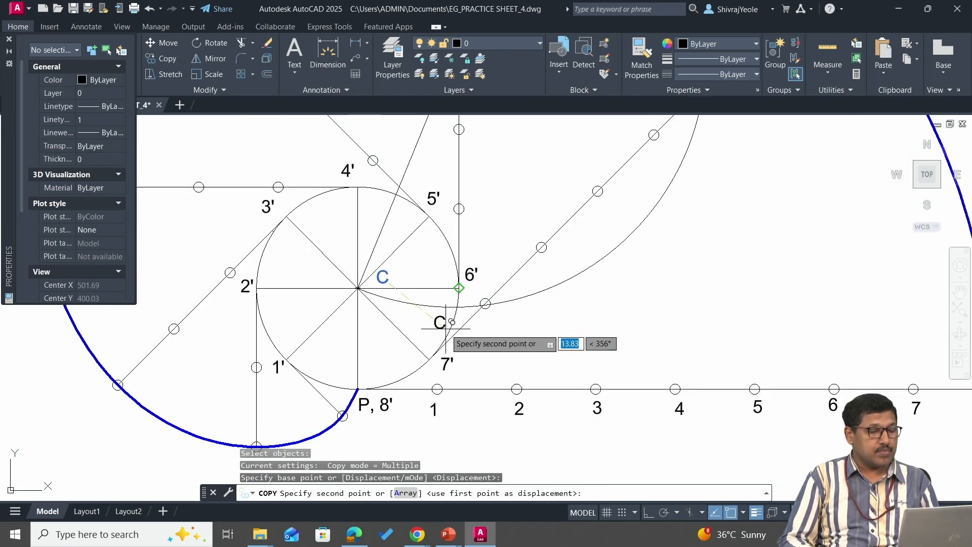
scroll(445, 322, "up", 5)
left_click(451, 303)
key("Return")
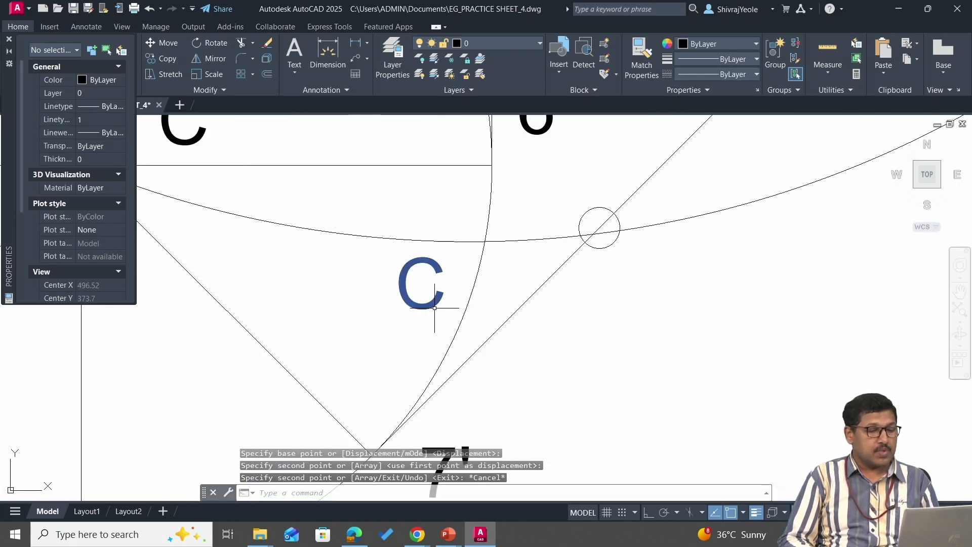
Step: Change the copied label's text beside the semicircle and base circle intersection to N
double_click(405, 294)
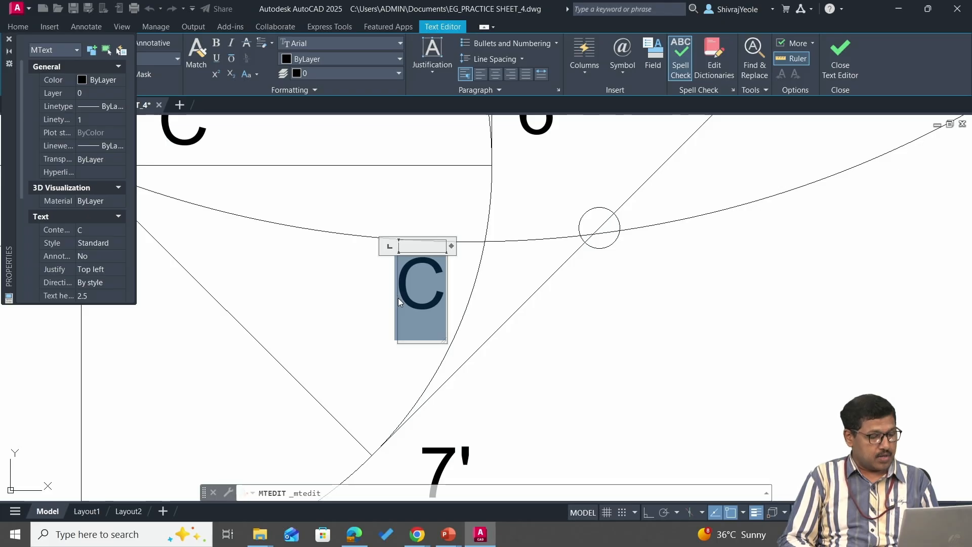
type("N")
left_click(488, 306)
scroll(566, 197, "down", 4)
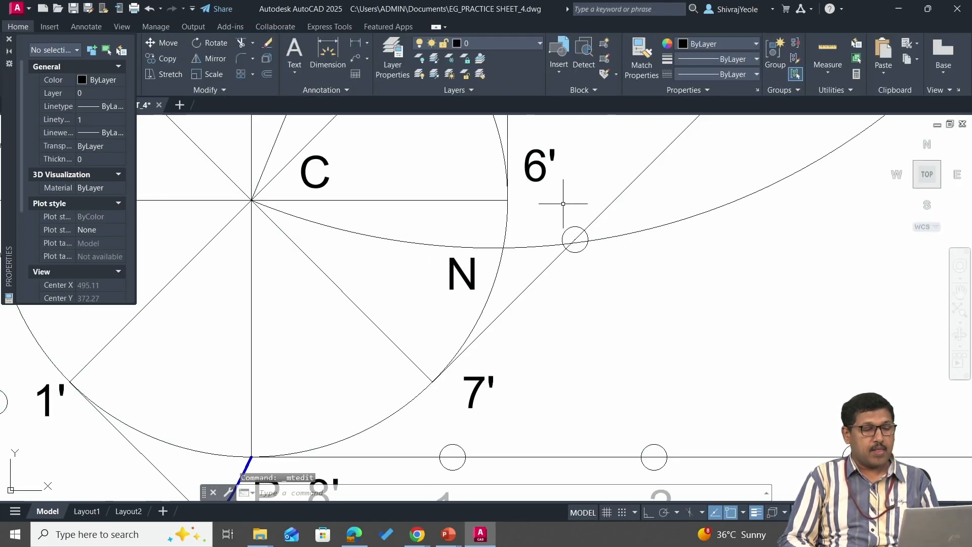
Step: Draw a line from the semicircle and base circle intersection at N to point X on the involute
middle_click_drag(568, 180, 502, 338)
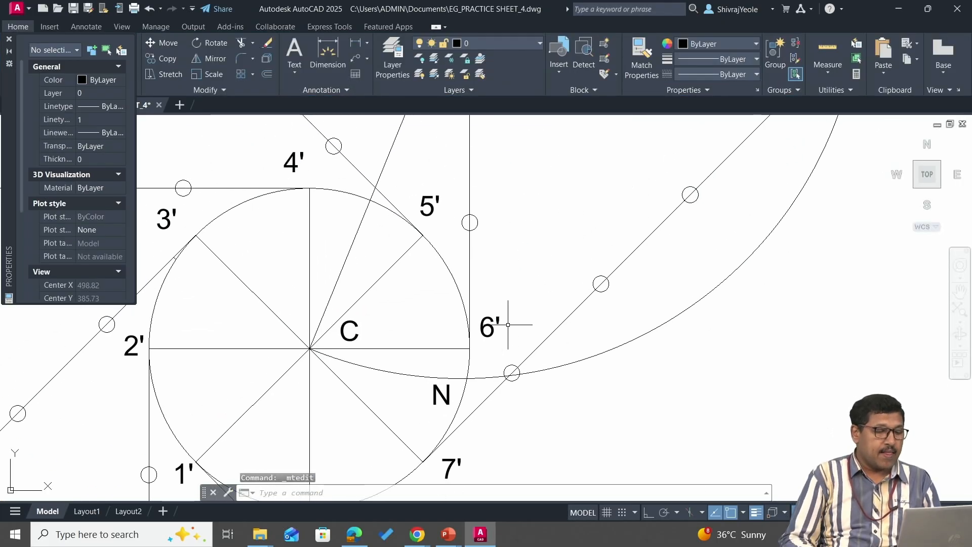
scroll(508, 325, "down", 3)
scroll(497, 349, "up", 3)
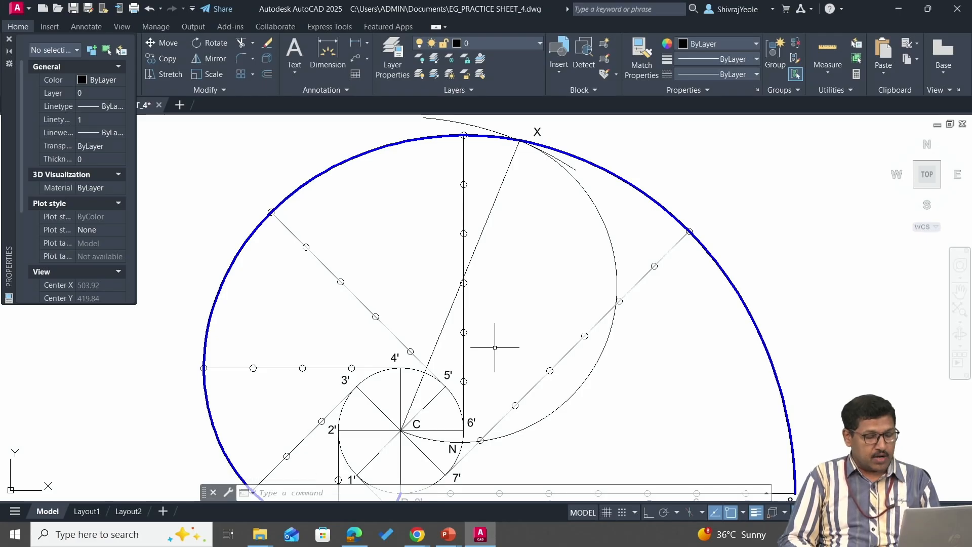
key("Return")
left_click(464, 432)
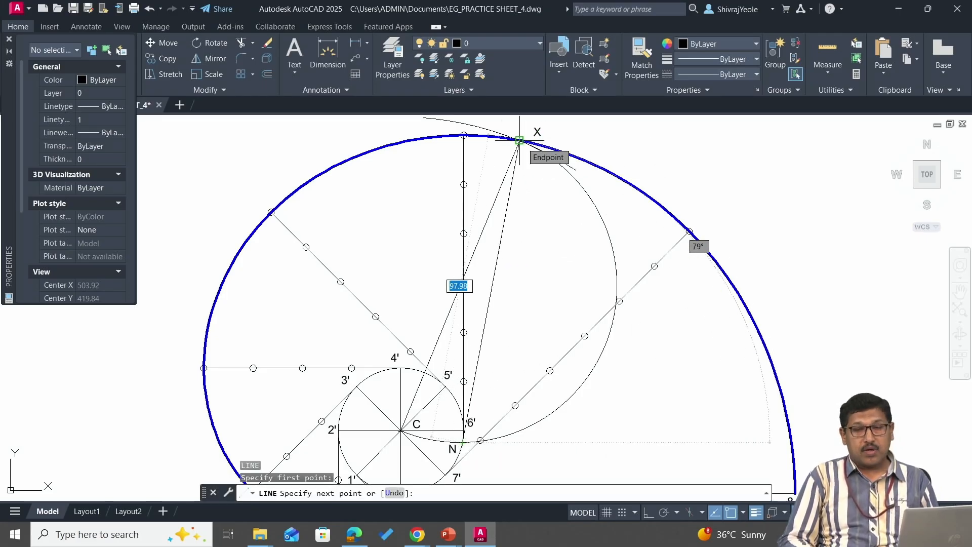
middle_click_drag(520, 139, 485, 314)
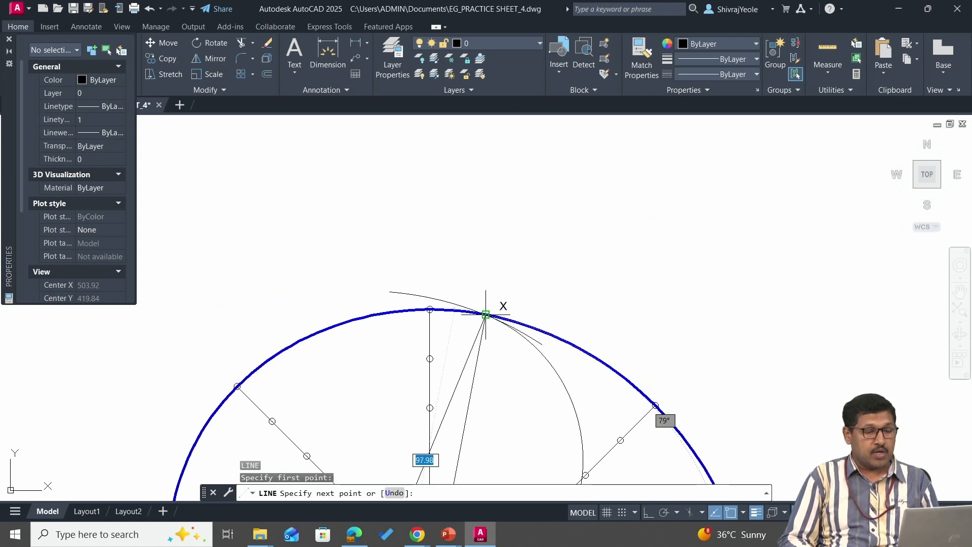
left_click(486, 314)
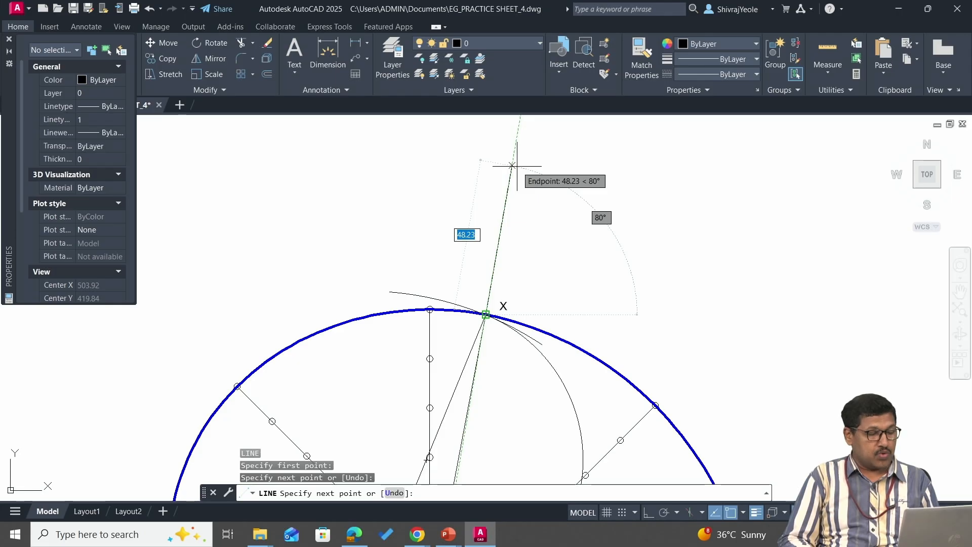
key("Tab")
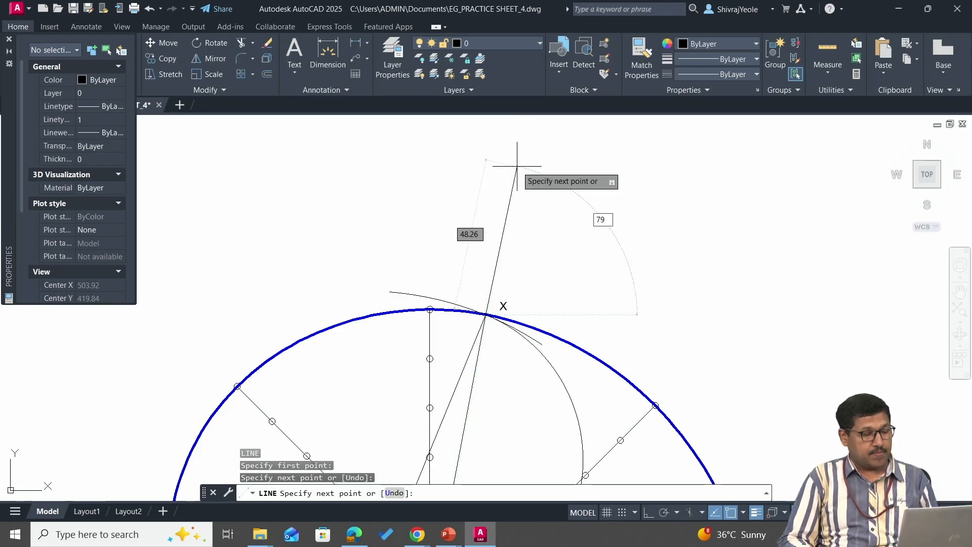
key("Escape")
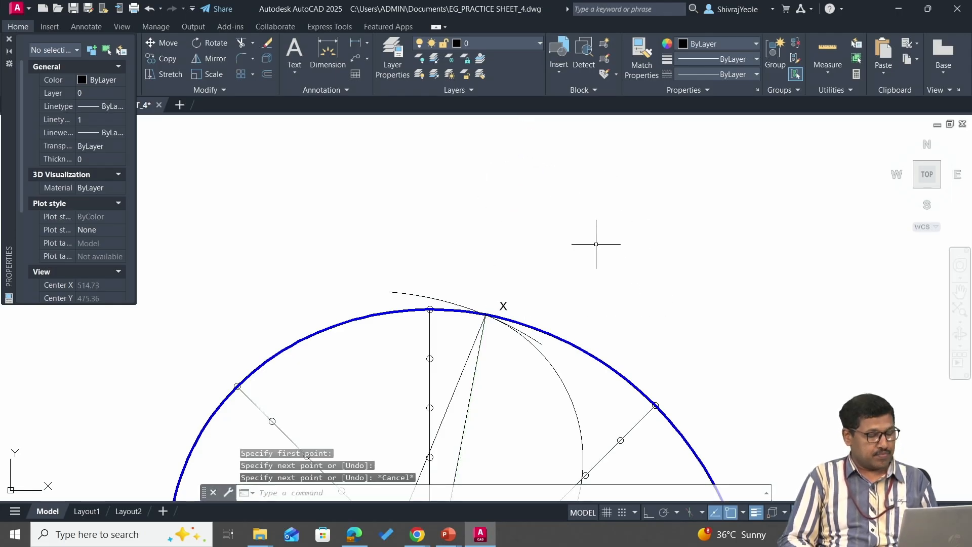
Step: Draw a line about 35 units long from X outward beyond the involute, continuing the direction of line NX
scroll(523, 279, "down", 4)
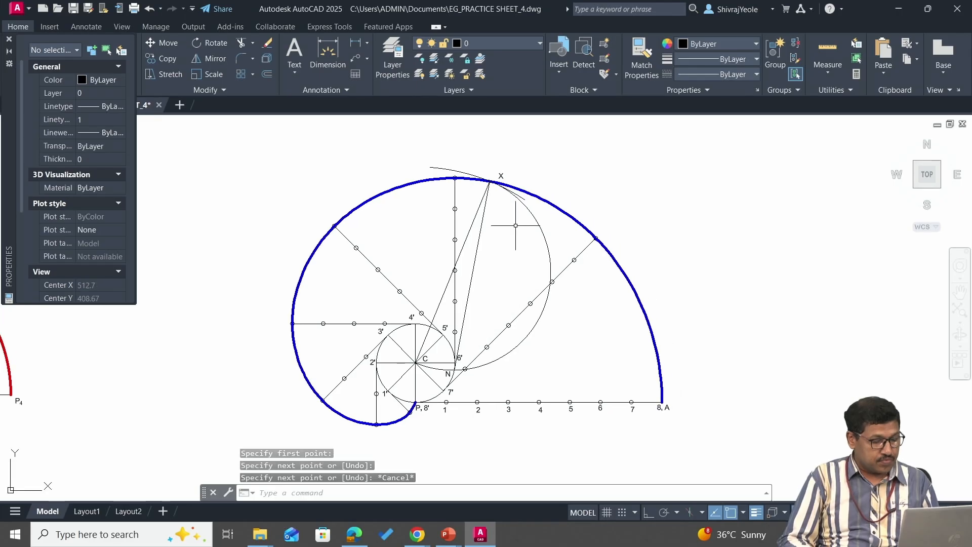
scroll(512, 256, "up", 2)
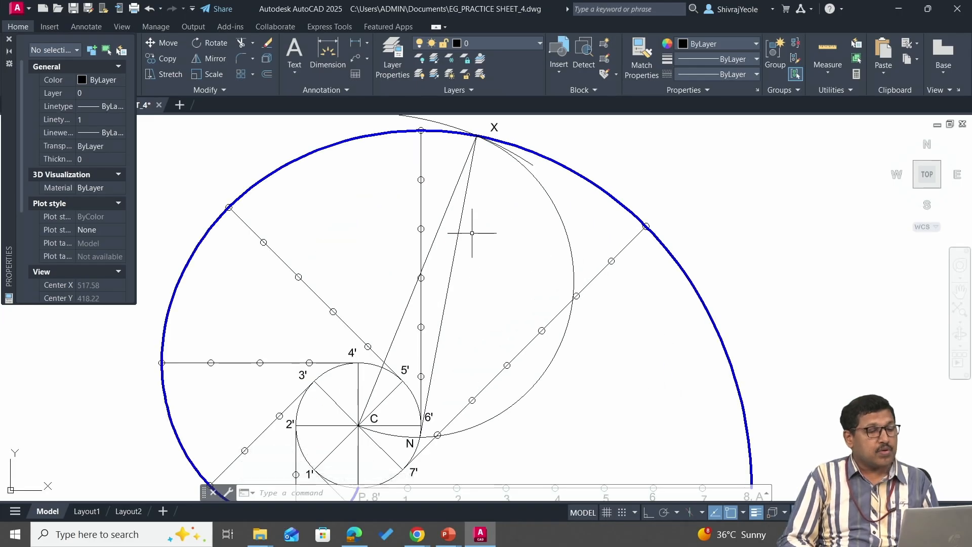
middle_click_drag(468, 186, 438, 328)
type("l")
key("Return")
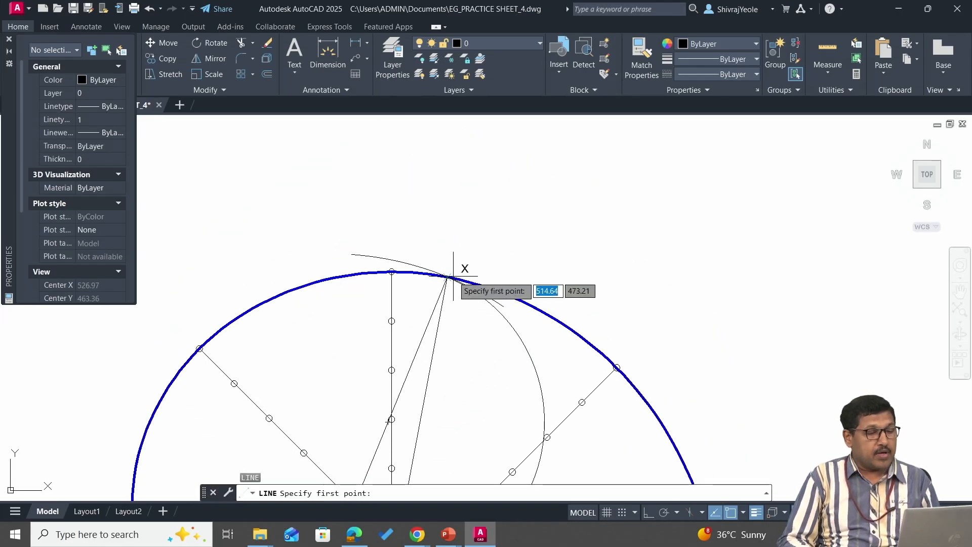
left_click(447, 277)
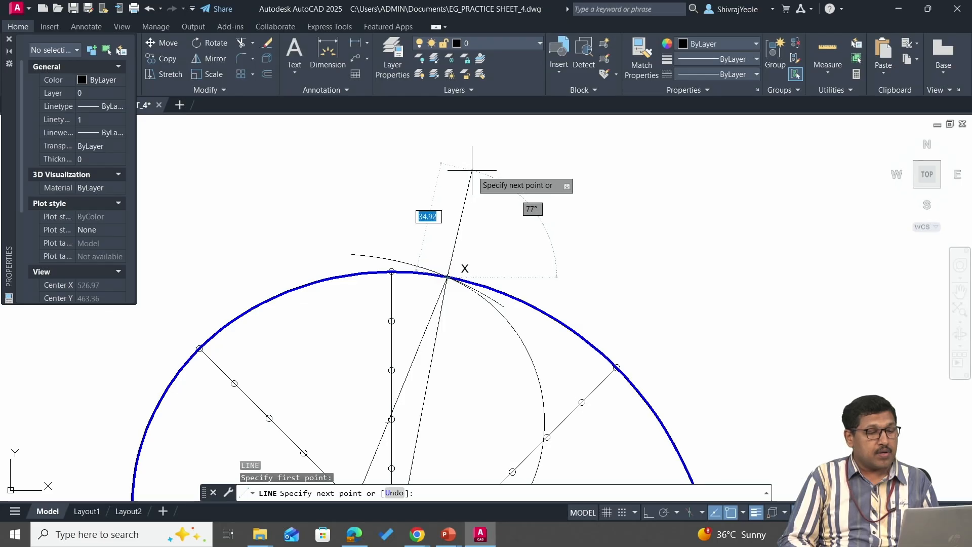
left_click(469, 168)
key("Escape")
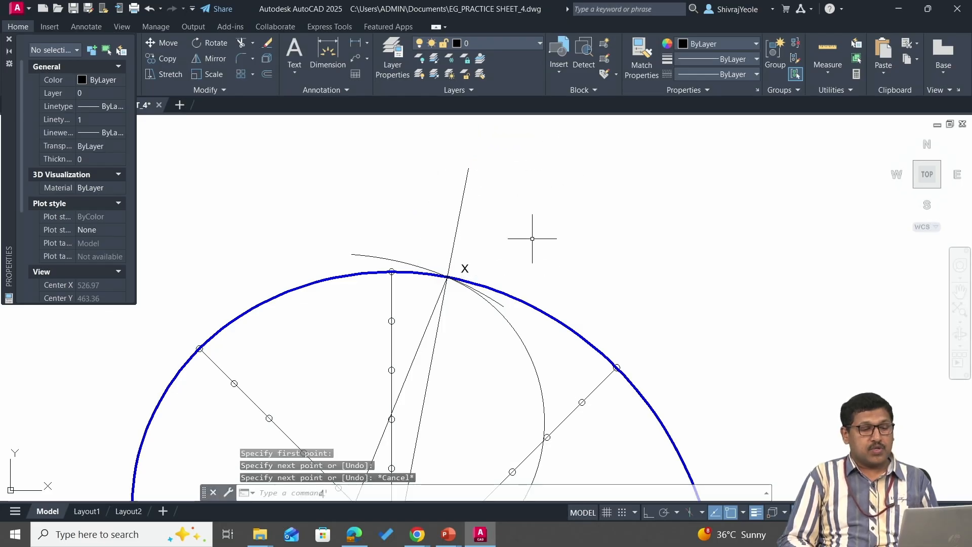
scroll(510, 249, "down", 2)
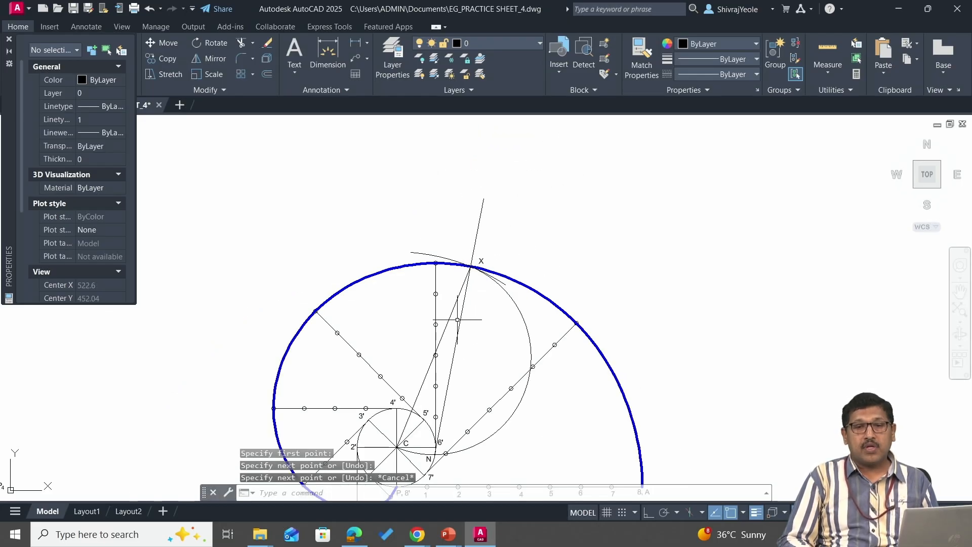
Step: Copy the label X to just beside the outer end of the line extended beyond the involute
scroll(534, 243, "up", 2)
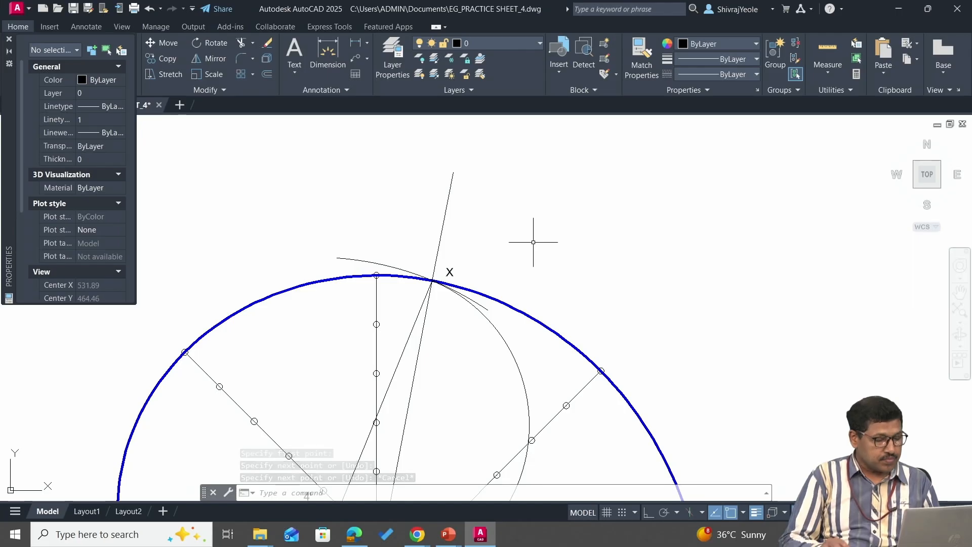
type("co")
key("Return")
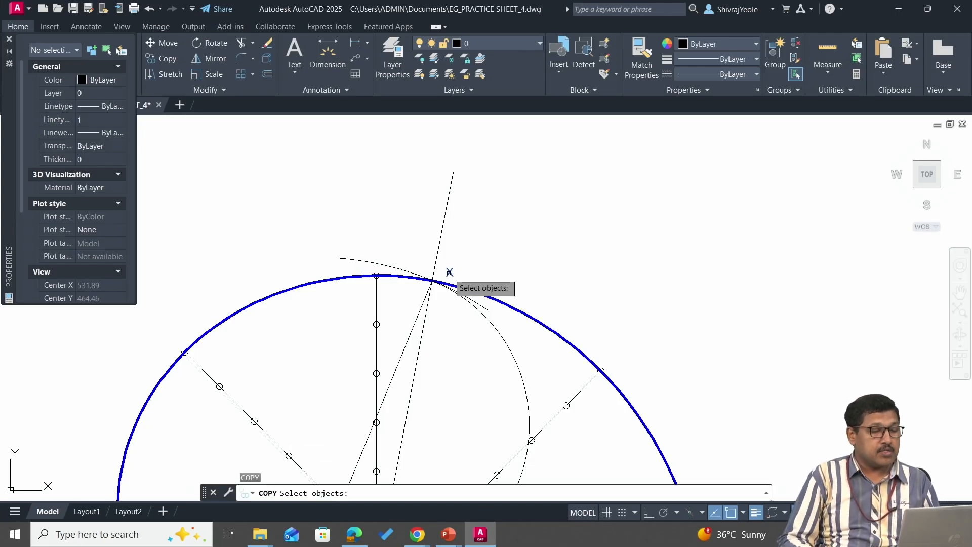
left_click(449, 272)
key("Return")
left_click(449, 272)
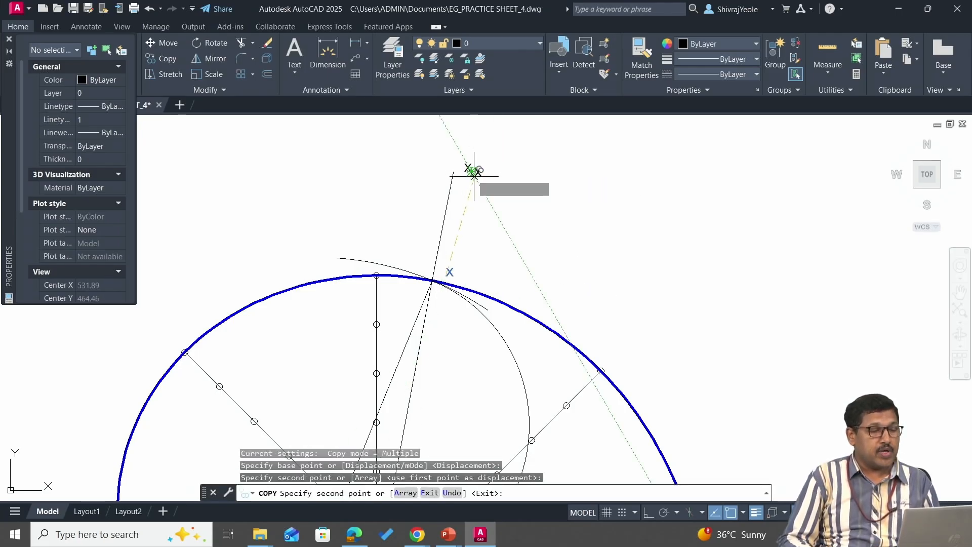
left_click(473, 172)
key("Return")
Step: Change the copied label's text at the extended line's outer end to M
double_click(468, 168)
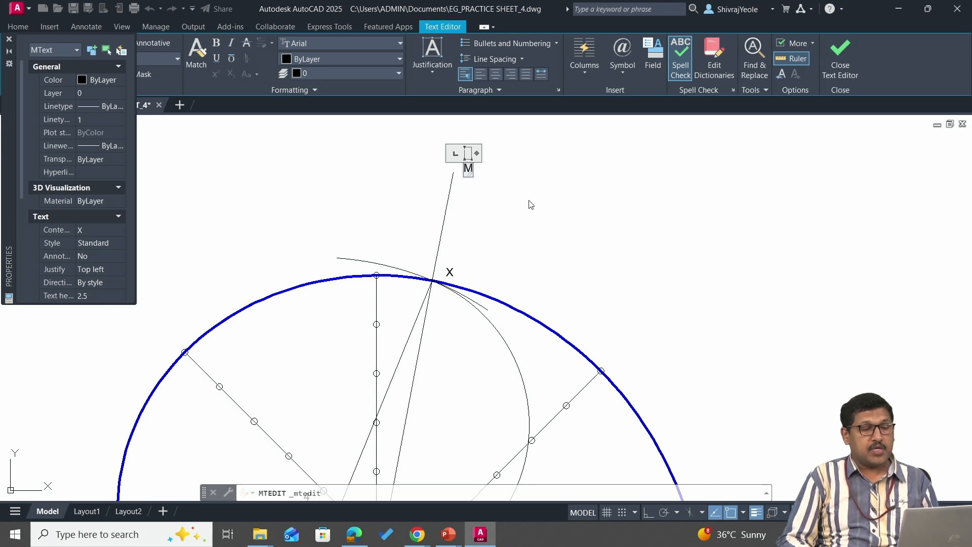
type("M")
left_click(507, 220)
Step: Start a line and leave only the Perpendicular object snap on by disabling Endpoint, Midpoint, Center, Node, Quadrant and Intersection
scroll(506, 220, "down", 2)
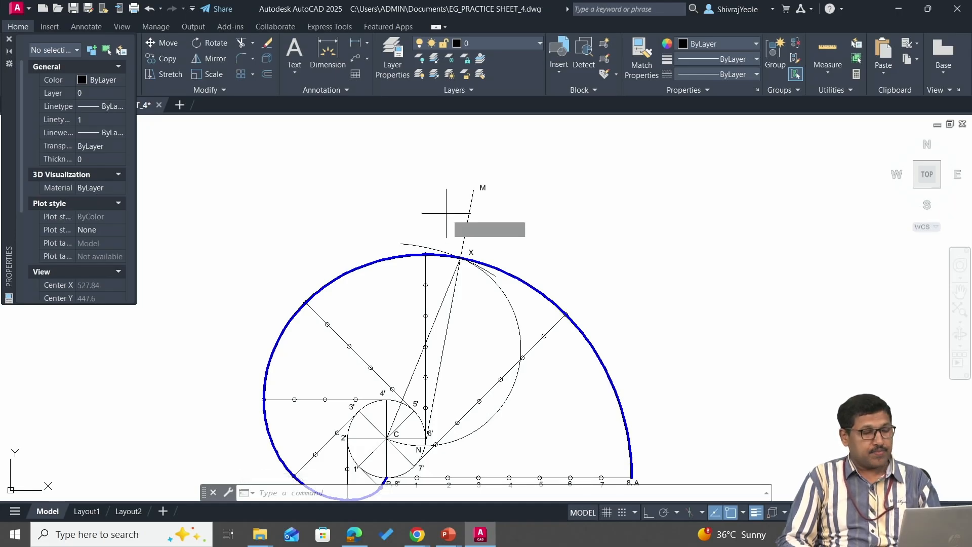
type("l")
key("Return")
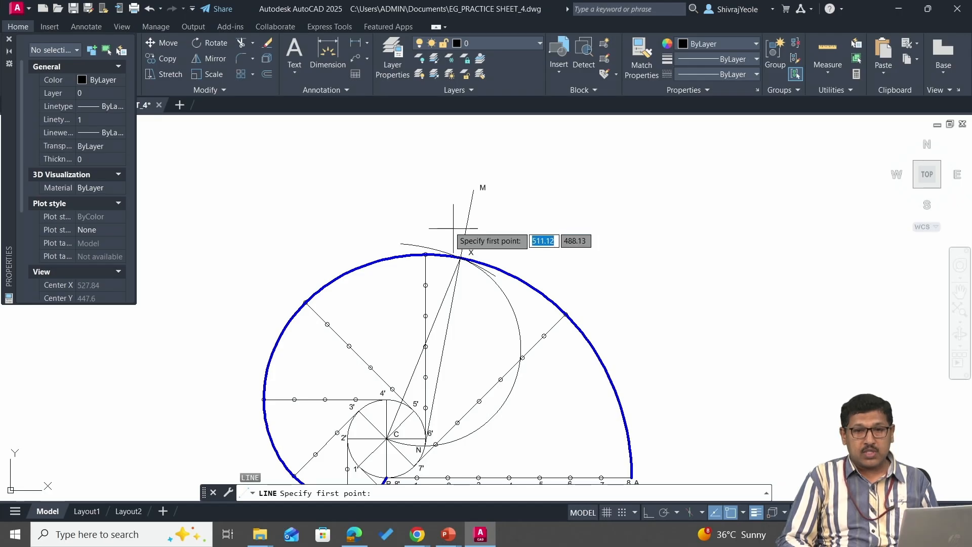
left_click(743, 513)
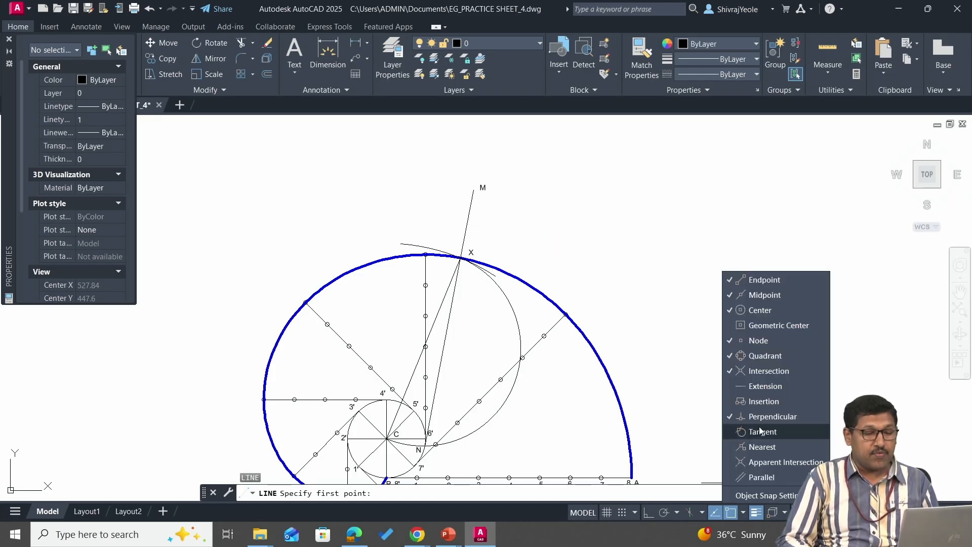
left_click(729, 280)
left_click(728, 295)
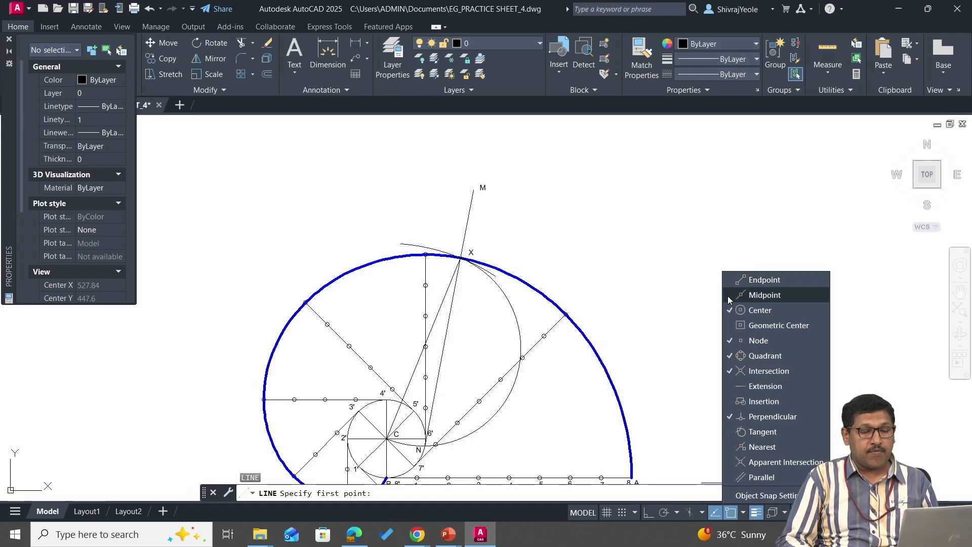
left_click(728, 310)
left_click(730, 340)
left_click(730, 355)
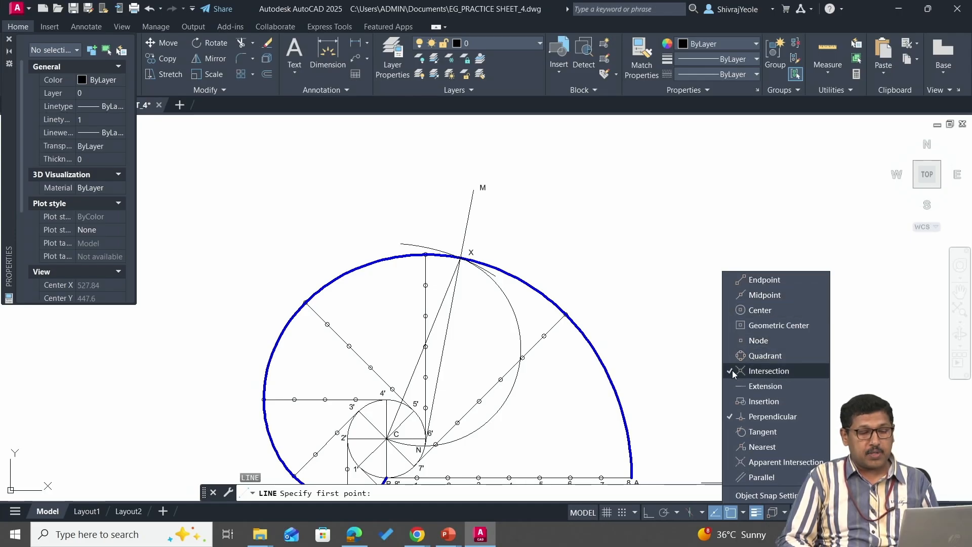
left_click(733, 371)
left_click(626, 370)
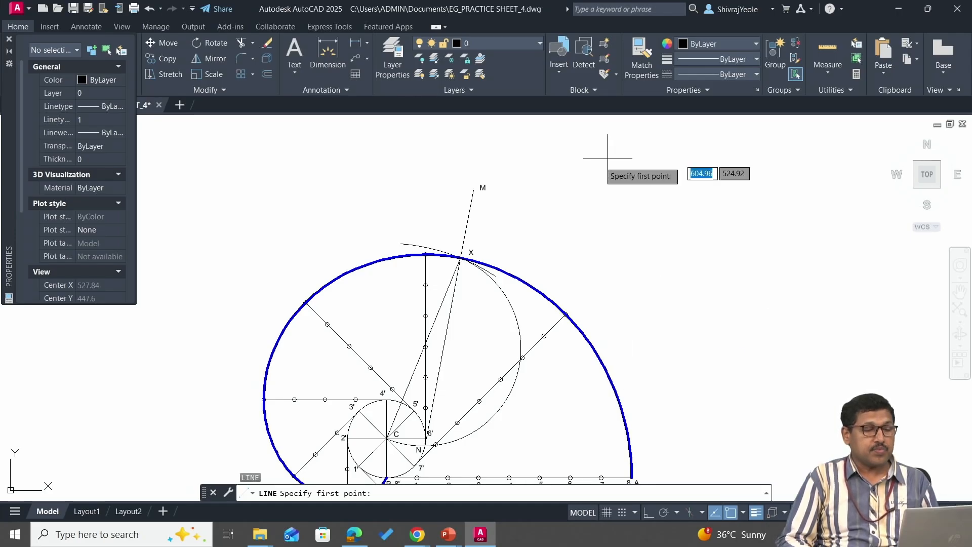
Step: Draw a line perpendicular to XM from a point between X and M, running outward above the involute's upper-left part
left_click(465, 226)
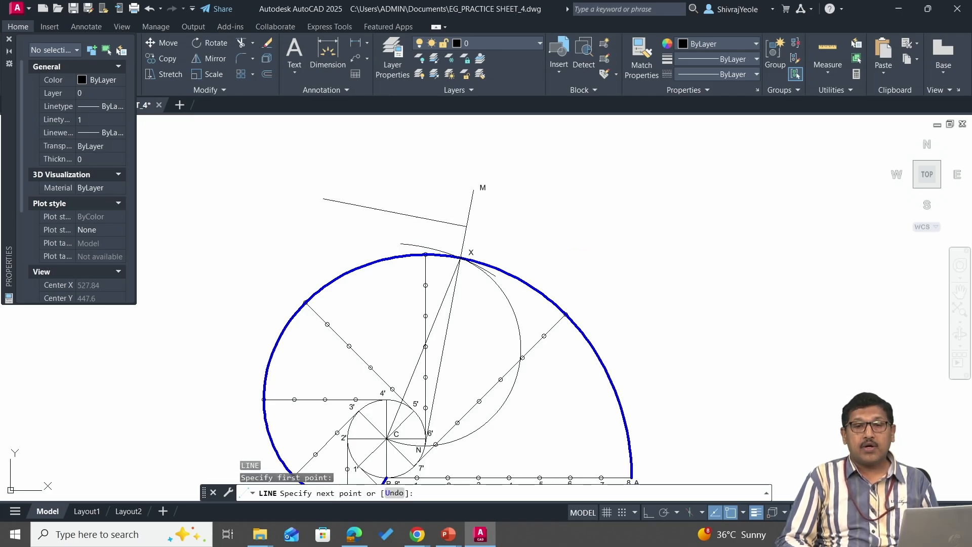
left_click(322, 197)
key("Escape")
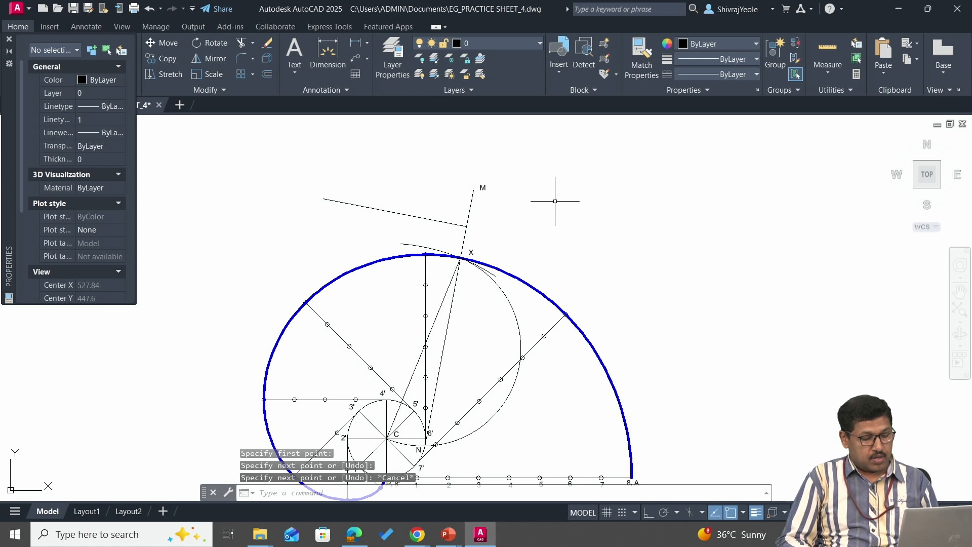
Step: Mirror the perpendicular line about line MN with the Endpoint object snap enabled, keeping the source line
type("mi")
key("Return")
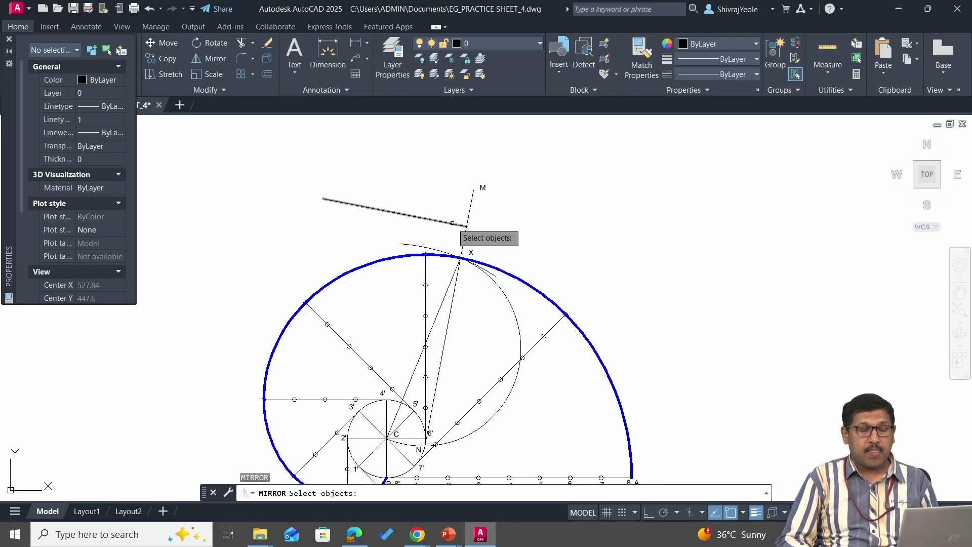
left_click(453, 223)
key("Return")
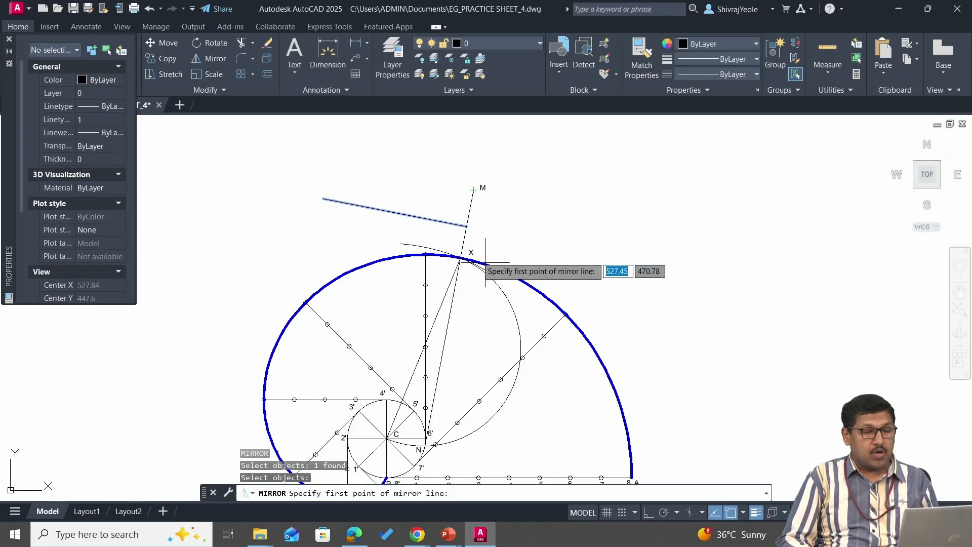
left_click(745, 512)
left_click(727, 283)
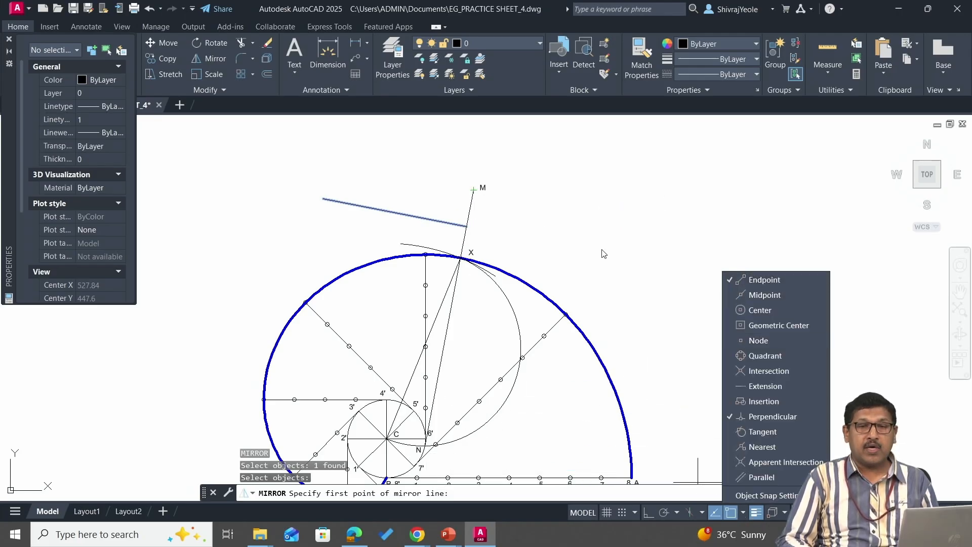
left_click(477, 204)
left_click(474, 189)
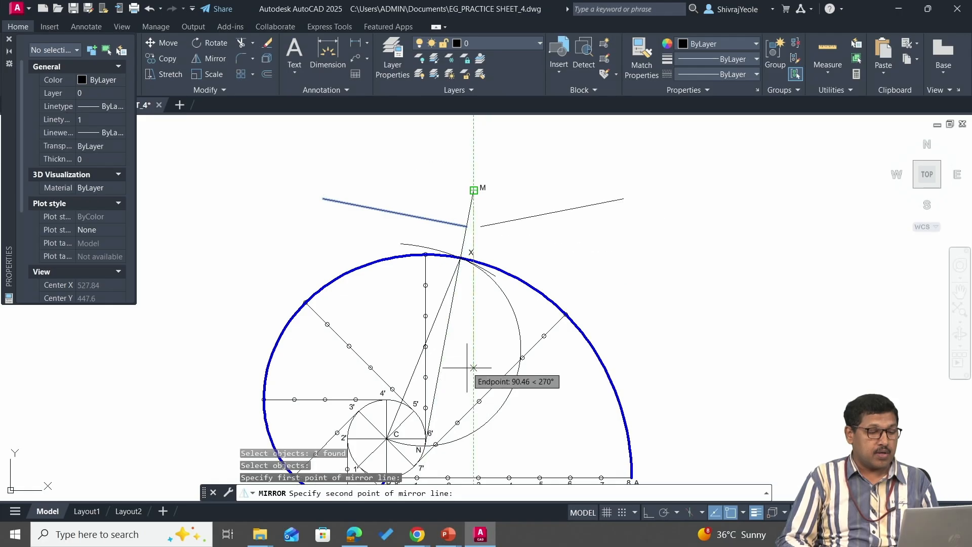
left_click(425, 445)
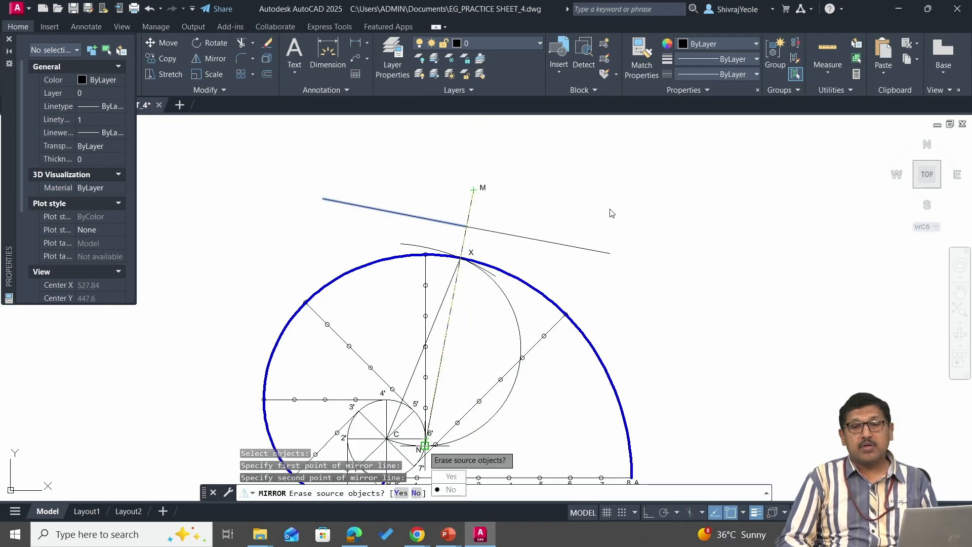
left_click(452, 490)
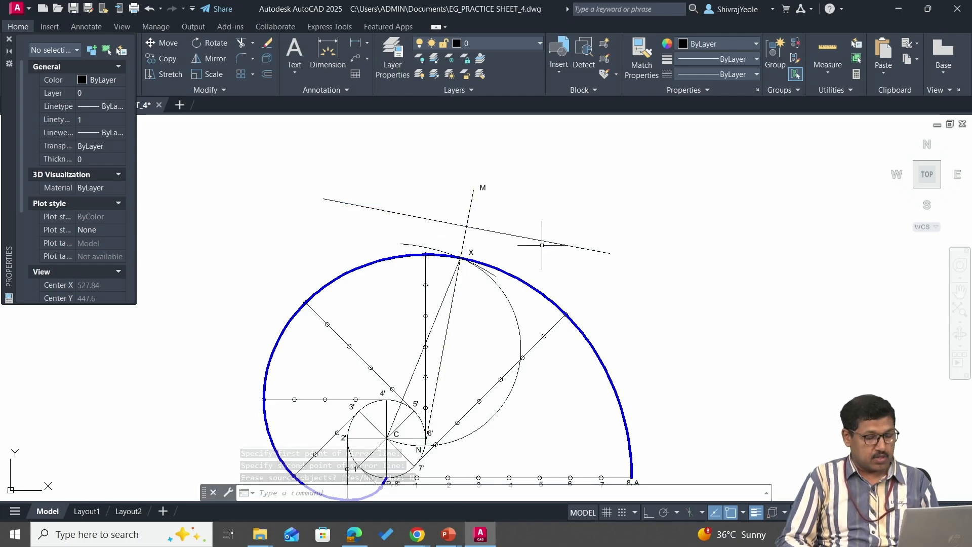
Step: Move both halves of the perpendicular line from their common point on XM to point X on the involute
type("m")
key("Return")
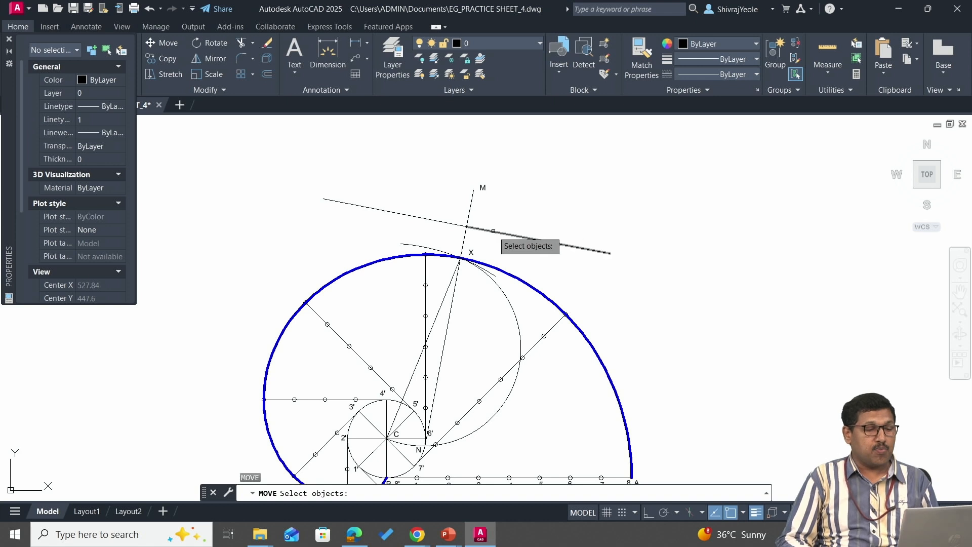
left_click(478, 228)
left_click(454, 225)
key("Return")
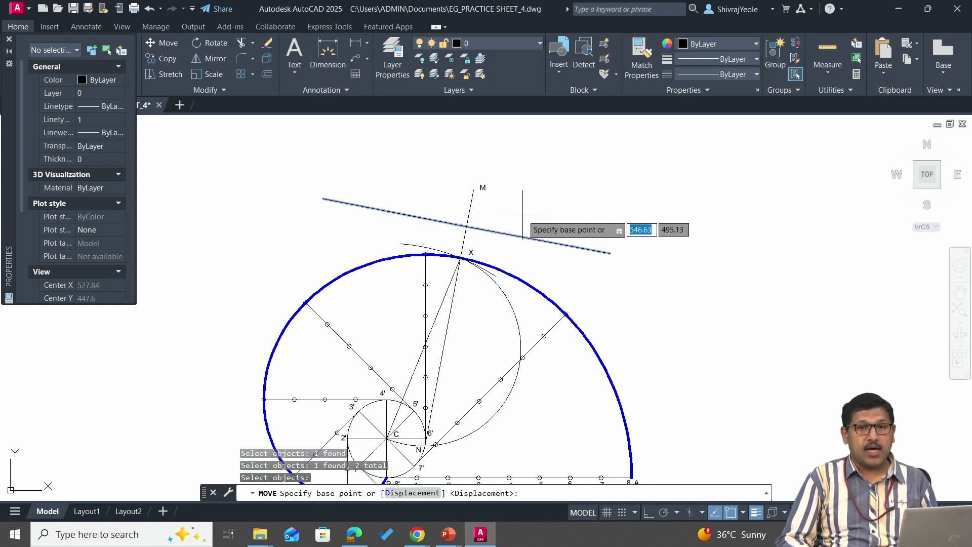
left_click(466, 226)
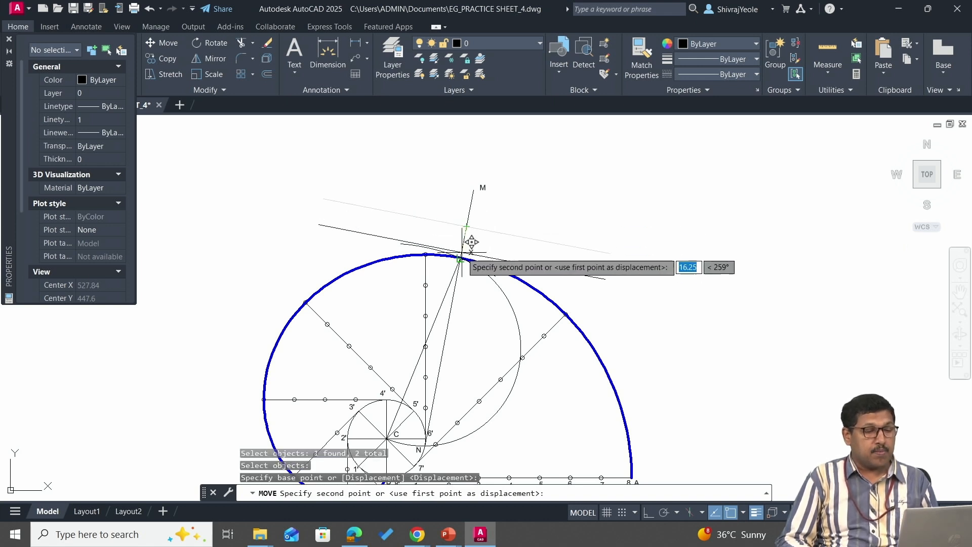
scroll(472, 251, "up", 6)
left_click(426, 265)
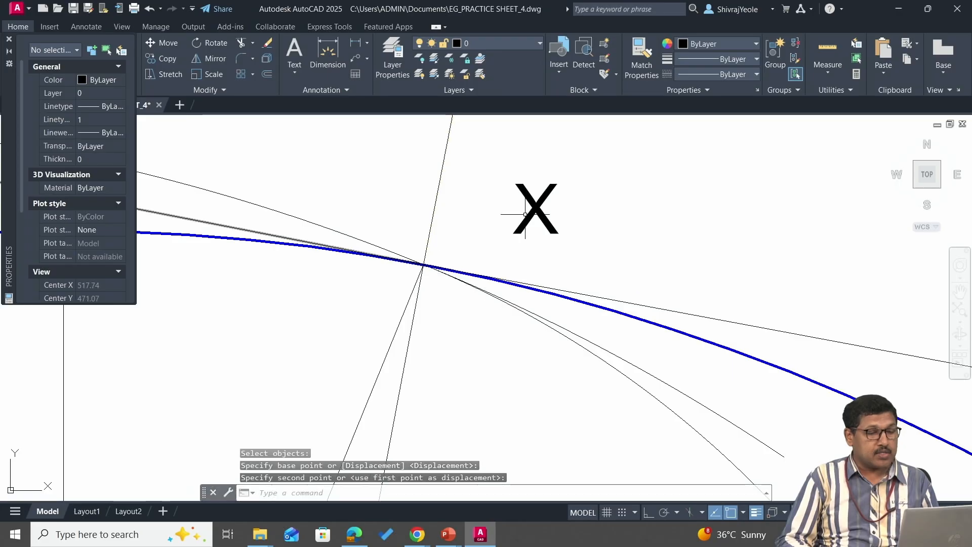
Step: Copy the label M to both ends of the tangent line through X
scroll(523, 217, "down", 5)
scroll(596, 193, "down", 4)
scroll(596, 191, "up", 2)
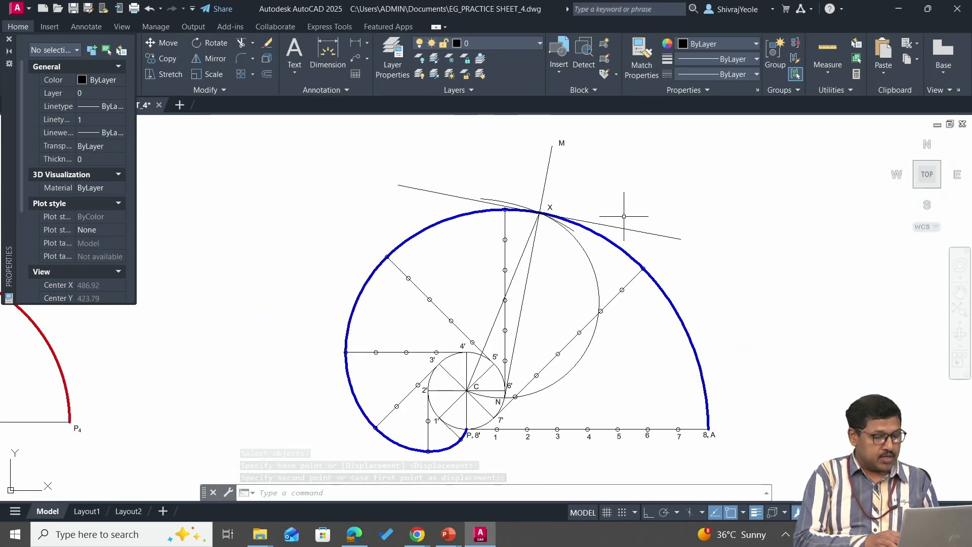
type("co")
key("Return")
left_click(554, 147)
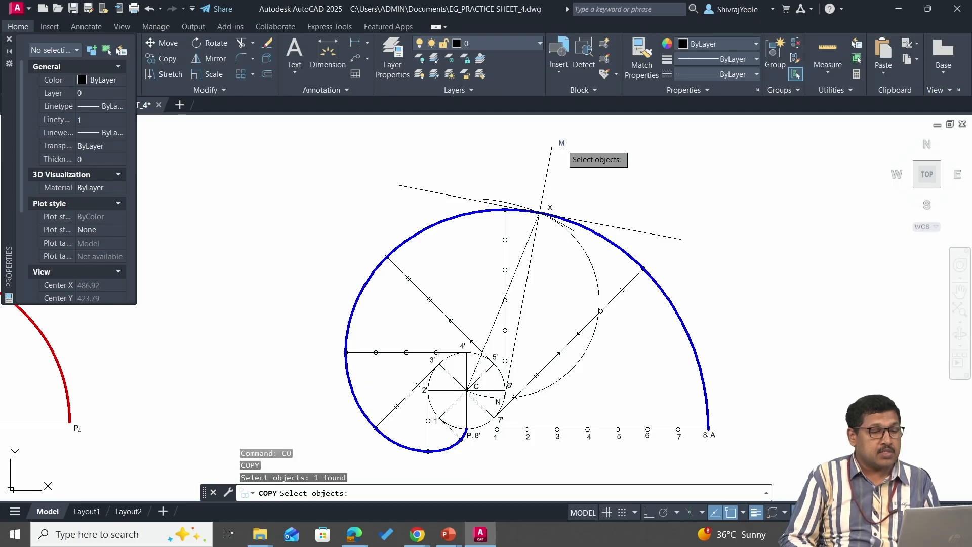
key("Return")
left_click(564, 144)
left_click(391, 178)
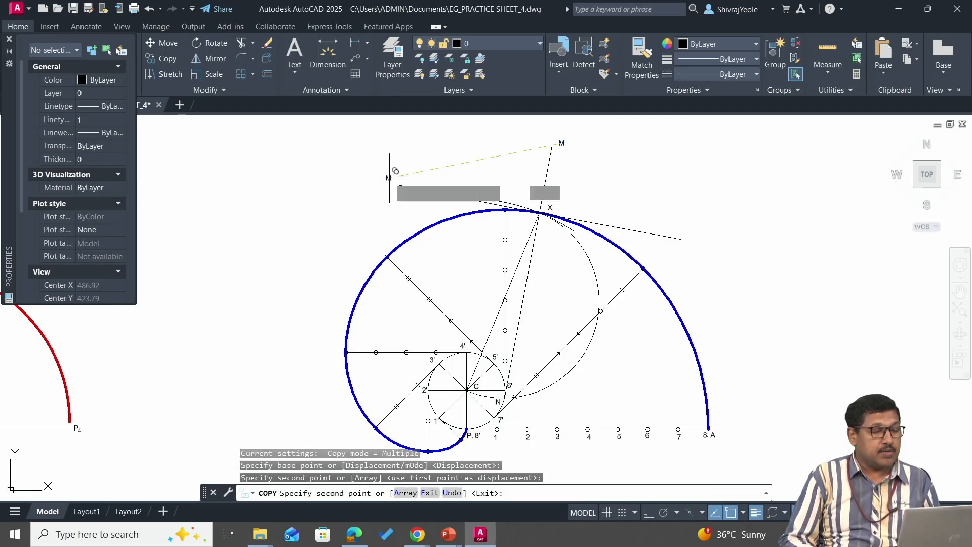
left_click(680, 239)
key("Escape")
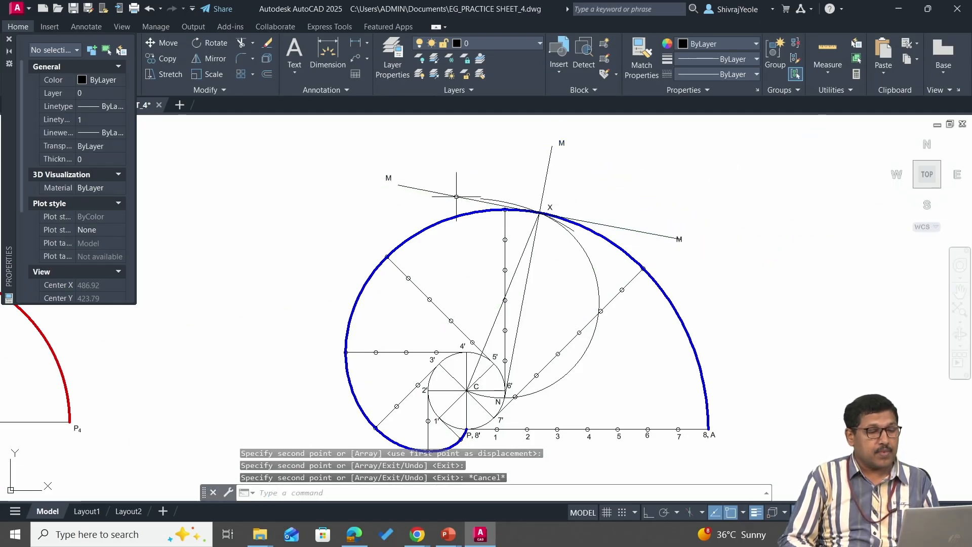
Step: Change the copied labels' text to S at the tangent's upper-left end and T at its lower-right end
scroll(402, 177, "up", 2)
left_click(390, 178)
double_click(381, 178)
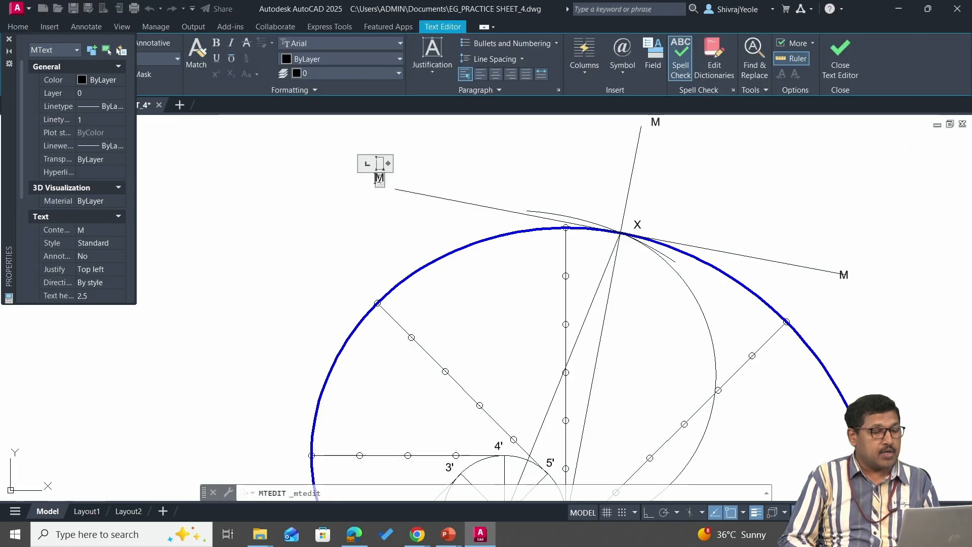
type("S")
left_click(572, 196)
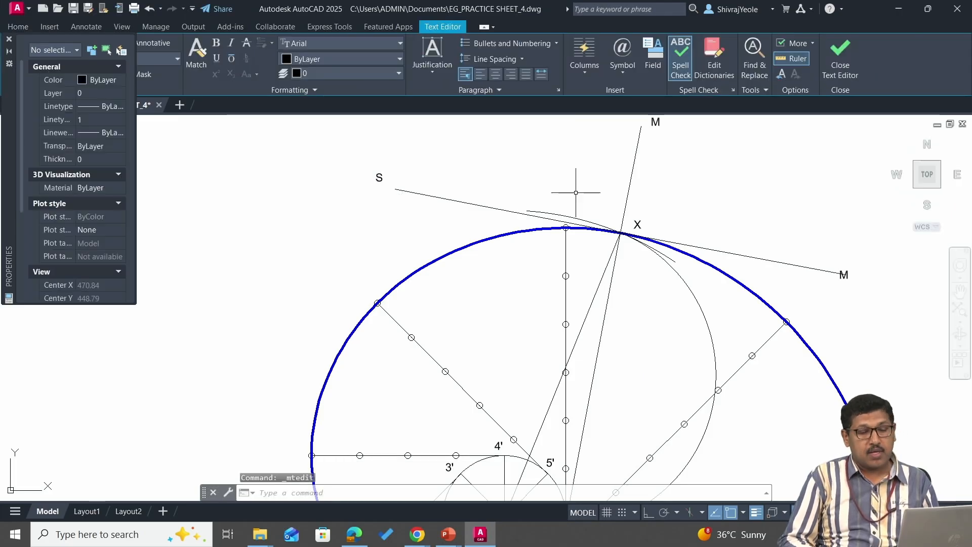
left_click(844, 276)
double_click(844, 276)
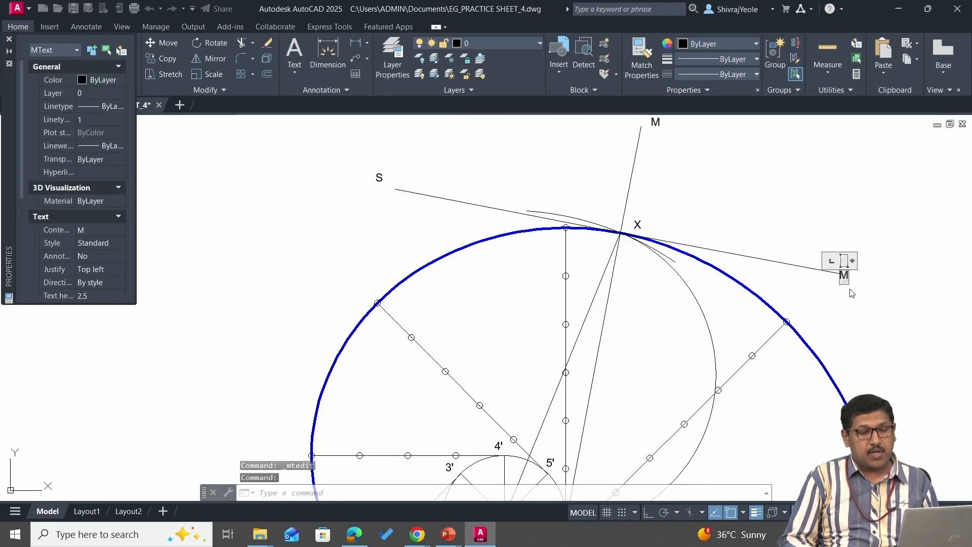
type("T")
left_click(840, 232)
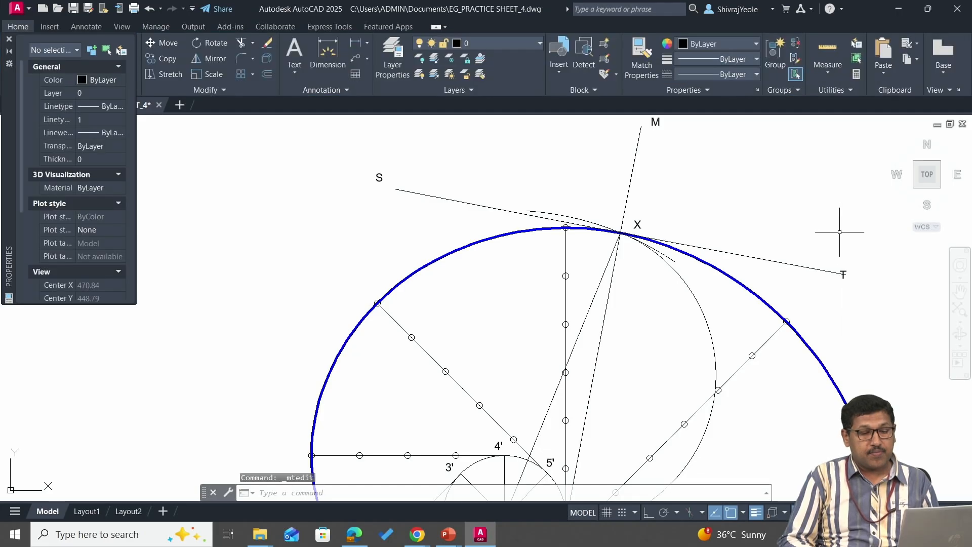
Step: Move the label T slightly above the tangent line's end so it clears the line
left_click(844, 271)
left_click(841, 271)
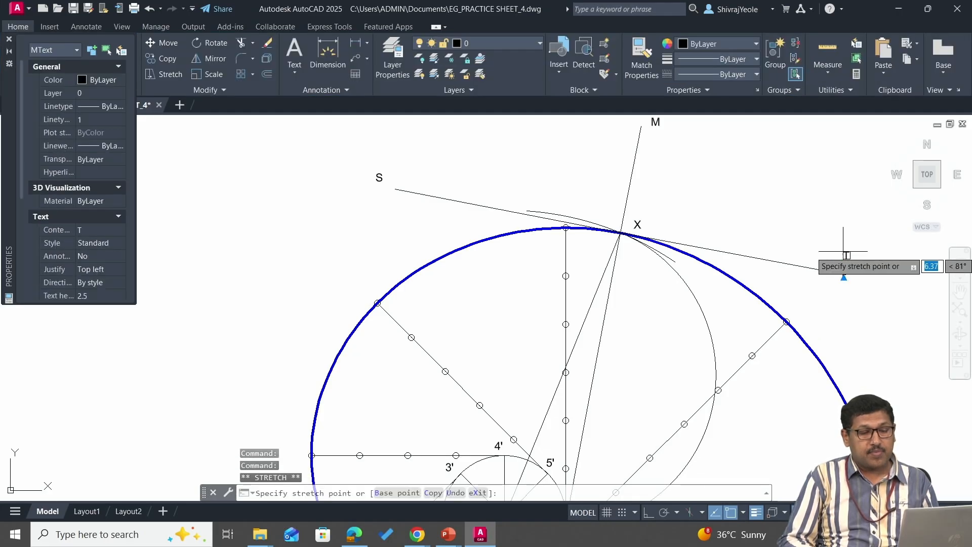
left_click(843, 251)
key("Escape")
Step: Set the colour of the four line segments forming normal MN and tangent ST to Red
left_click(627, 201)
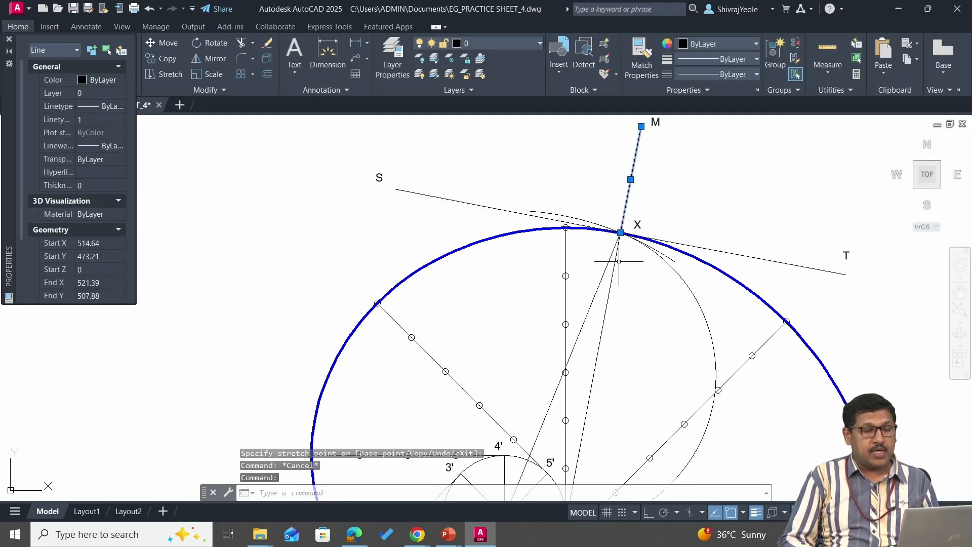
left_click(615, 263)
left_click(496, 208)
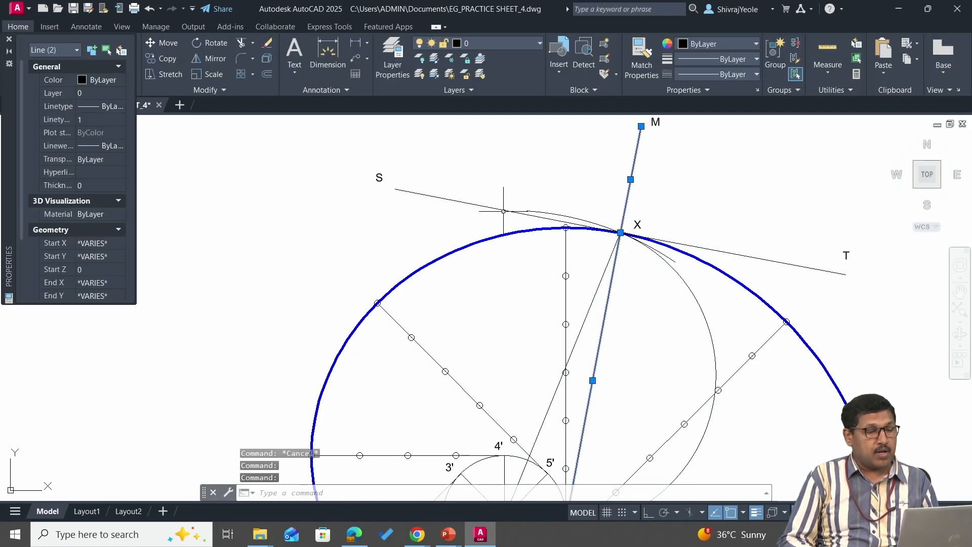
right_click(682, 244)
left_click(767, 500)
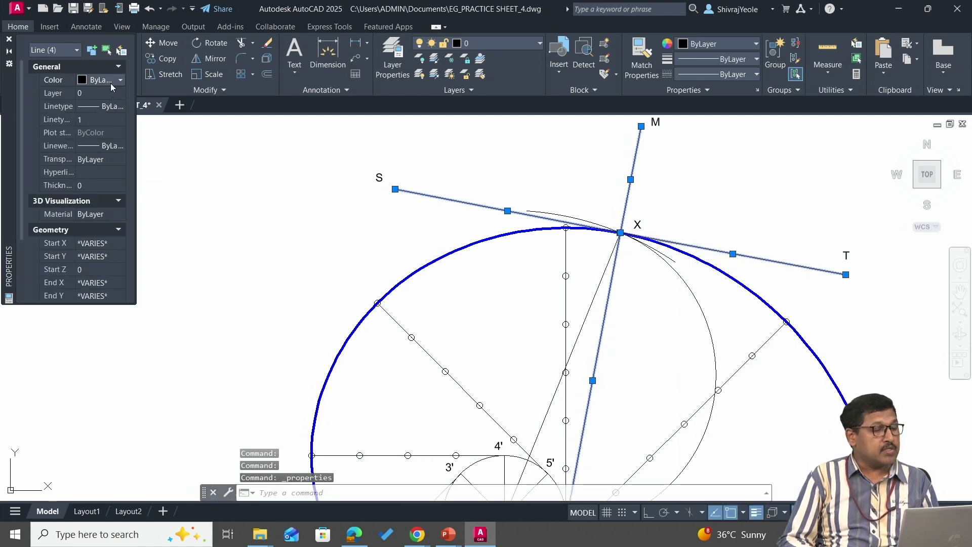
left_click(112, 85)
left_click(102, 117)
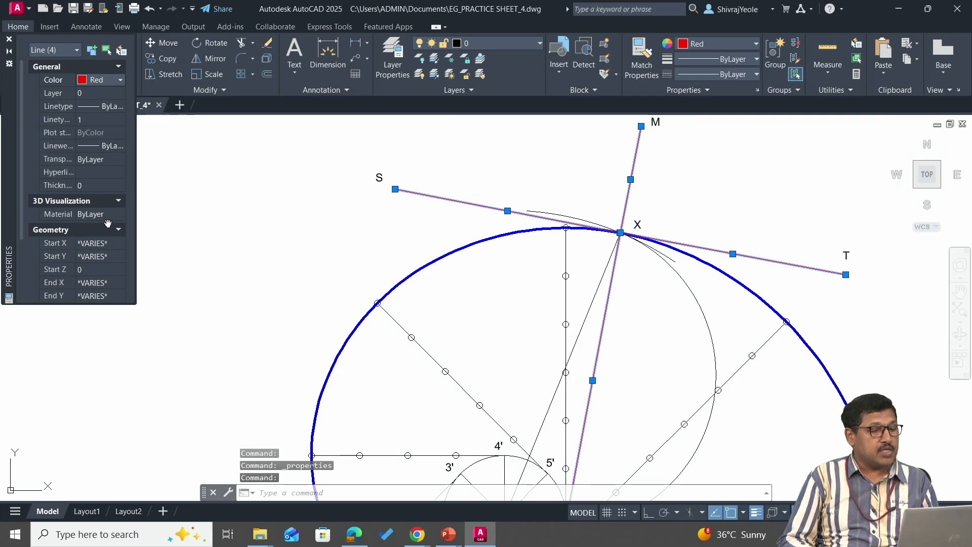
Step: Set the lineweight of the four line segments forming normal MN and tangent ST to 0.40 mm
left_click(111, 147)
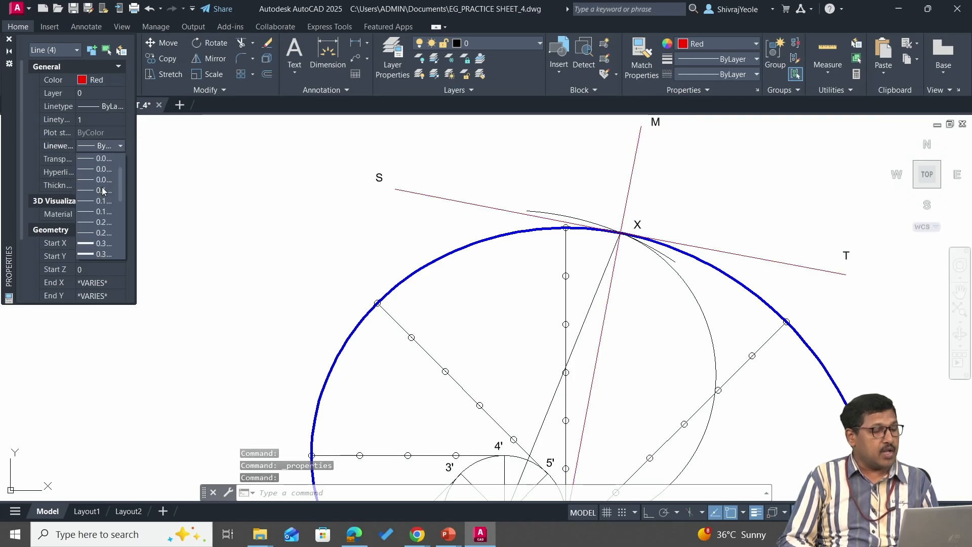
scroll(102, 254, "down", 1)
left_click(101, 253)
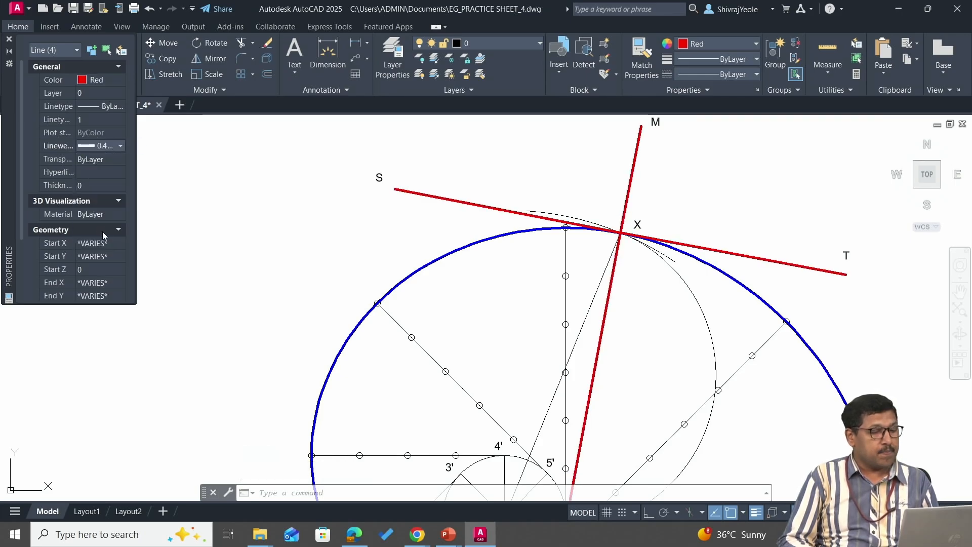
key("Escape")
Step: Copy the label "P, 8'" to just below the first involute point, at the end of the tangent from 1'
scroll(473, 156, "down", 4)
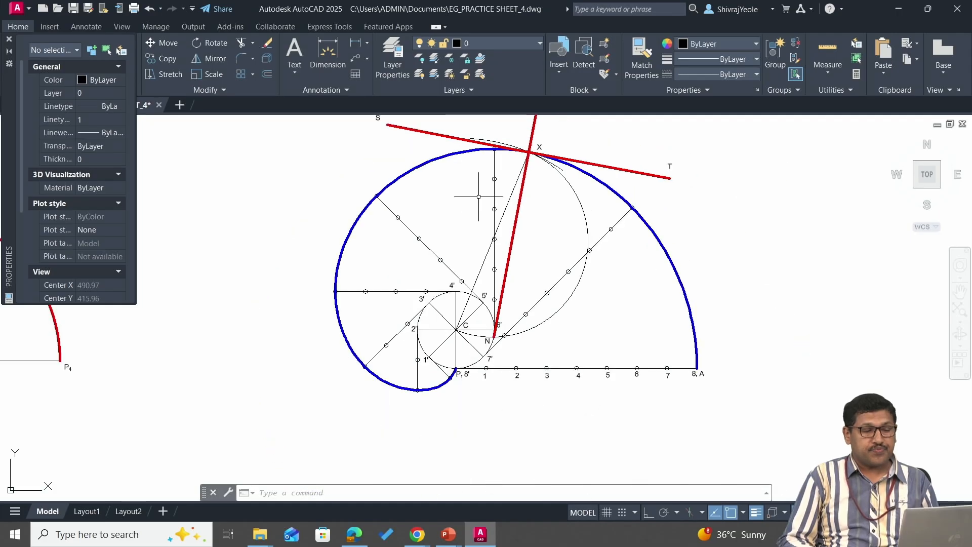
middle_click_drag(427, 202, 484, 248)
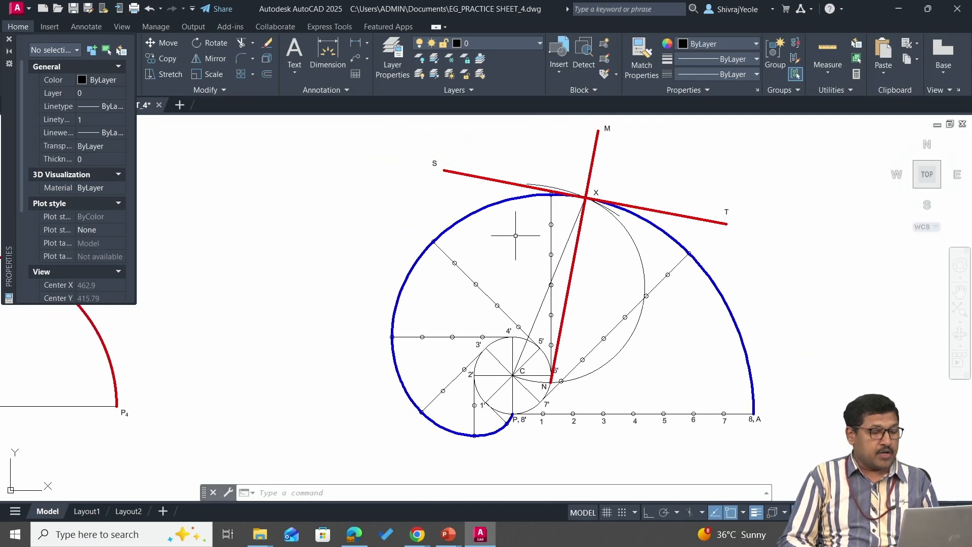
type("o")
key("Return")
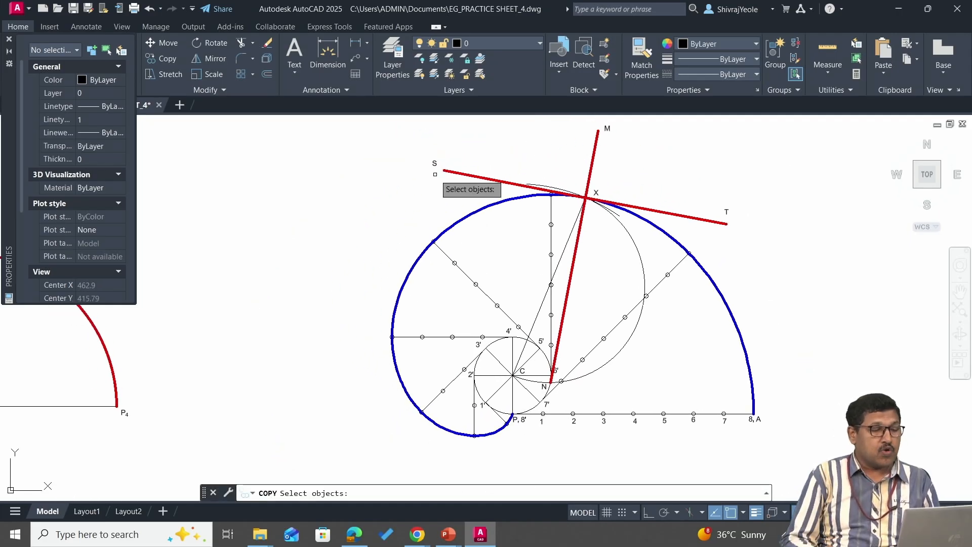
scroll(532, 442, "up", 4)
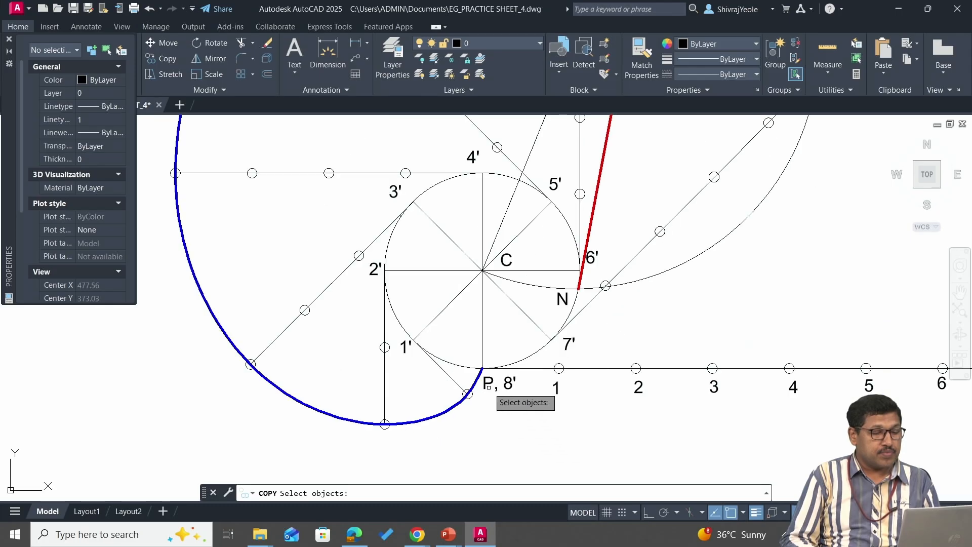
left_click(488, 384)
key("Return")
left_click(488, 384)
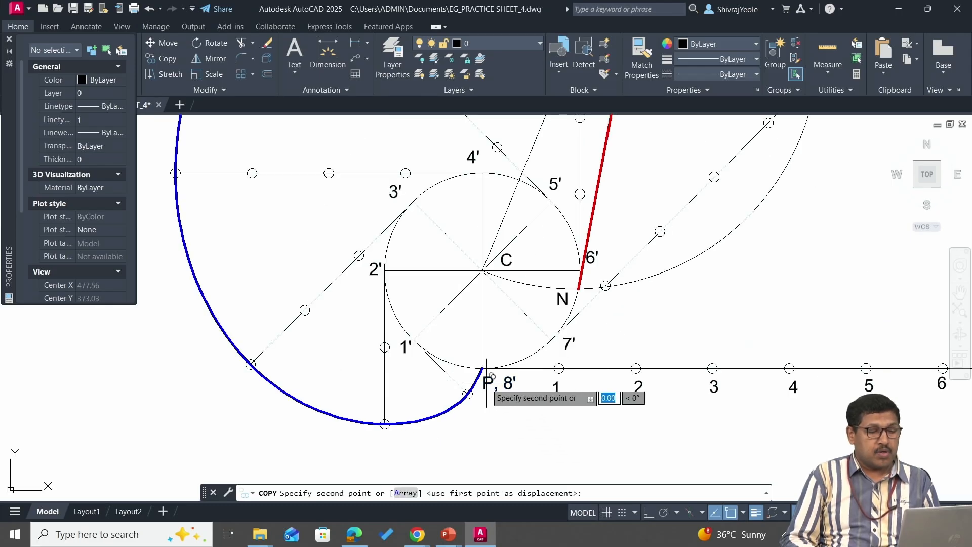
left_click(466, 416)
key("Return")
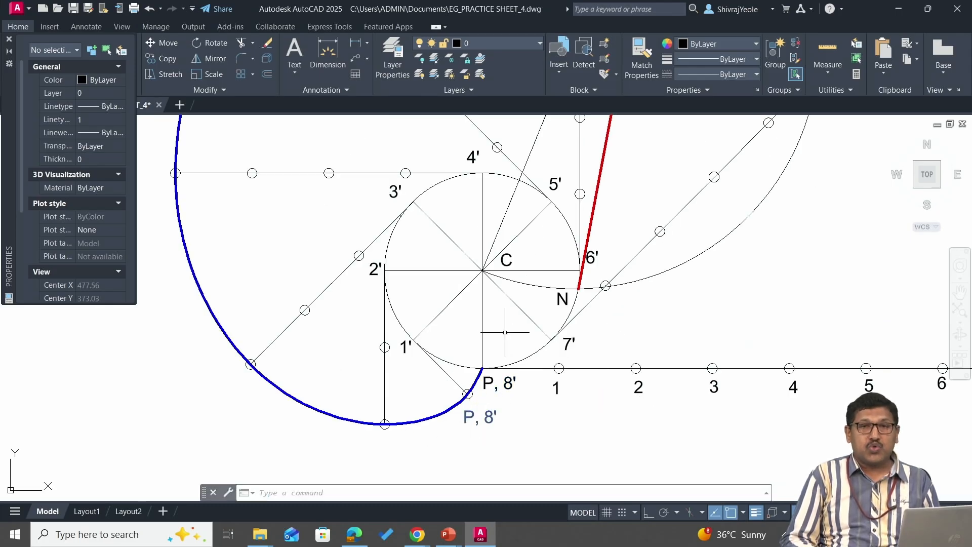
Step: Change the copied label's text to P1 with the 1 formatted as a subscript
double_click(473, 415)
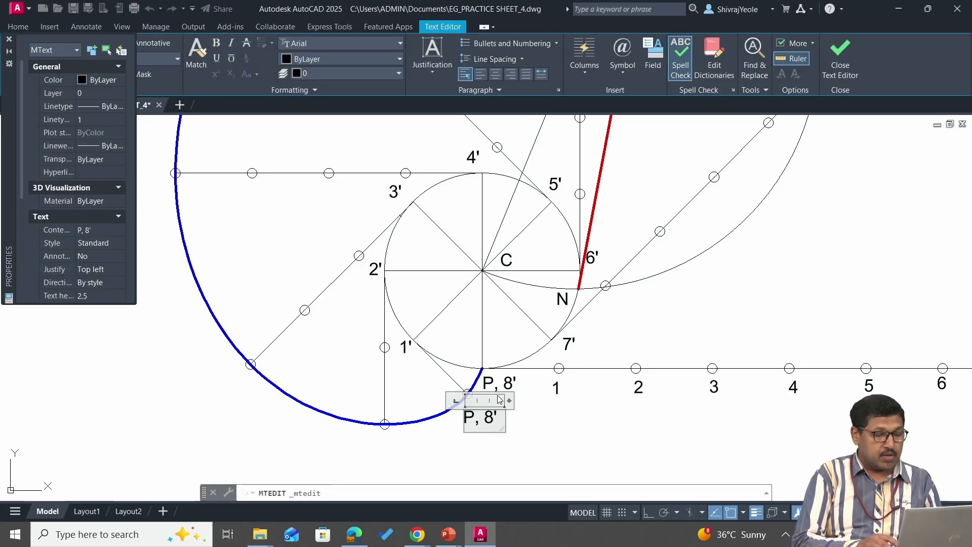
type("1")
key("Delete")
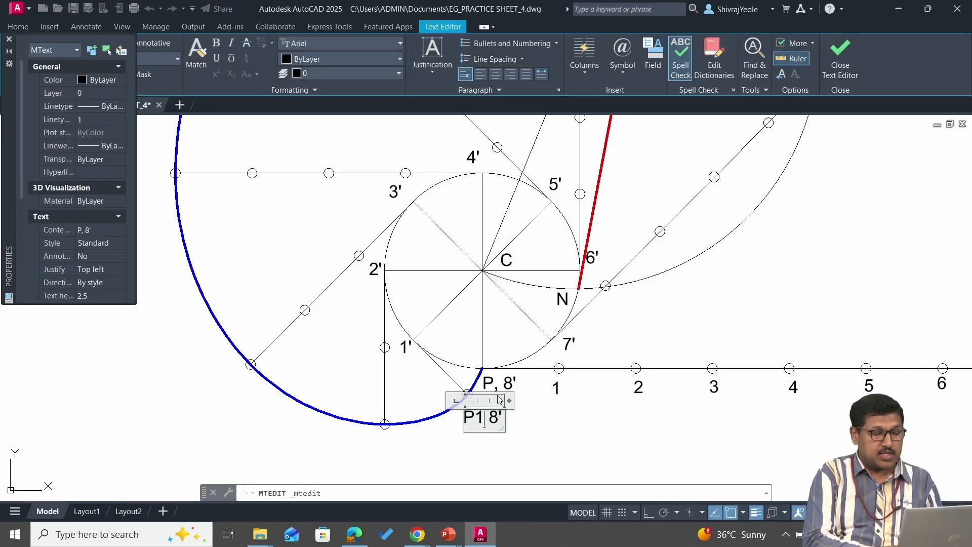
key("shift+Left")
key("shift+Left")
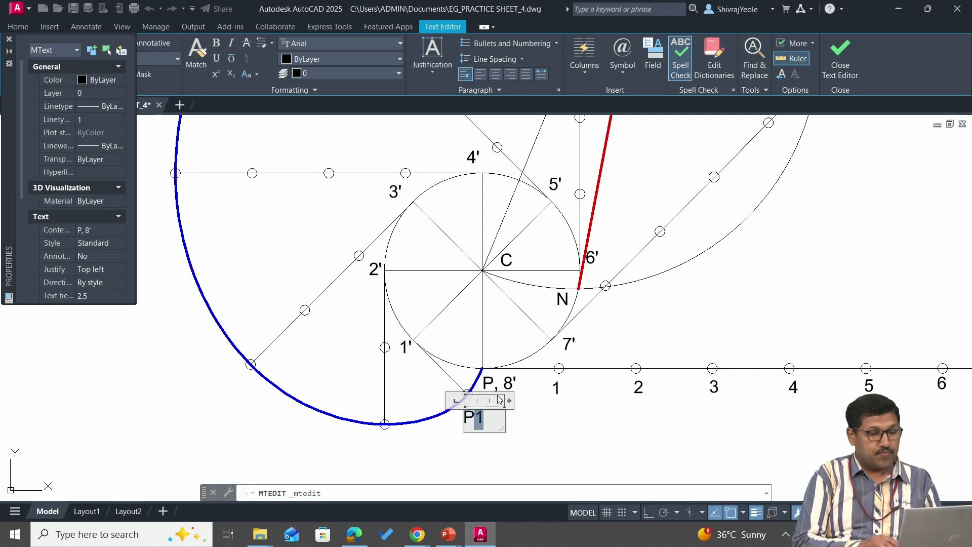
left_click(561, 432)
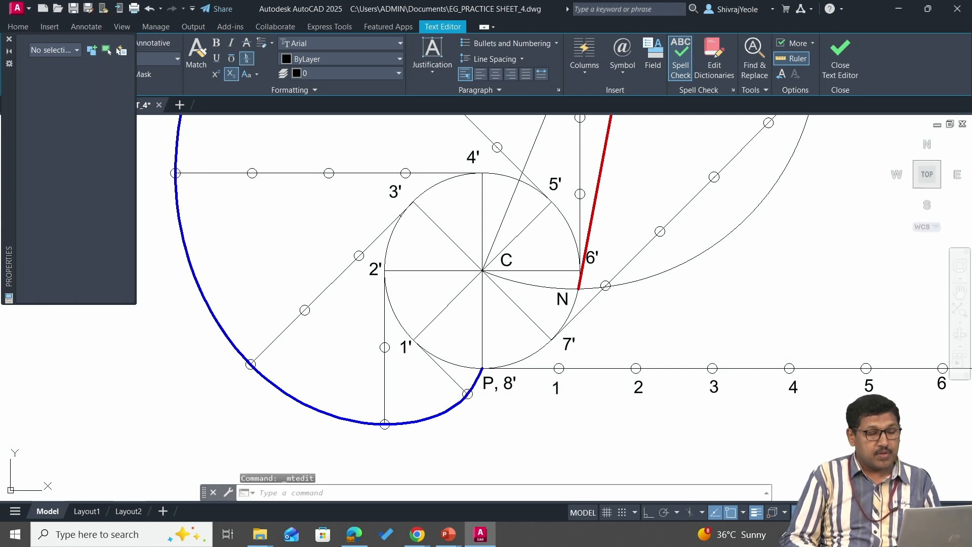
Step: Copy the label P1 beside the involute points at the ends of the tangents from 2', 3', 4' and 5'
key("Return")
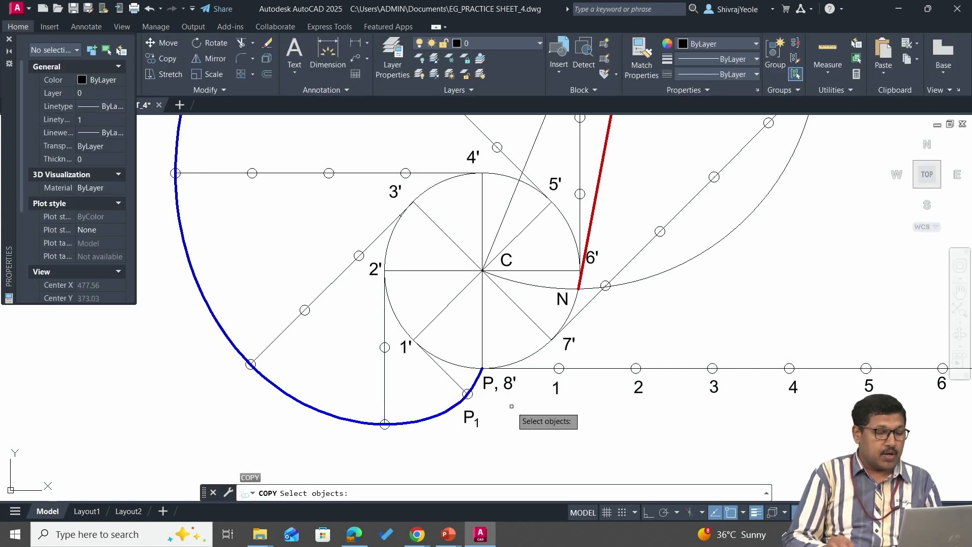
left_click(473, 418)
key("Return")
left_click(473, 417)
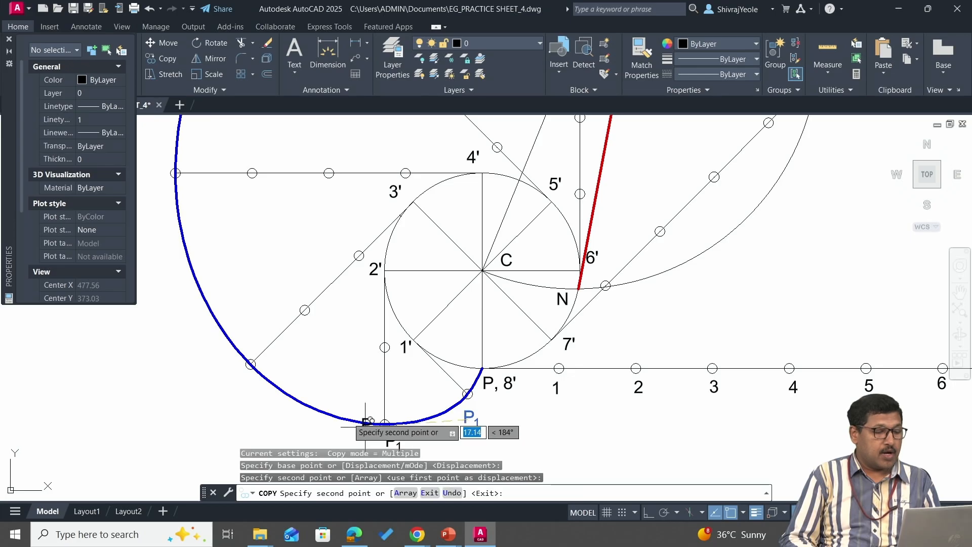
left_click(234, 381)
mouse_move(157, 196)
middle_mouse_down()
mouse_move(255, 318)
mouse_move(297, 347)
middle_mouse_up()
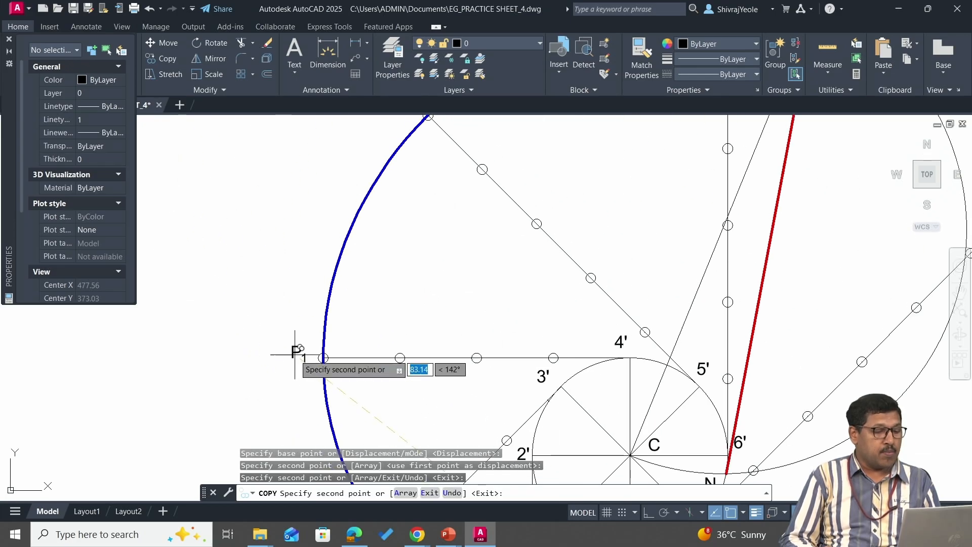
middle_click_drag(336, 170, 352, 332)
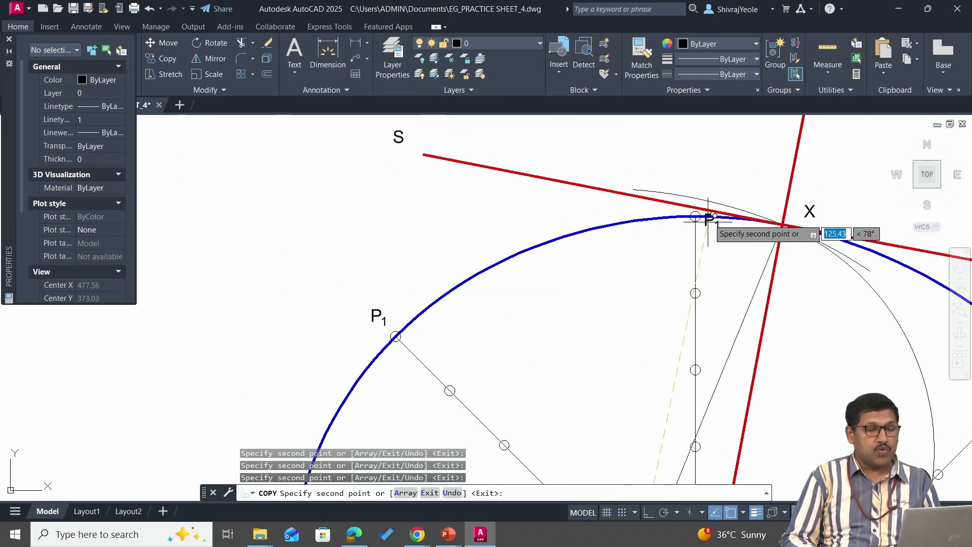
Step: Place further copies of P1 beside the involute points for tangents 6' and 7' and at end point A, and finish copying
scroll(648, 218, "up", 5)
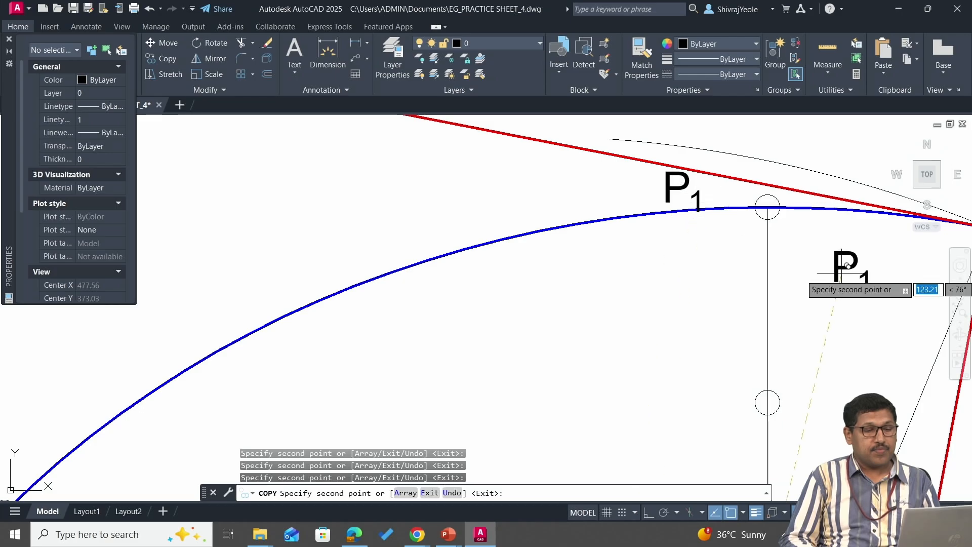
middle_click_drag(846, 269, 406, 147)
scroll(428, 207, "down", 5)
left_click(755, 298)
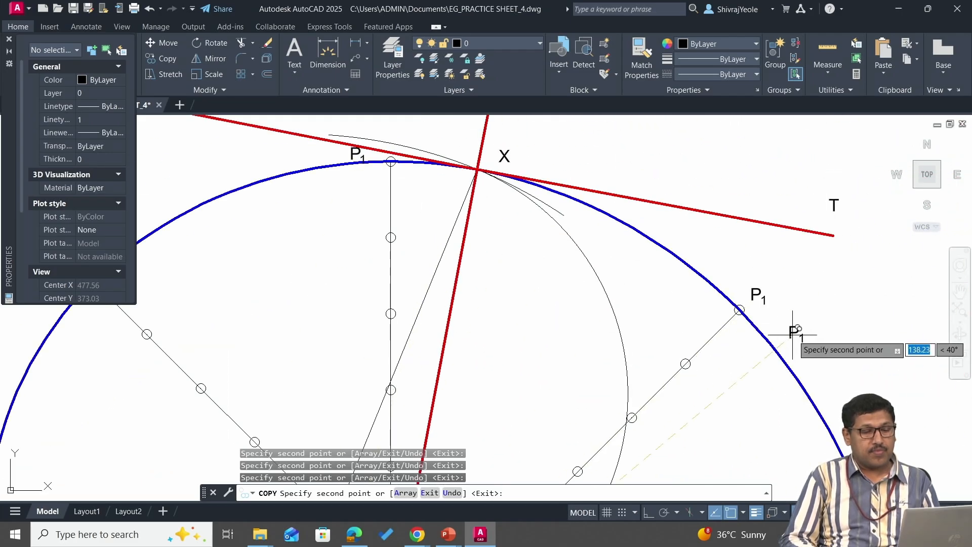
middle_click_drag(793, 335, 624, 85)
middle_click_drag(839, 192, 833, 95)
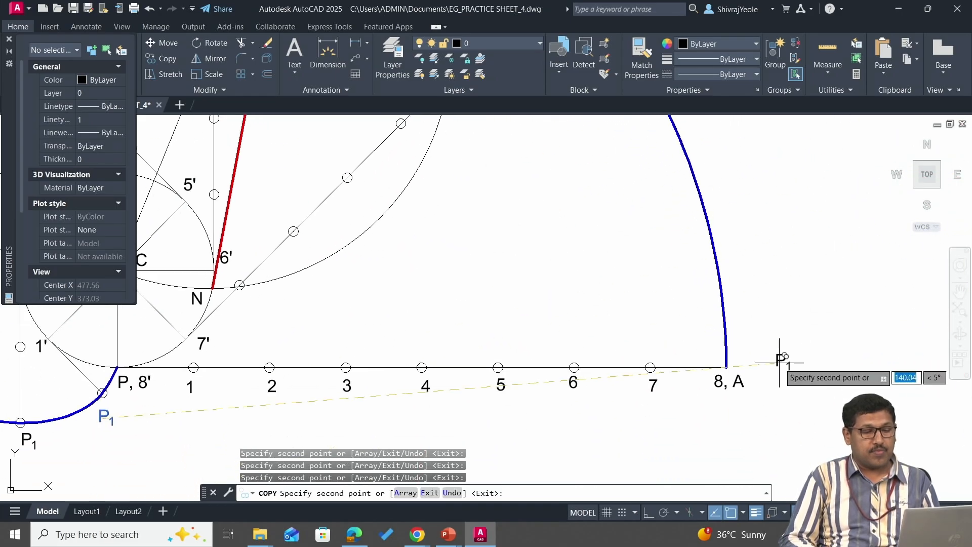
left_click(741, 353)
key("Escape")
Step: Change the copied labels at the second and third involute points to P2 and P3 with subscript numbers
middle_click_drag(389, 364, 789, 271)
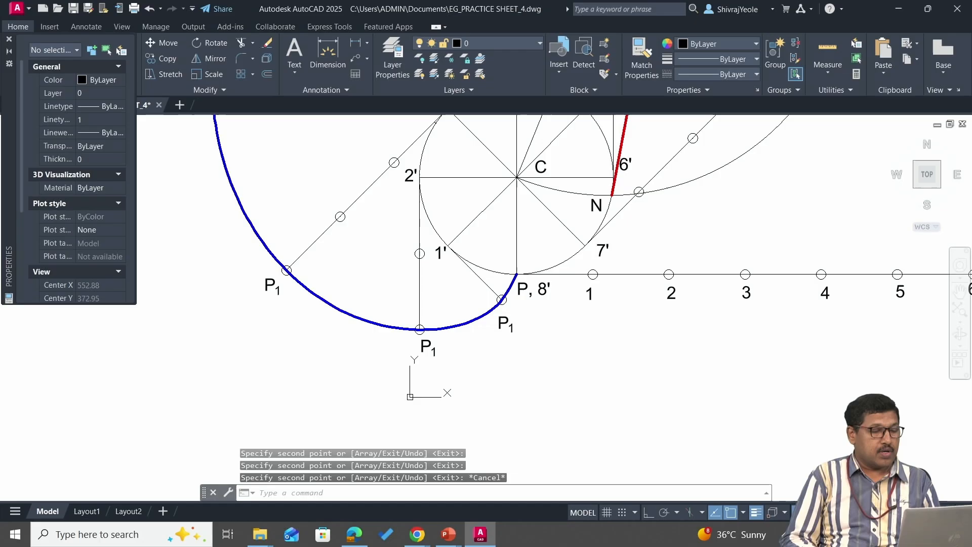
left_click(426, 346)
double_click(426, 349)
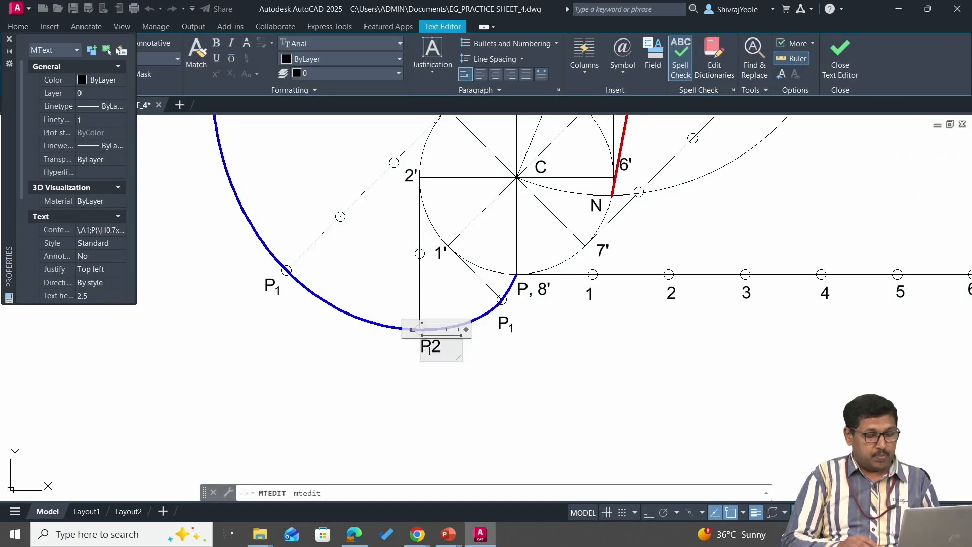
left_click(231, 74)
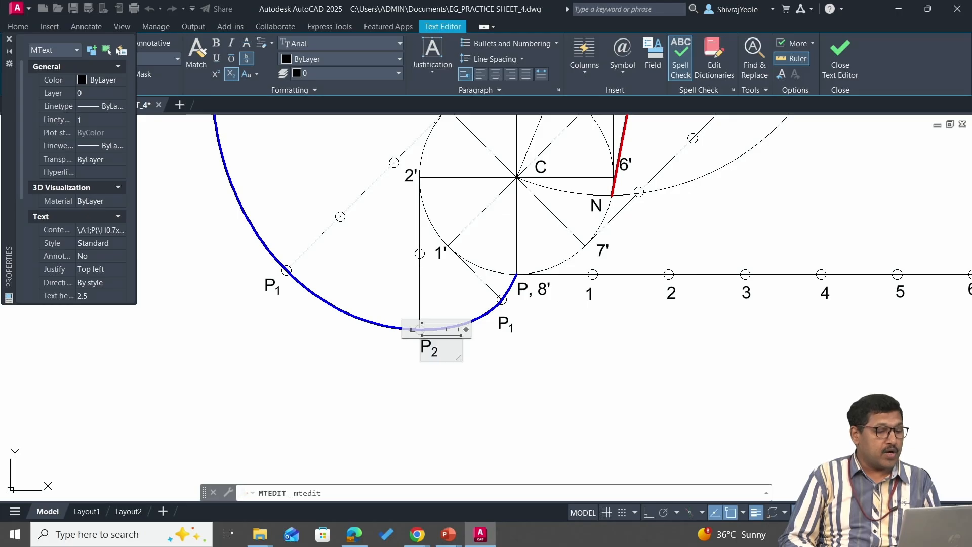
left_click(180, 258)
double_click(271, 284)
left_click_drag(276, 291, 286, 295)
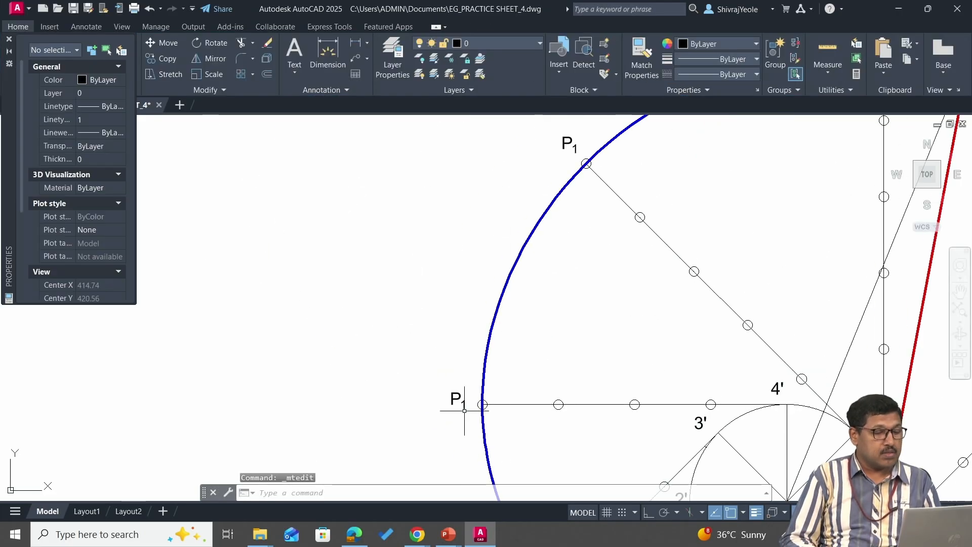
Step: Change the labels at the fourth, fifth and sixth involute points to P4, P5 and P6 with subscript numbers
double_click(459, 400)
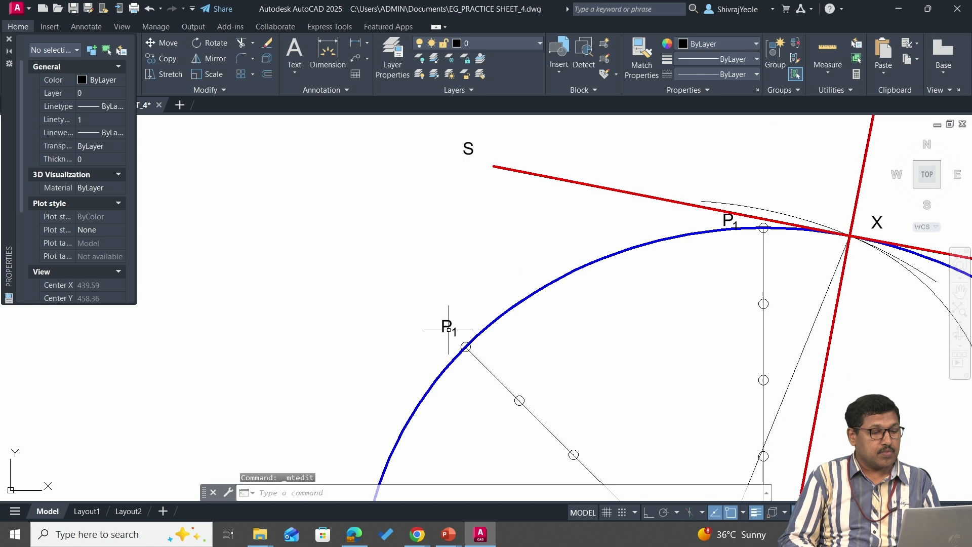
double_click(449, 327)
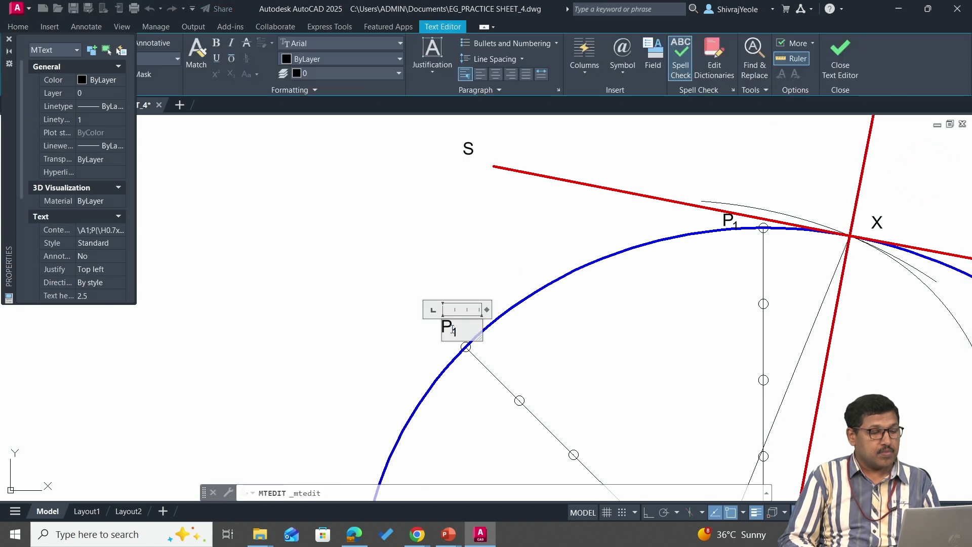
left_click(231, 74)
double_click(506, 276)
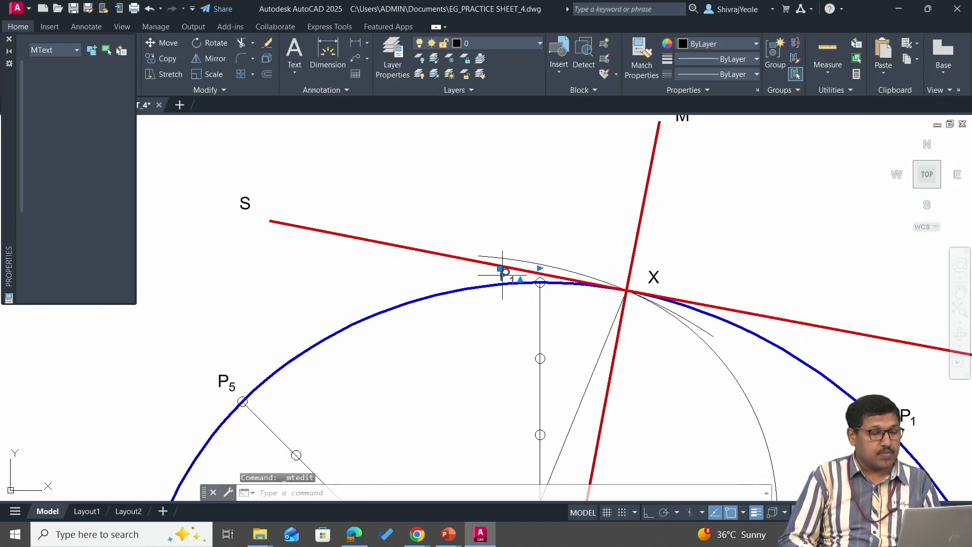
left_click(231, 74)
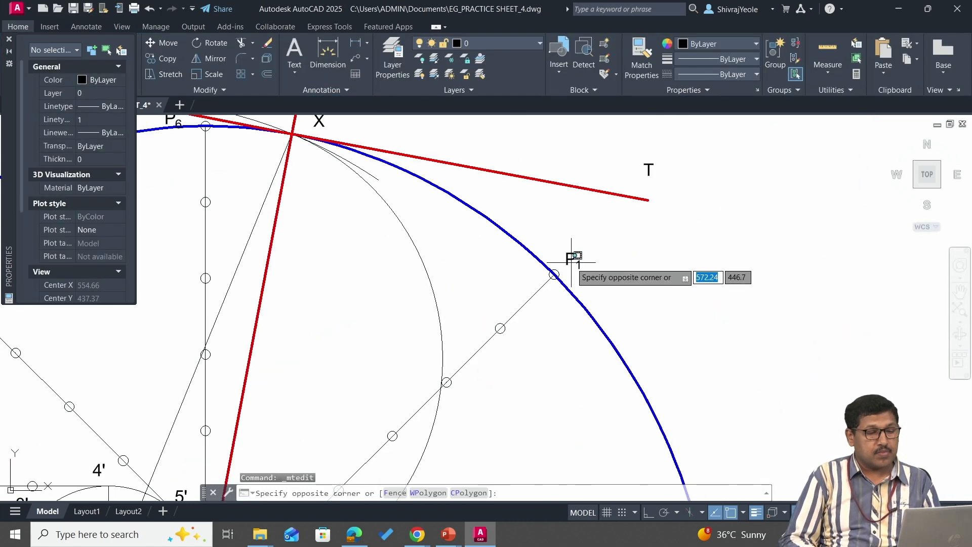
Step: Change the labels at the seventh involute point and at end point A to P7 and P8 with subscript numbers
double_click(574, 260)
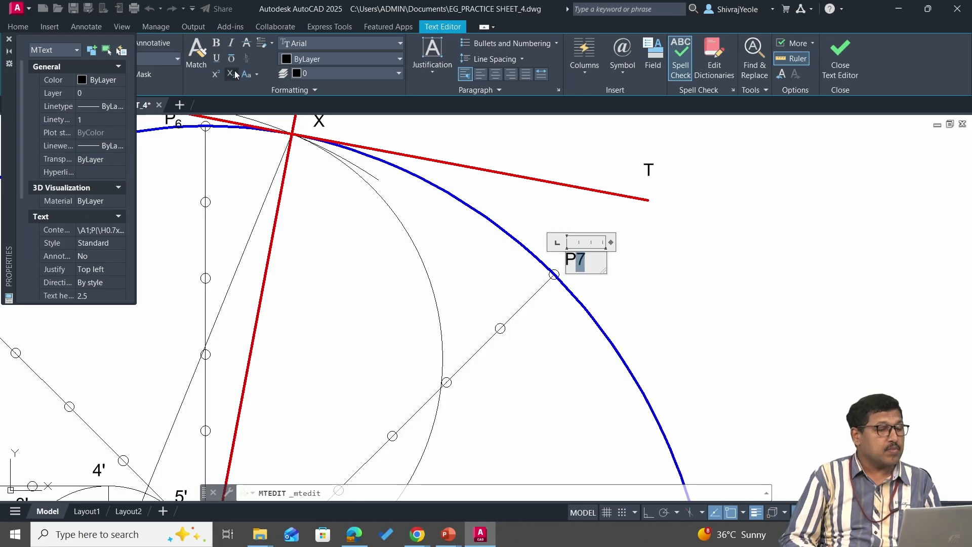
left_click(235, 74)
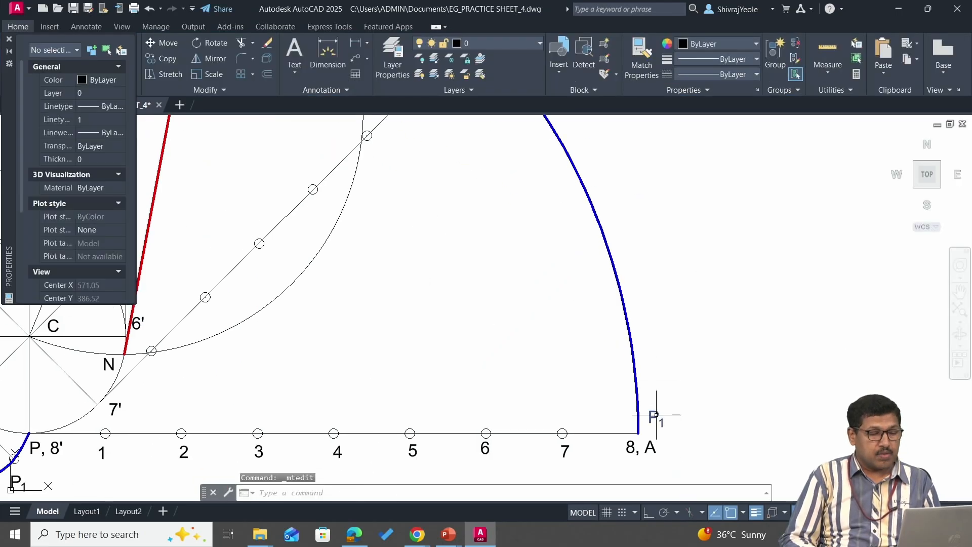
double_click(656, 418)
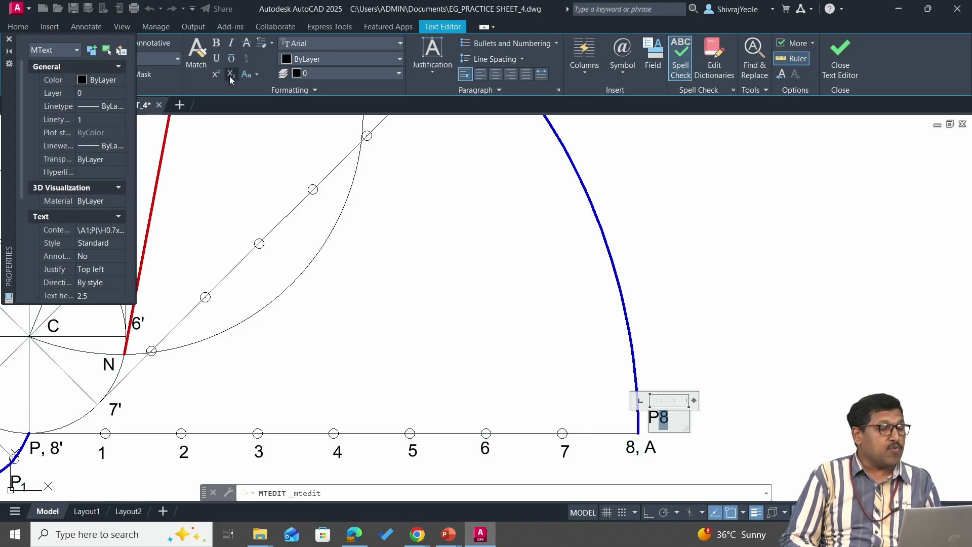
left_click(499, 274)
Step: Try to dimension the radius of the base circle along the line from C to 1'
middle_click_drag(434, 261, 764, 269)
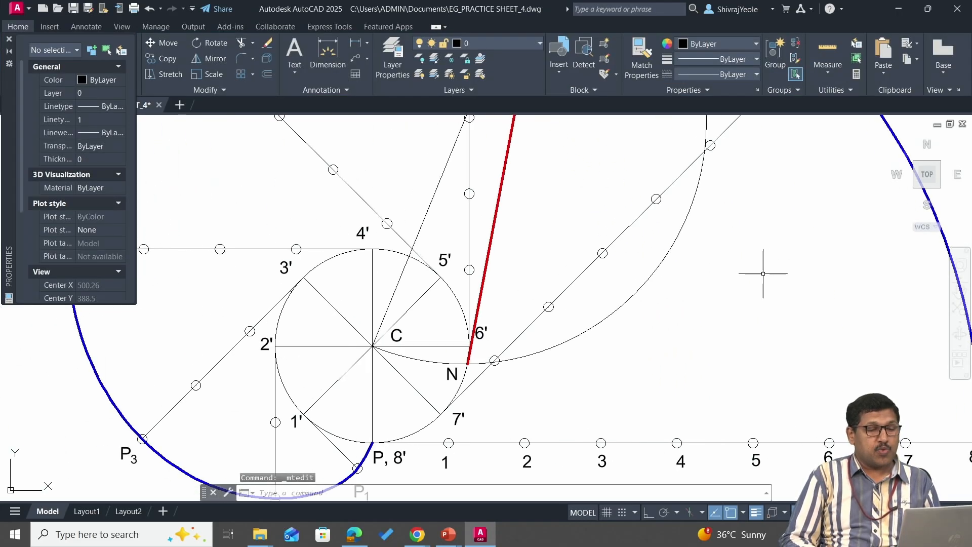
scroll(702, 290, "down", 2)
middle_click_drag(696, 269, 588, 292)
scroll(589, 293, "down", 4)
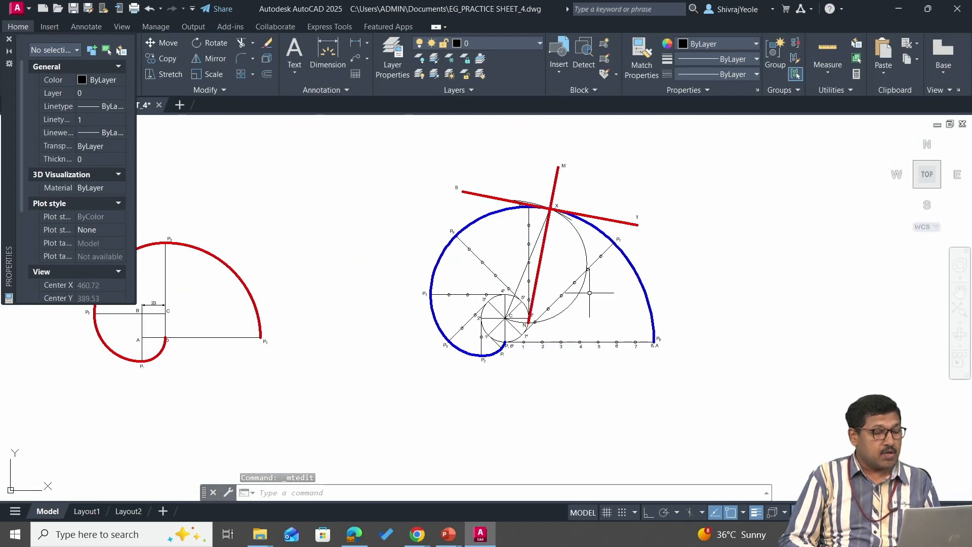
scroll(590, 292, "up", 2)
type("DIMR")
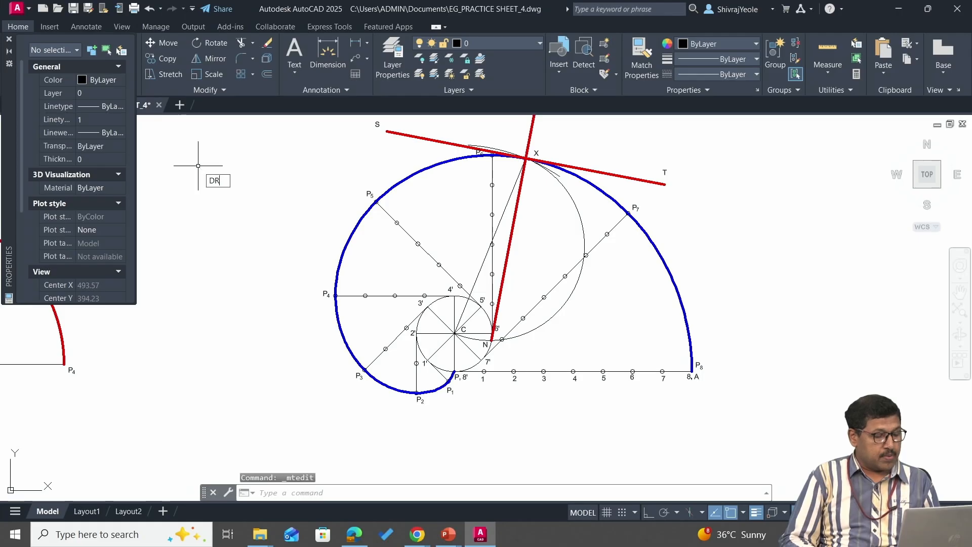
type("A")
key("Return")
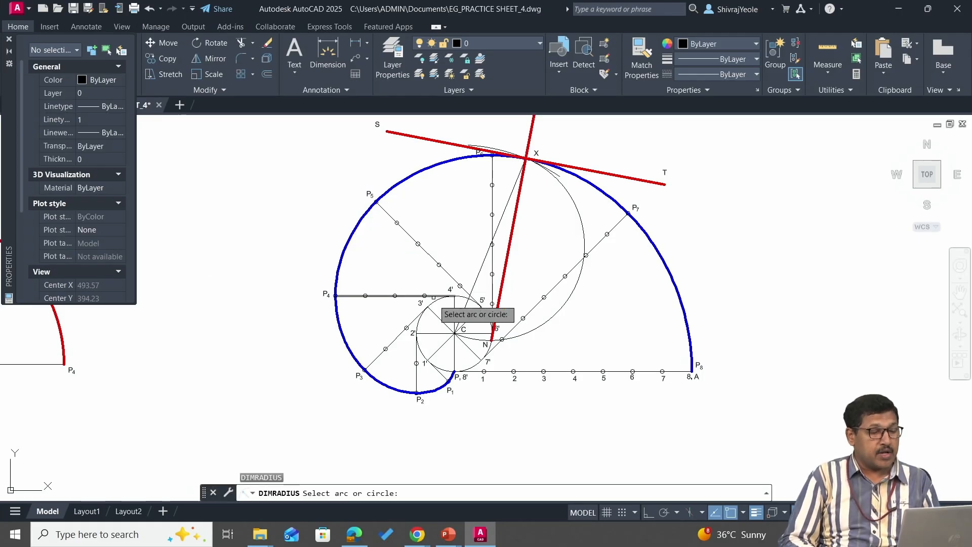
left_click(436, 301)
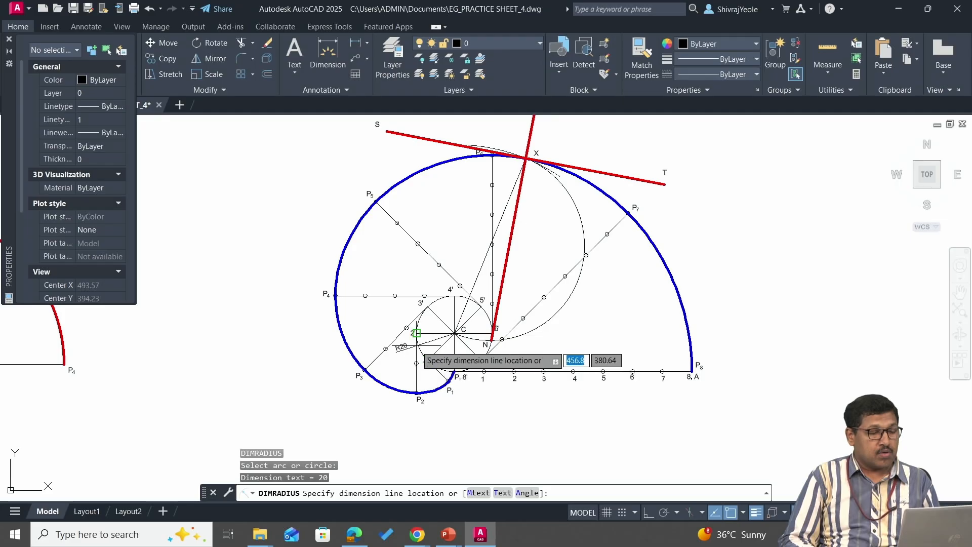
left_click(427, 348)
scroll(461, 360, "up", 6)
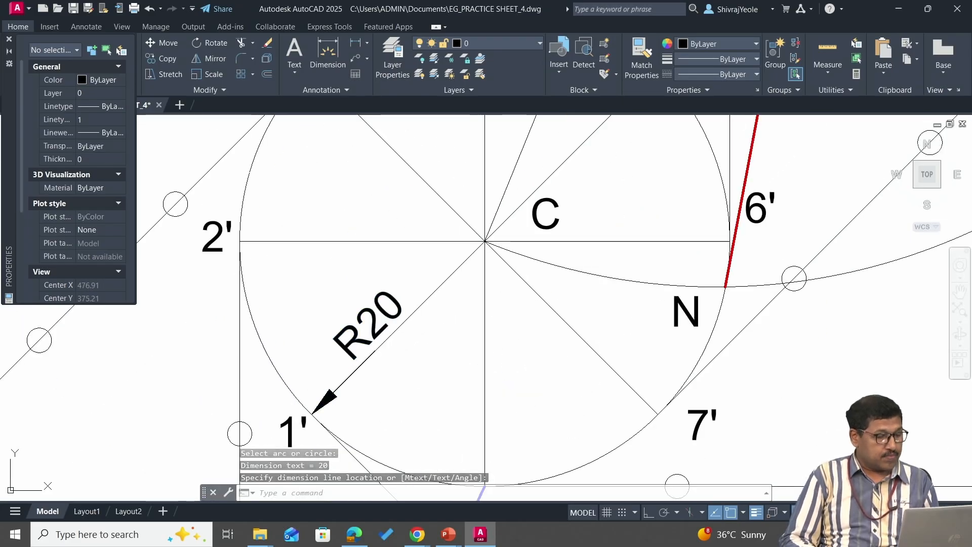
Step: Undo the radius dimension on the base circle
key("ctrl+z")
key("ctrl+z")
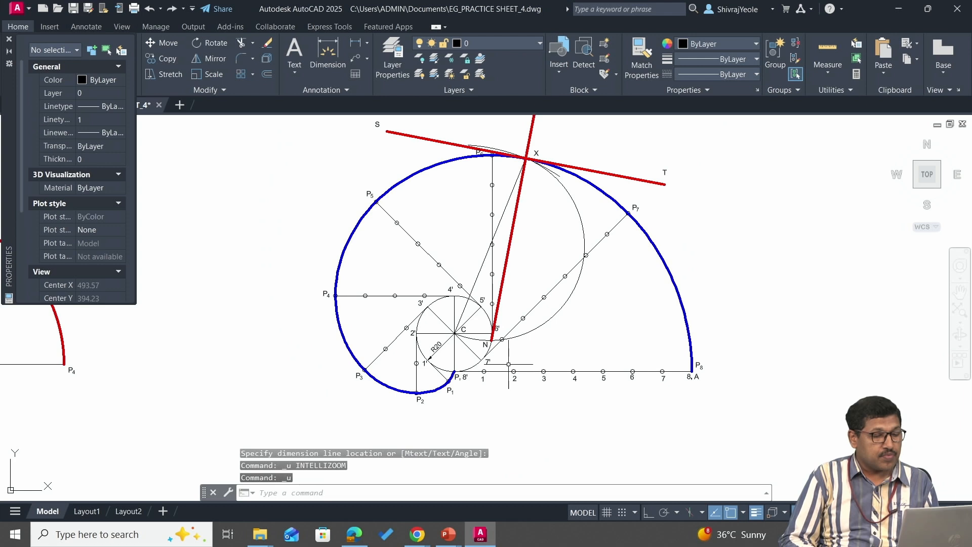
key("ctrl+z")
Step: Dimension the radius of the base circle, placing the dimension inside the circle between 1' and 2'
scroll(450, 355, "up", 6)
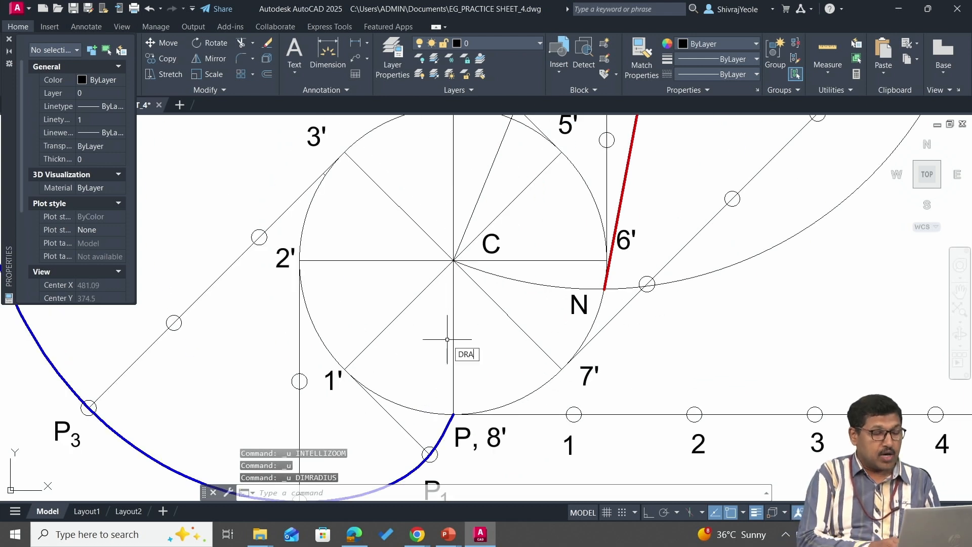
key("Return")
left_click(312, 322)
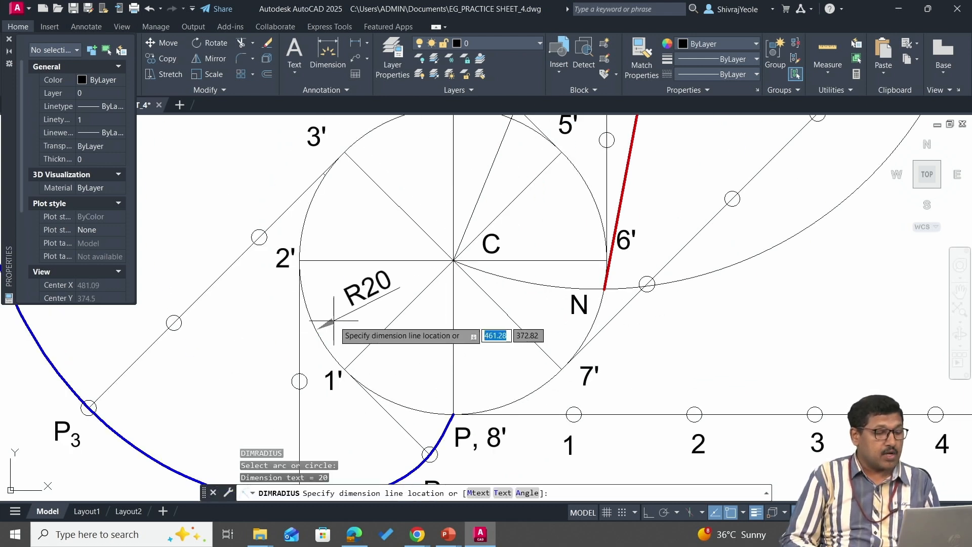
left_click(336, 319)
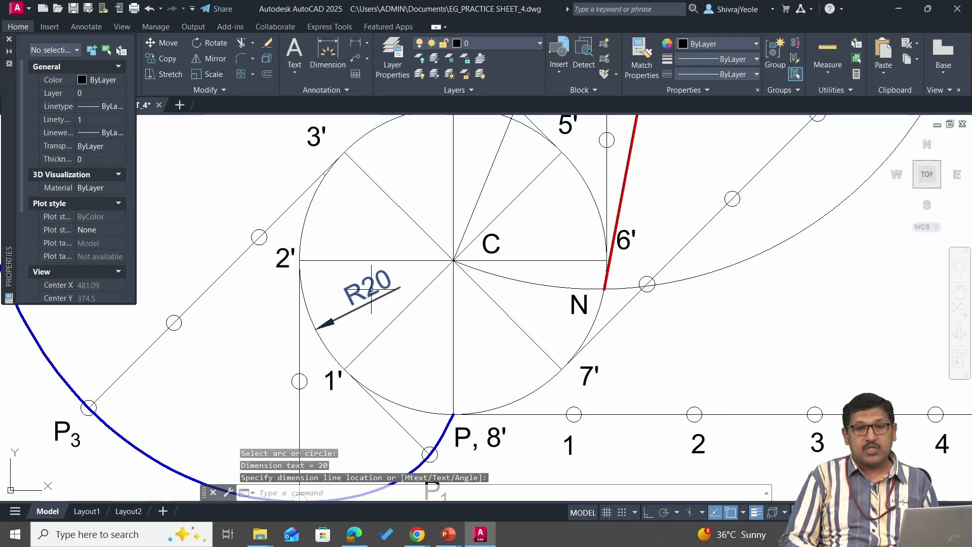
Step: Add a horizontal linear dimension from P to end point A, placed below the numbered baseline
scroll(371, 289, "down", 3)
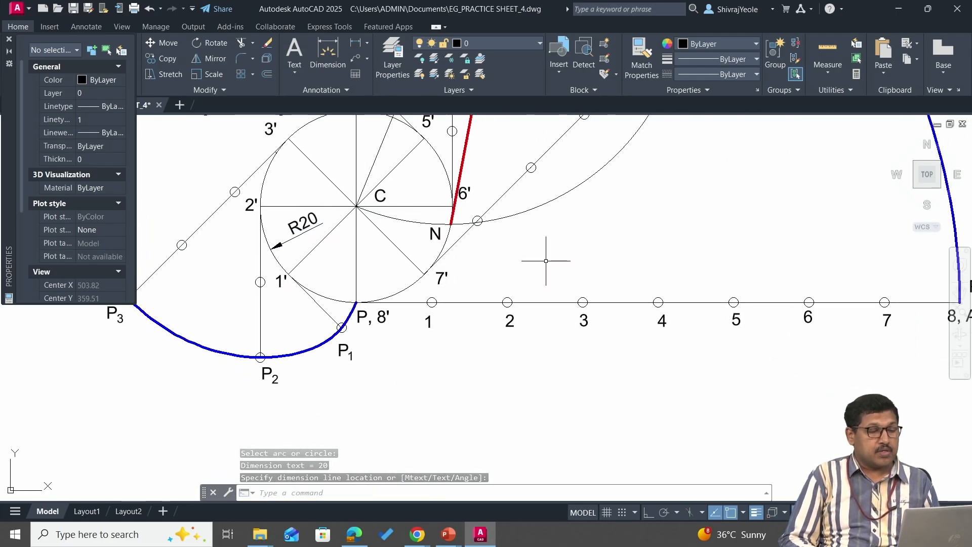
type("DIM")
type("LI")
key("Return")
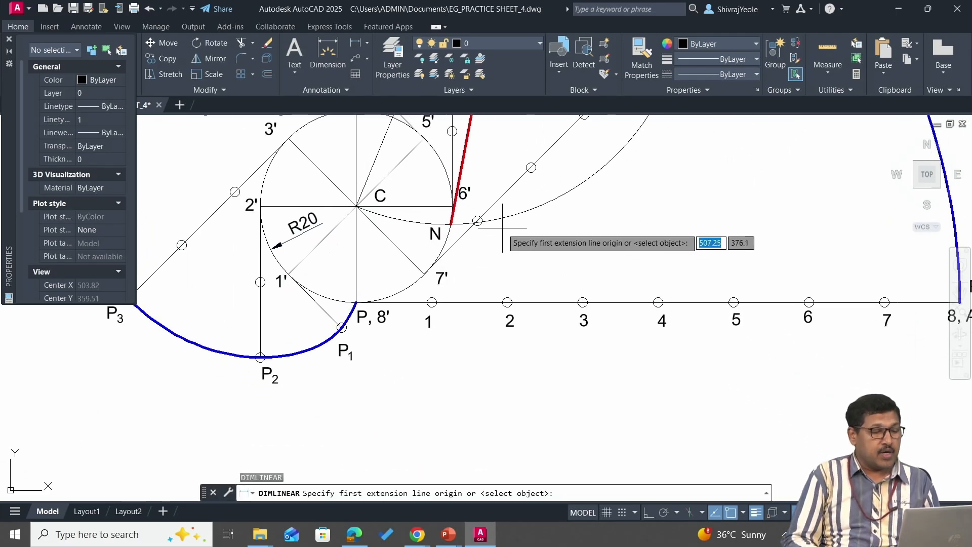
scroll(505, 293, "down", 3)
scroll(444, 261, "up", 3)
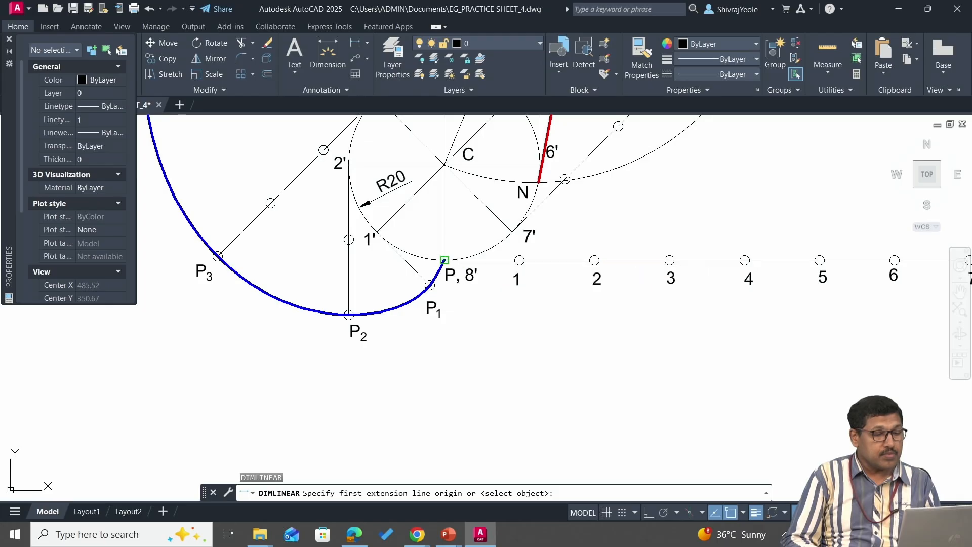
left_click(444, 261)
middle_click_drag(885, 246, 451, 246)
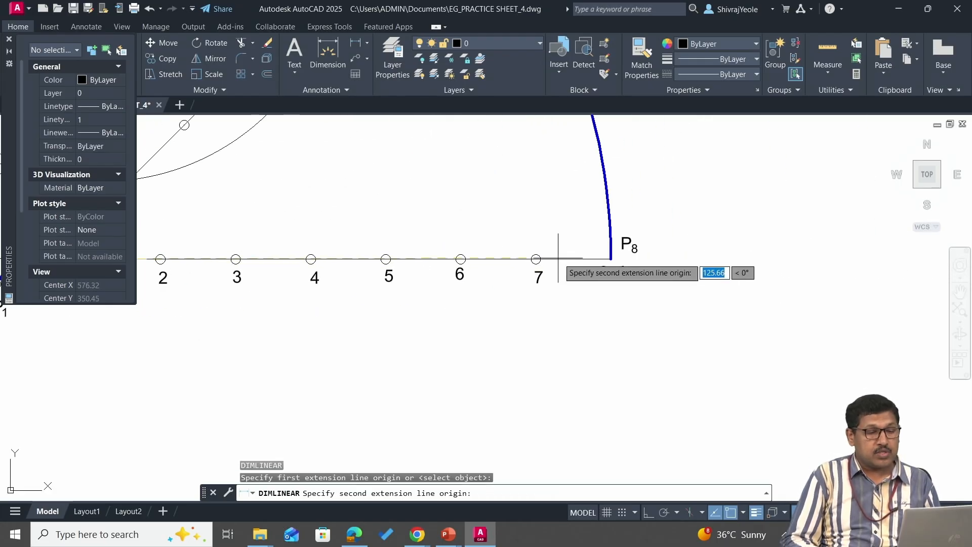
left_click(611, 259)
left_click(600, 334)
middle_click_drag(386, 202, 640, 279)
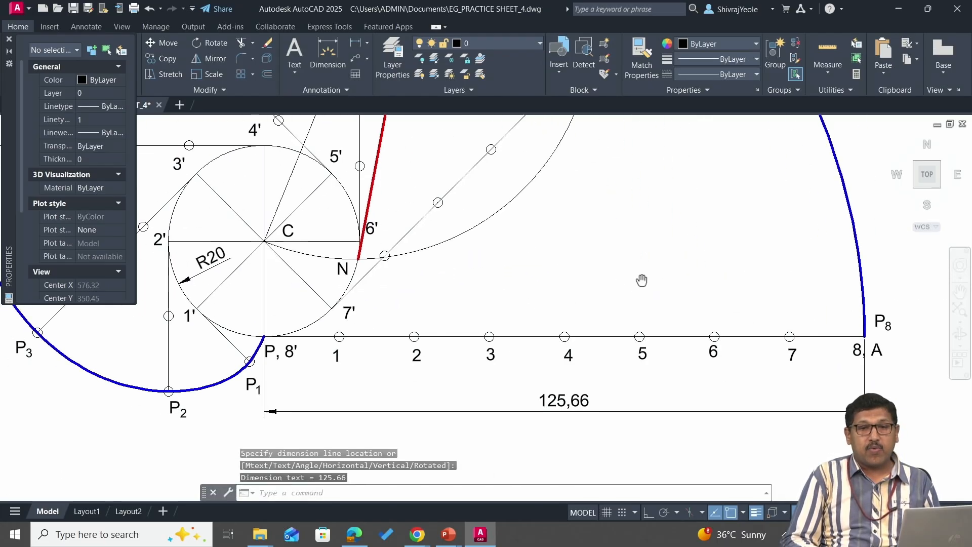
Step: Dimension the radius of the arc through X centred at C, placing the text outside above the involute
scroll(536, 201, "down", 2)
mouse_move(527, 175)
middle_mouse_down()
mouse_move(529, 205)
mouse_move(477, 338)
middle_mouse_up()
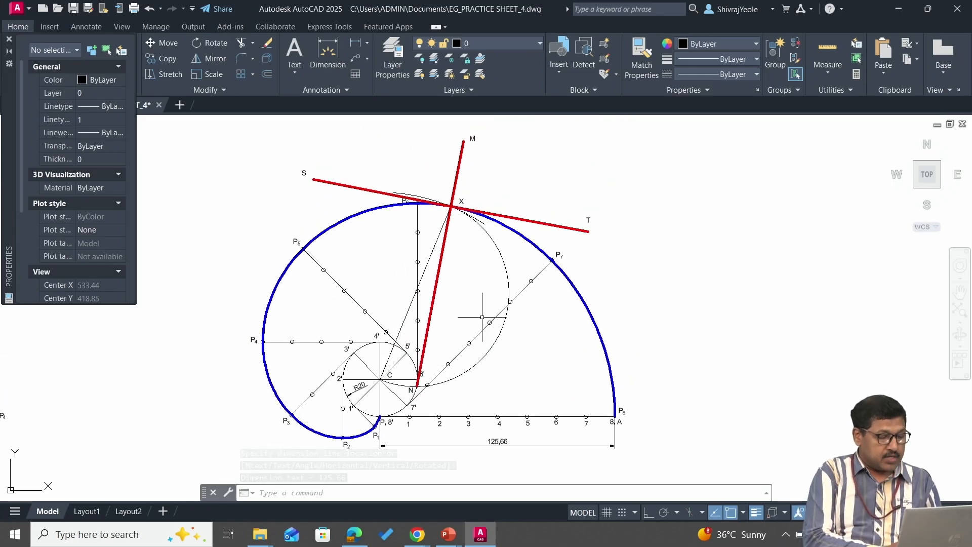
type("DRA")
key("Return")
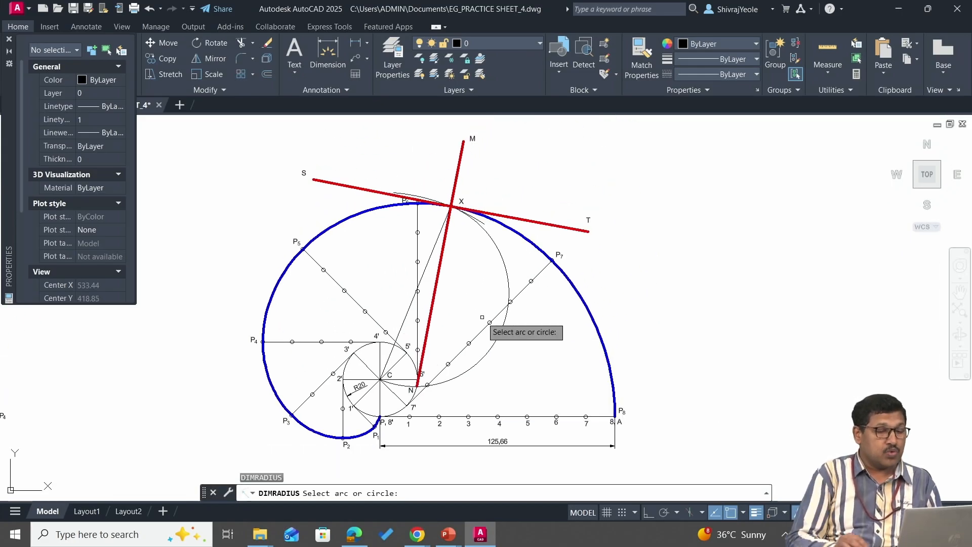
left_click(421, 202)
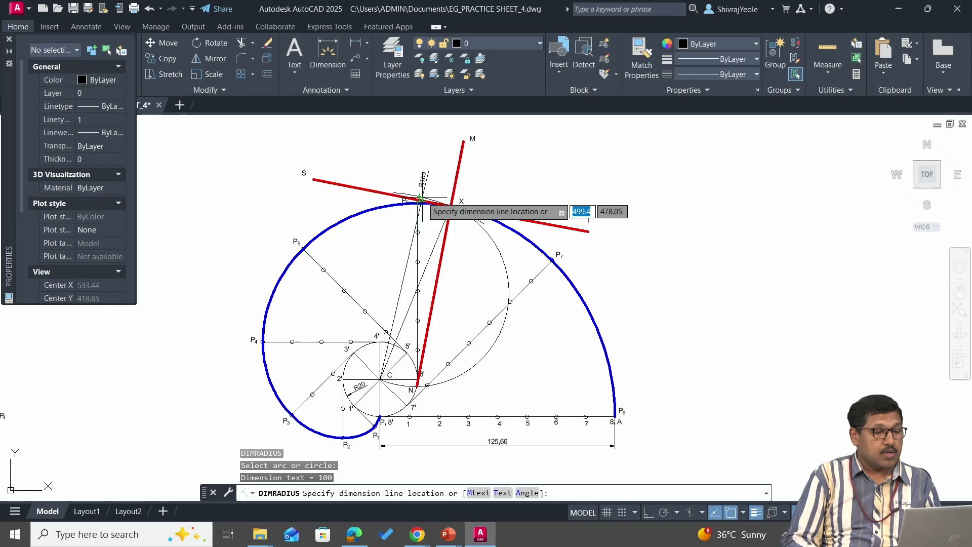
left_click(424, 159)
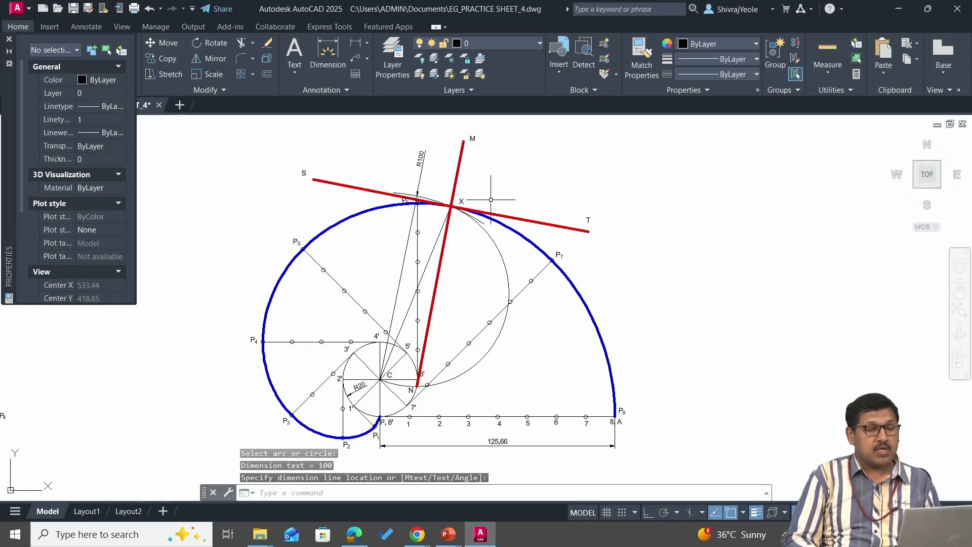
Step: Copy the title INVOLUTE OF SQUARE to the upper left of the circle's involute and finish copying
scroll(494, 200, "up", 4)
scroll(496, 201, "down", 4)
middle_click_drag(506, 199, 663, 258)
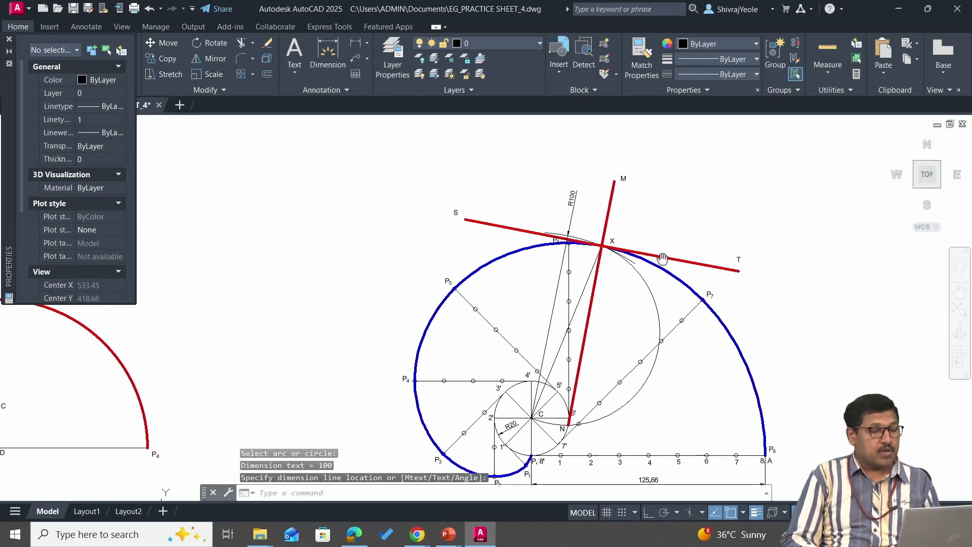
scroll(663, 259, "down", 3)
left_click(211, 242)
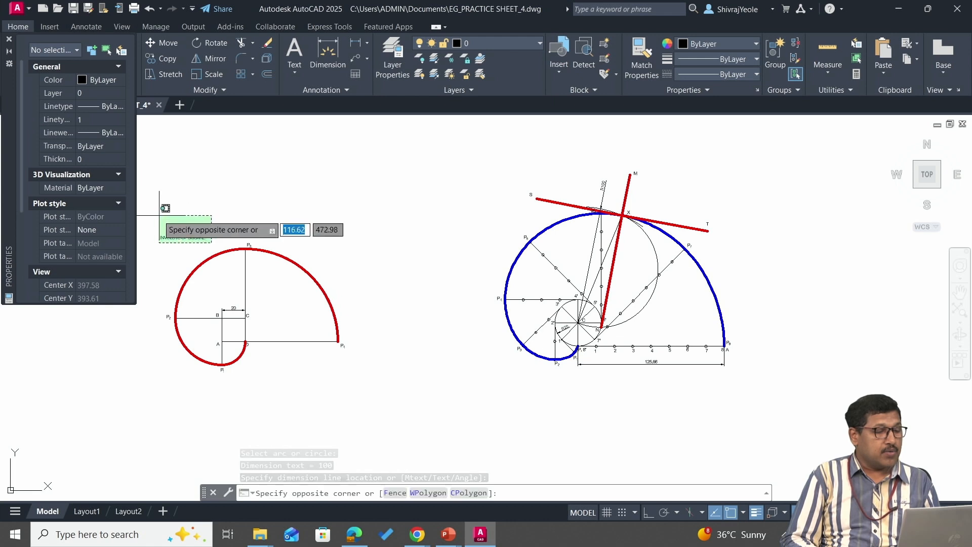
left_click(159, 215)
type("CO")
key("Return")
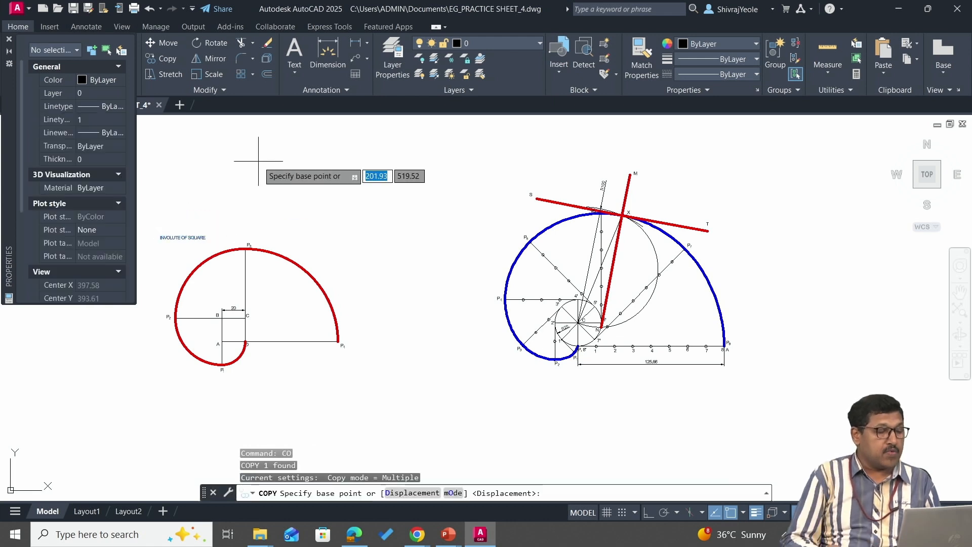
left_click(171, 237)
key("Escape")
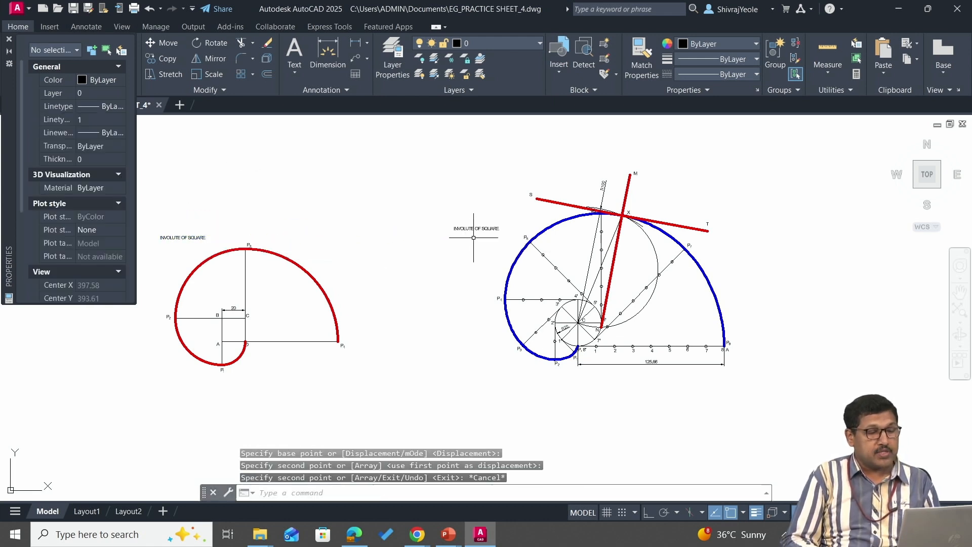
Step: Change the copied title beside the circle's involute to INVOLUTE OF CIRCLE
scroll(469, 227, "up", 5)
left_click(504, 202)
double_click(529, 207)
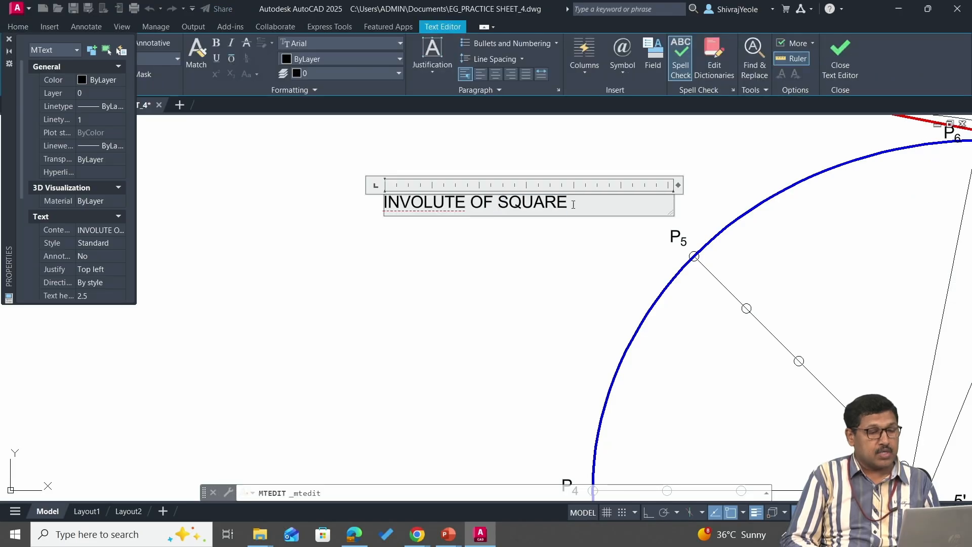
type("CIRCL")
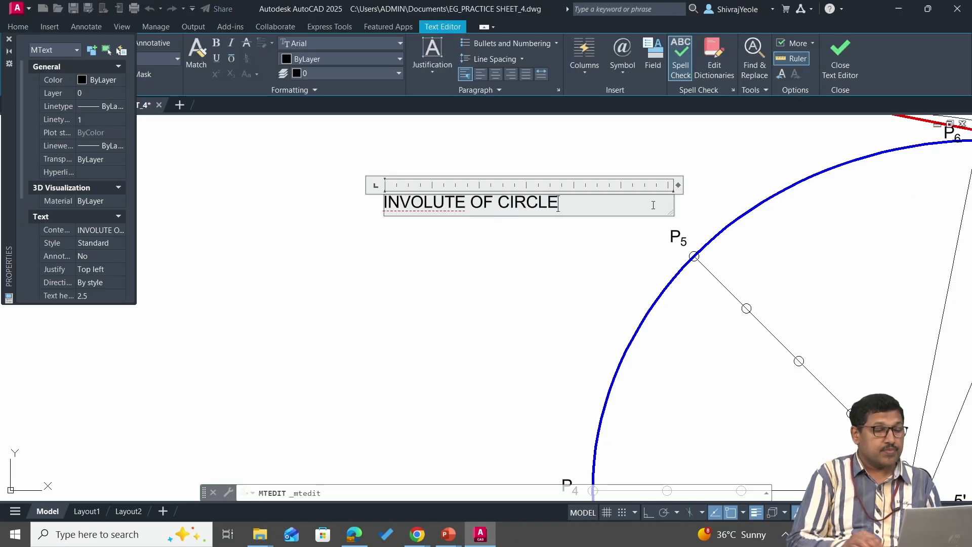
type("E")
left_click(565, 279)
scroll(582, 264, "down", 5)
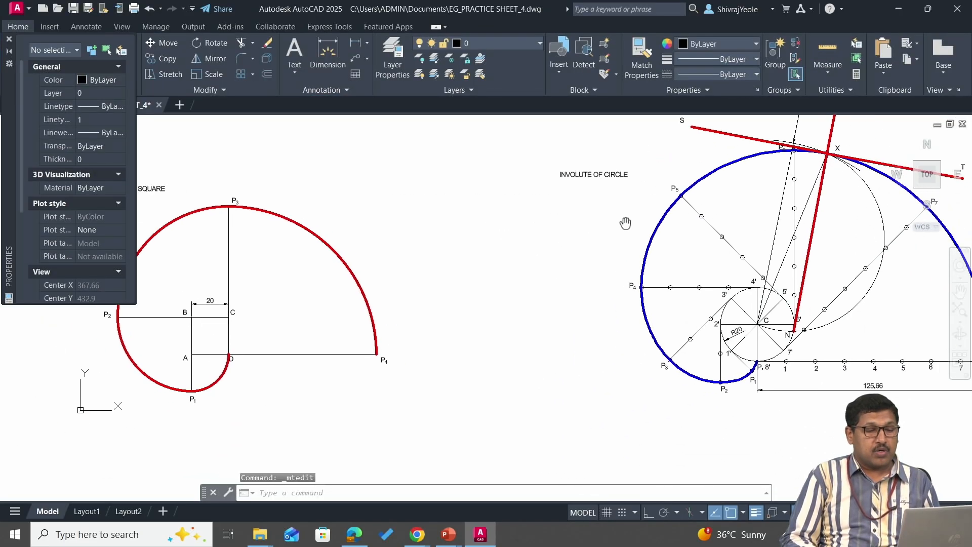
scroll(605, 240, "up", 2)
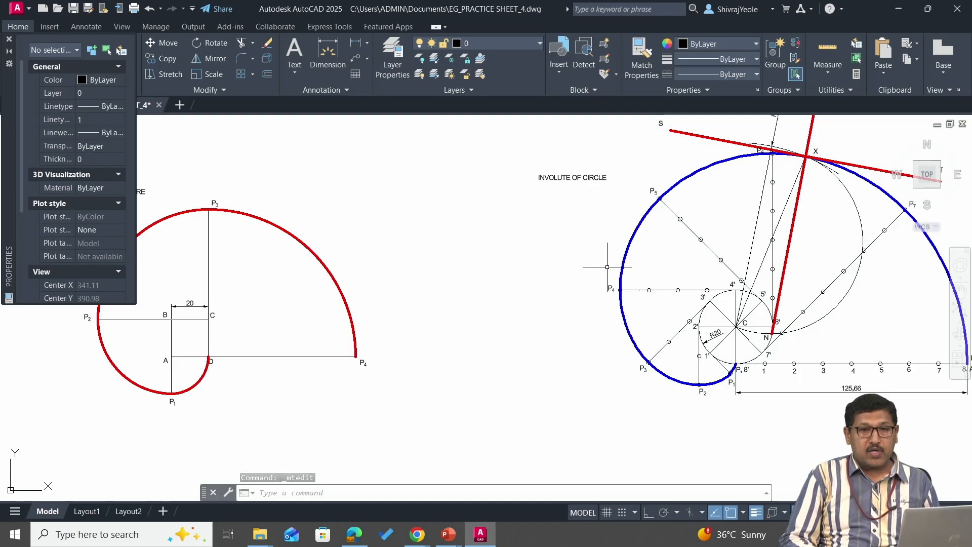
mouse_move(608, 269)
middle_mouse_down()
mouse_move(653, 280)
mouse_move(637, 264)
middle_mouse_up()
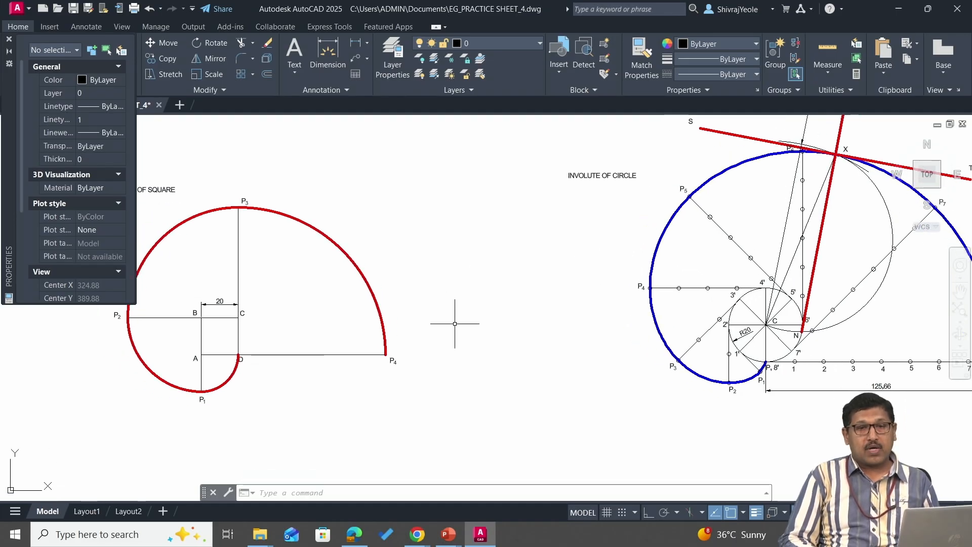
middle_click_drag(777, 292, 597, 310)
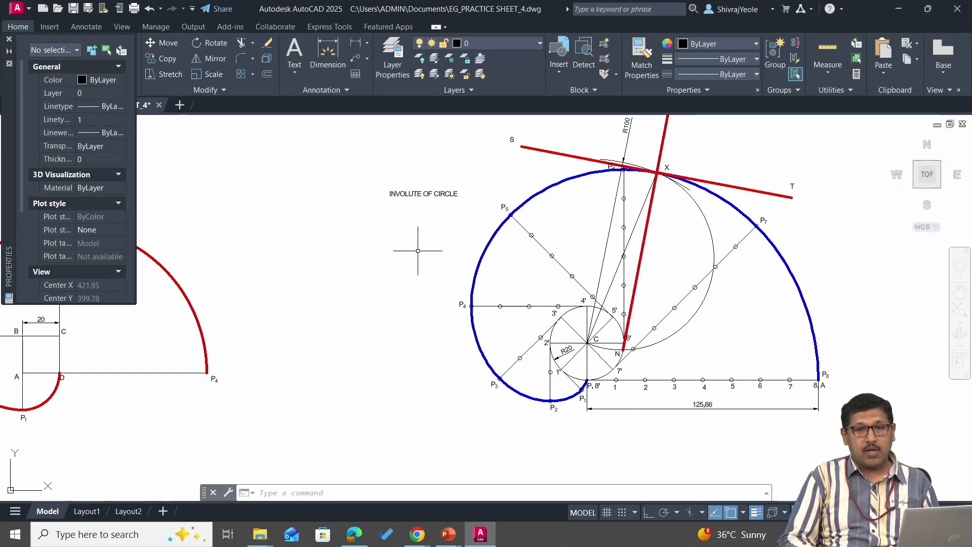
middle_click_drag(419, 248, 617, 256)
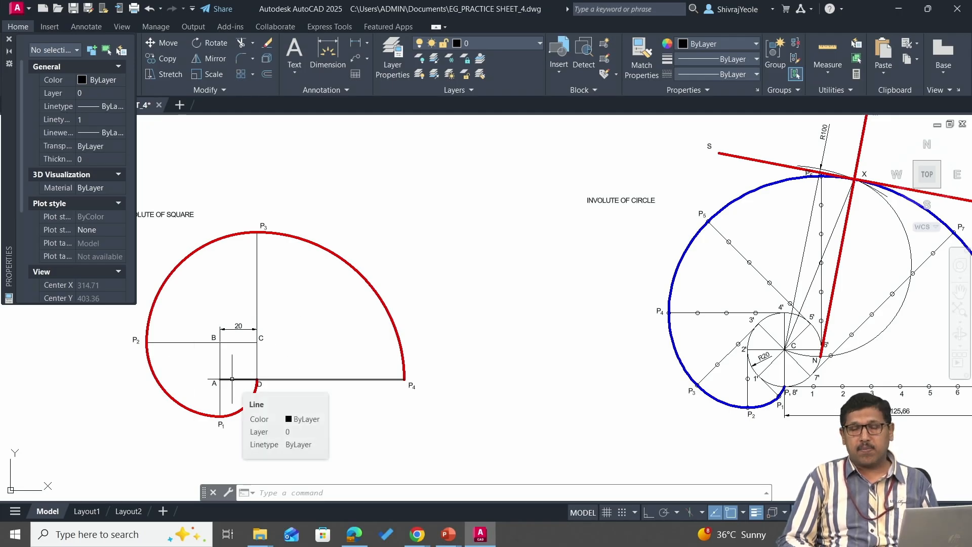
mouse_move(436, 273)
middle_mouse_down()
mouse_move(299, 226)
mouse_move(258, 238)
middle_mouse_up()
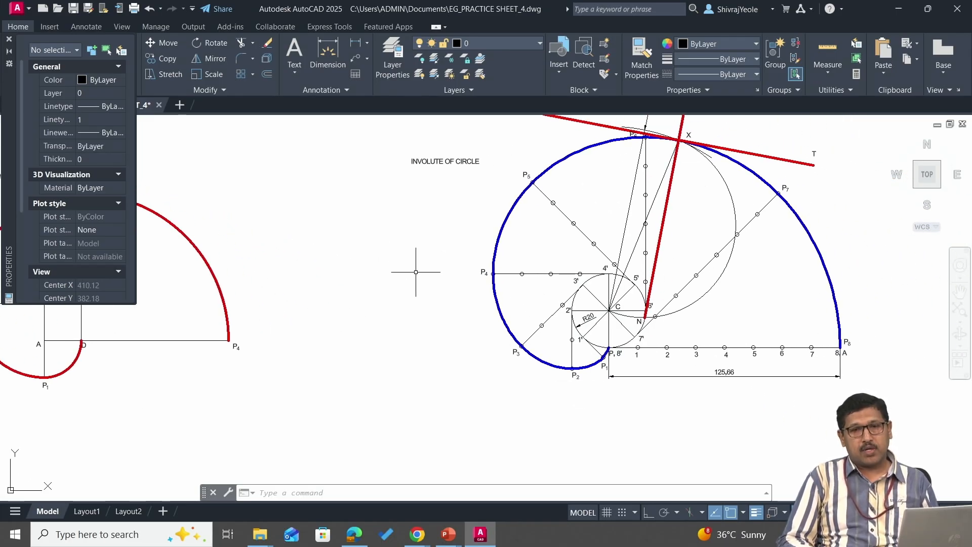
scroll(416, 272, "down", 3)
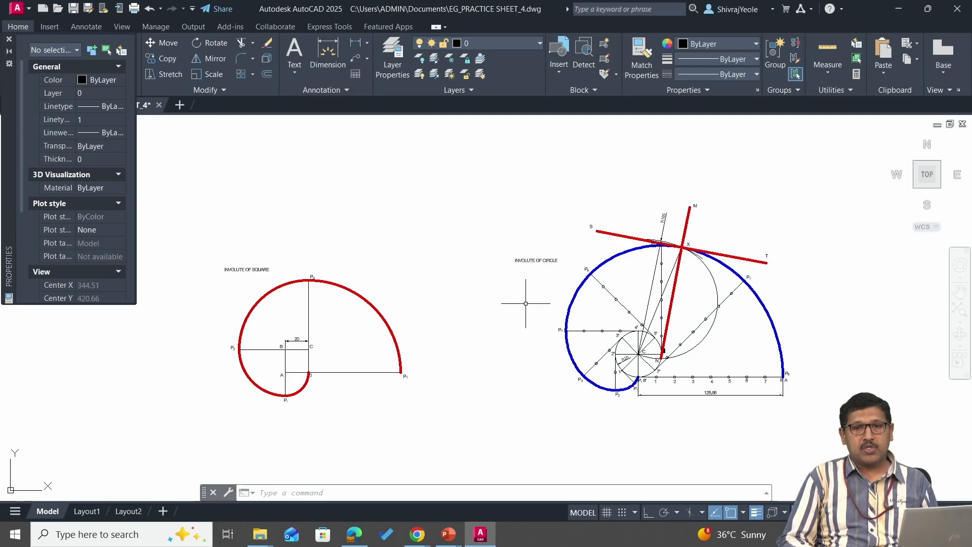